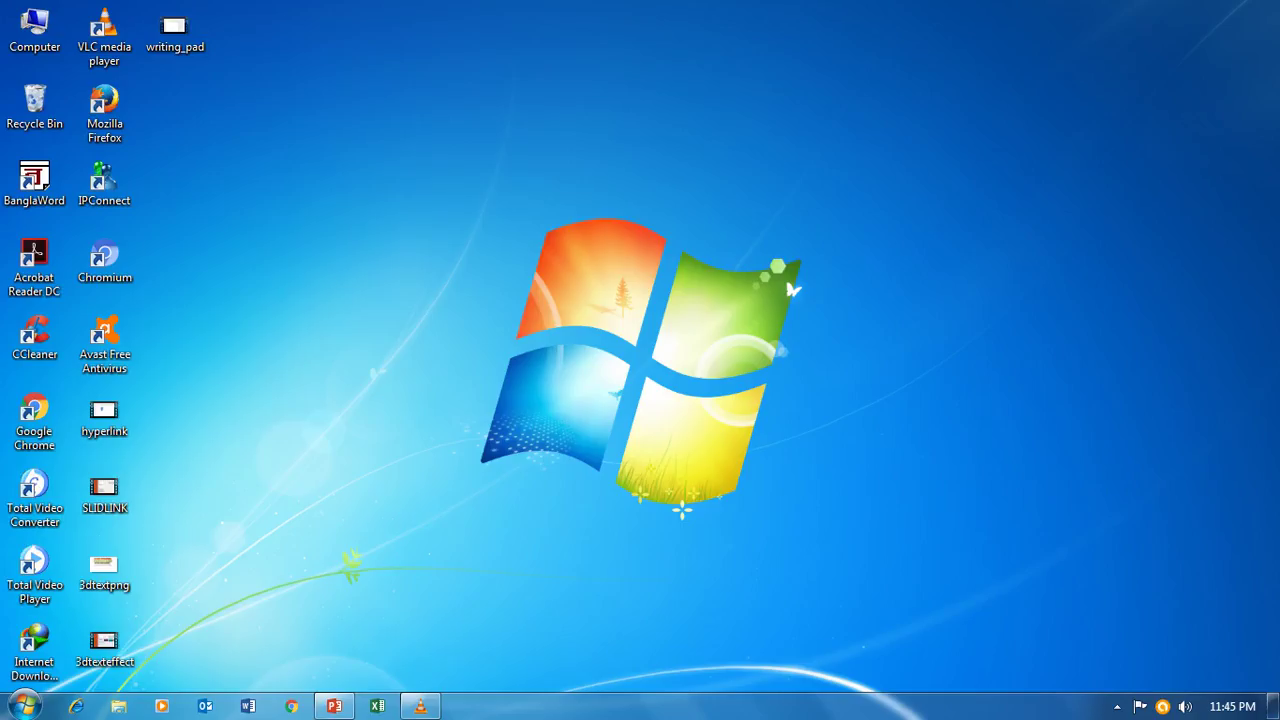
Add a text box near the slide top reading 'SEE HOW TO DESIGN A 3D BALL SHAPE IN POWERPOINT'.
click(334, 706)
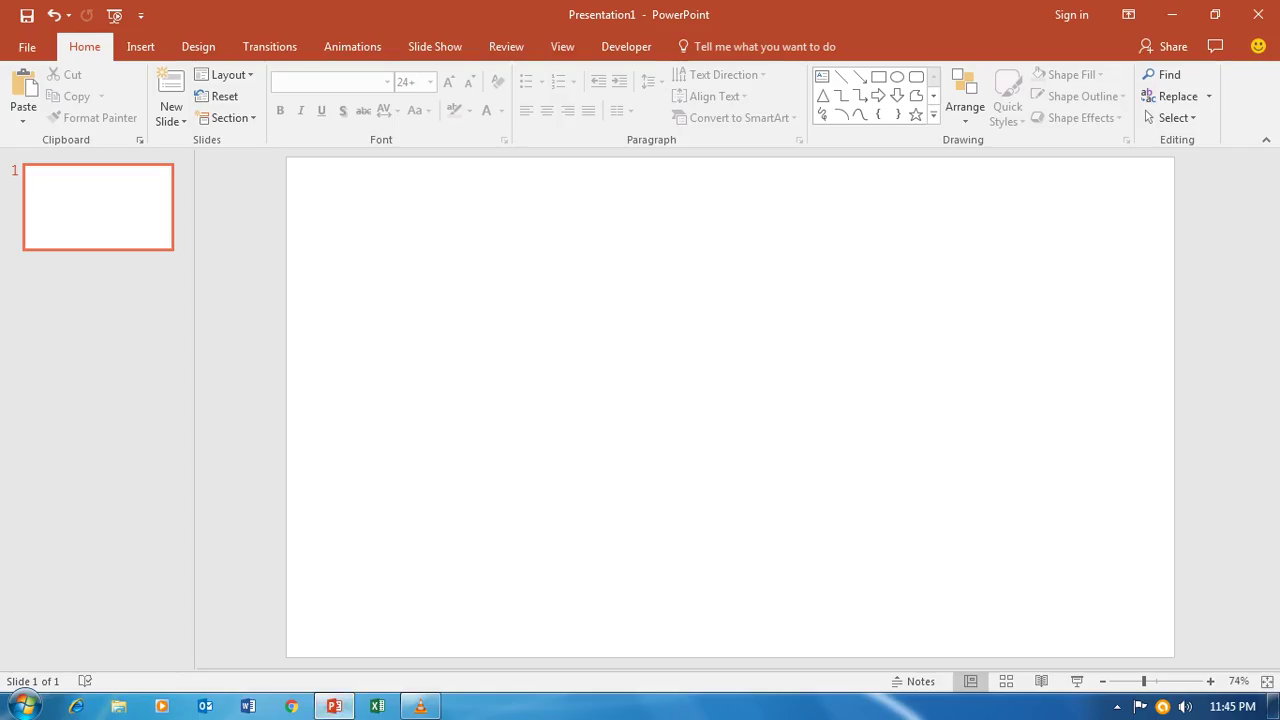
click(821, 76)
click(390, 200)
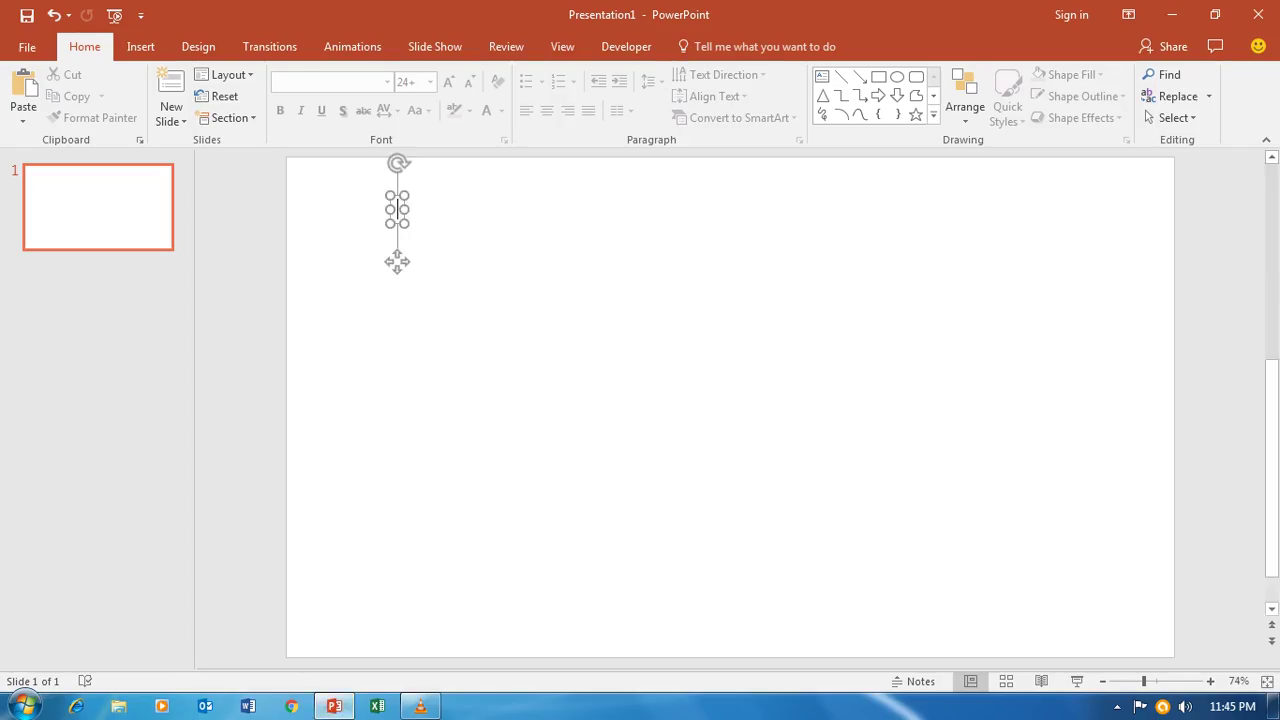
text(SEE HOW TO DESIGN )
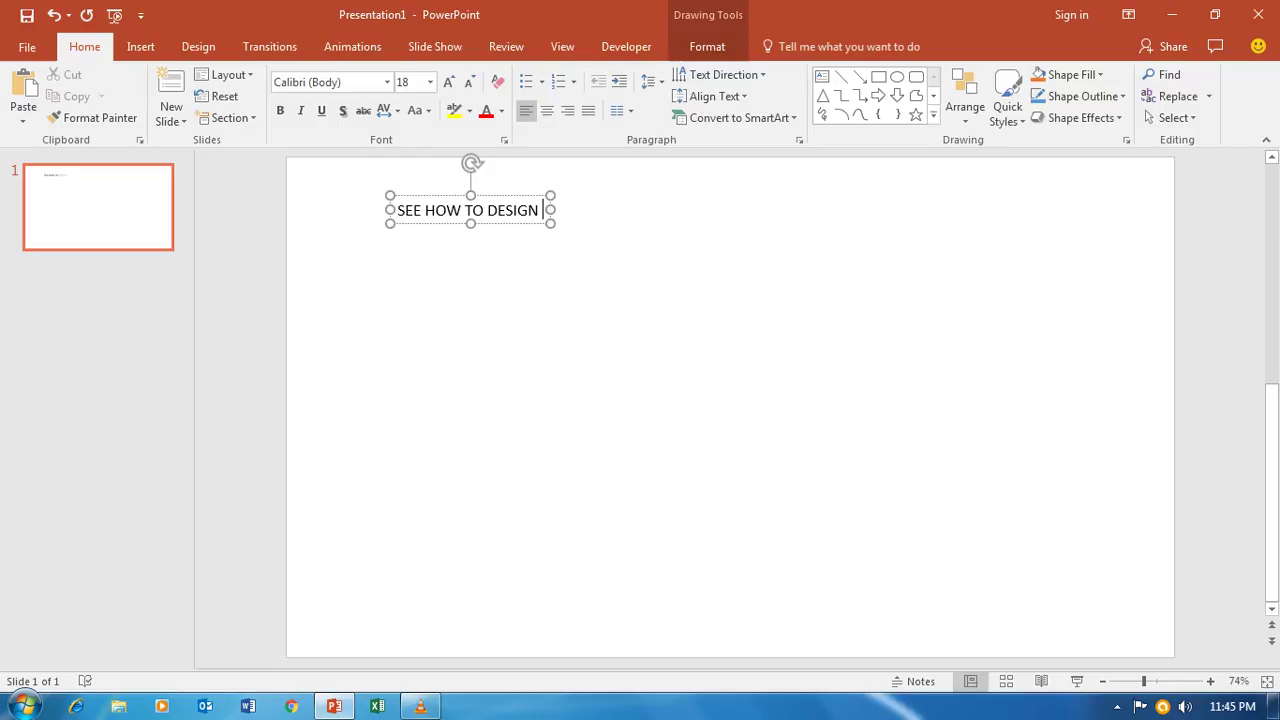
text(A 3D BALL SHAPE )
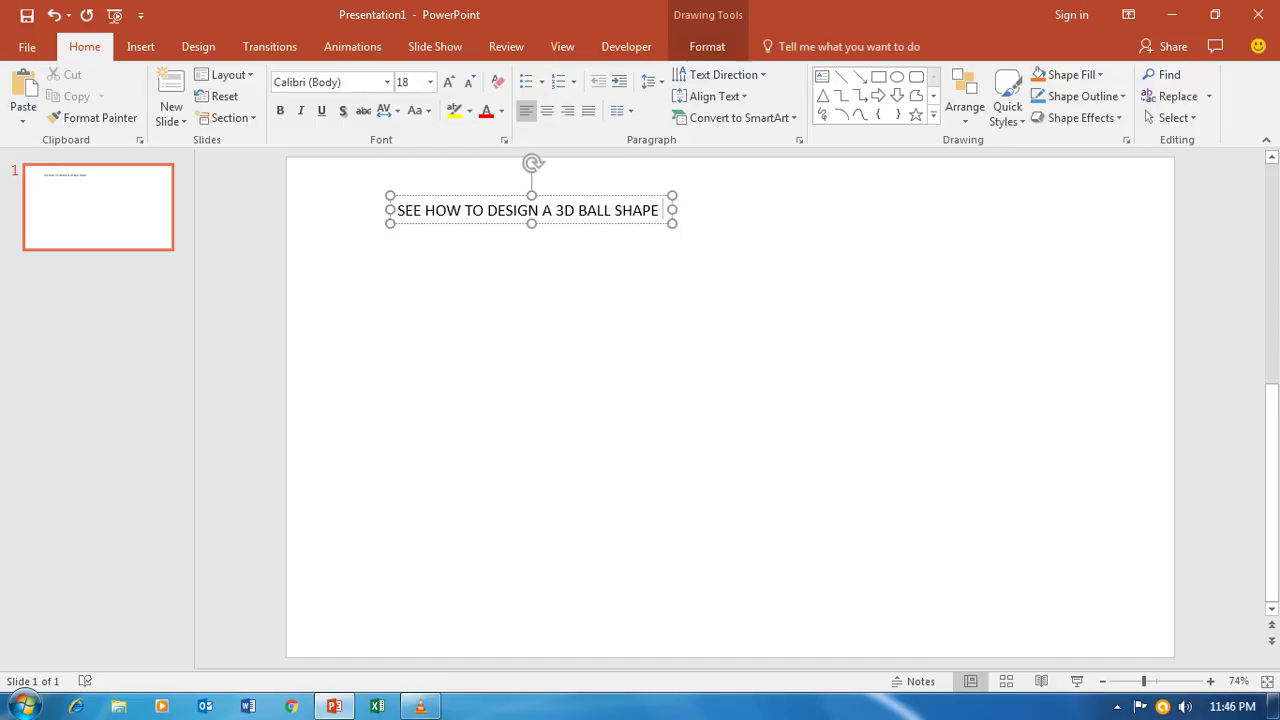
text(IN POWE)
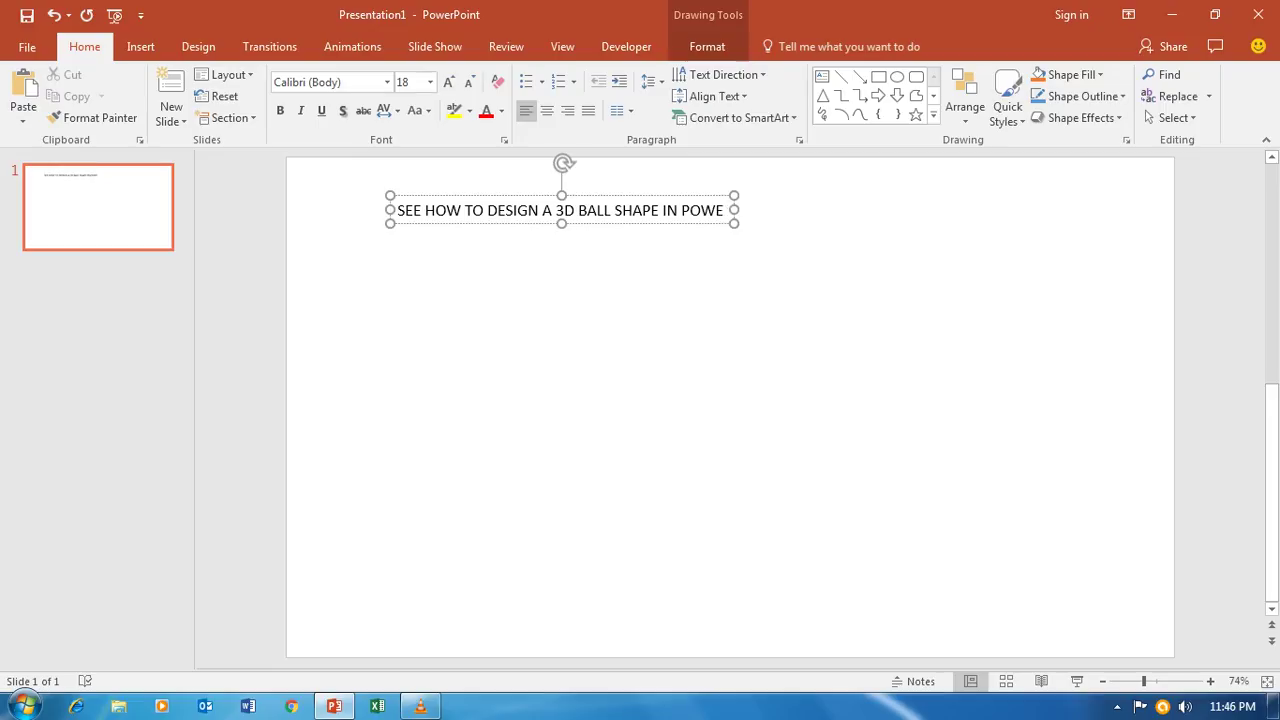
text(RPOINT)
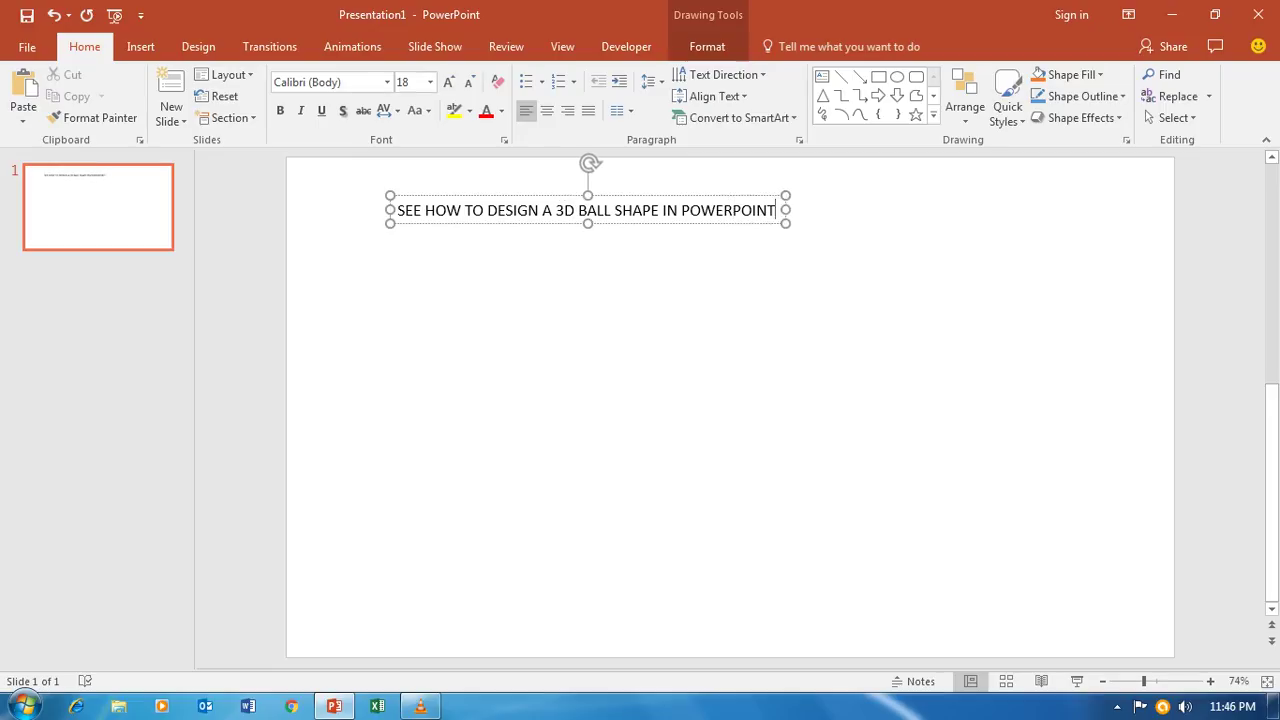
Move the title text box to the top centre of the slide.
click(700, 450)
click(580, 210)
click(700, 450)
drag(580, 210, 694, 197)
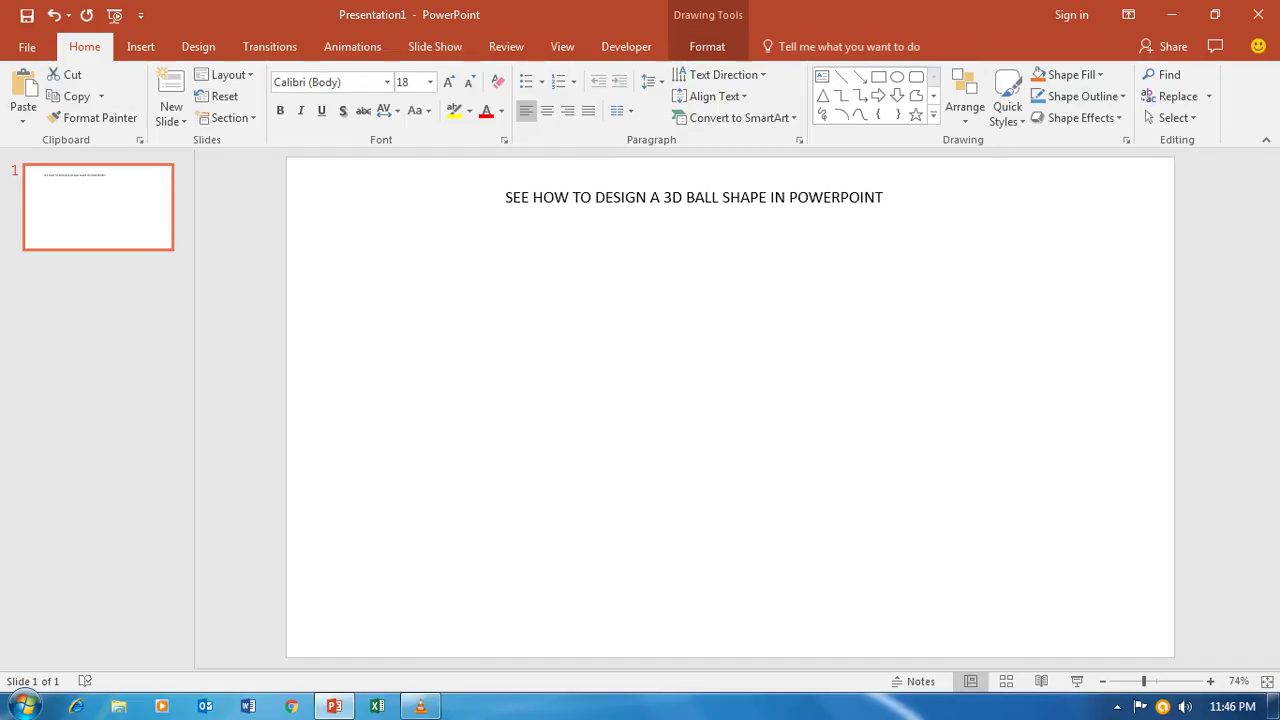
key(Escape)
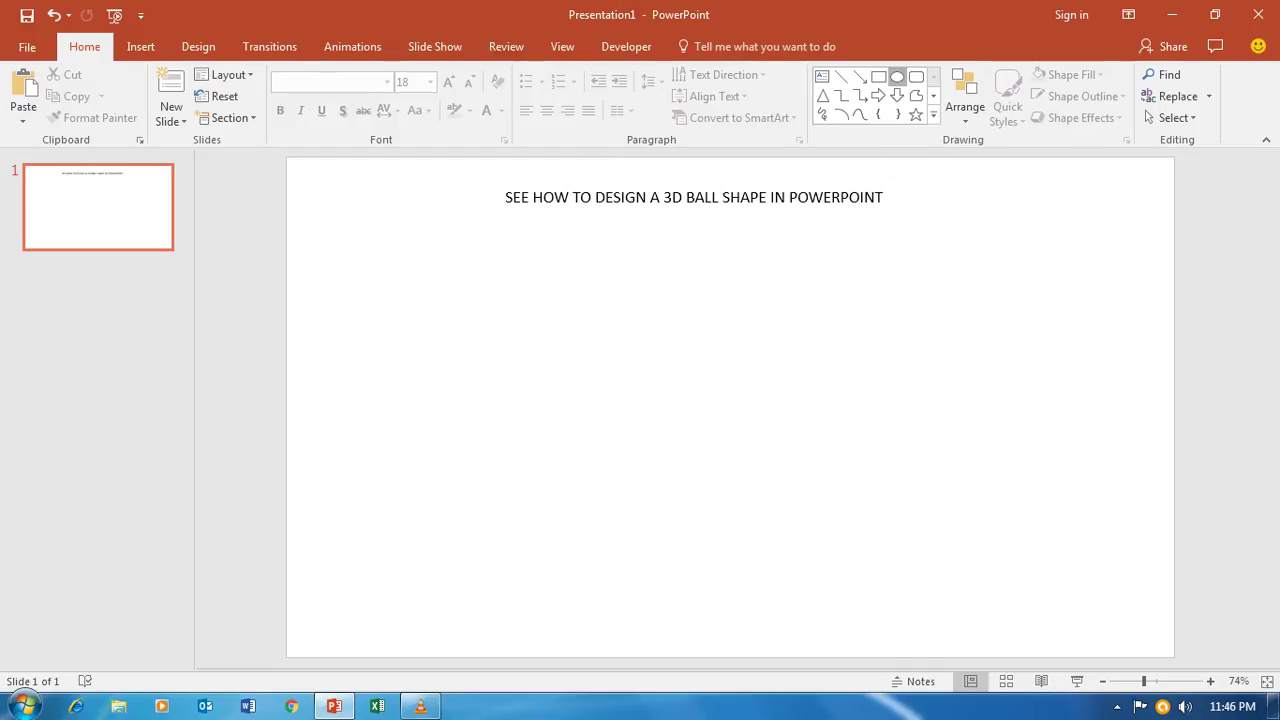
Draw a circle below the title and bring up its Format Shape fill options.
click(897, 77)
drag(550, 294, 655, 399)
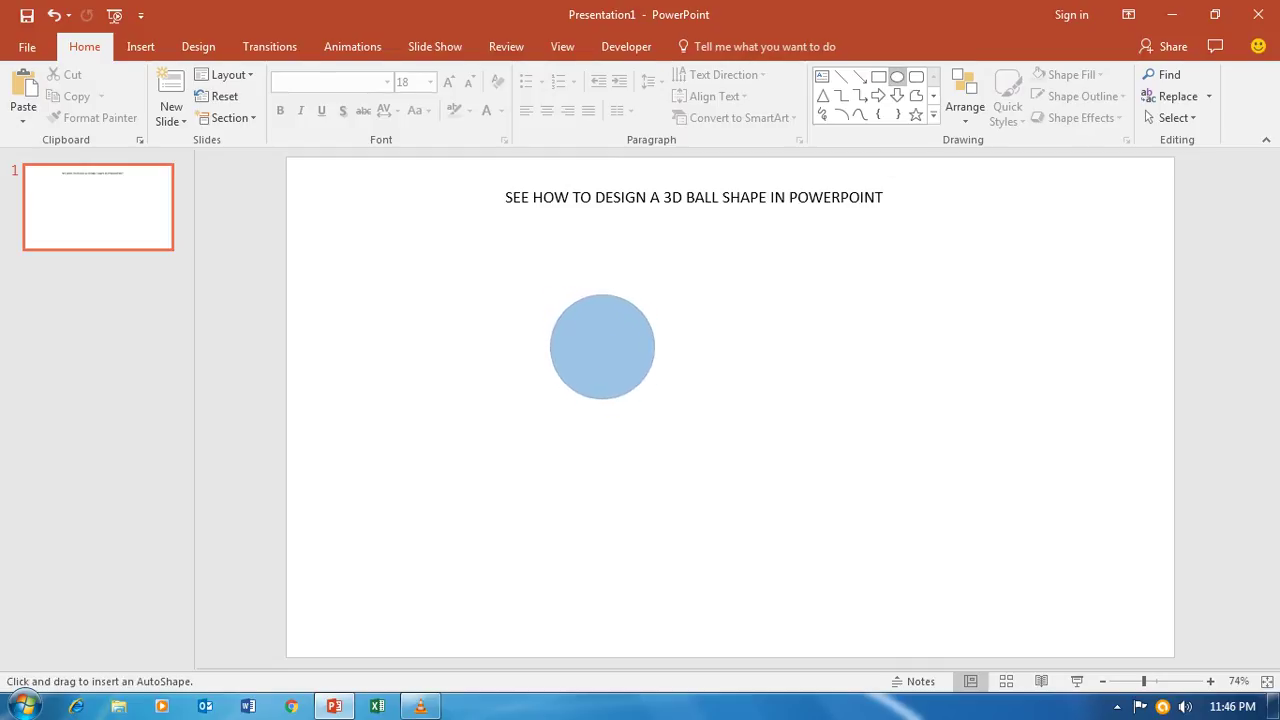
drag(655, 399, 666, 410)
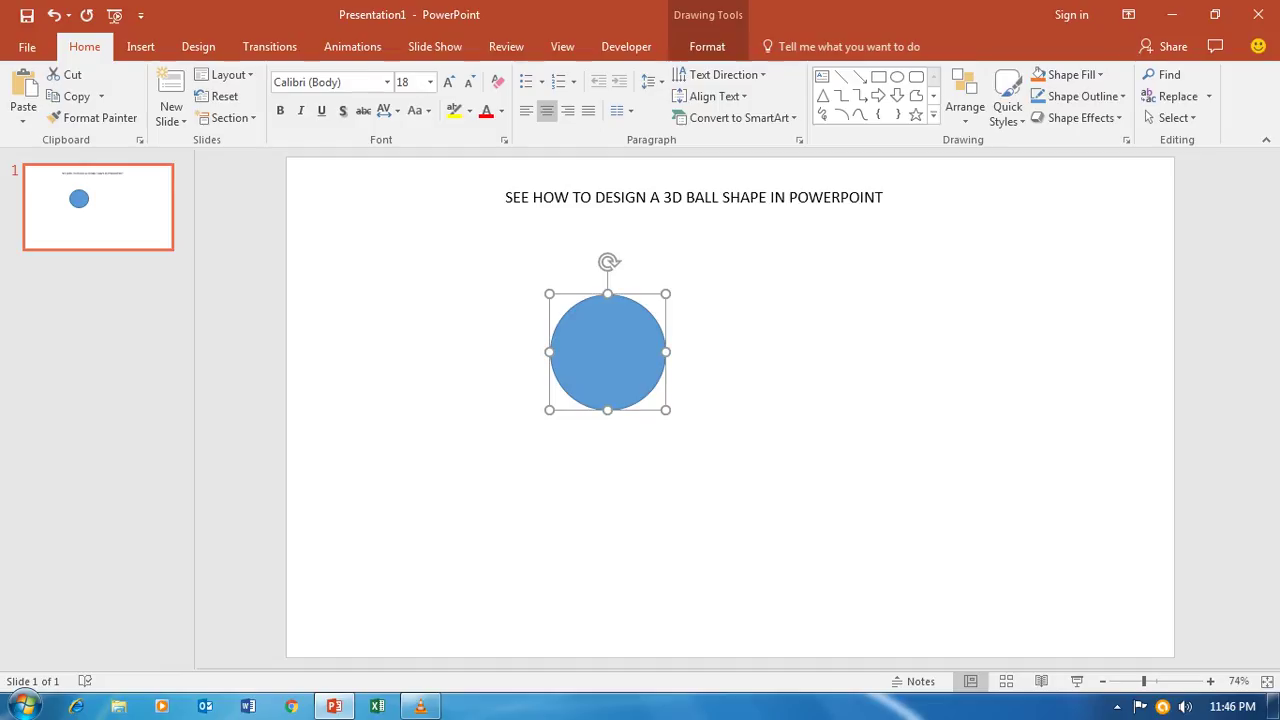
right_click(622, 370)
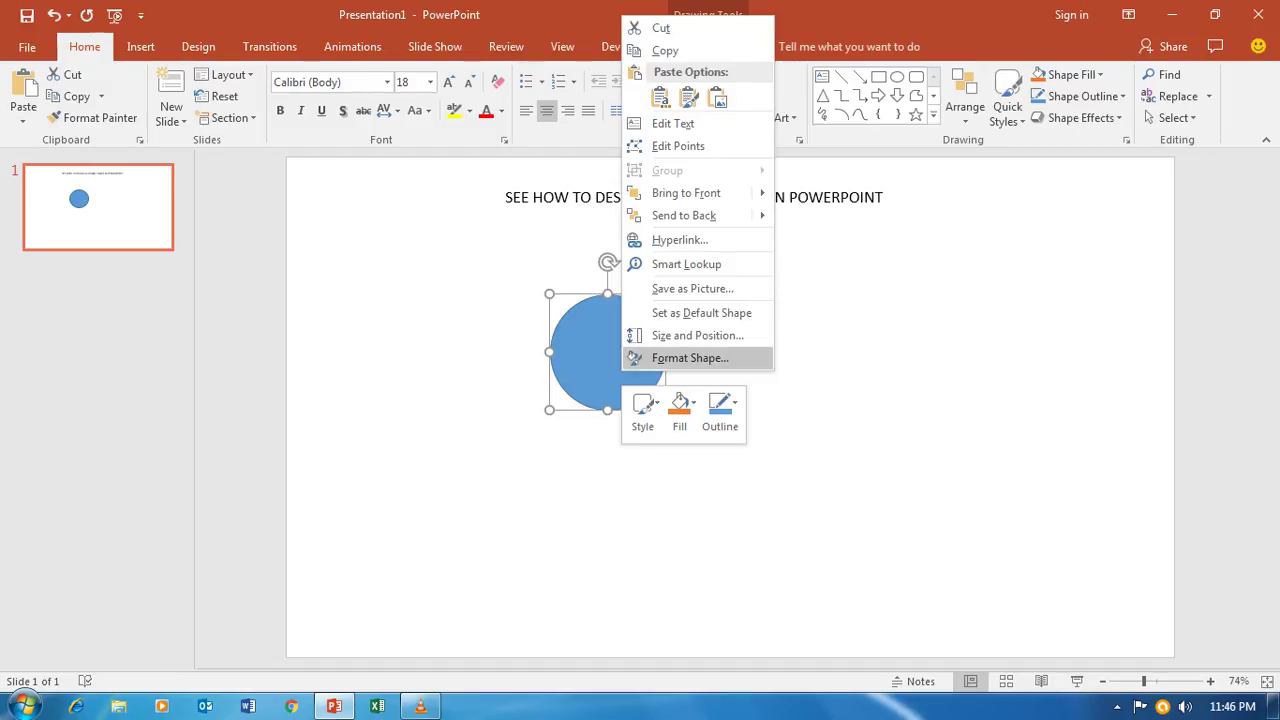
click(690, 357)
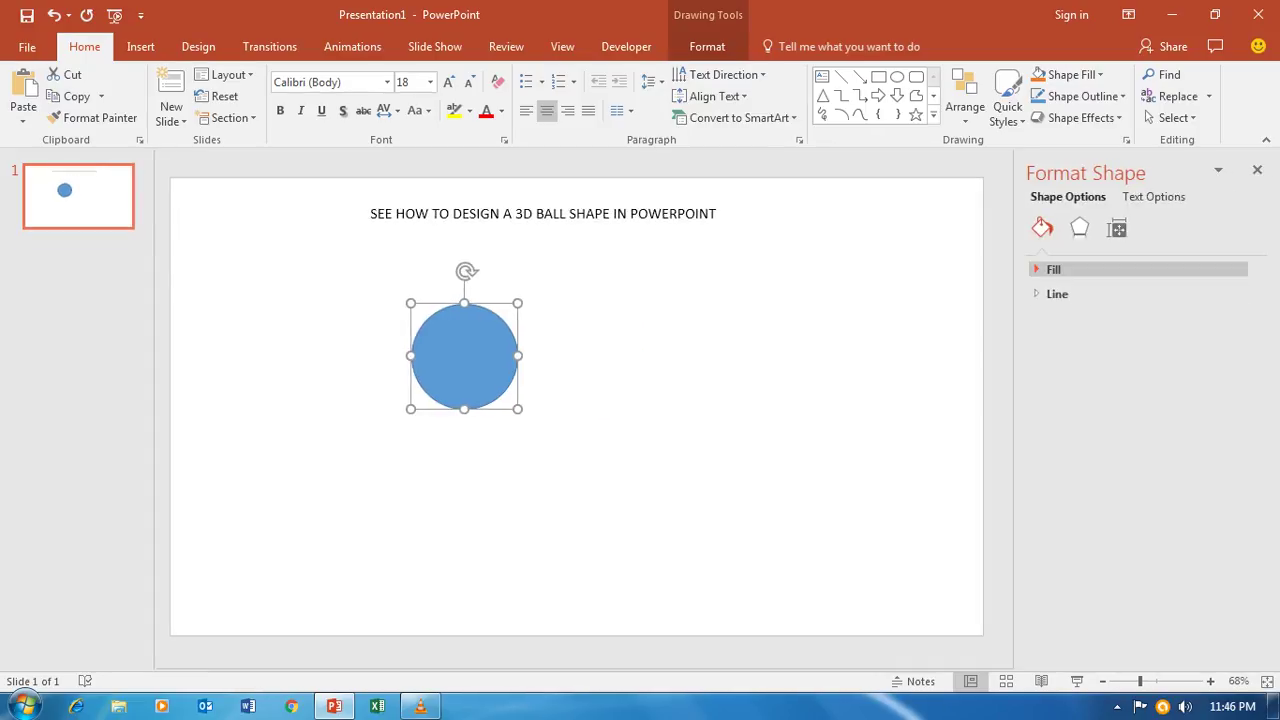
click(1053, 269)
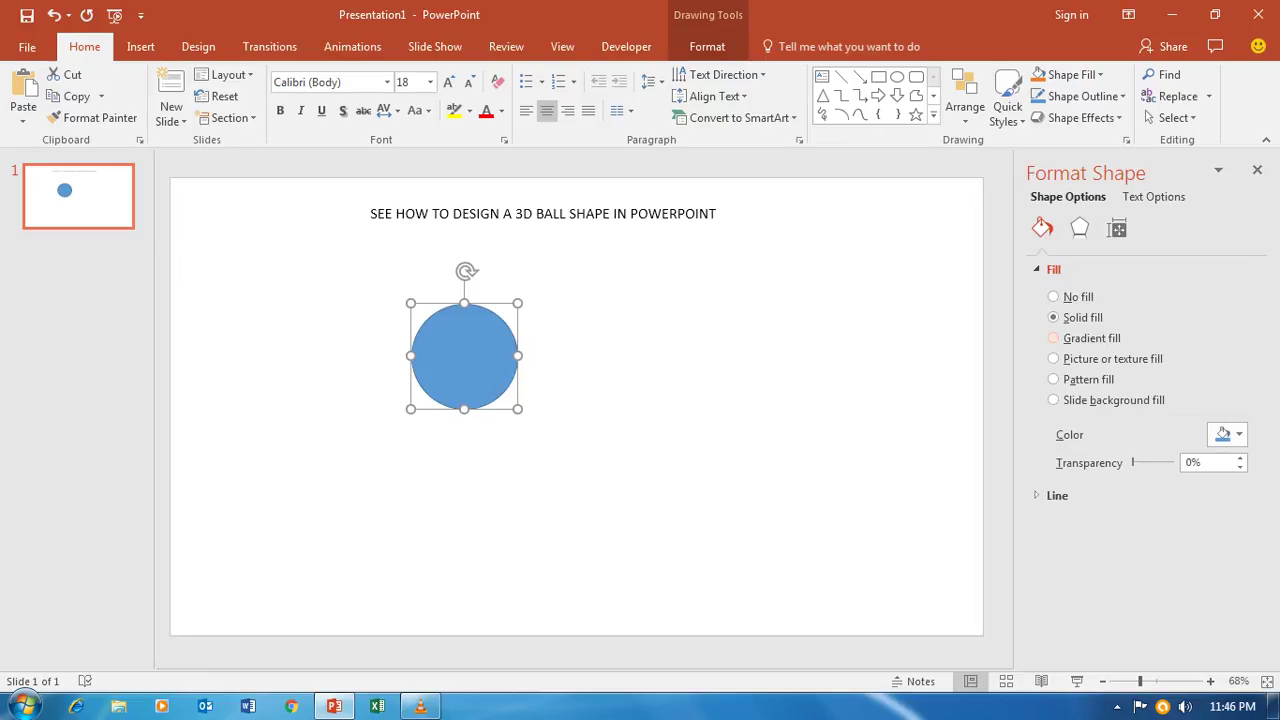
Give the circle a two-stop gradient fill, white to black, with the black stop moved left.
click(1053, 338)
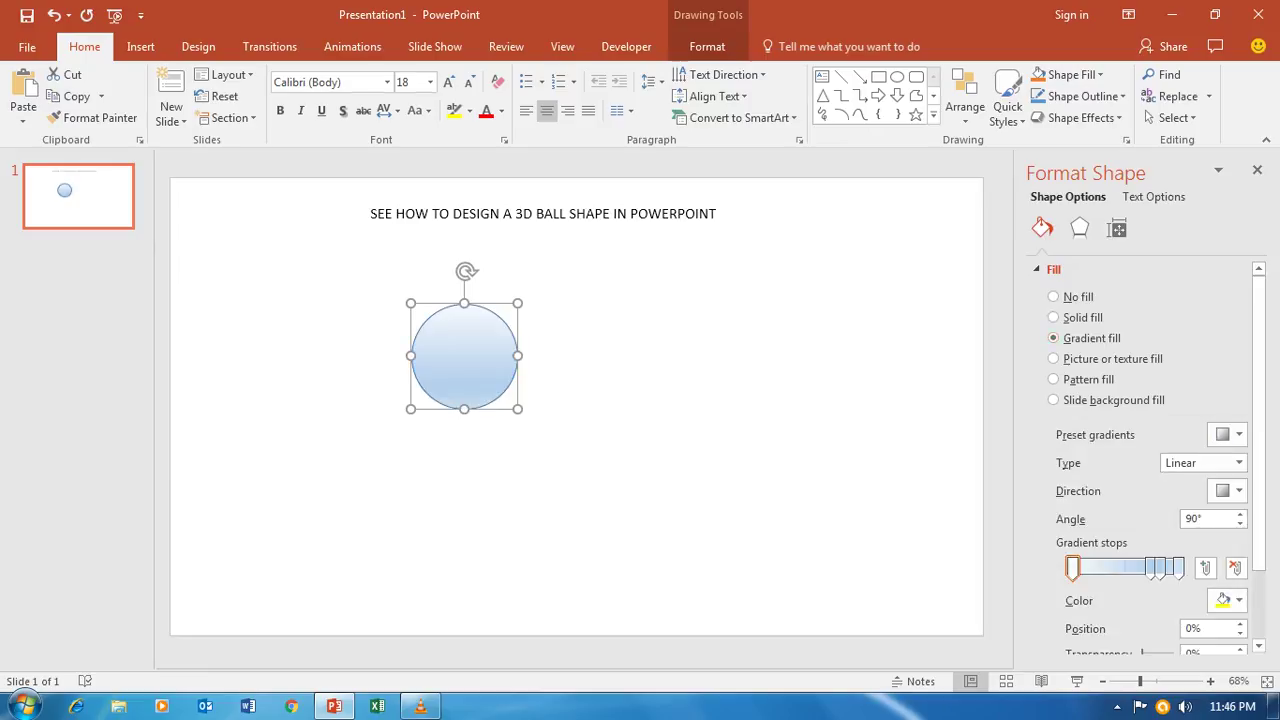
mouse_move(1073, 568)
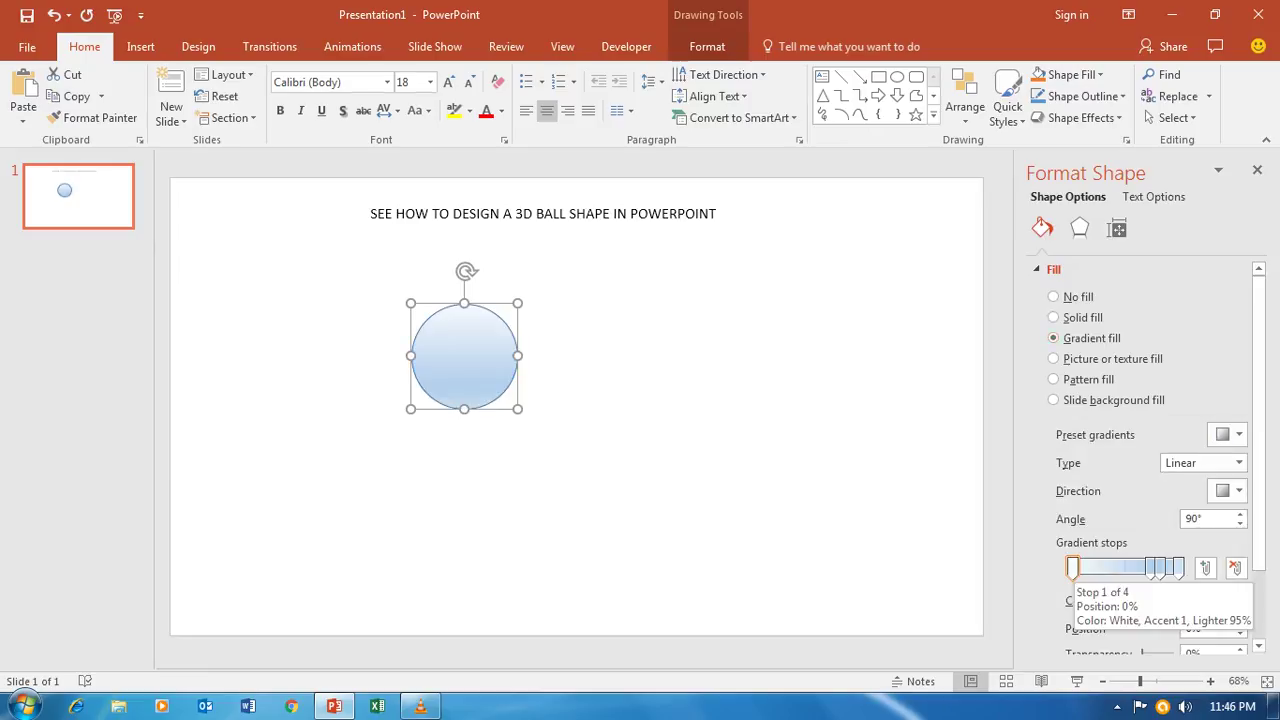
click(1151, 567)
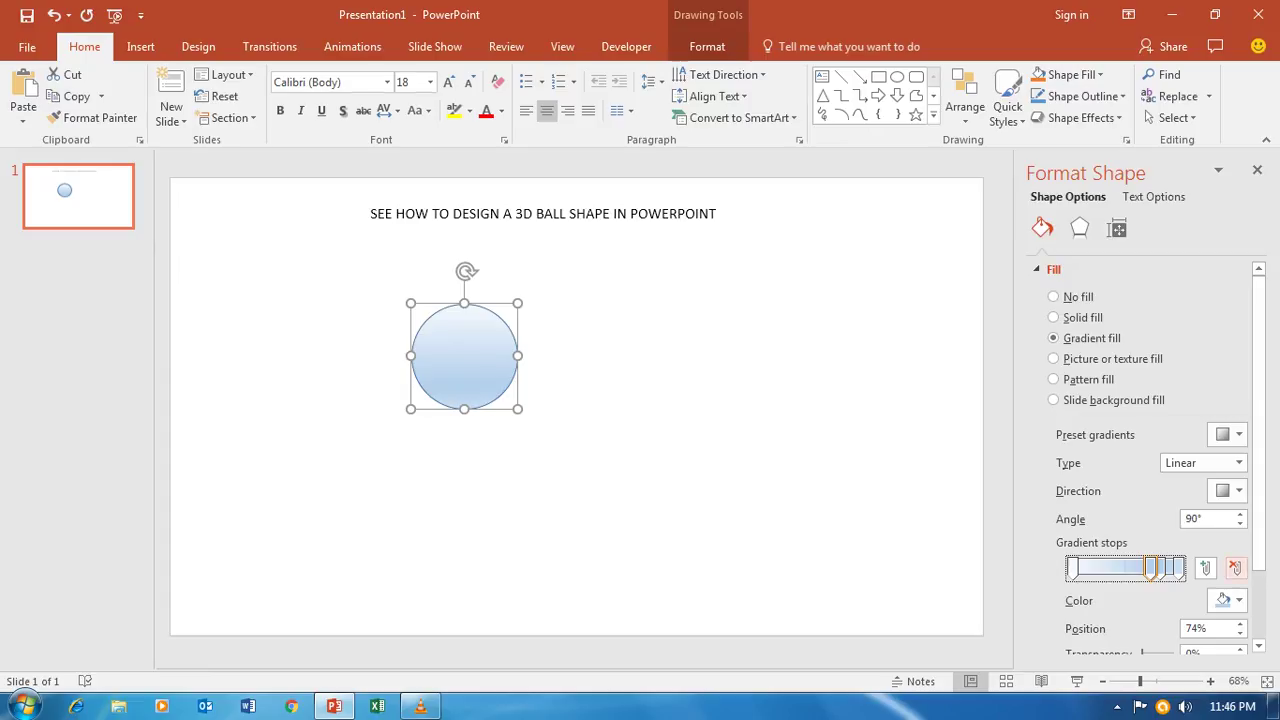
drag(1151, 567, 1160, 567)
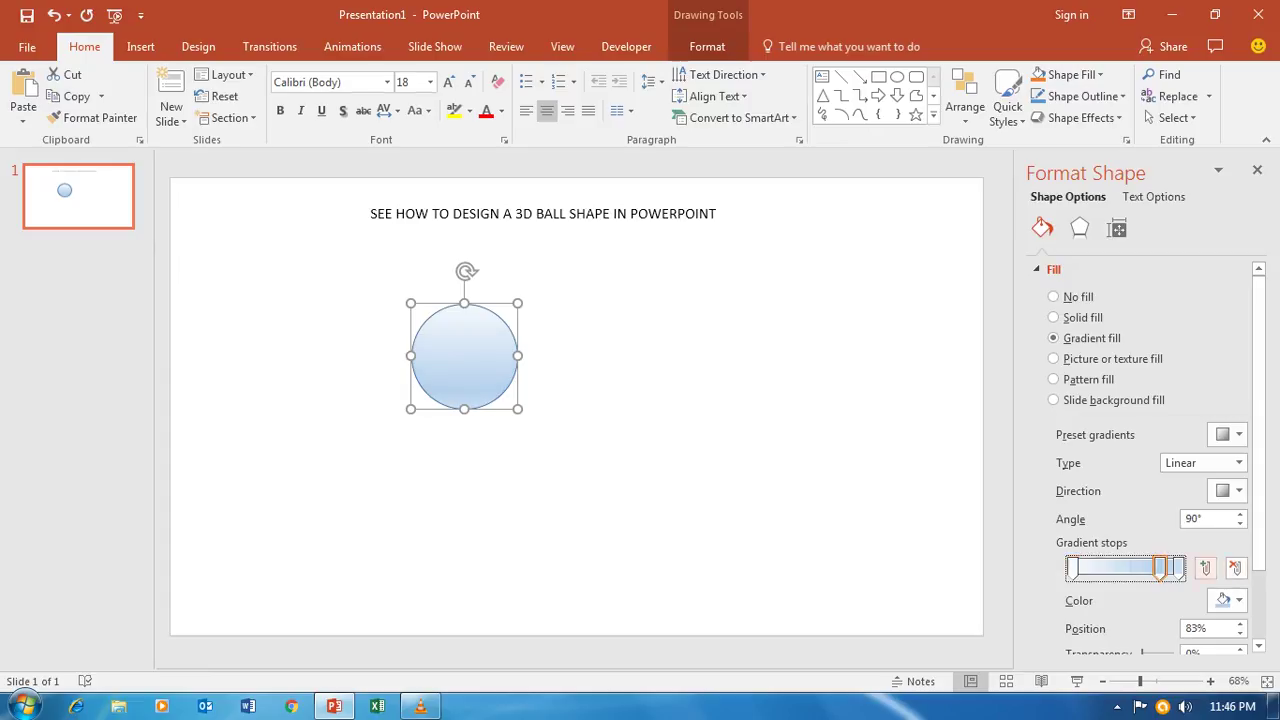
click(1235, 567)
click(1235, 567)
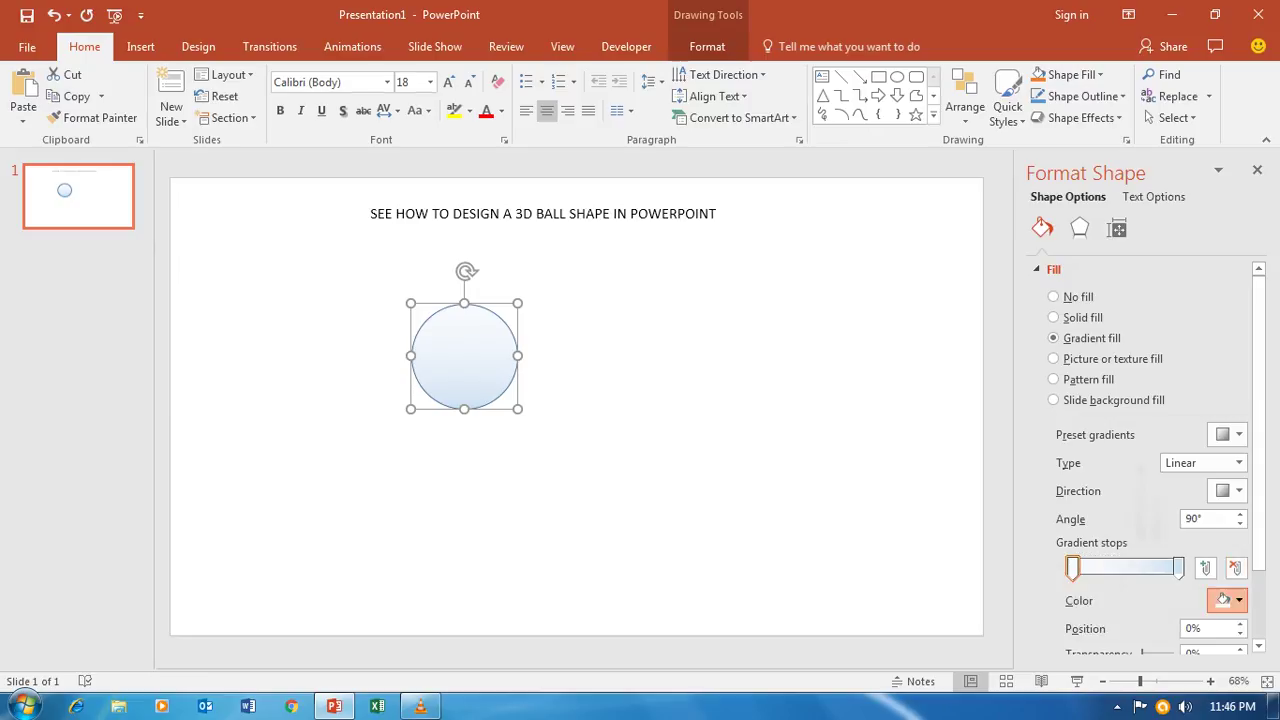
click(1223, 599)
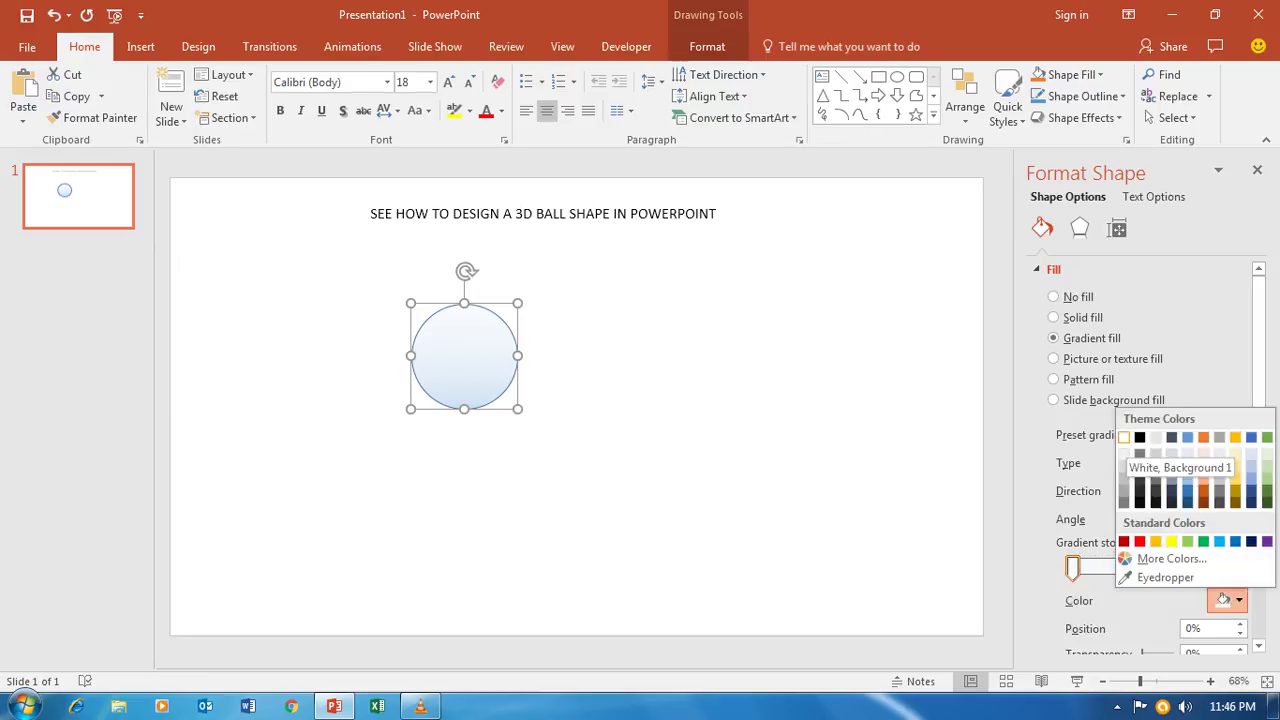
click(1124, 437)
click(1178, 567)
click(1225, 600)
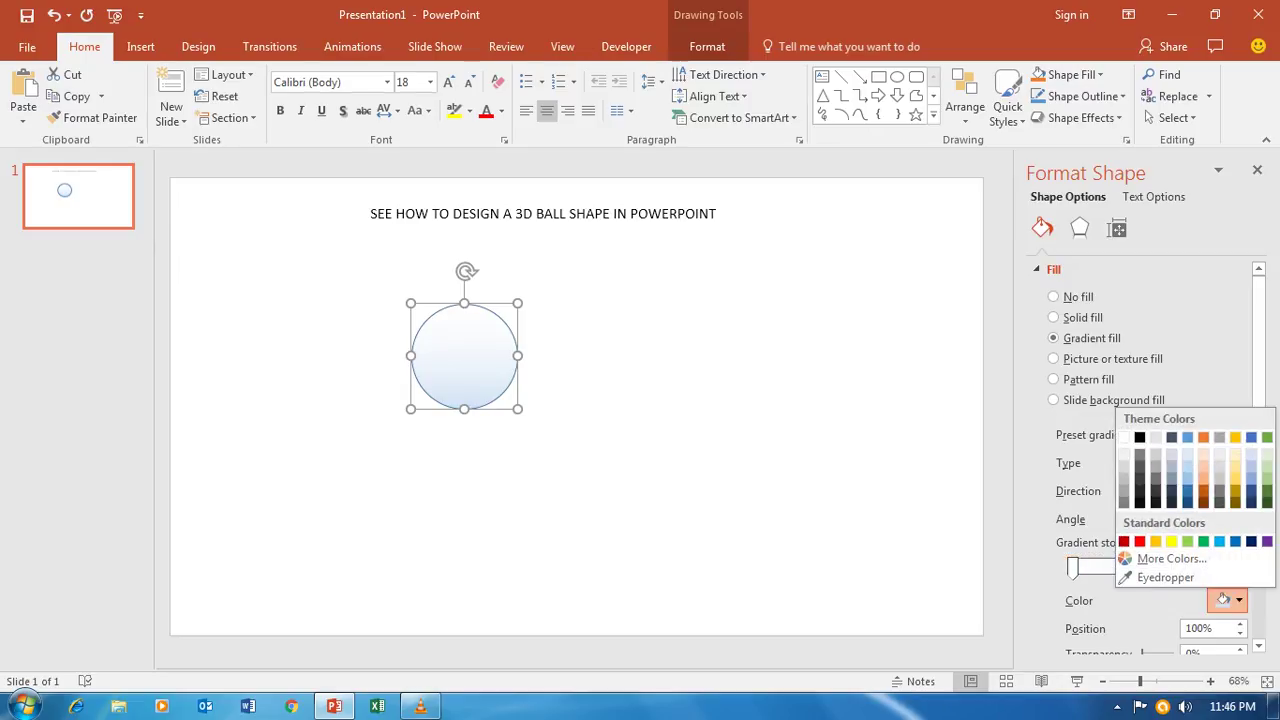
click(1139, 437)
drag(1178, 567, 1142, 567)
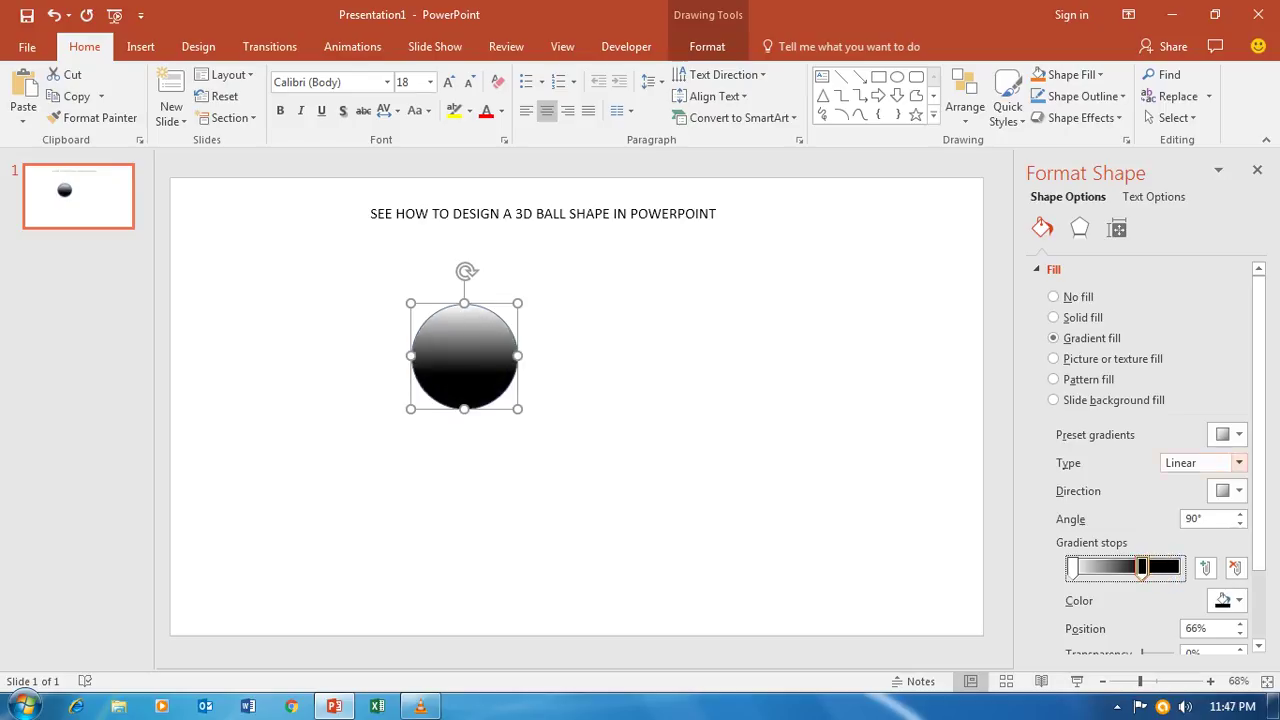
Set the gradient type to Radial with the From Center direction.
click(1238, 463)
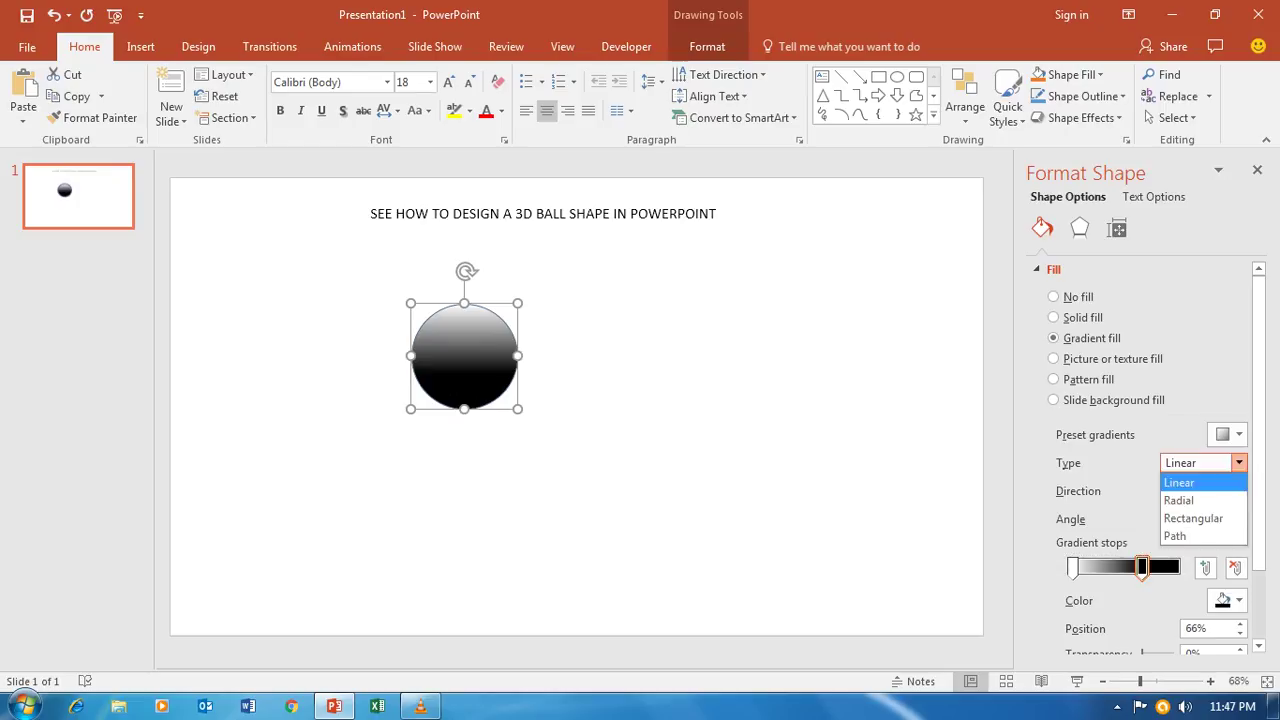
click(1179, 500)
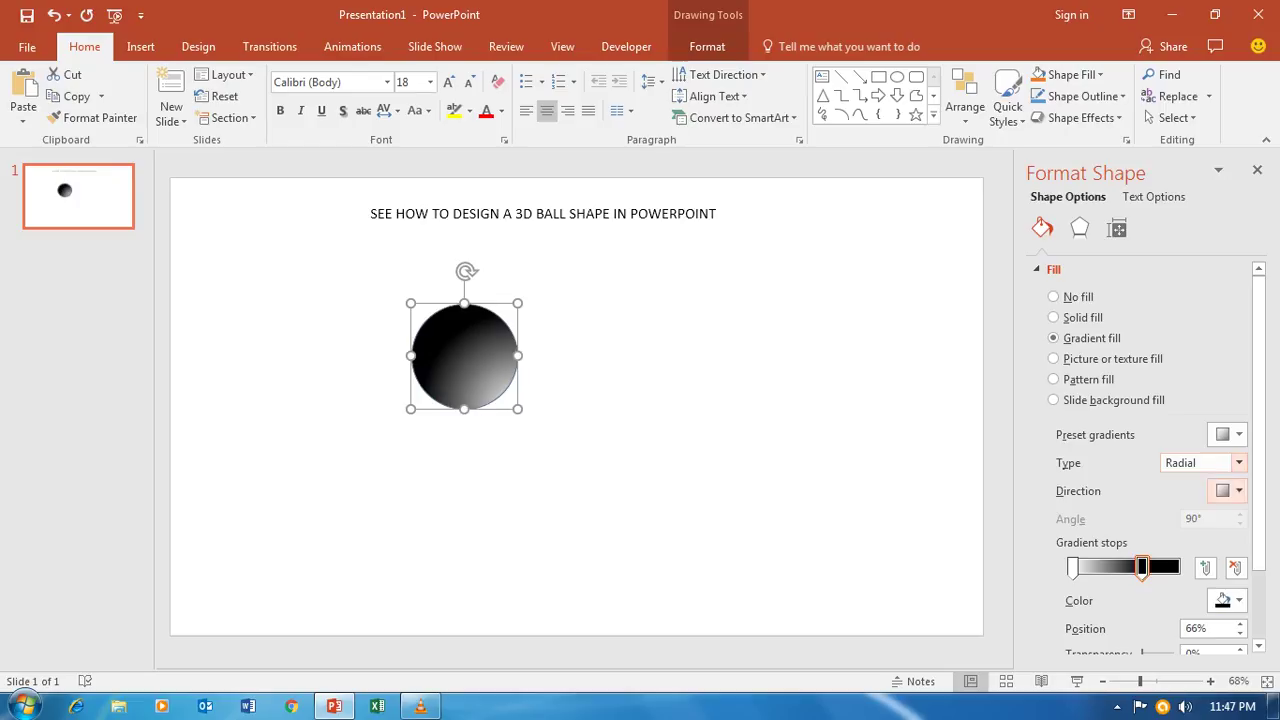
click(1228, 490)
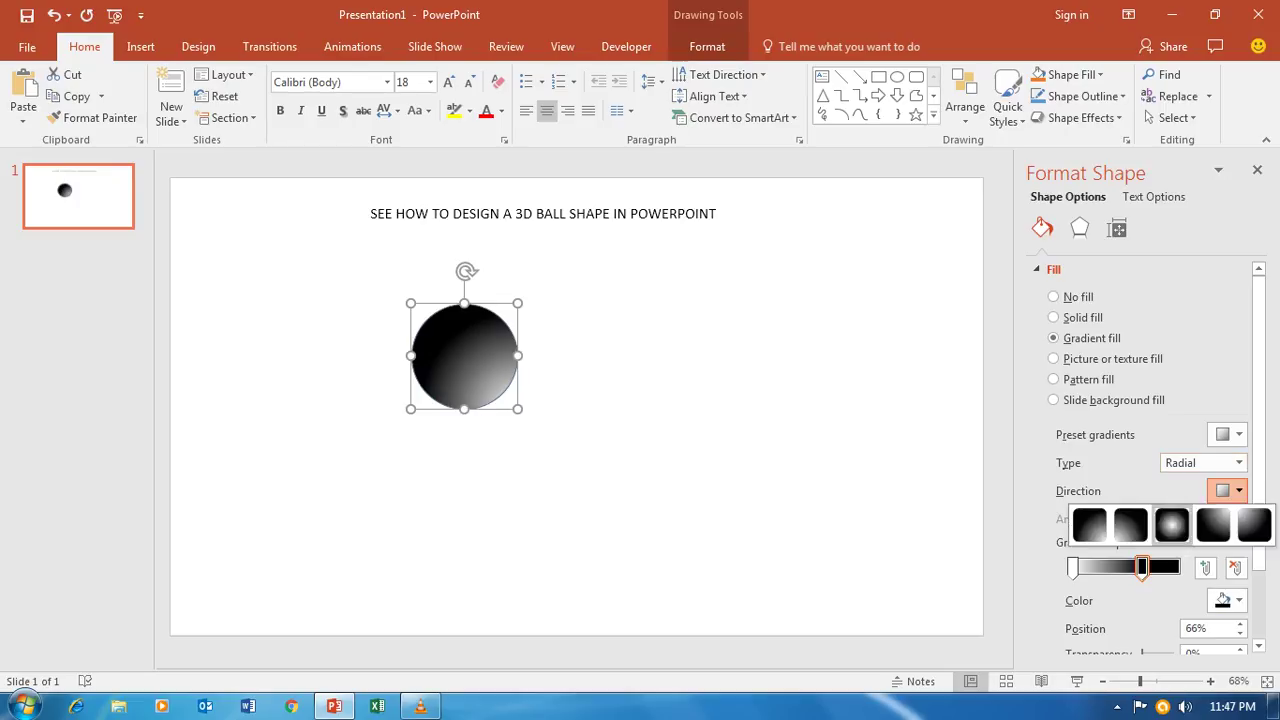
click(1171, 524)
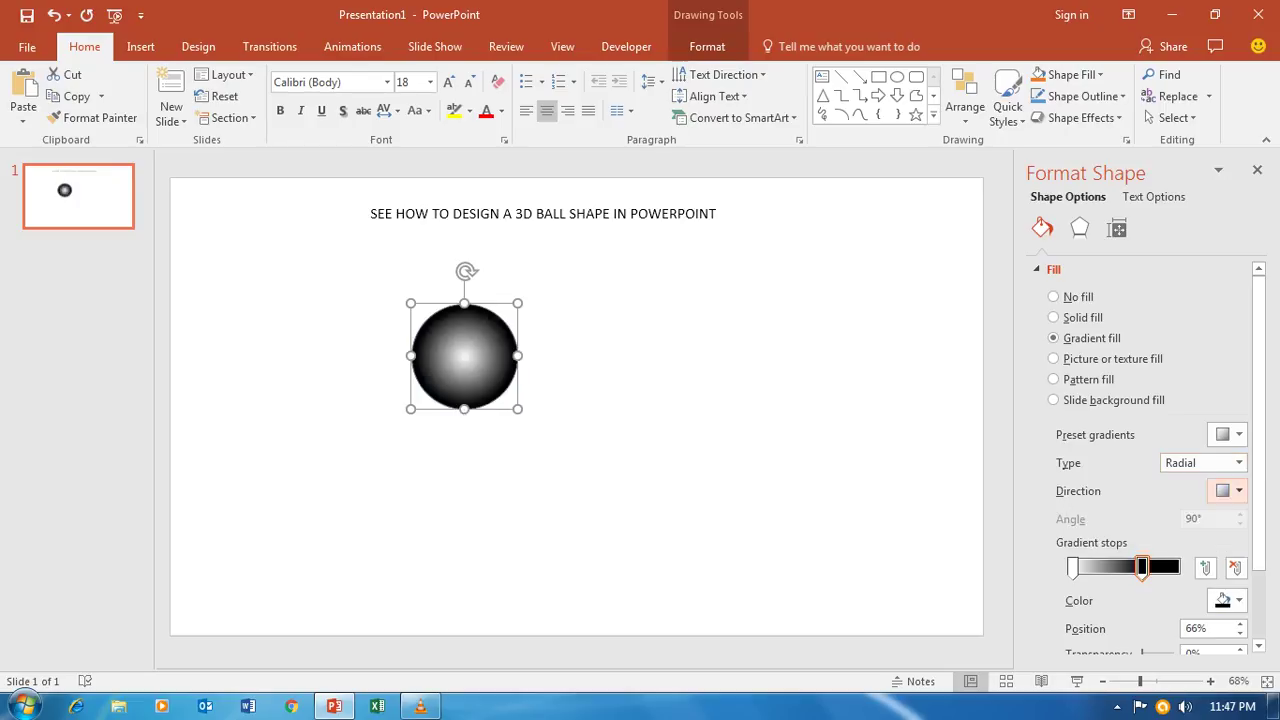
key(Escape)
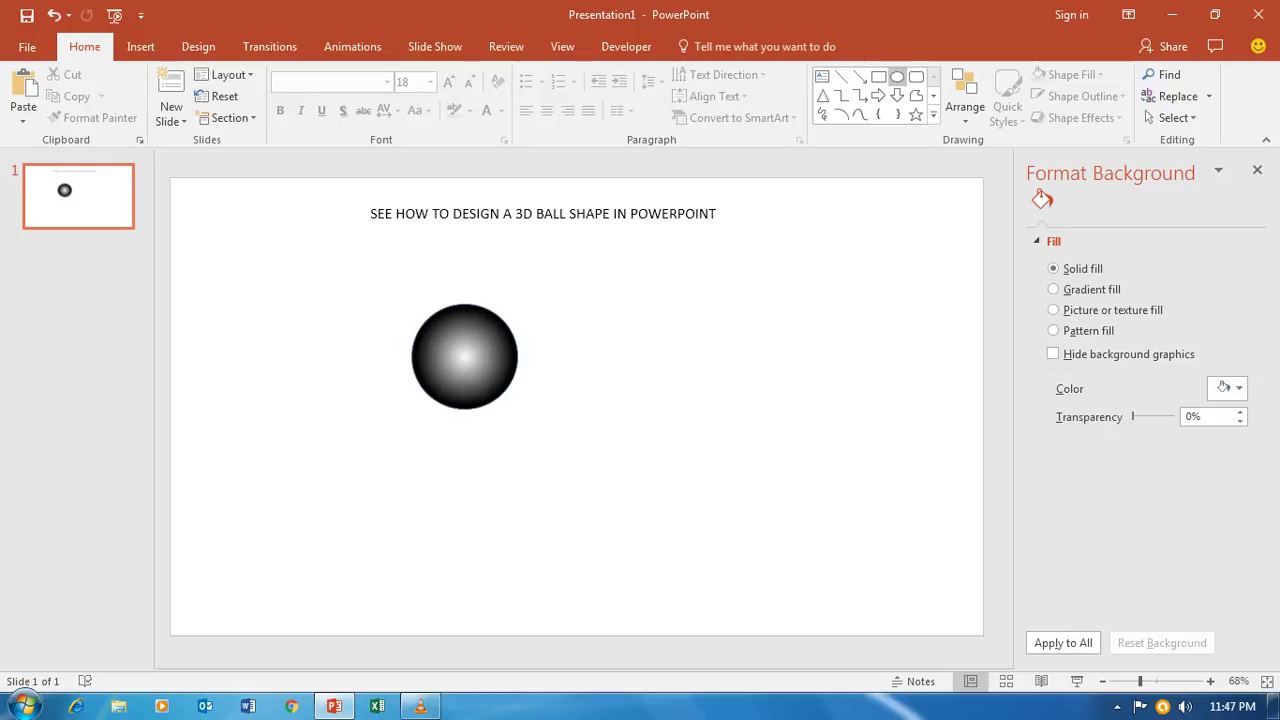
Draw a second, smaller circle and centre it on the black ball.
click(897, 77)
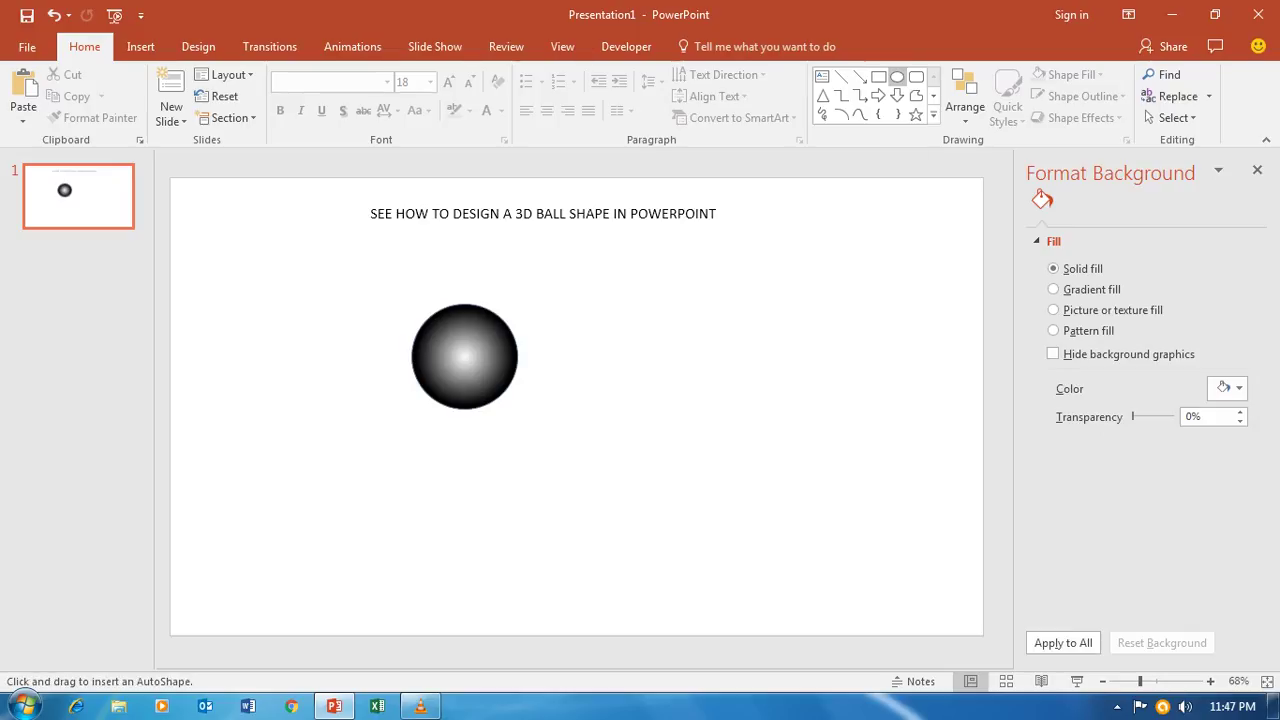
drag(650, 330, 746, 426)
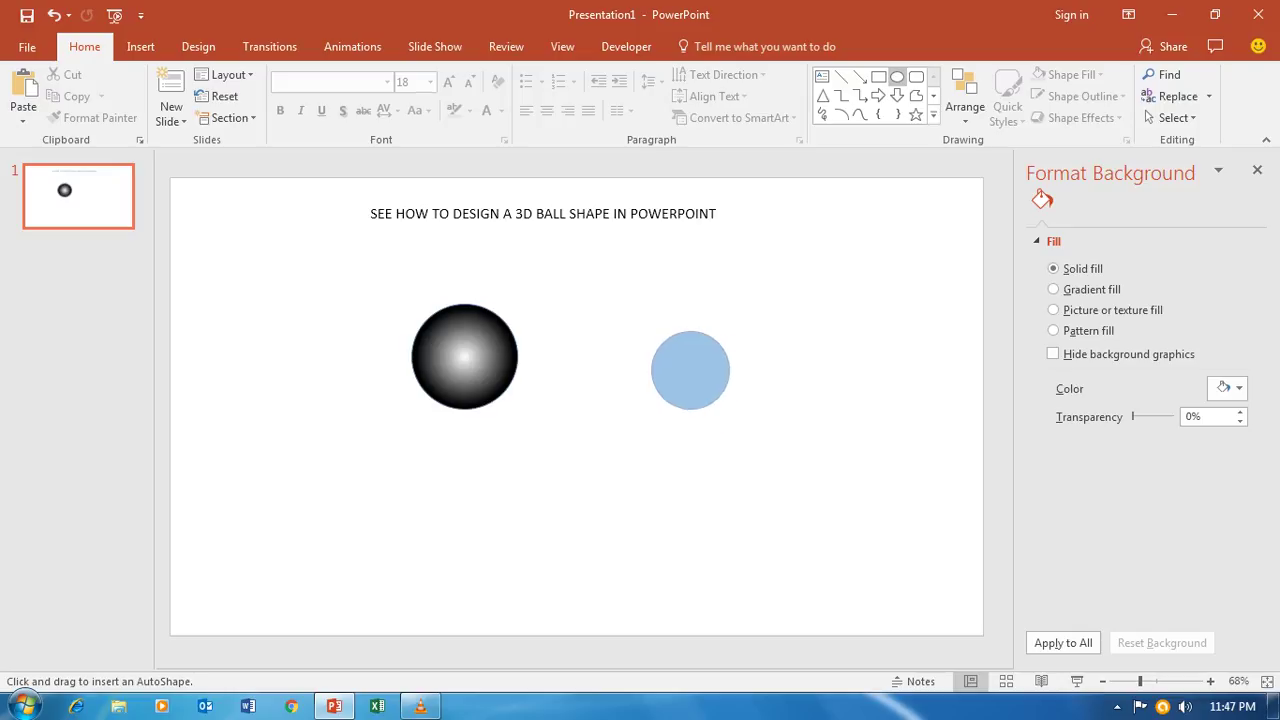
drag(746, 426, 729, 409)
drag(690, 370, 465, 357)
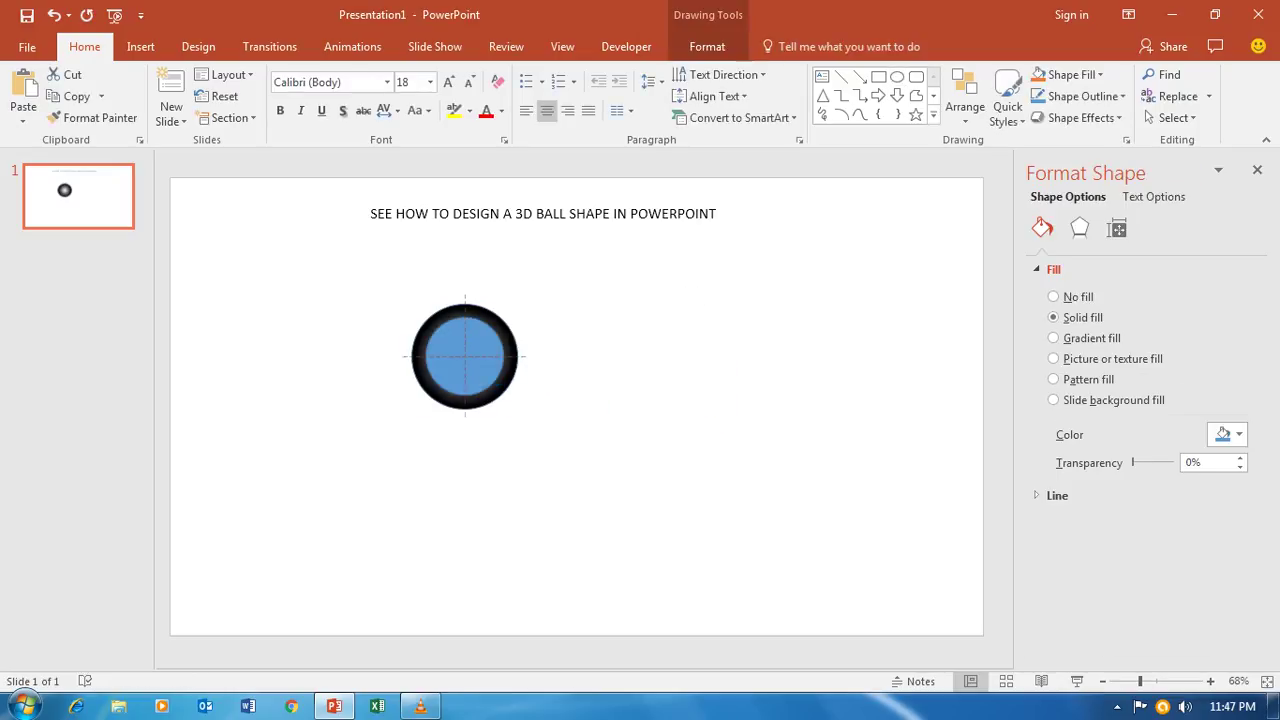
drag(465, 357, 465, 357)
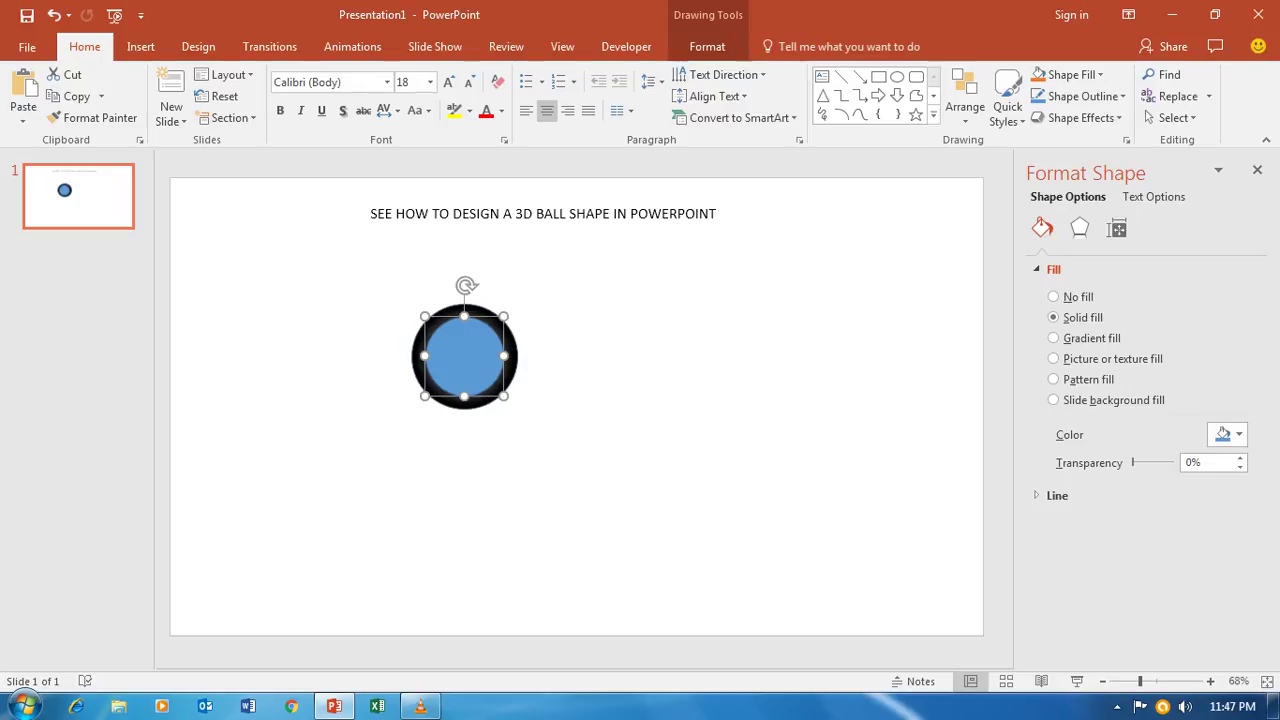
Give the inner circle a gradient fill and preview the result.
click(1053, 338)
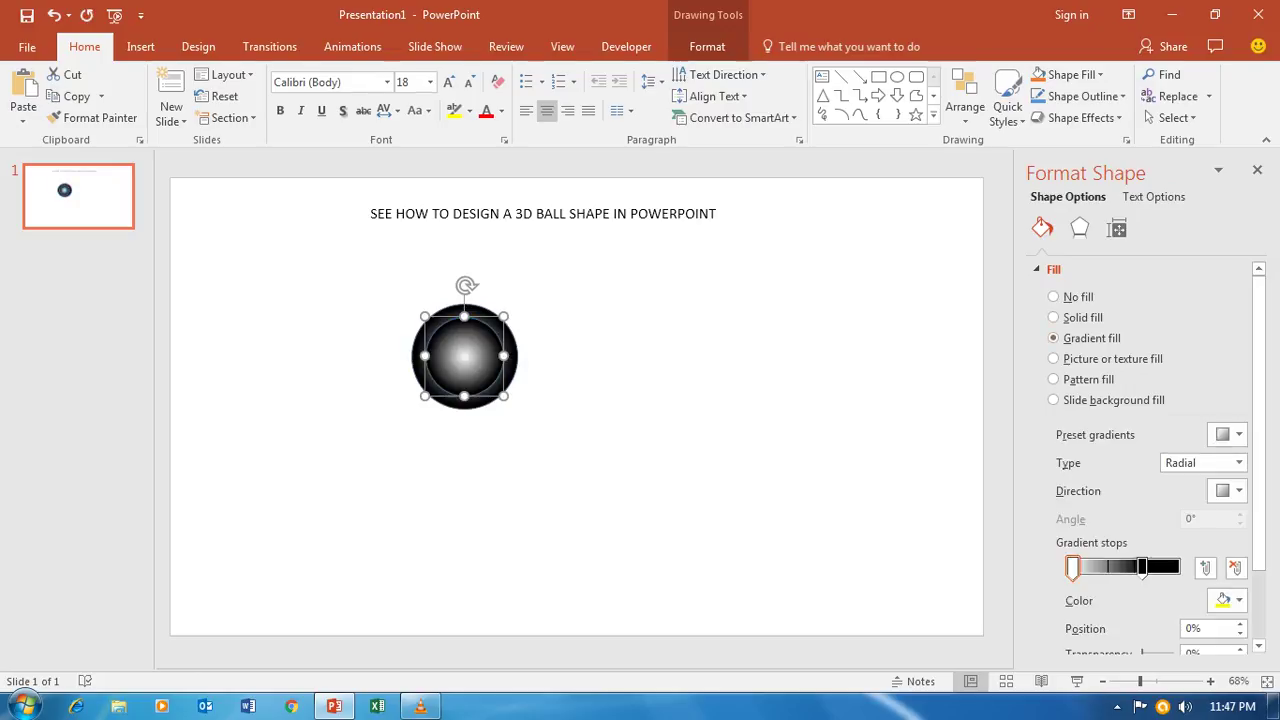
key(Escape)
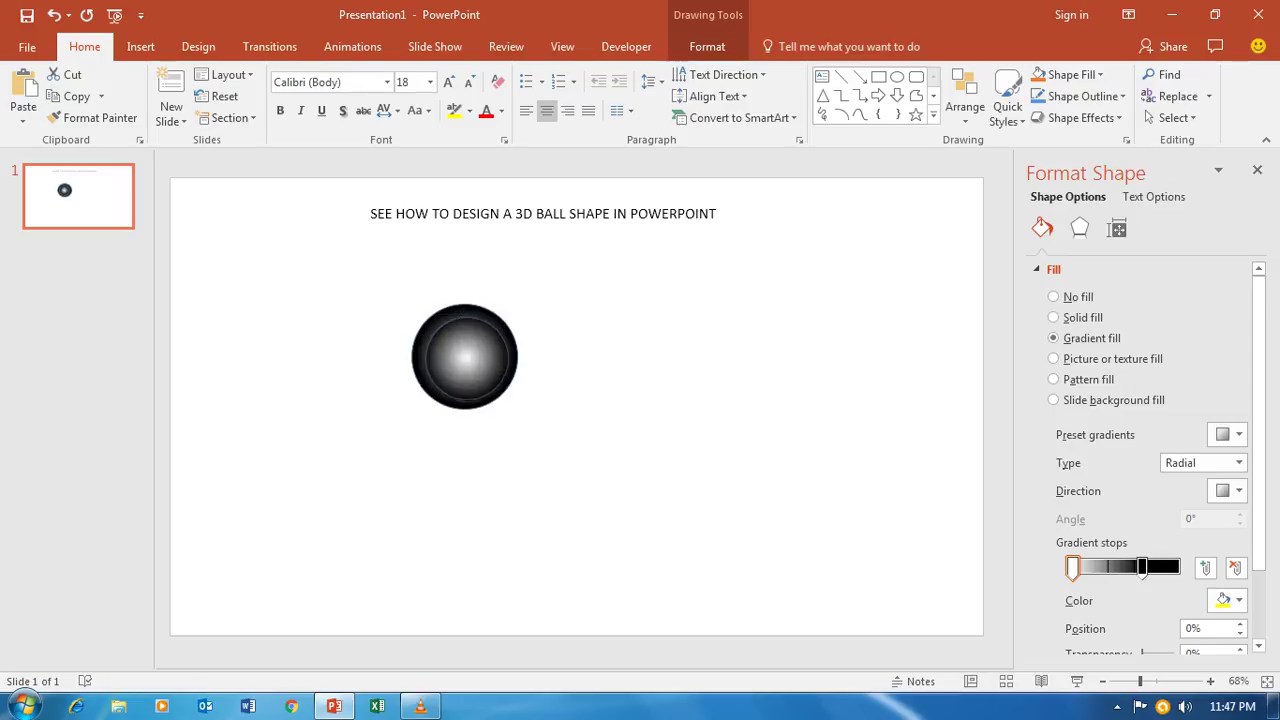
key(ctrl+y)
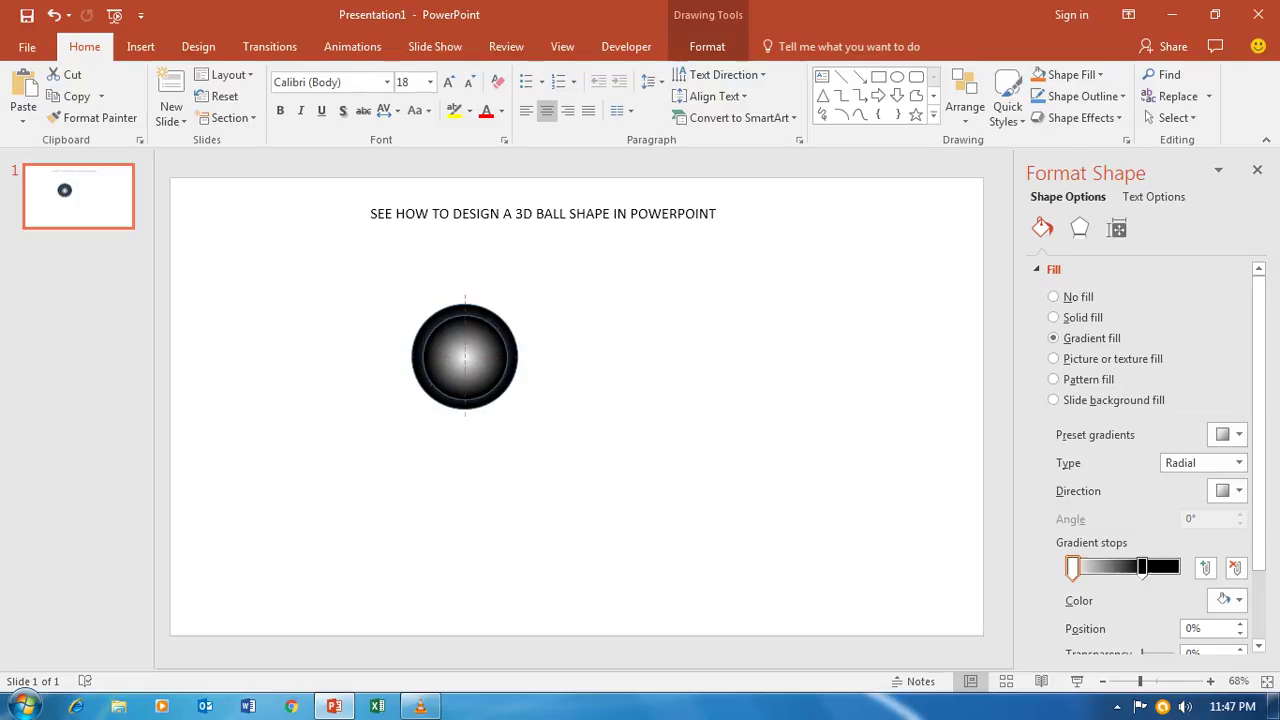
key(Escape)
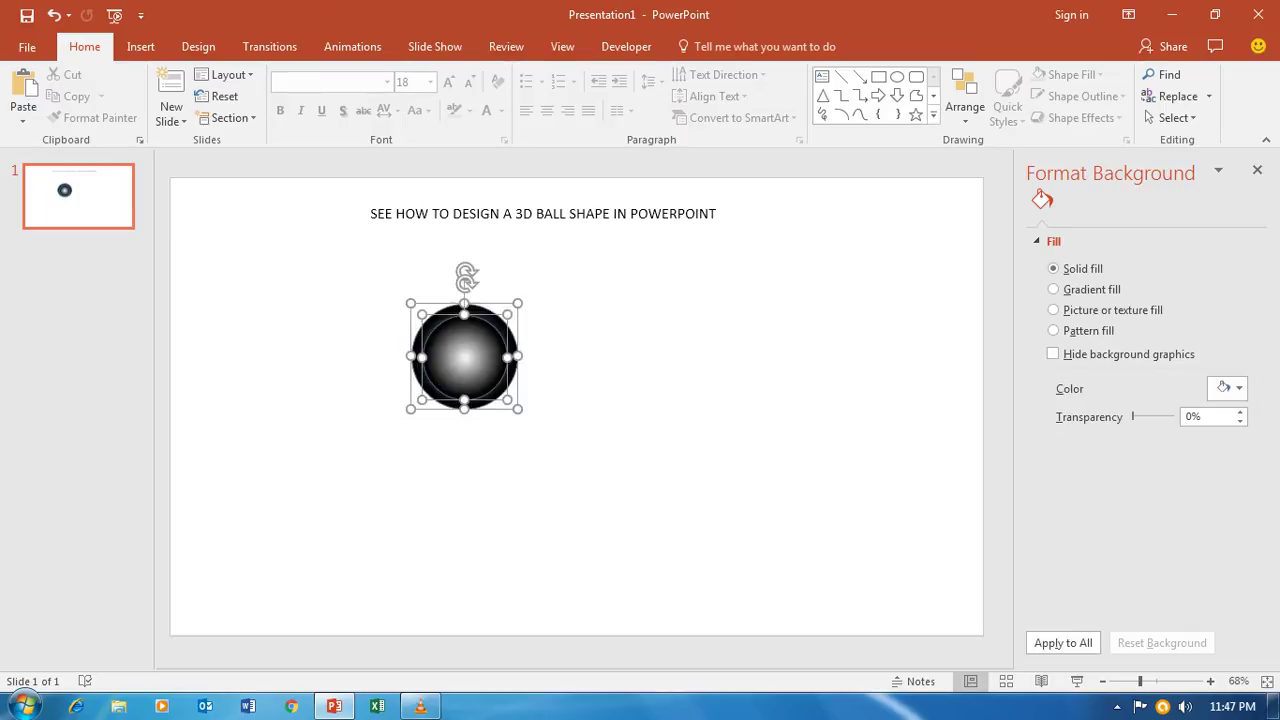
Make one of the inner circle's gradient stops 100% transparent.
click(464, 356)
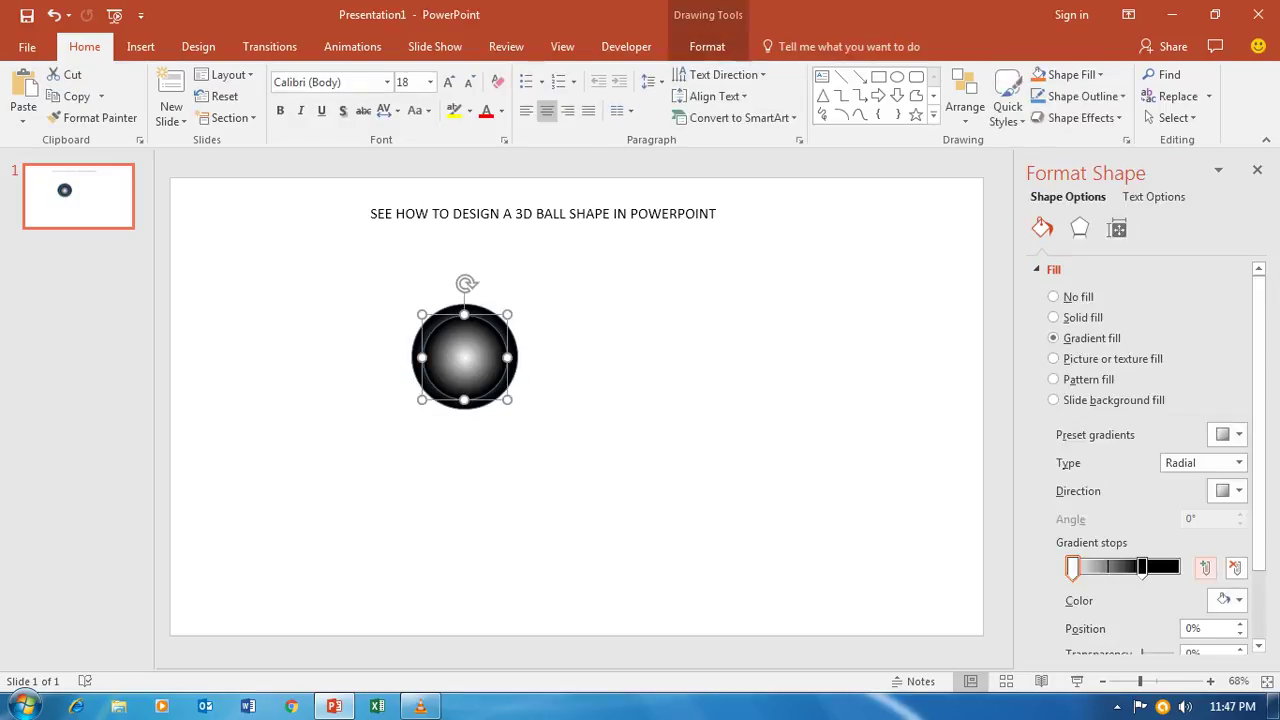
scroll(1150, 450, down, 3)
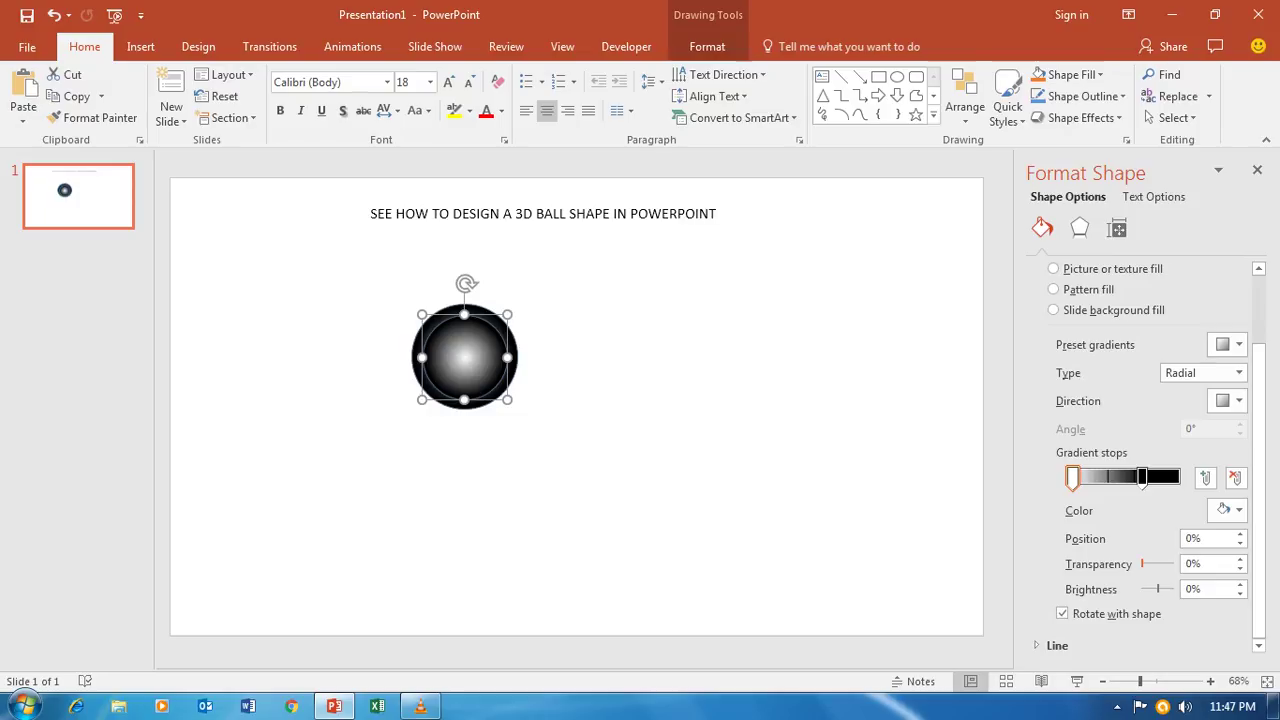
drag(1142, 564, 1172, 564)
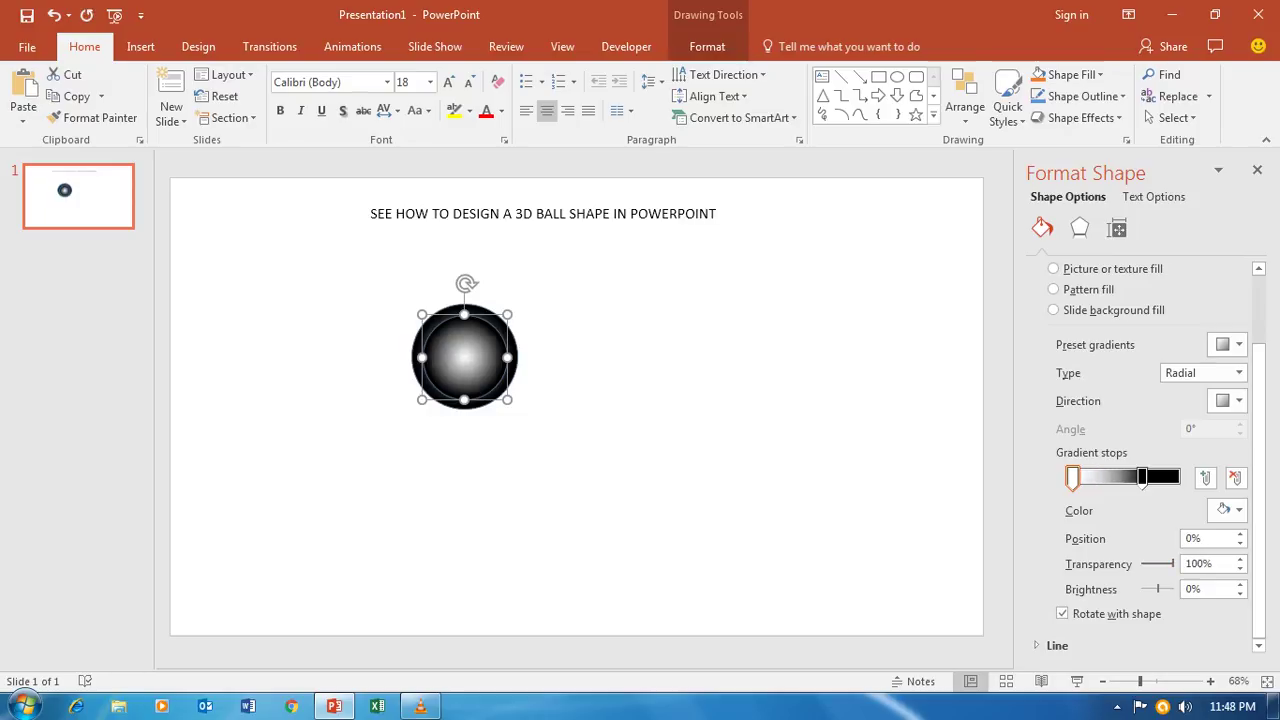
key(Escape)
Set the inner circle's Shape Outline to No Outline.
click(465, 310)
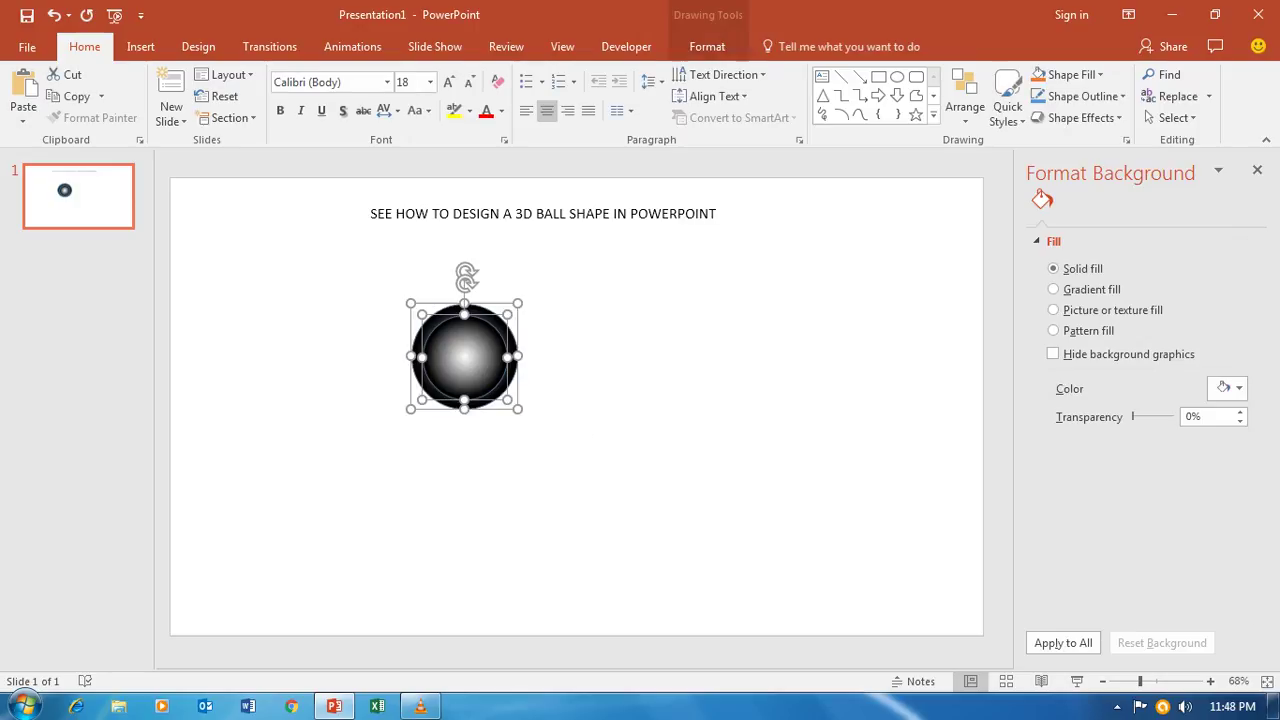
click(1083, 96)
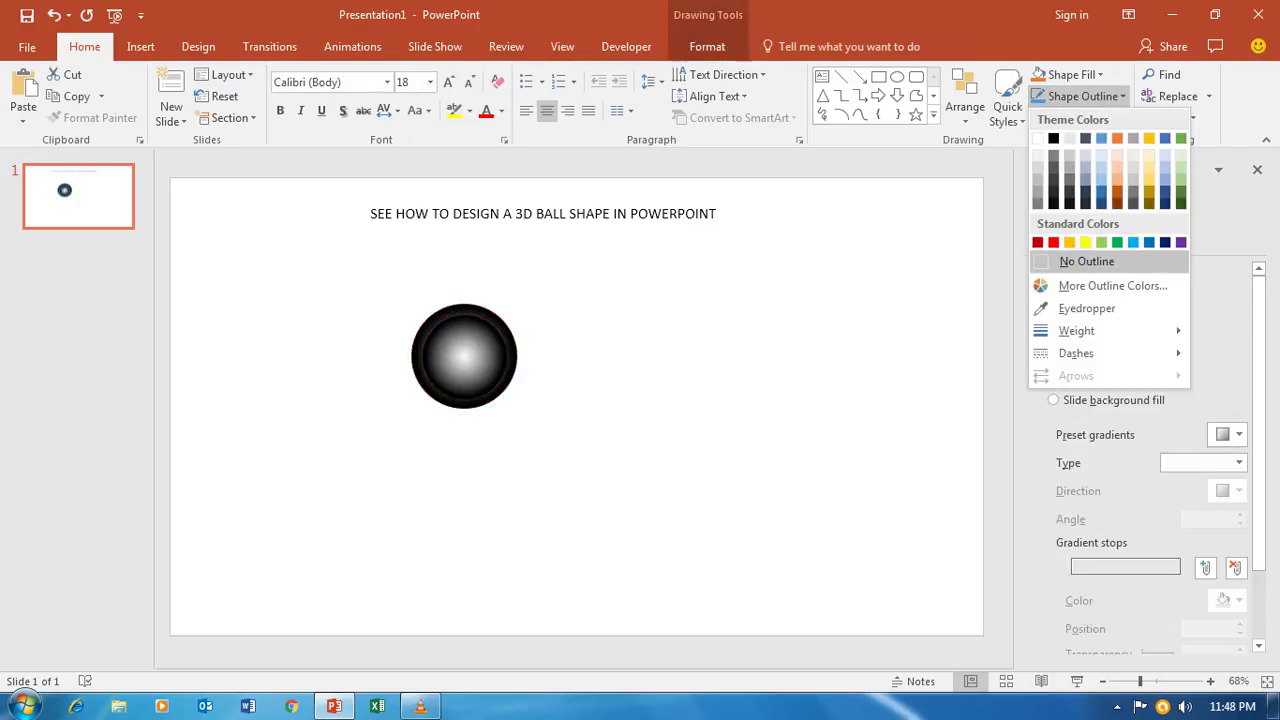
click(1045, 262)
key(Escape)
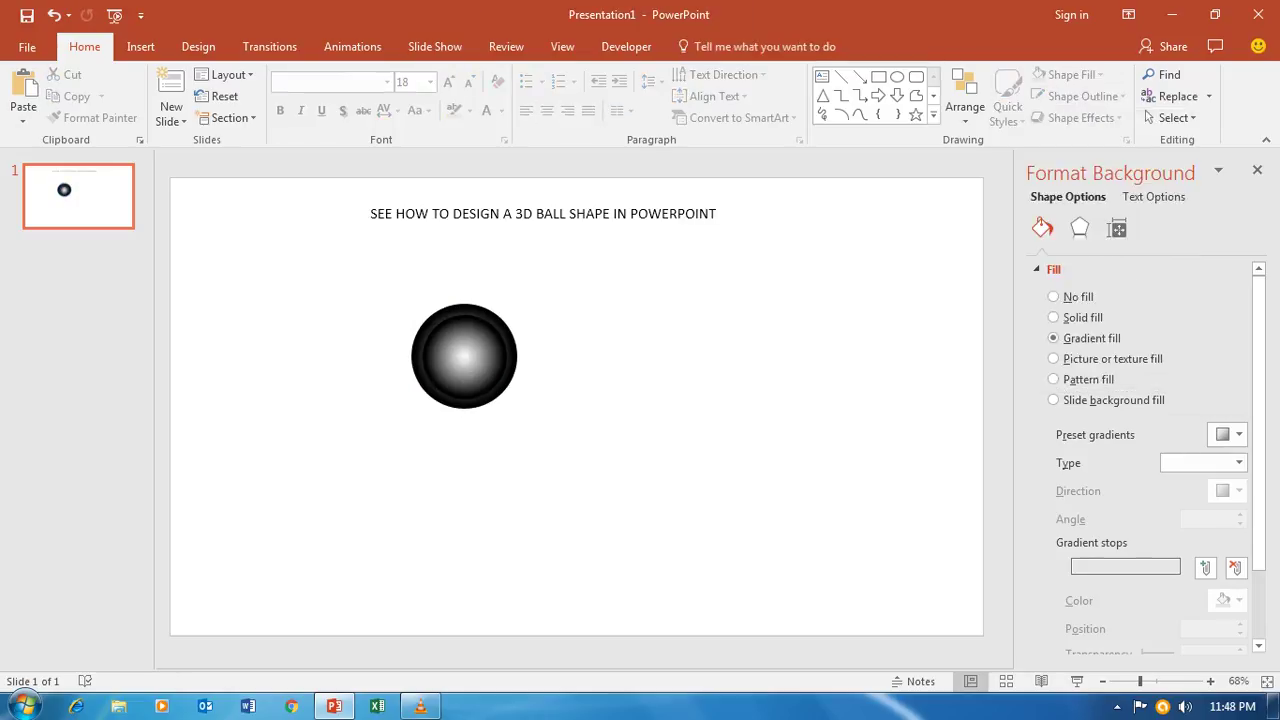
Enlarge the gradient circle and centre it to cover the black ball.
click(464, 356)
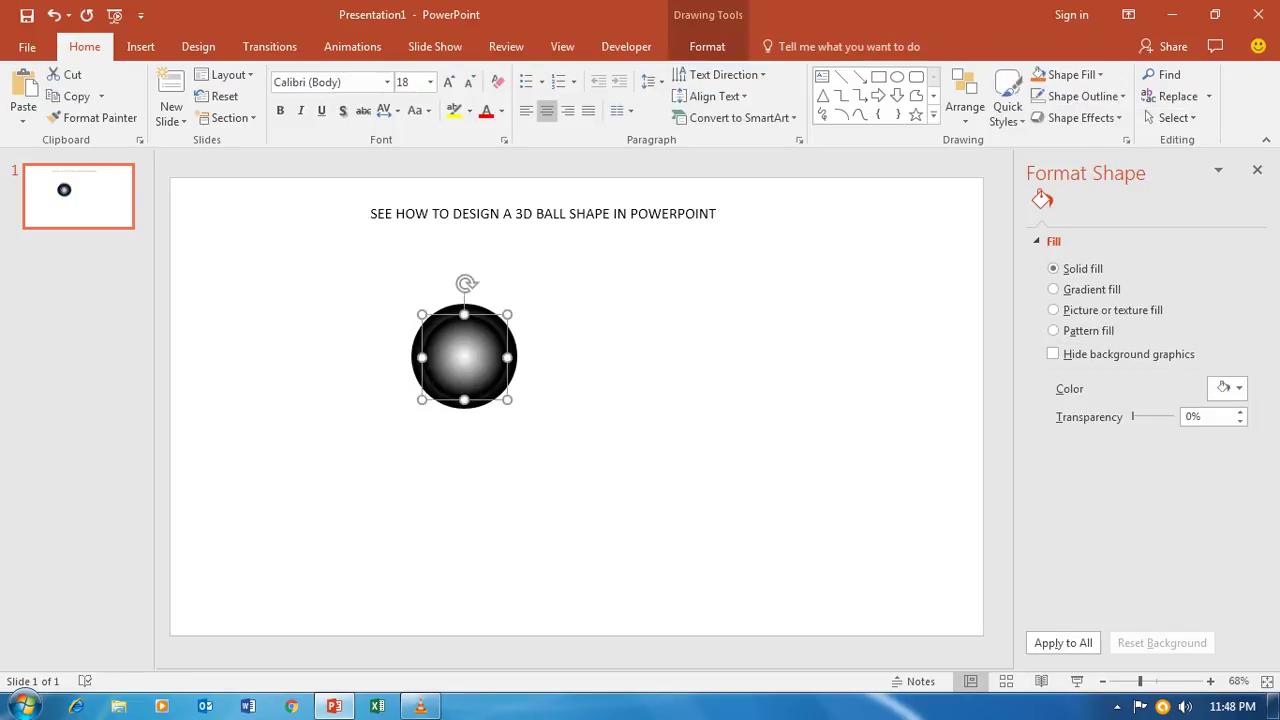
drag(507, 314, 518, 302)
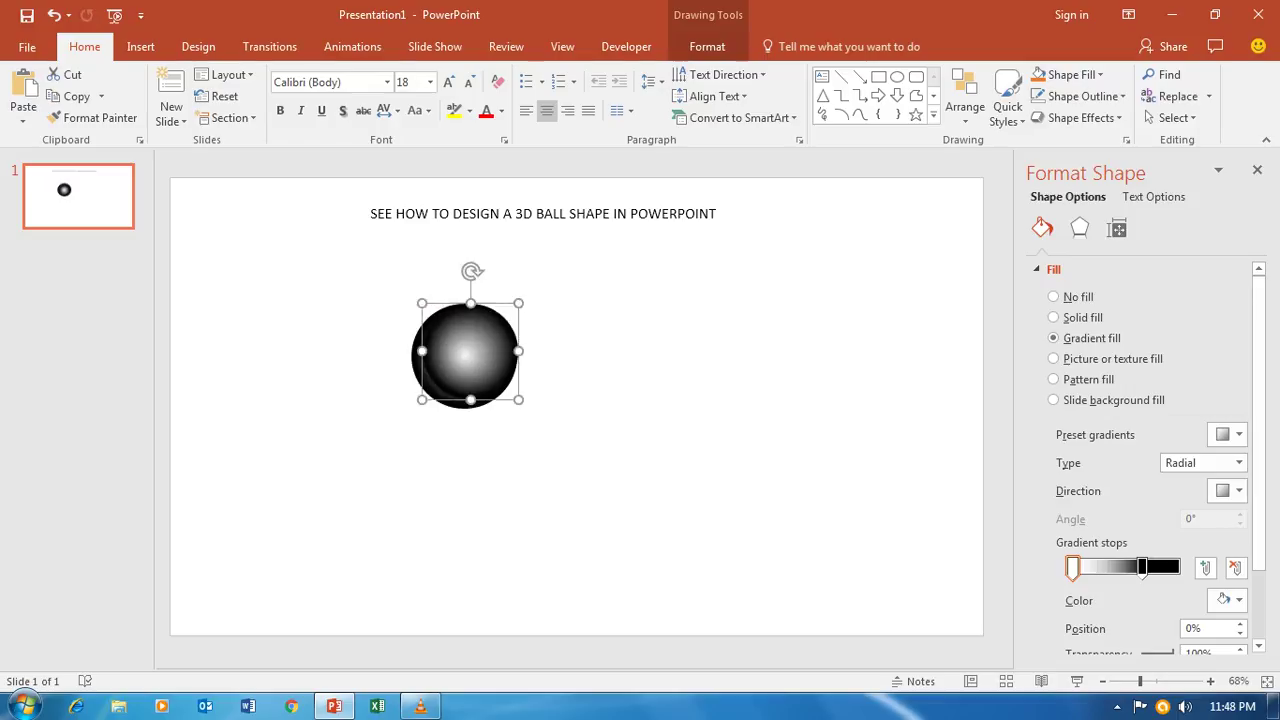
drag(464, 356, 464, 355)
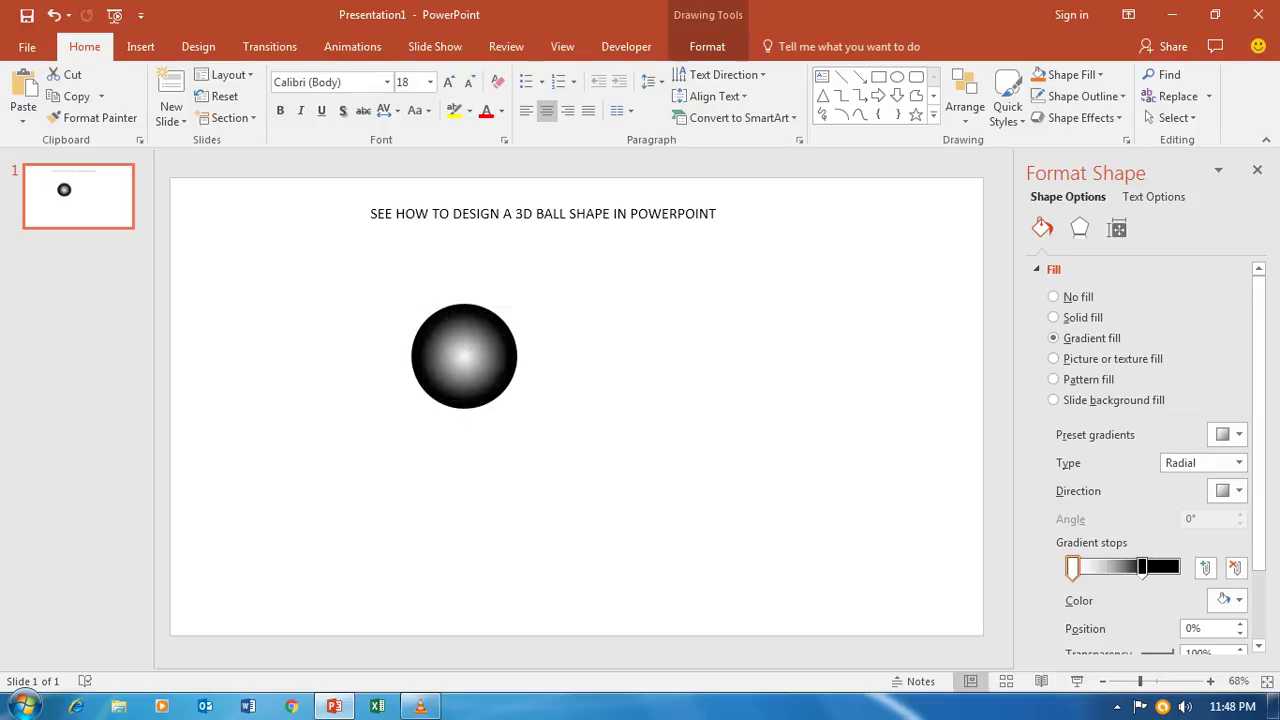
key(Escape)
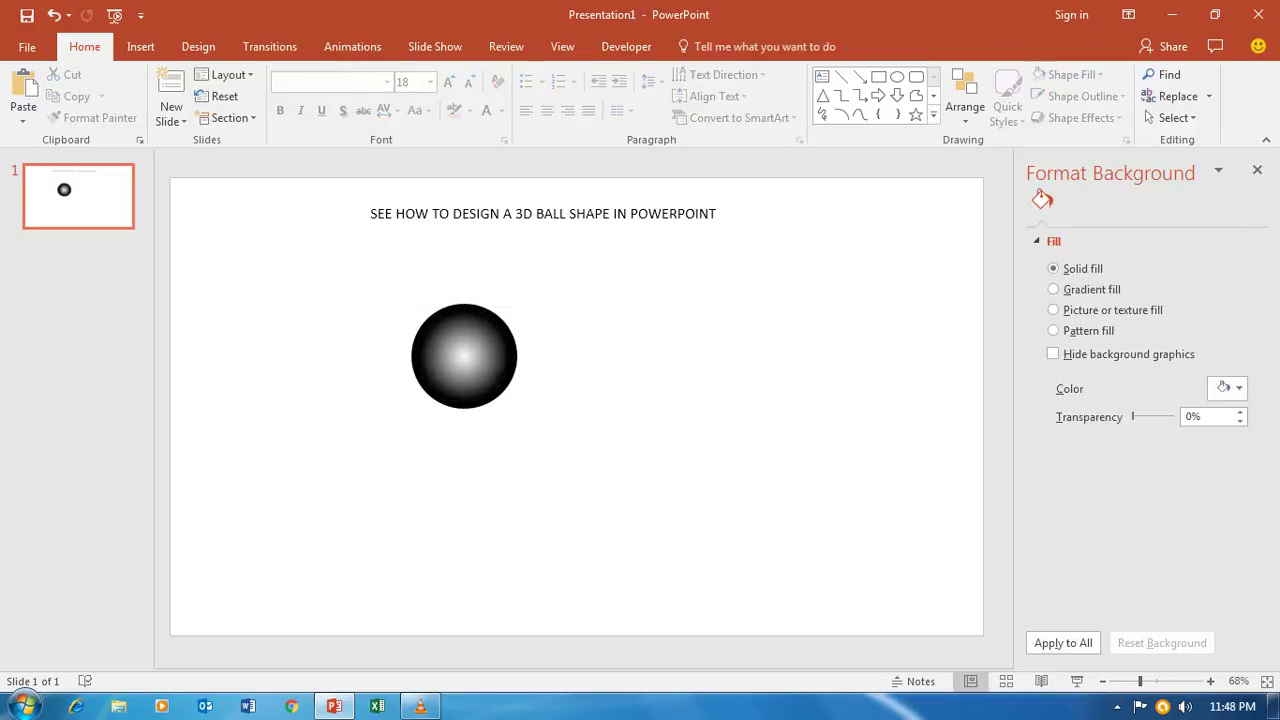
click(822, 76)
Add a text box right of the ball reading 'Steps : Draw a circle holding shift key'.
drag(753, 268, 753, 334)
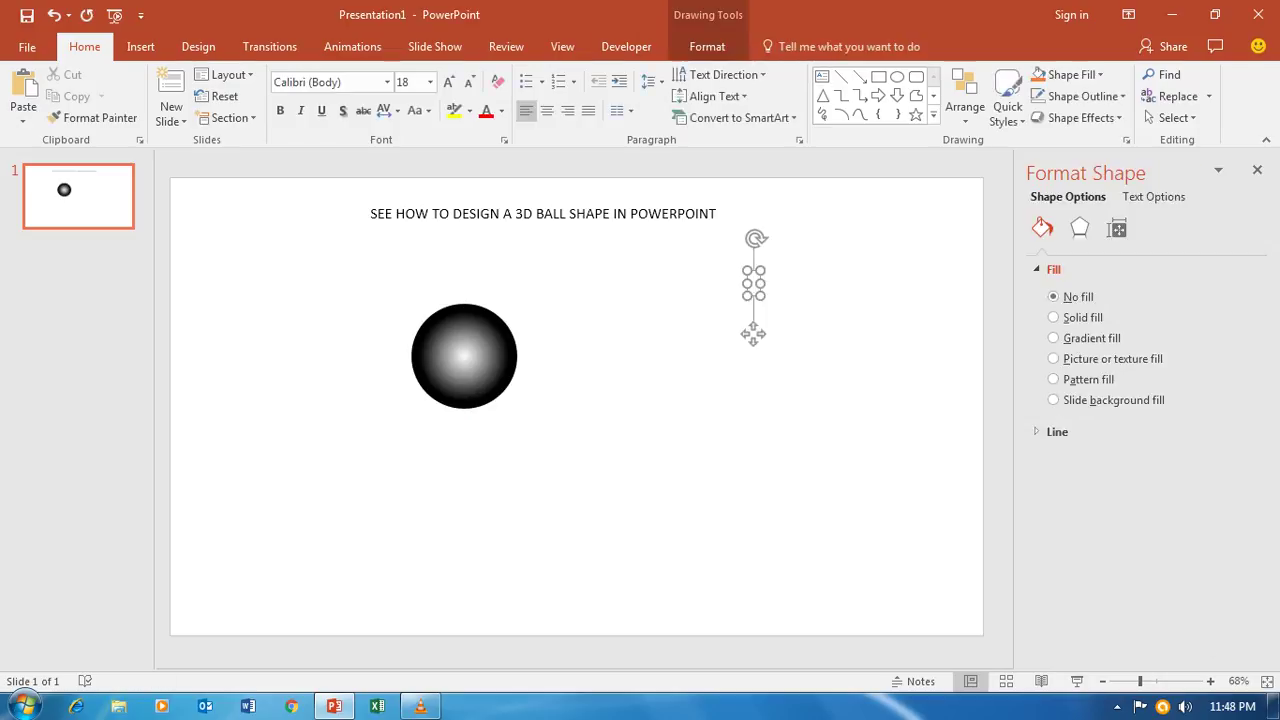
text(sSteps)
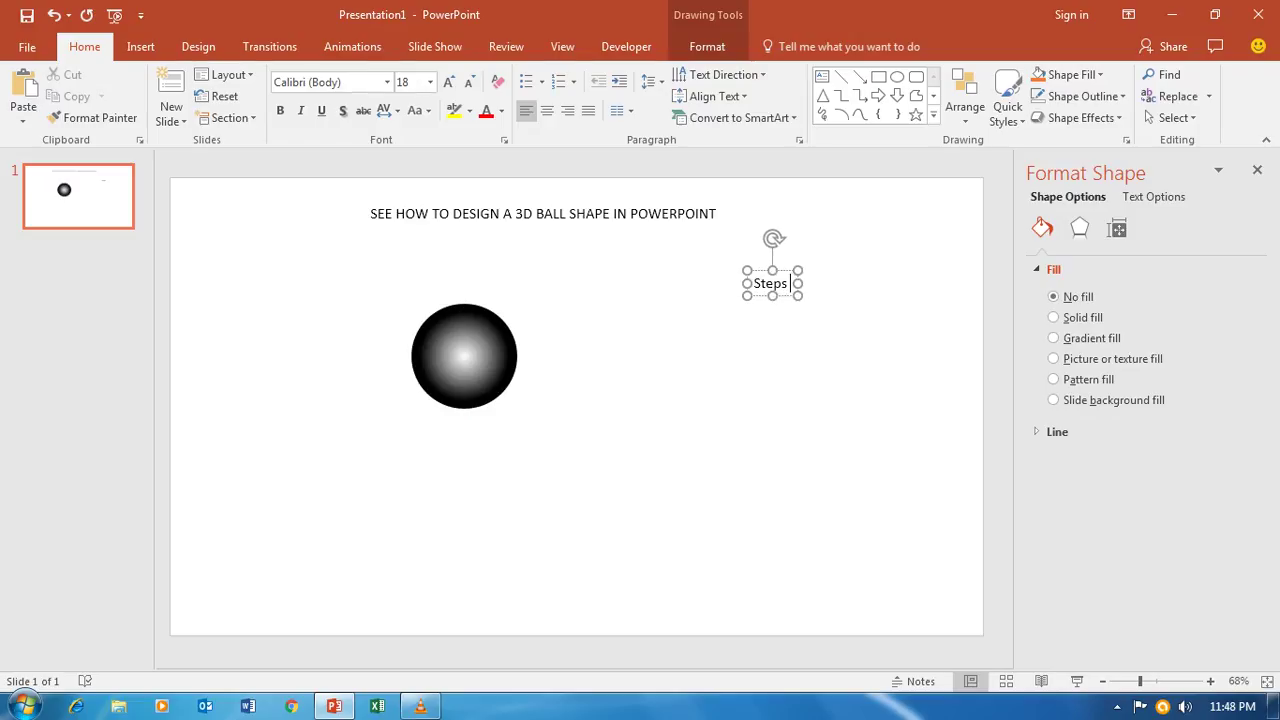
text( : Take ove)
key(BackSpace)
key(BackSpace)
key(BackSpace)
key(BackSpace)
key(BackSpace)
key(BackSpace)
key(BackSpace)
key(BackSpace)
text(Des)
key(BackSpace)
key(BackSpace)
text(raw a circle)
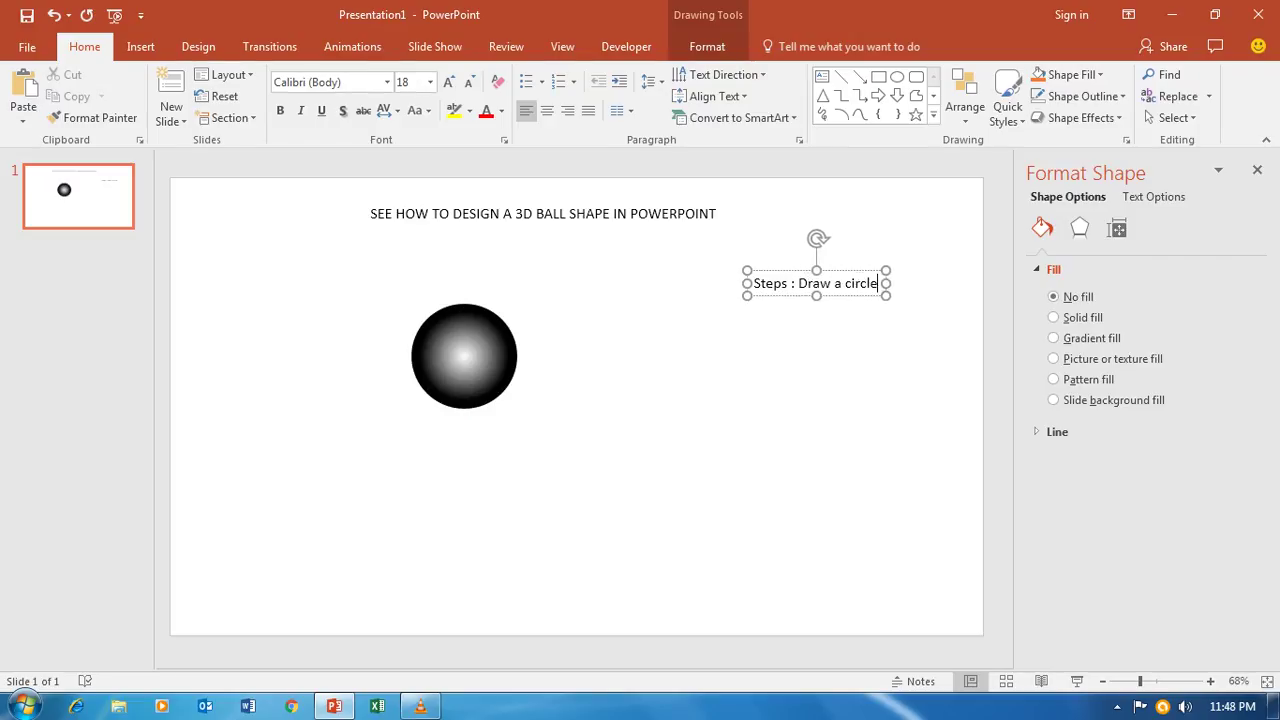
text( with)
key(BackSpace)
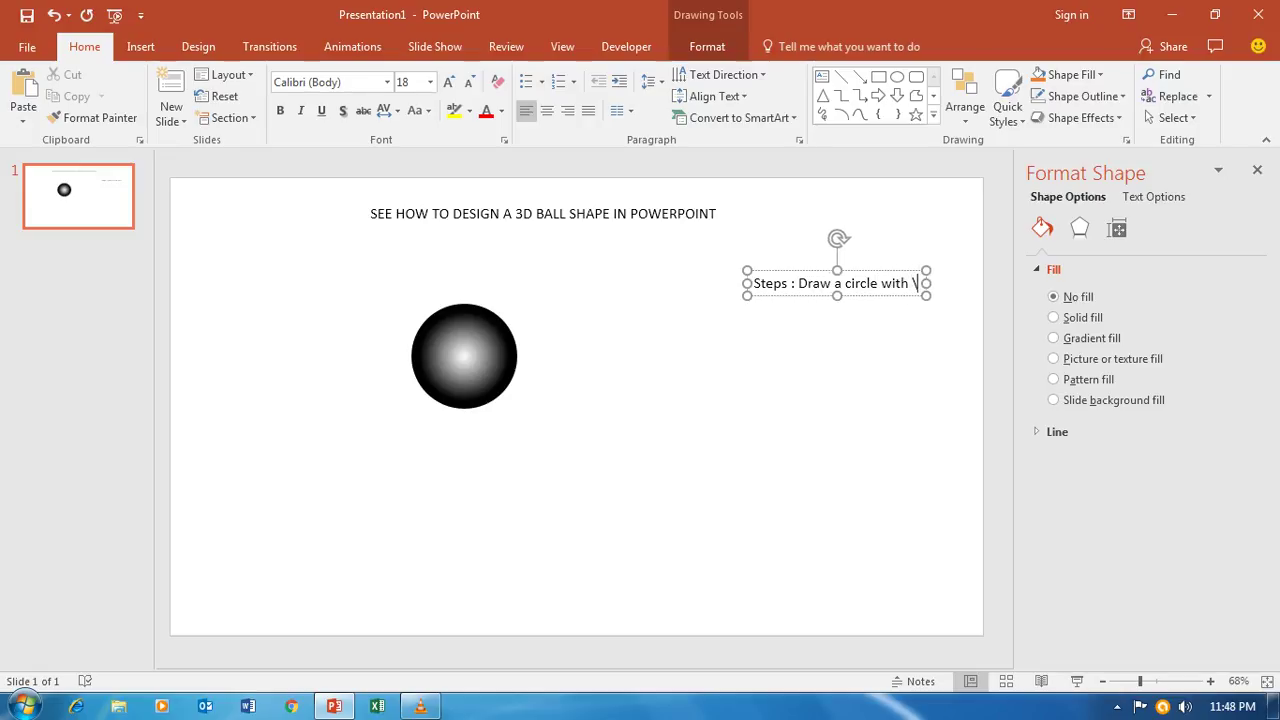
key(BackSpace)
key(BackSpace)
key(BackSpace)
key(BackSpace)
key(BackSpace)
text(holding)
key(Return)
text(shift key)
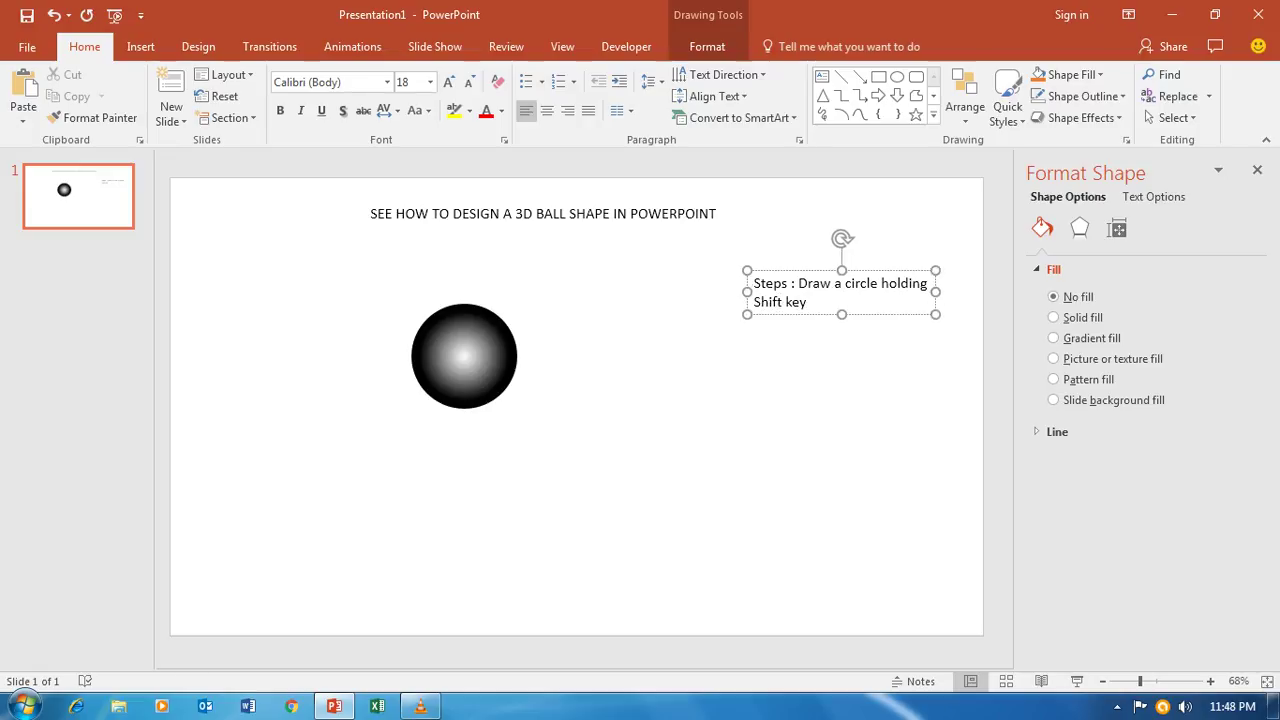
Add the line 'Then goto format shape option by right Clicking the mouse.'.
key(Return)
key(Return)
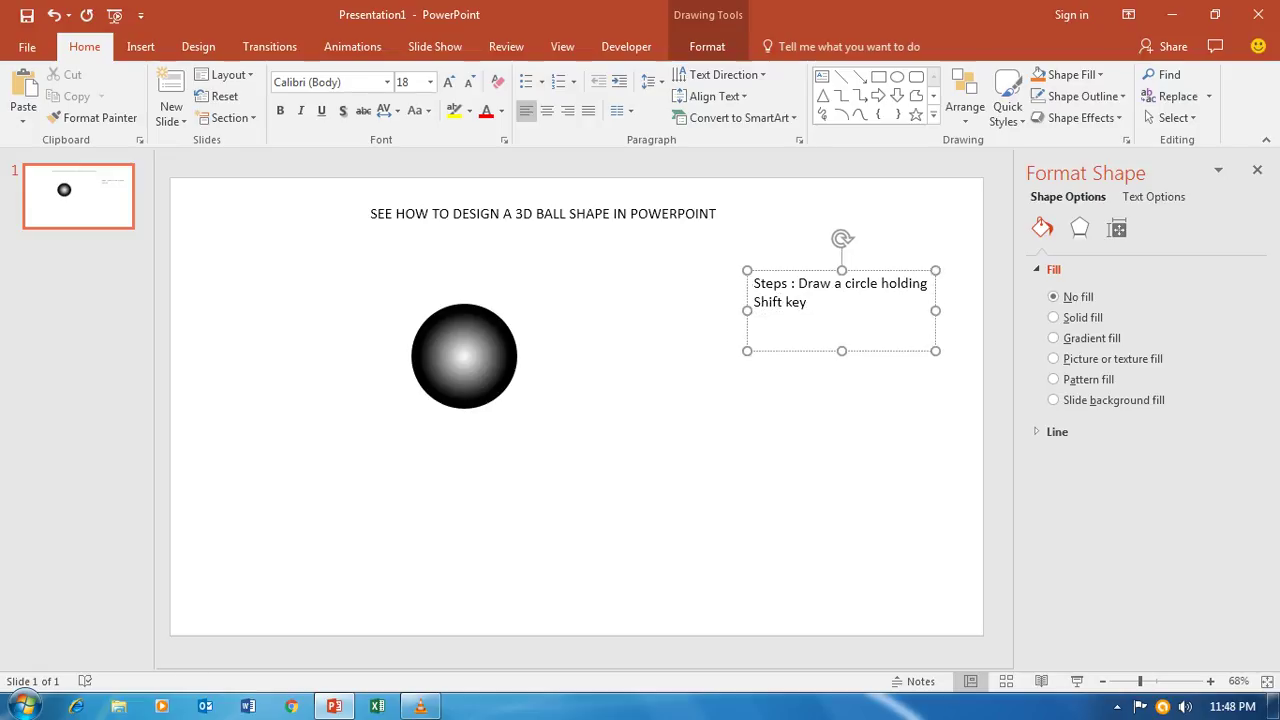
key(Up)
key(Return)
text(Then)
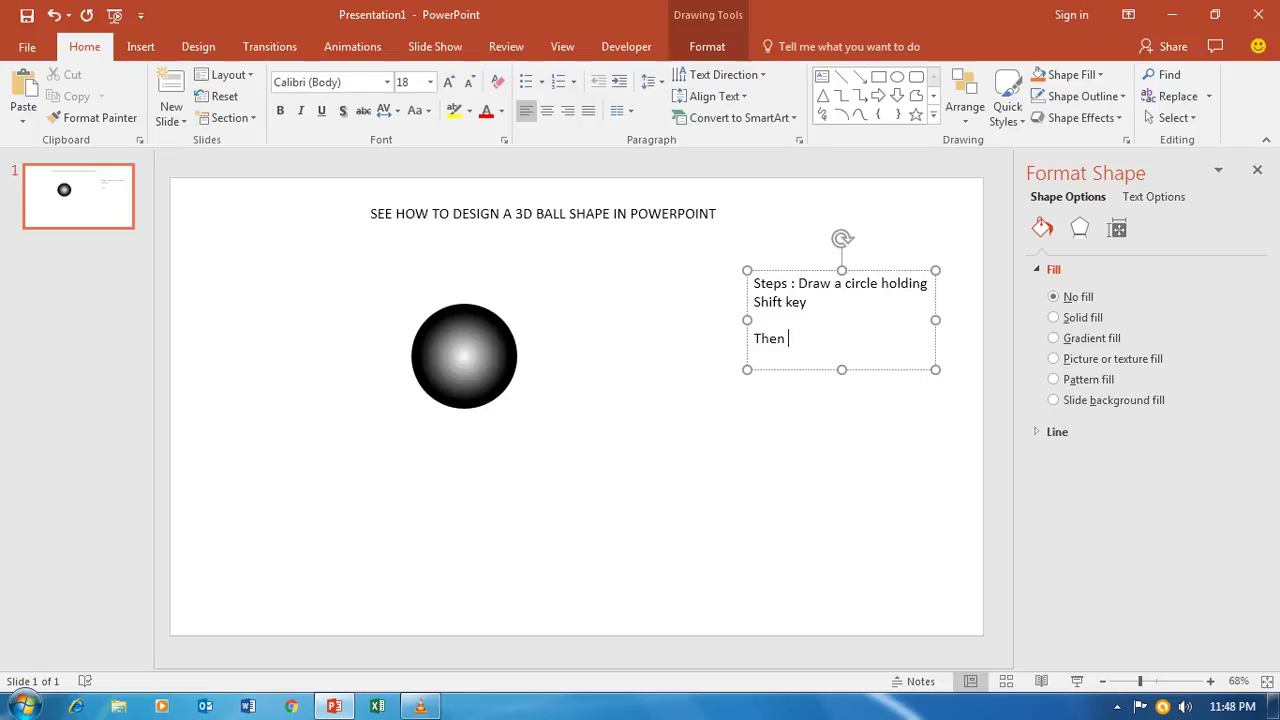
text(goto form)
text(at )
text(shape option )
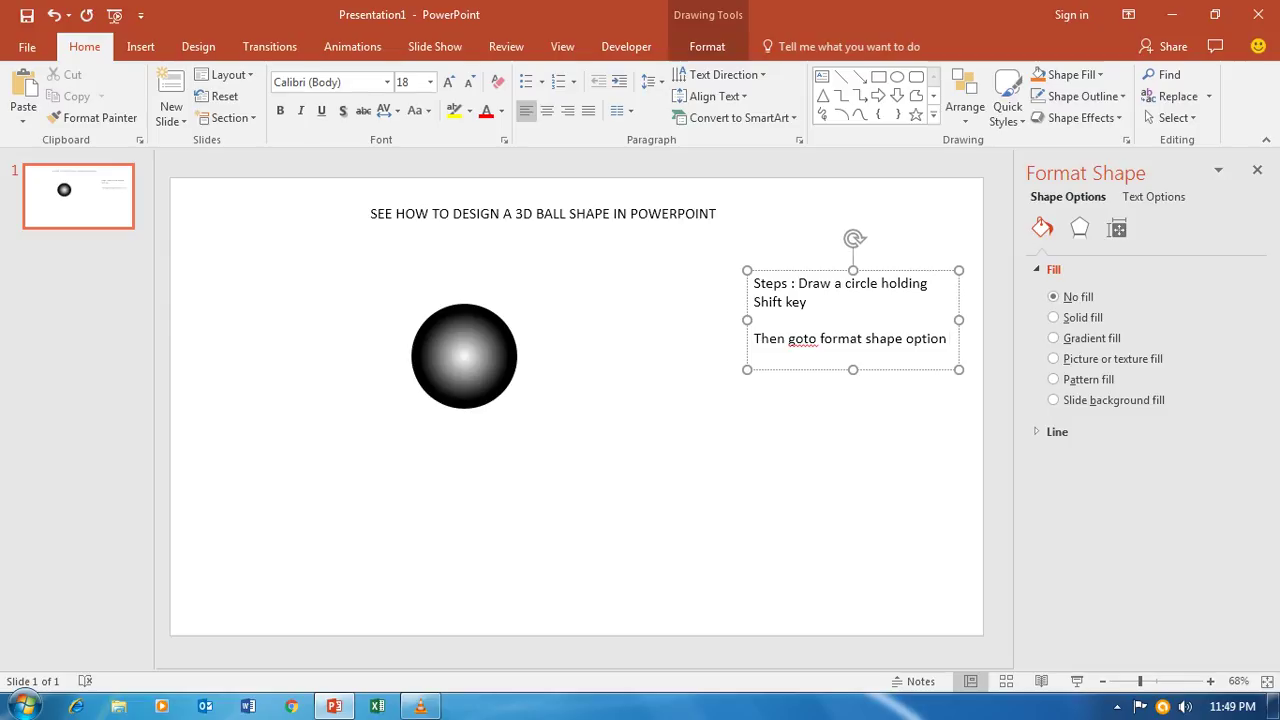
text(b)
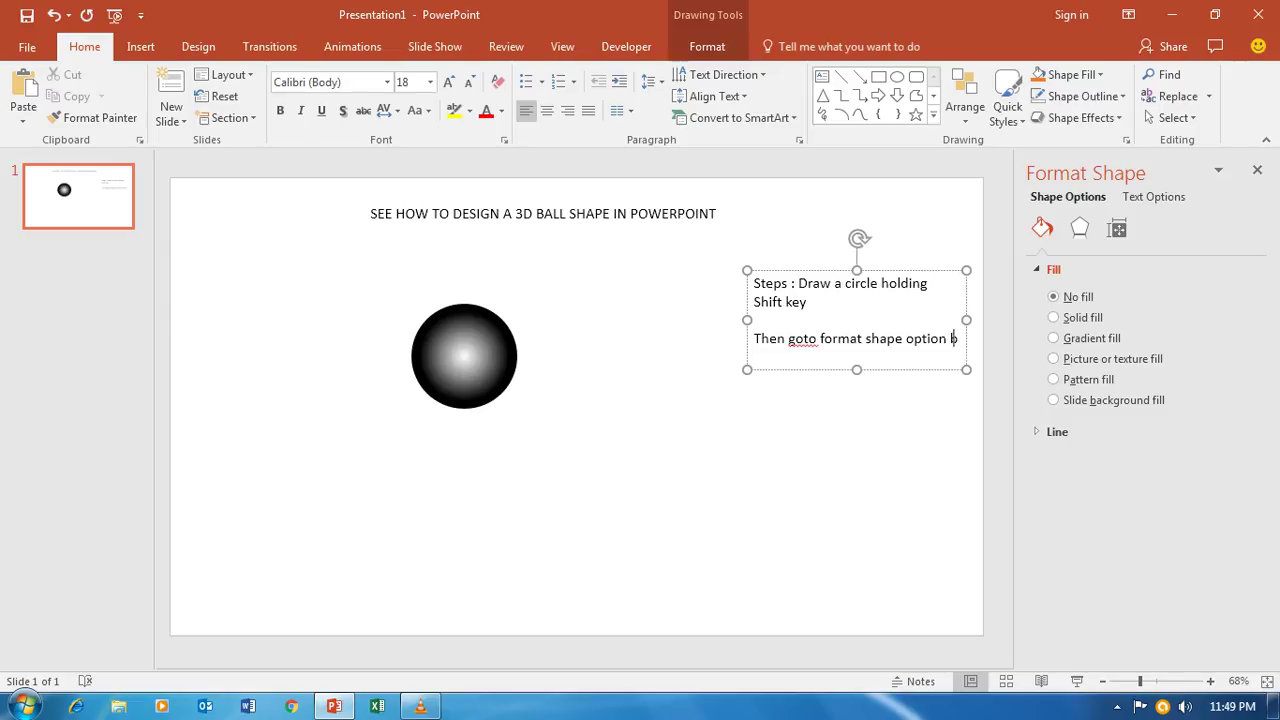
text(y r)
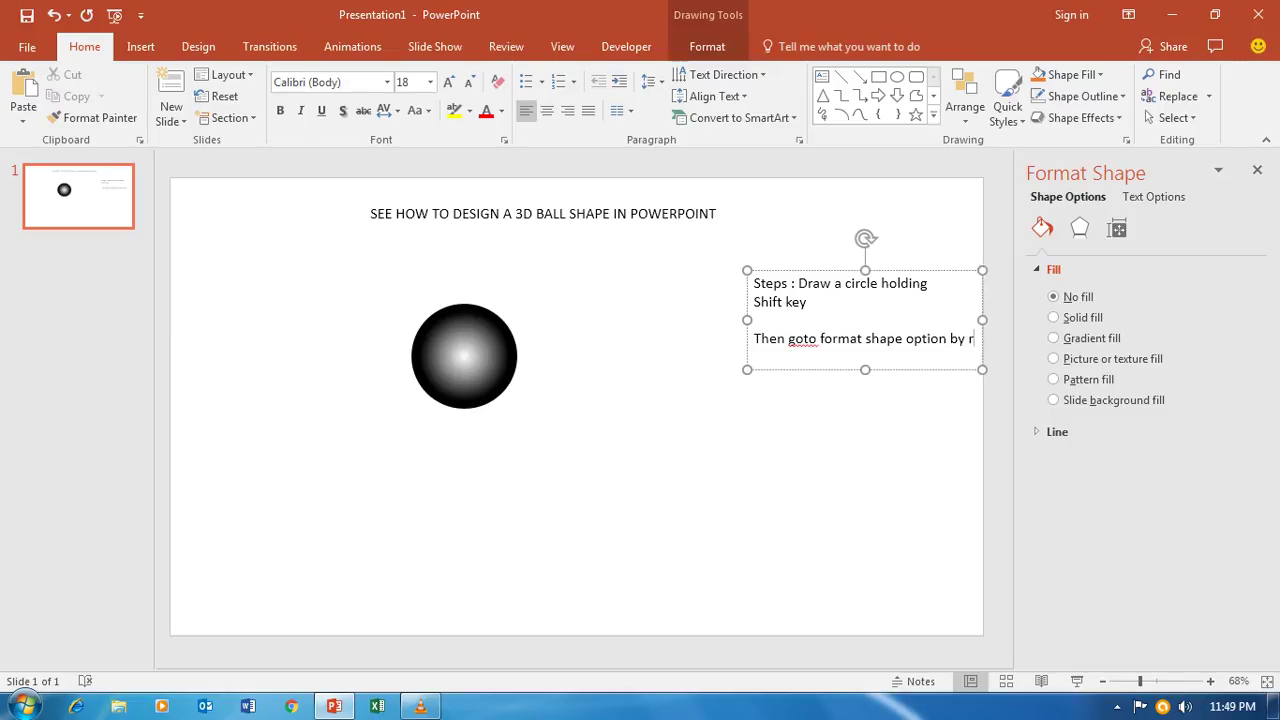
text(ight Clicking the mouse)
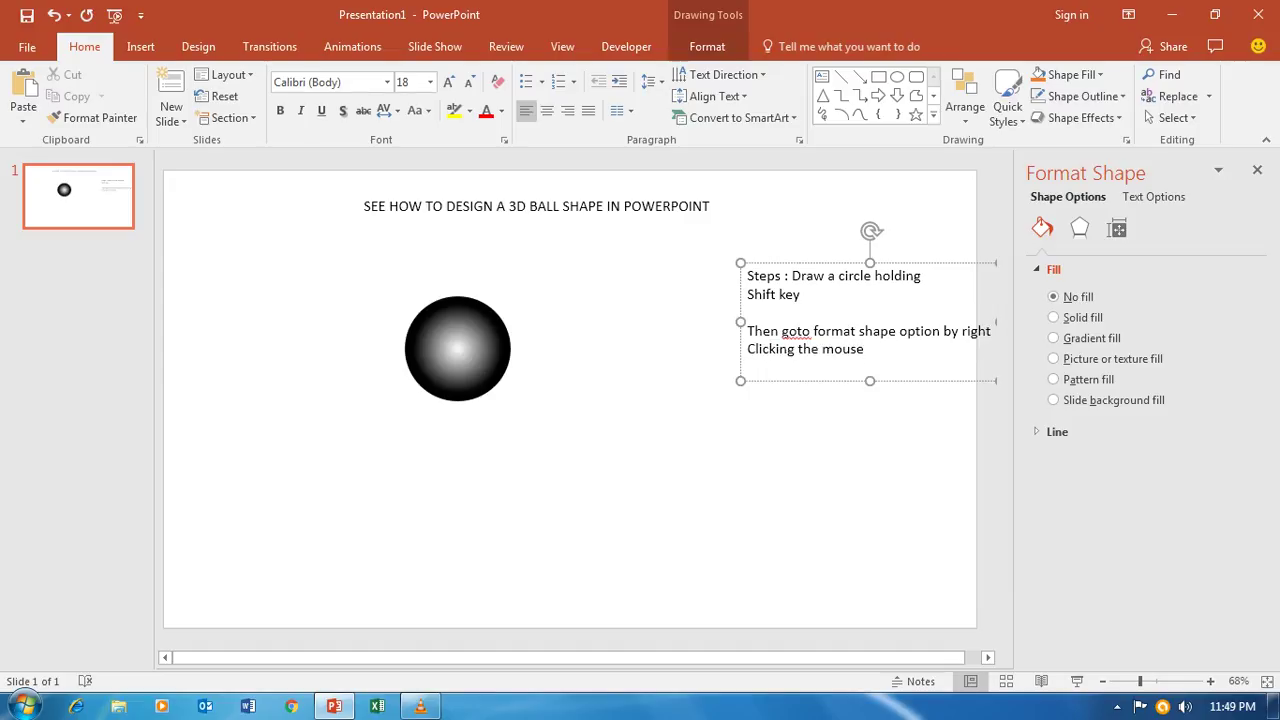
text(.)
key(Return)
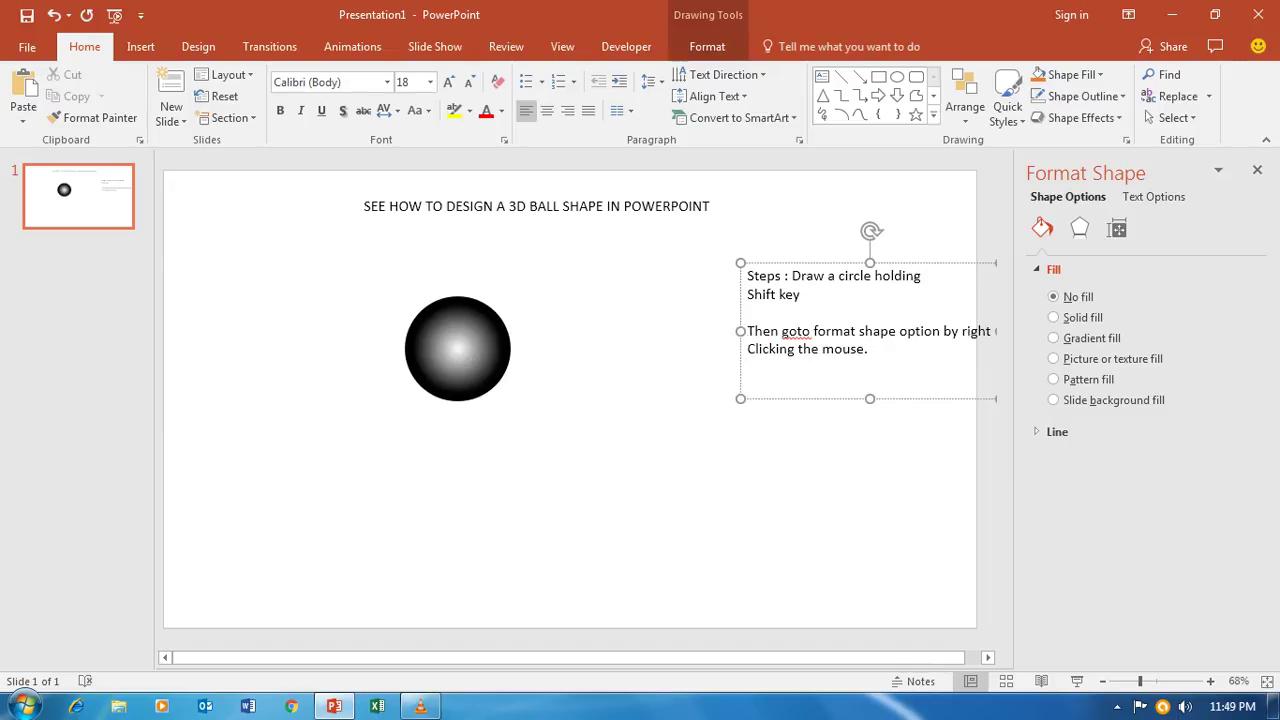
key(Return)
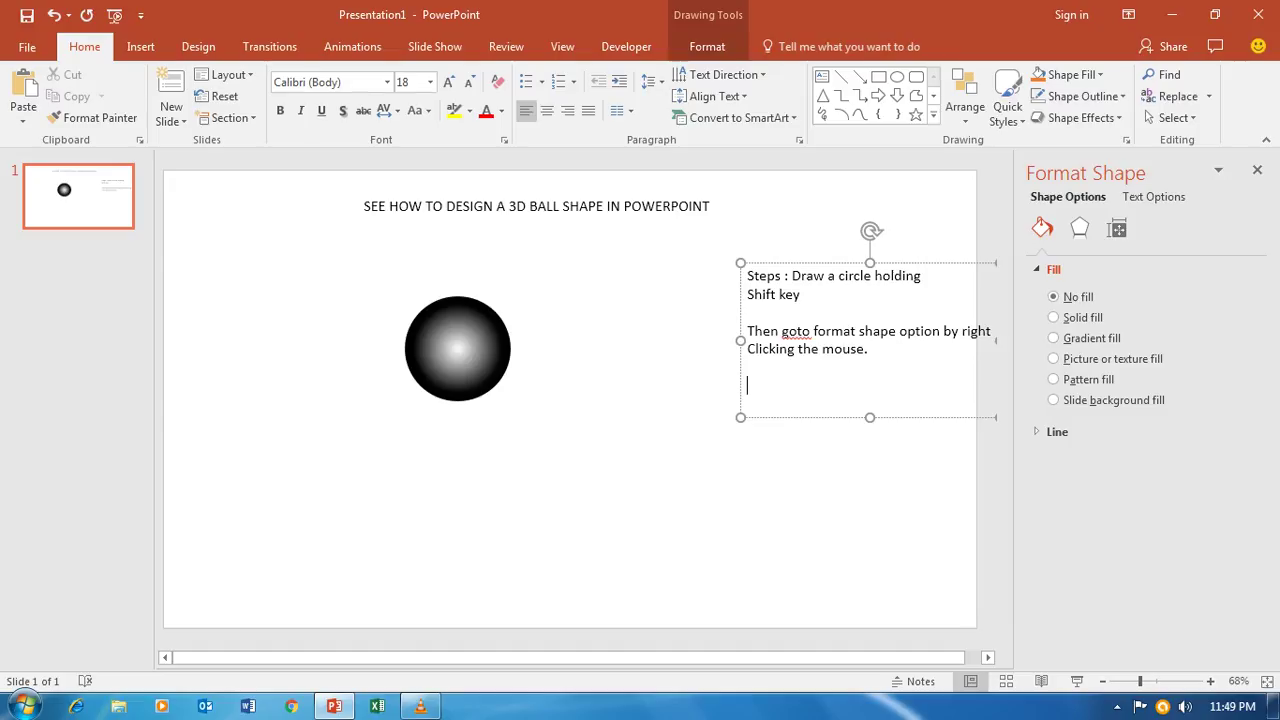
Type 'Then goto color fill. Here we need' and 'Two color stops.' as new lines.
text(Then goto co)
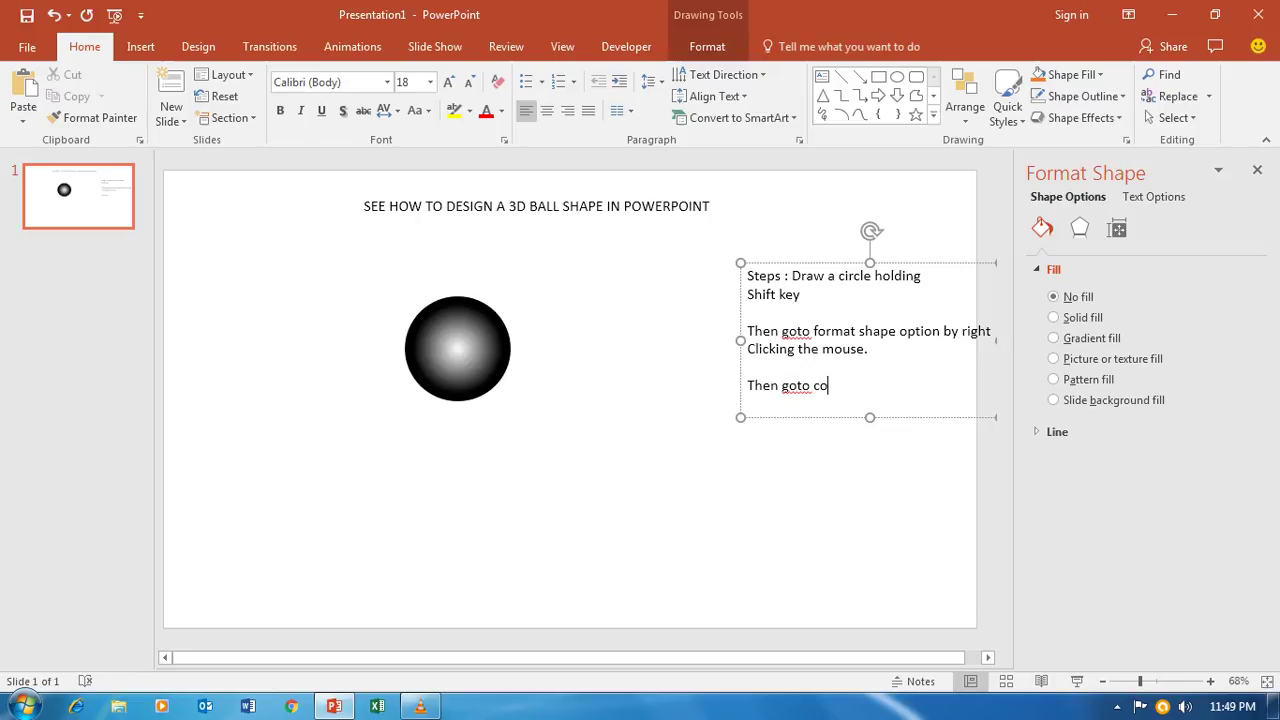
text(lor fill o)
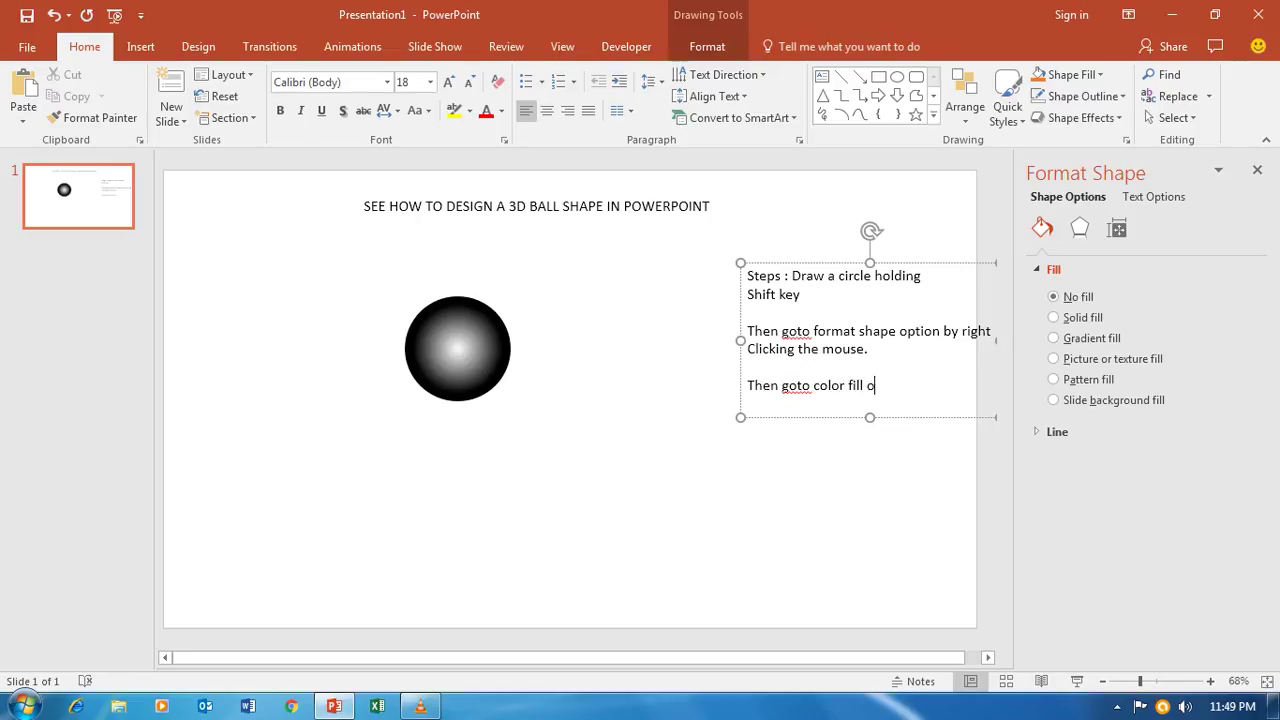
key(BackSpace)
key(BackSpace)
text(. Here we ne)
text(ed)
key(Return)
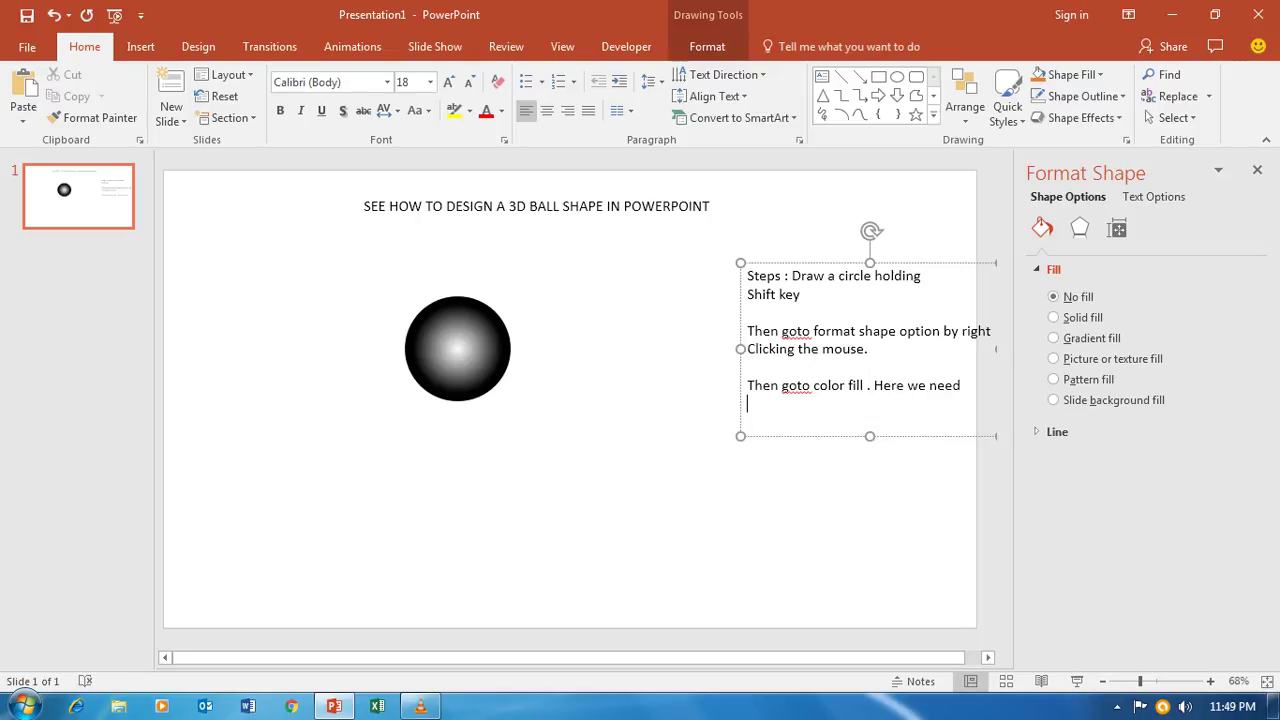
text(to us)
key(BackSpace)
key(BackSpace)
key(BackSpace)
key(BackSpace)
key(BackSpace)
text(Two color s)
text(tops.)
key(Return)
Add lines 'Stop 1: white color', 'Stop 2 : Black or any dark color', 'remove otherStops', 'Then draw another circle'.
key(Return)
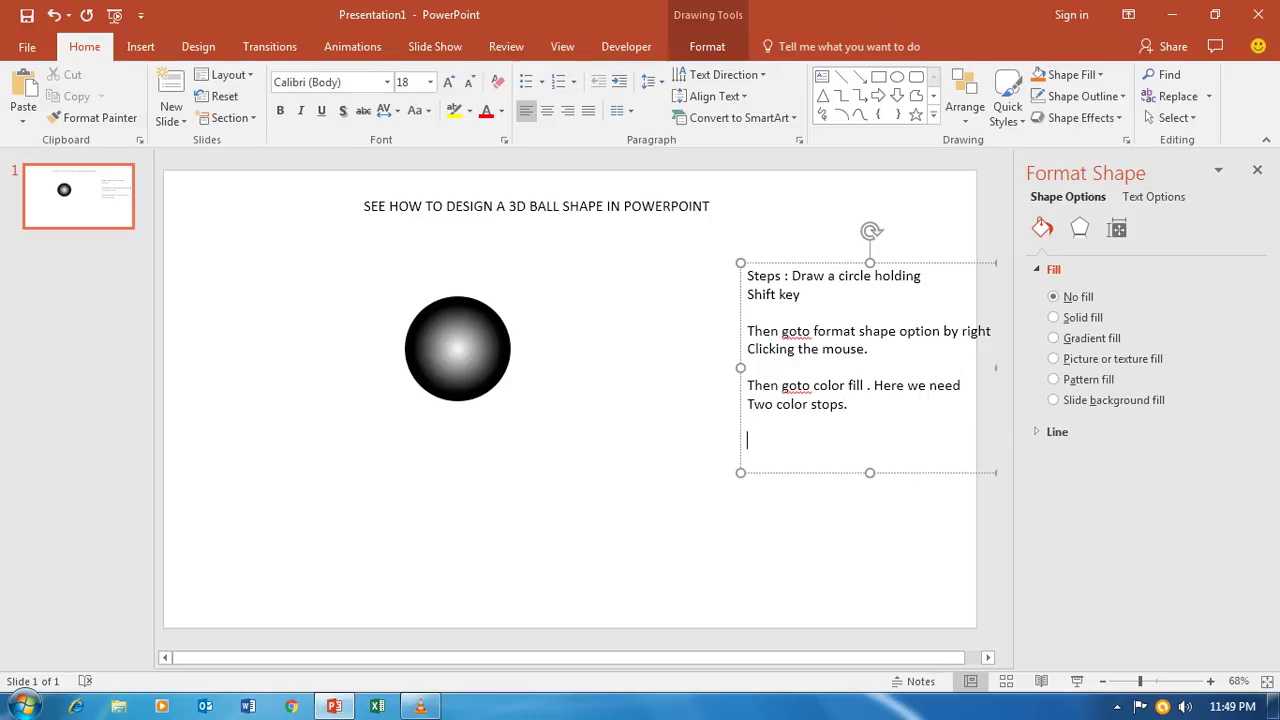
text(Stop 1: white color)
key(Return)
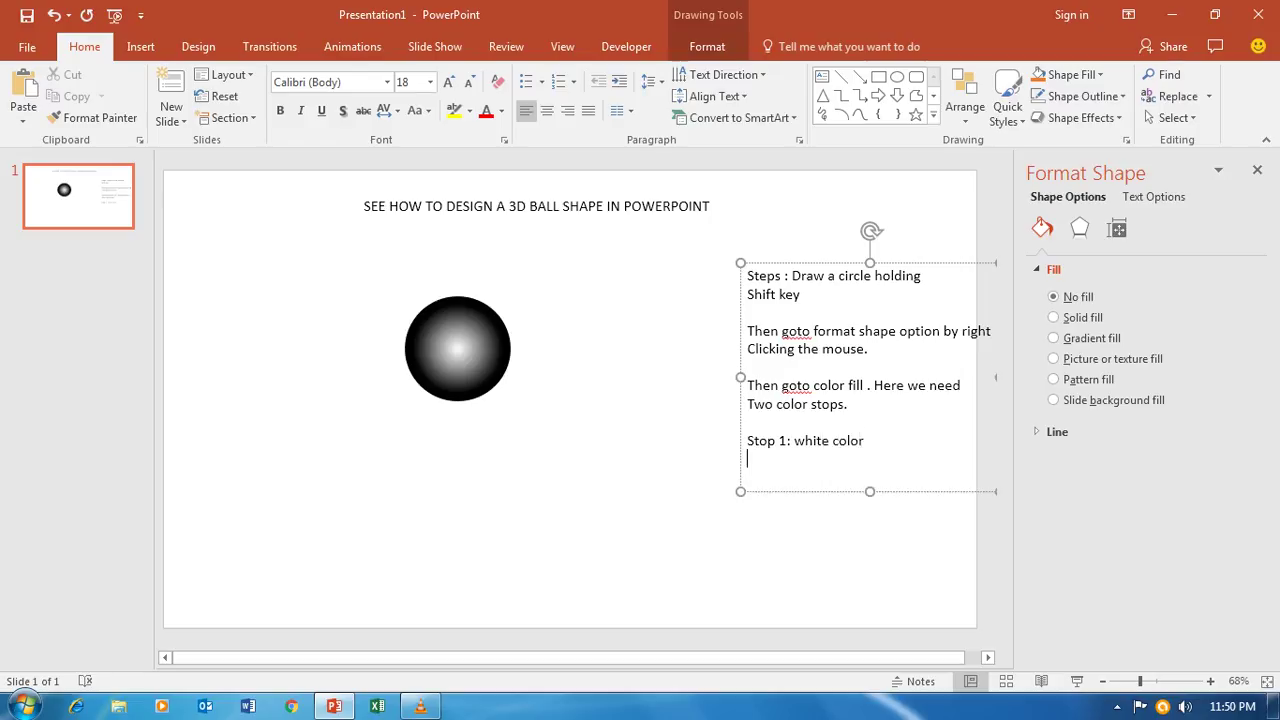
text(Stop )
text(2 : )
text(Bla)
text(ck or any dark color)
key(Return)
text(remove otherStops)
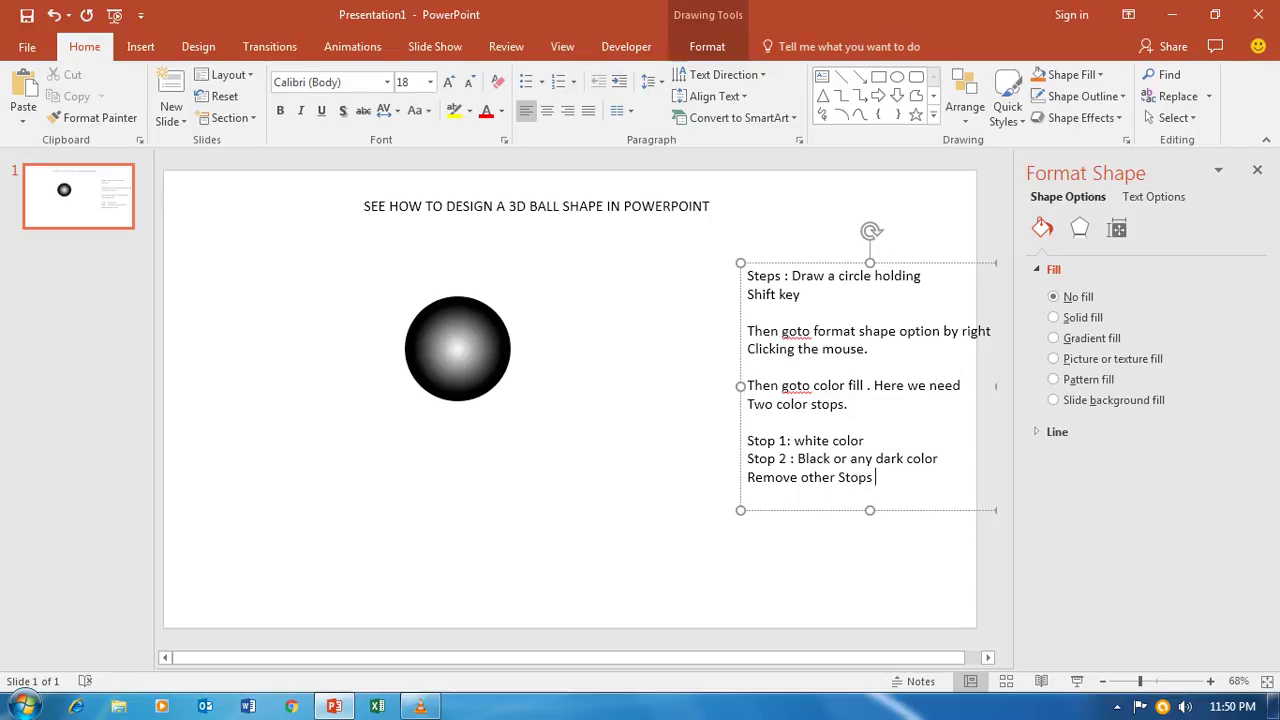
key(Return)
key(Return)
text(Then )
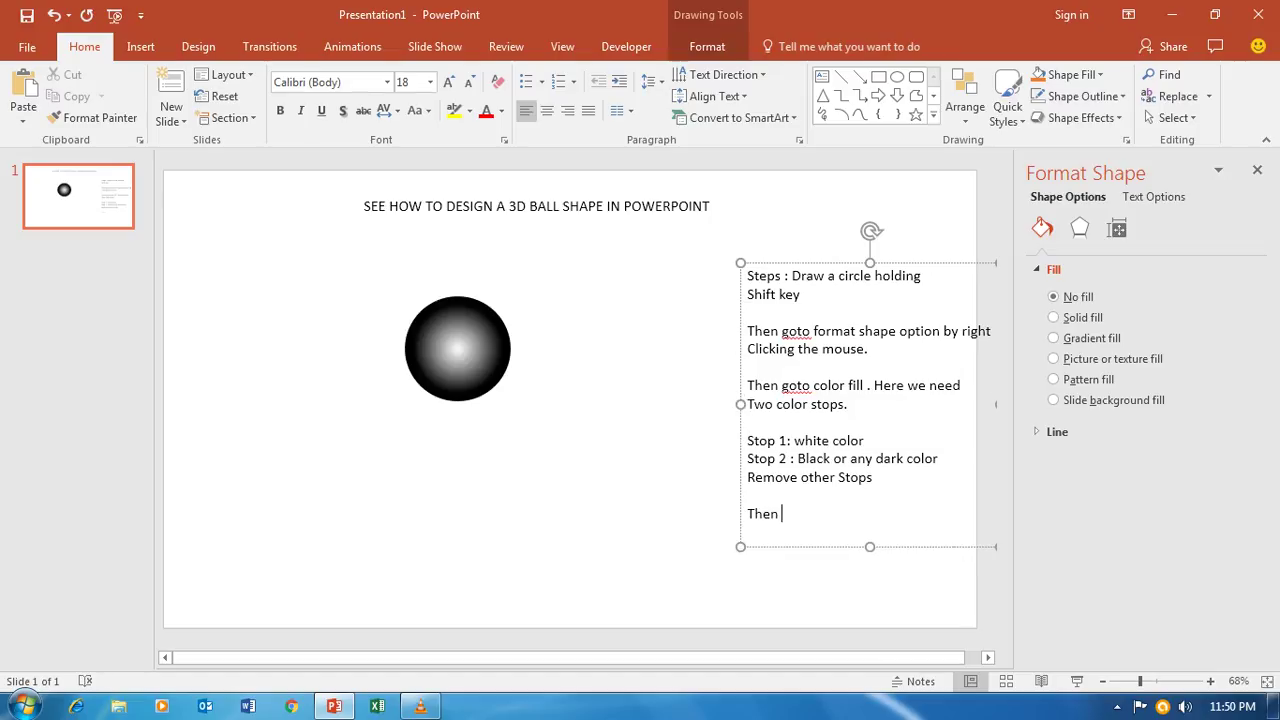
text(draw another circle)
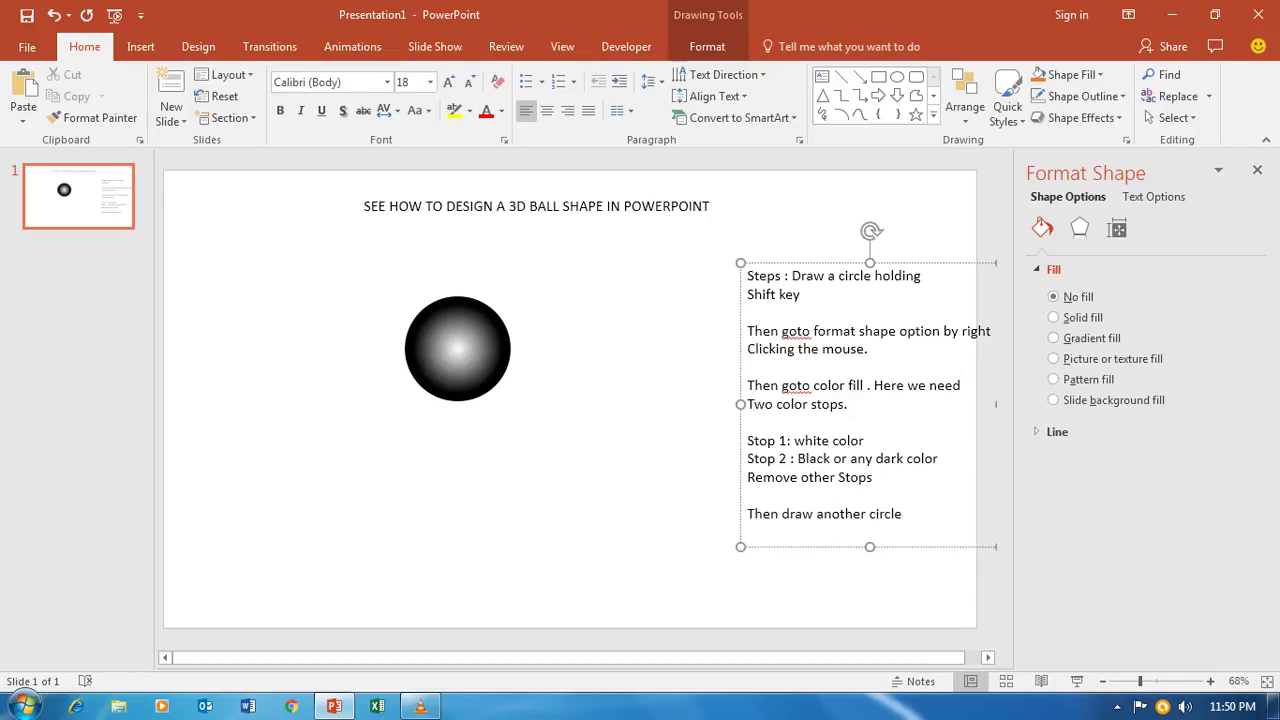
Change the last line to 'Then select', undoing an accidental gradient fill on the text box.
click(781, 513)
key(Delete)
key(Delete)
key(Delete)
key(Delete)
key(Delete)
key(Delete)
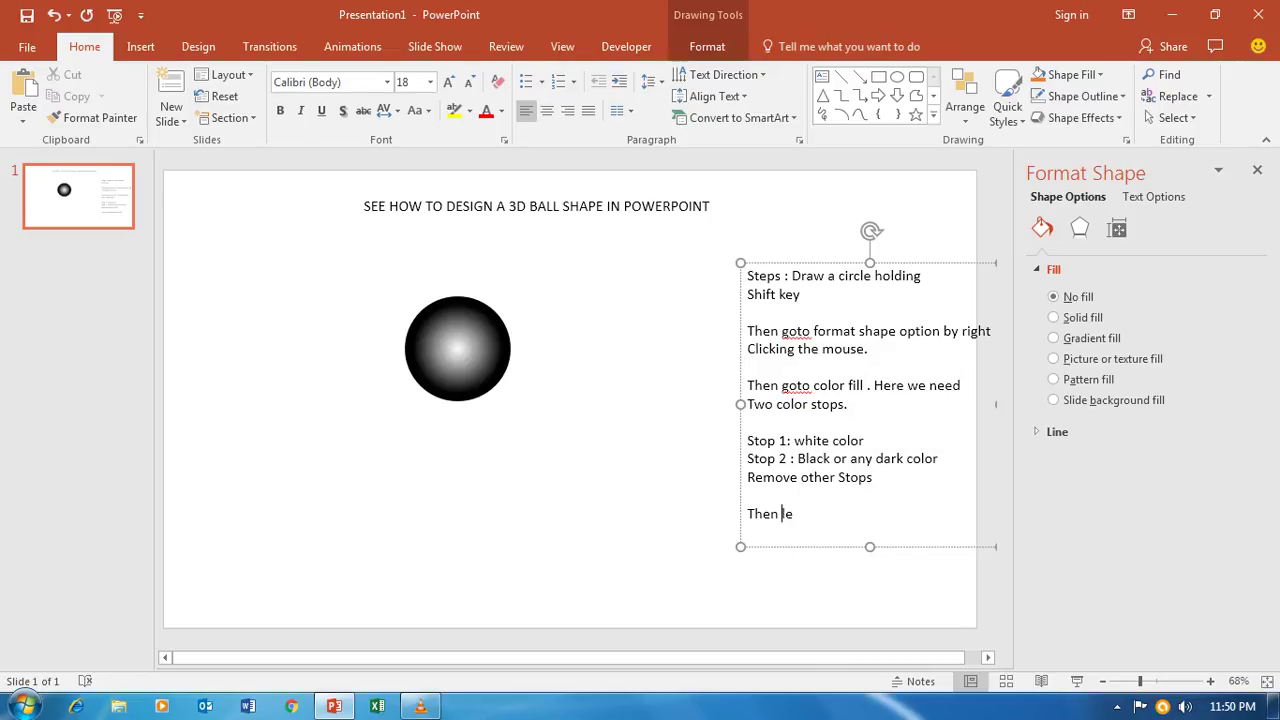
key(Delete)
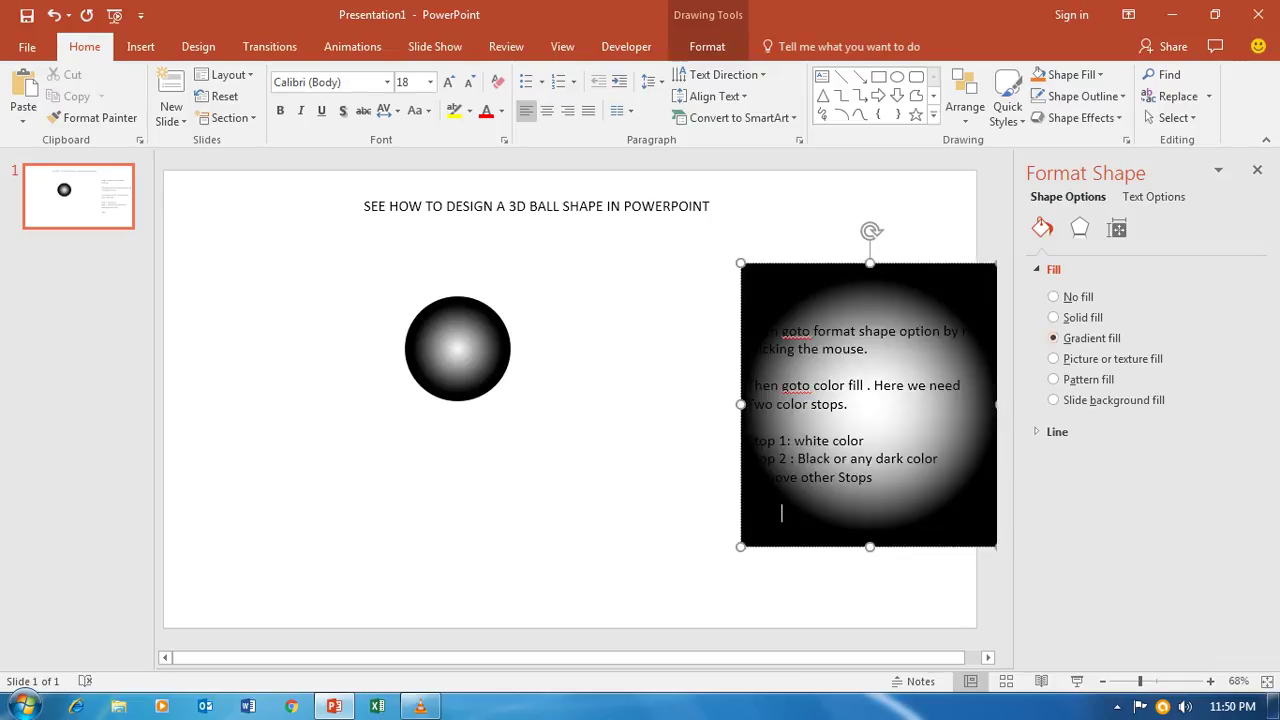
click(1053, 338)
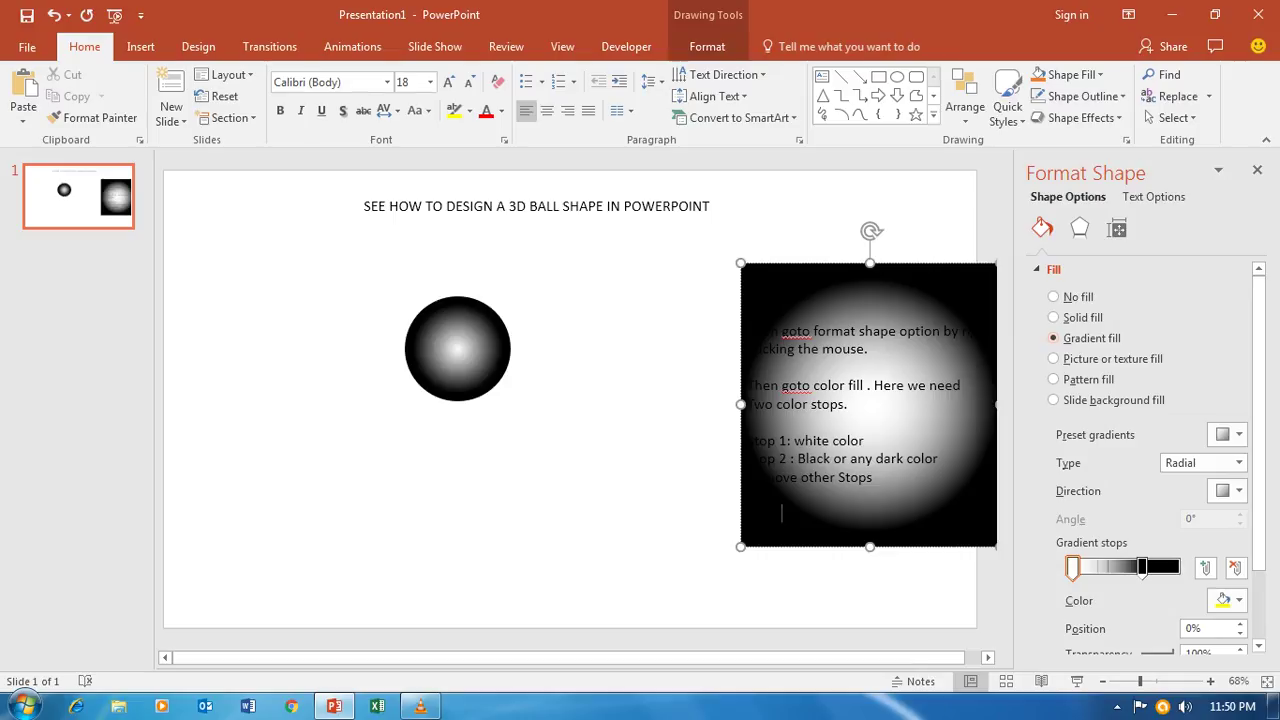
key(ctrl+z)
text(select type)
key(BackSpace)
key(BackSpace)
key(BackSpace)
key(BackSpace)
key(BackSpace)
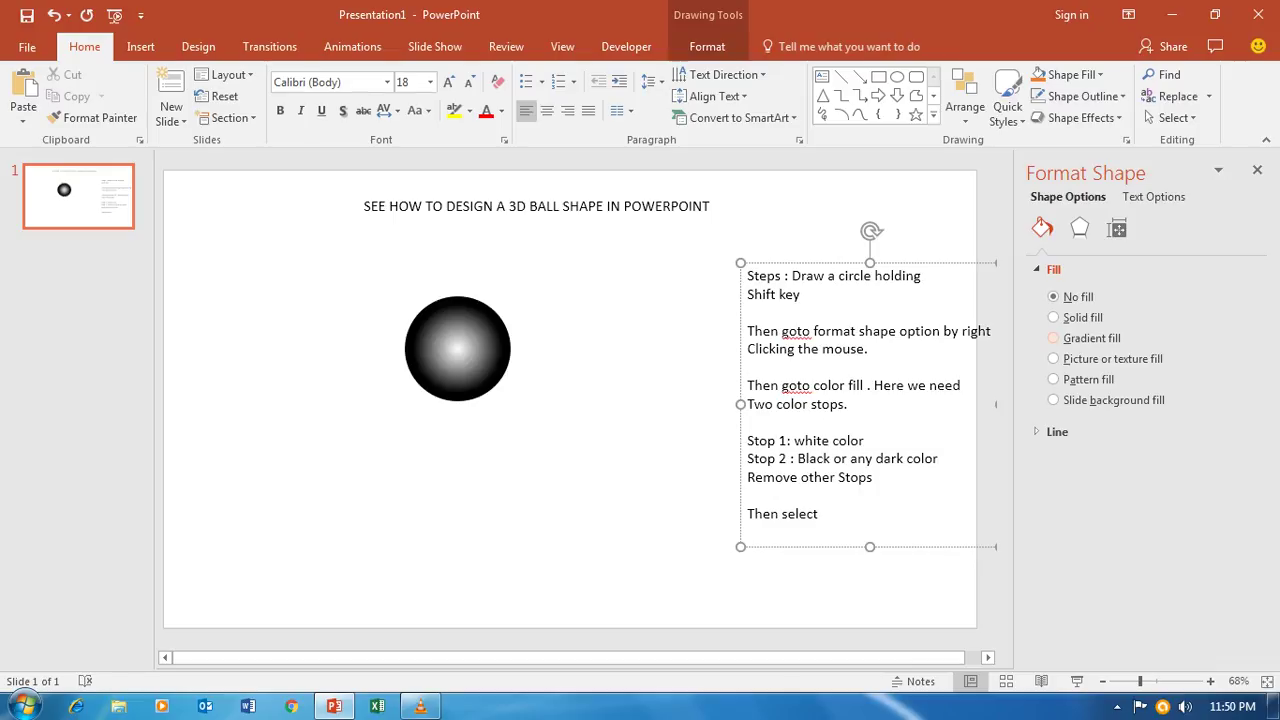
Continue the line with 'redial fill and type' and add 'center.' below it.
text( redial )
text(fill)
text( and type)
key(Return)
text(center.)
key(Return)
key(Return)
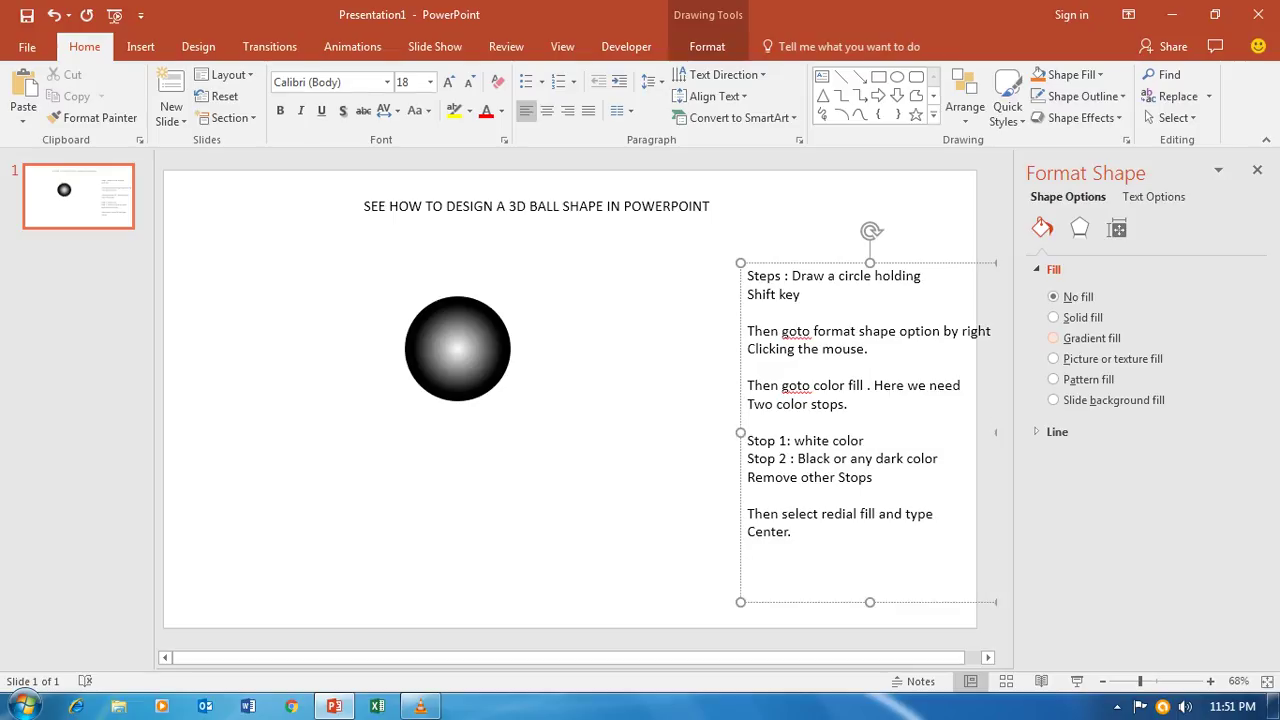
Type 'Design another circle slightly lesser diameter and place it in the middle'.
text(Do)
key(BackSpace)
key(BackSpace)
text(del)
key(BackSpace)
text(sign another )
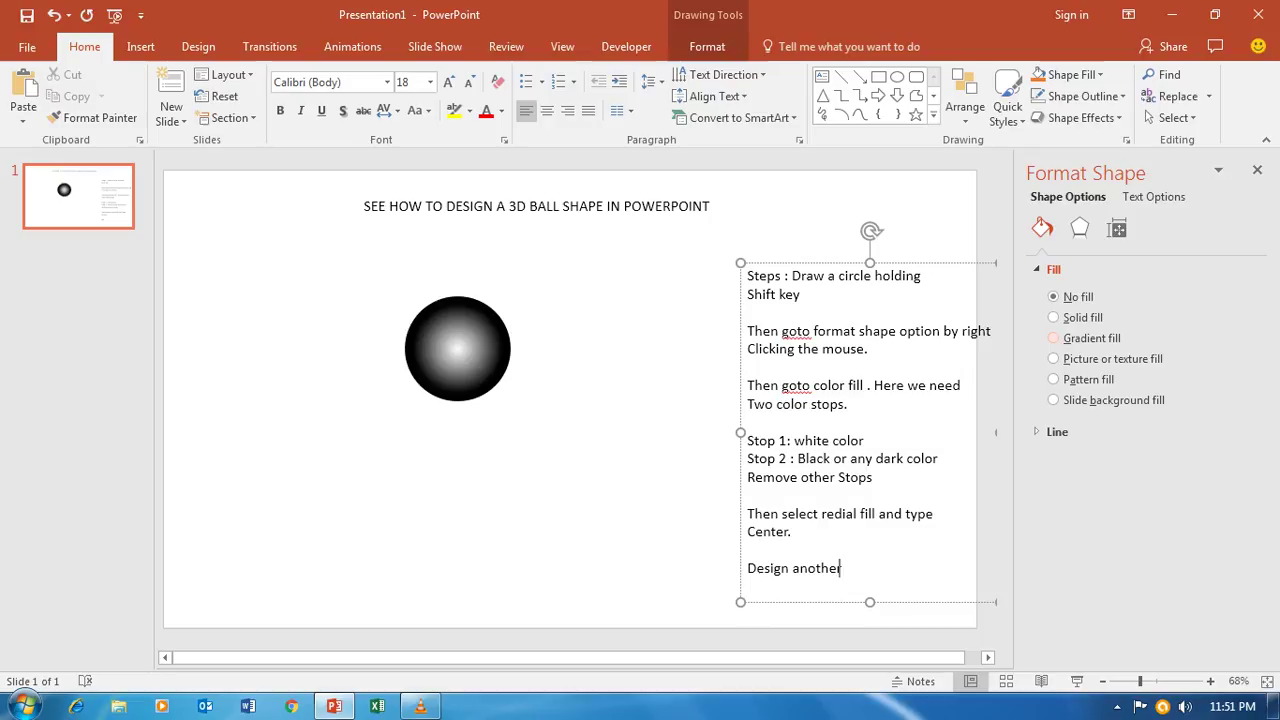
text(circle )
text(sligh)
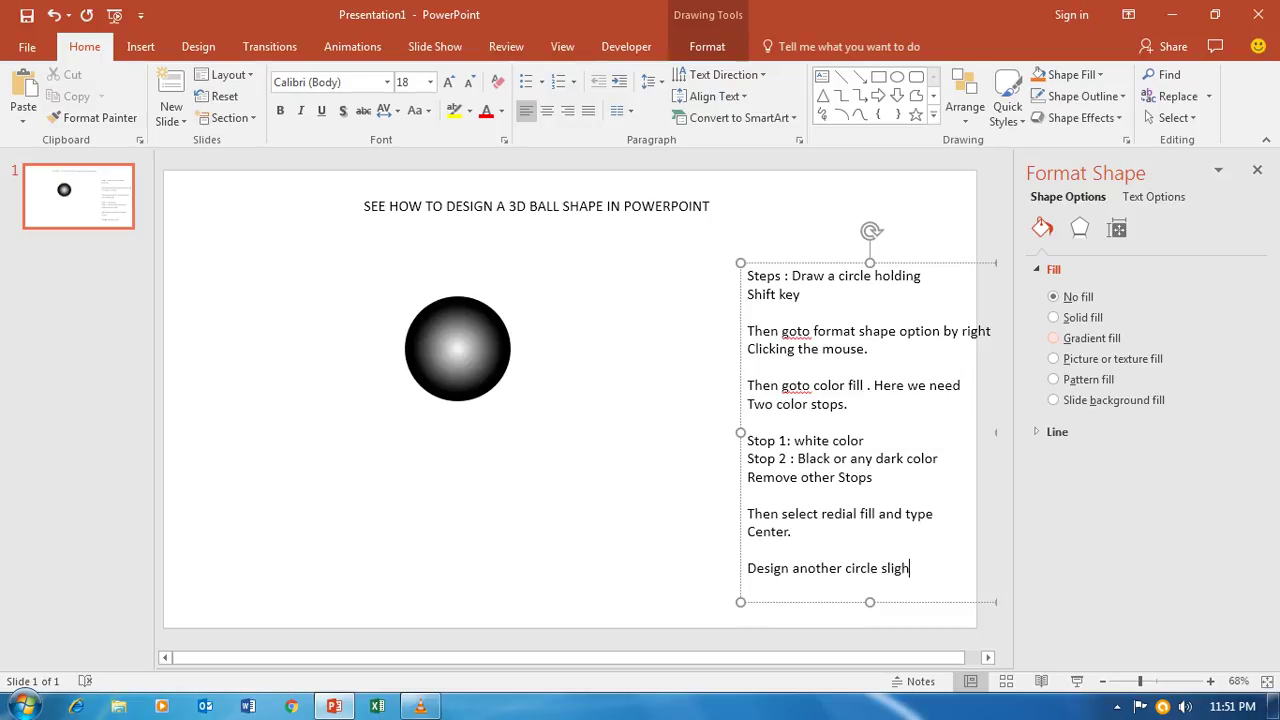
text(tly lesser)
key(Return)
text(diam)
text(et)
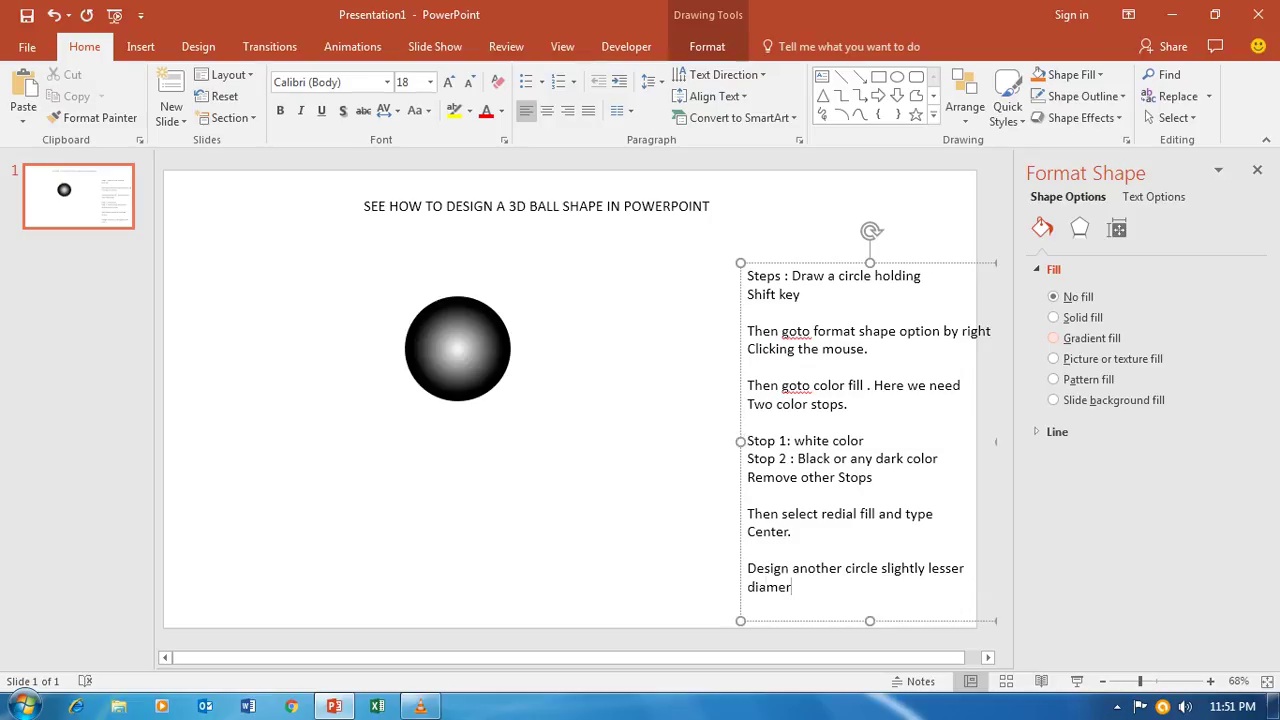
text(er and place it )
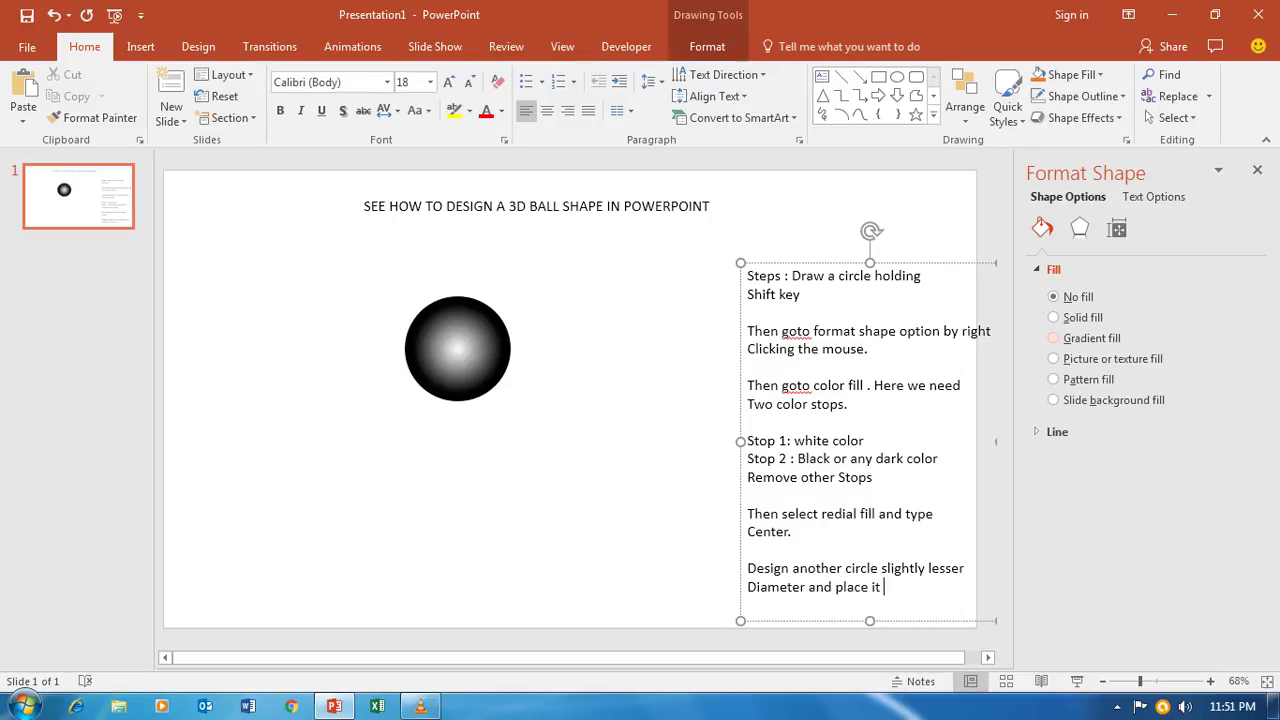
text(in the middle)
key(Return)
Finish with 'Of the shape and also click on gradient fill to get the final 3D ball shape'.
text(Of the)
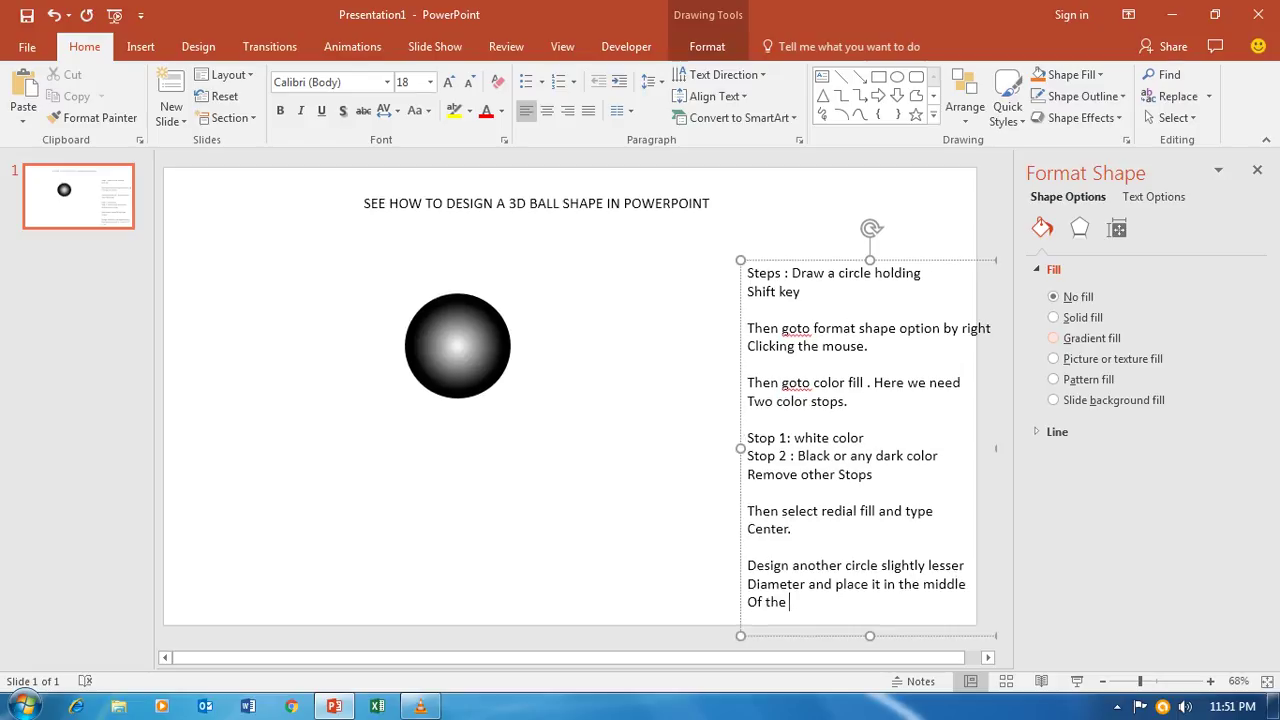
text( shape and also click on)
key(Return)
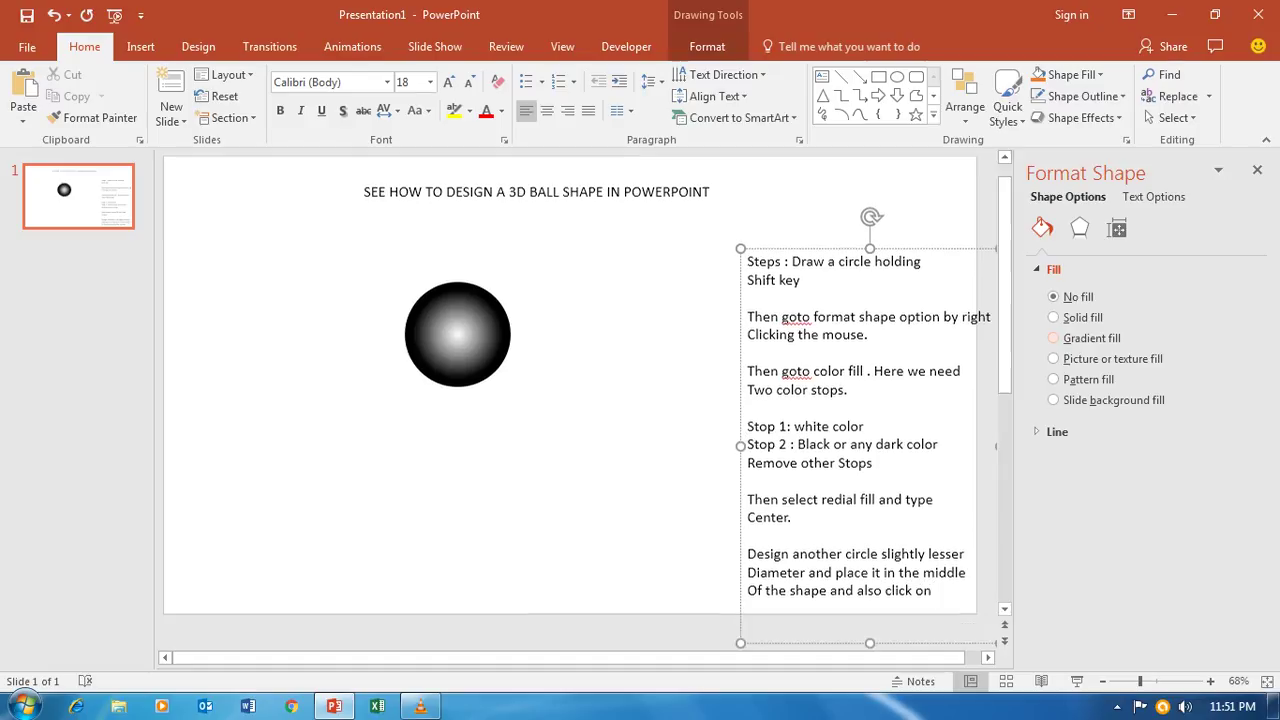
text(gradient fill )
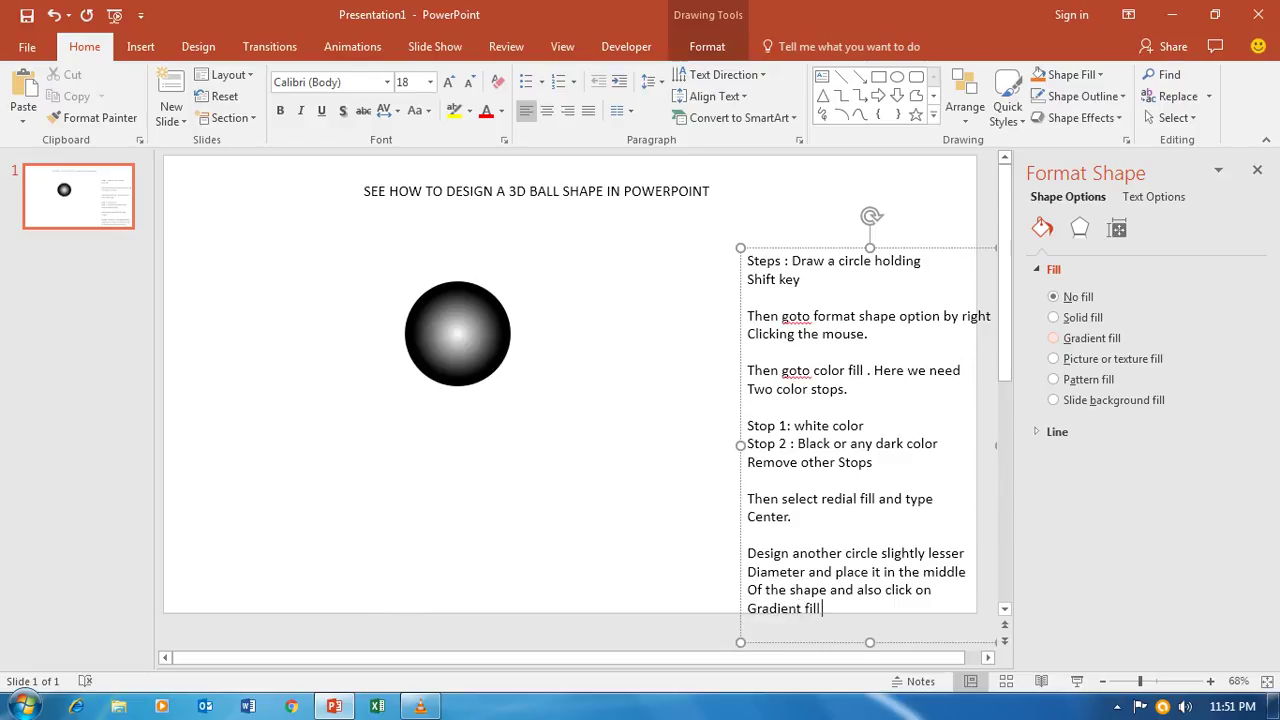
text(to get the fial shape.)
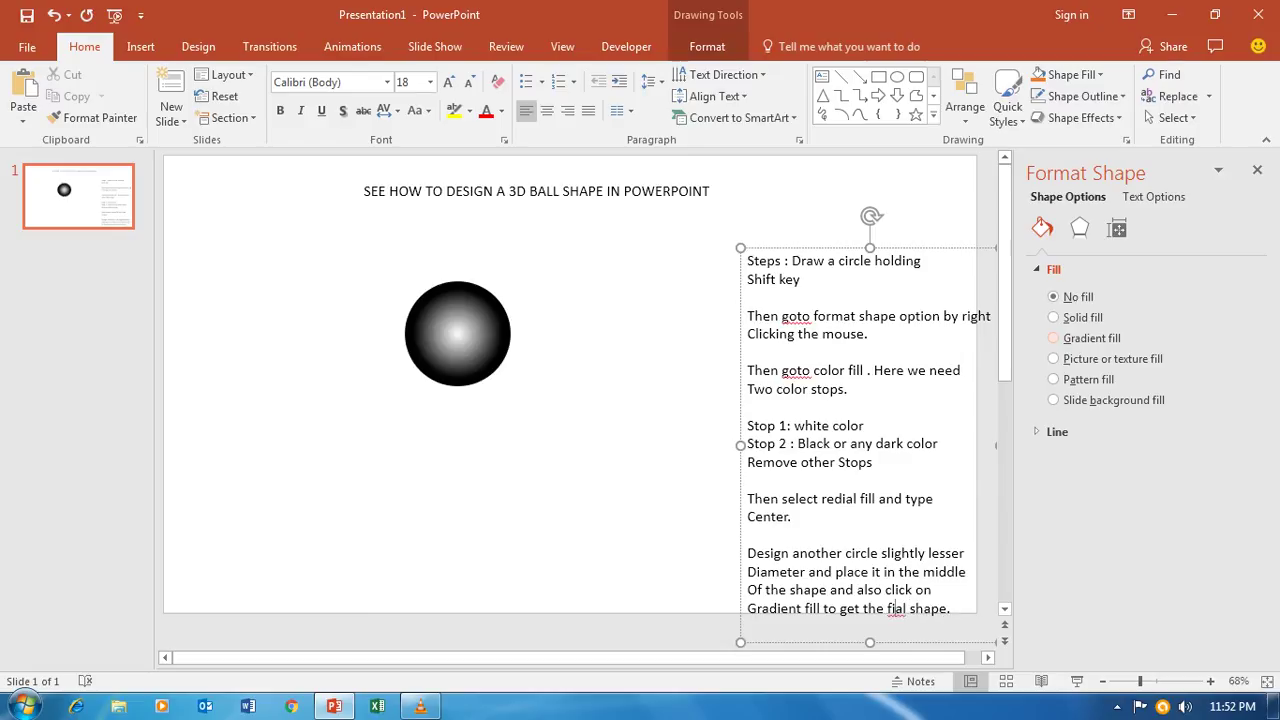
text(n)
key(BackSpace)
key(BackSpace)
key(BackSpace)
key(BackSpace)
key(BackSpace)
key(BackSpace)
text(#D)
key(BackSpace)
key(BackSpace)
key(BackSpace)
text(3D ball)
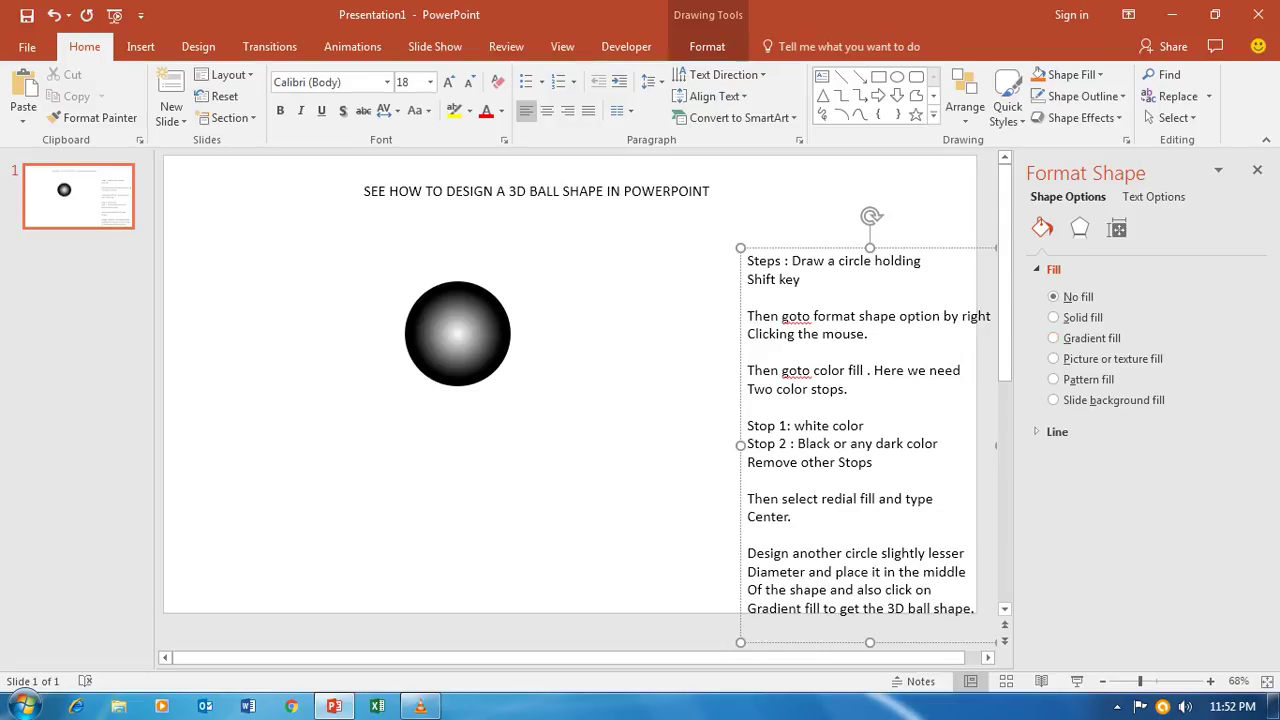
Pull the steps text box inside the slide, group the two circles, and move the ball up-left.
drag(741, 445, 722, 385)
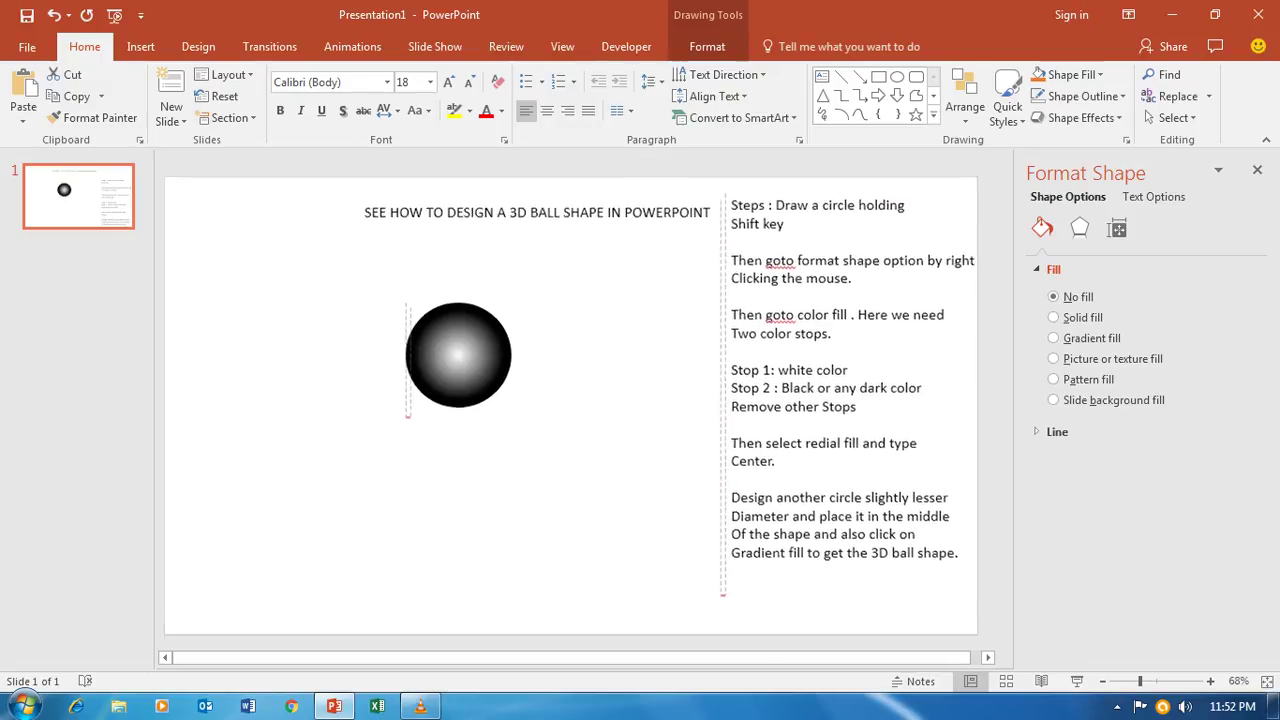
key(Escape)
click(463, 355)
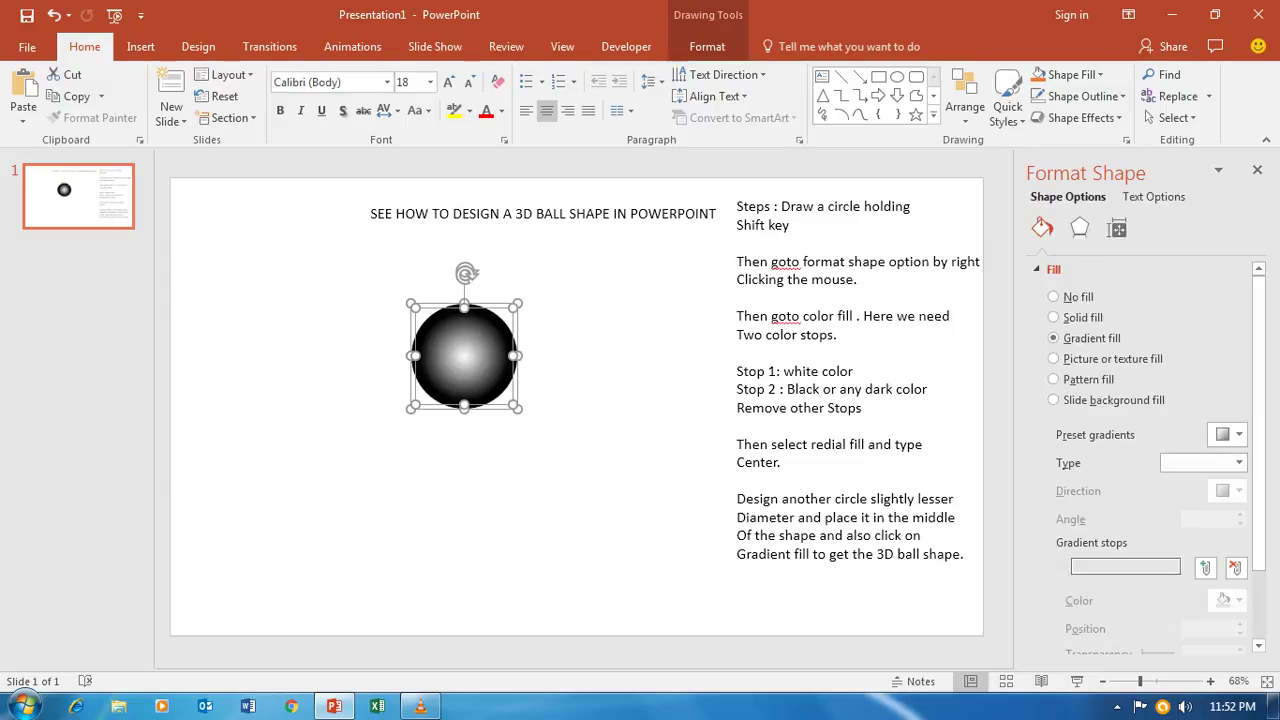
right_click(479, 352)
mouse_move(525, 461)
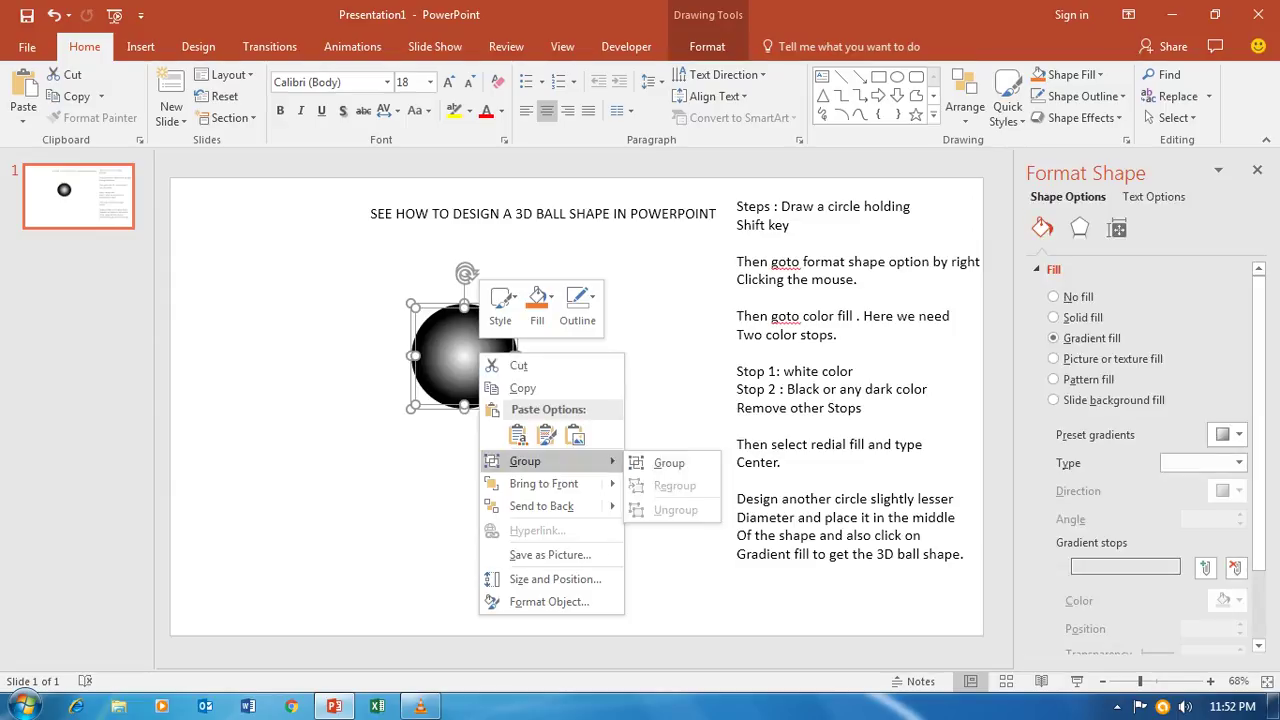
click(660, 461)
mouse_move(464, 355)
mouse_down()
mouse_move(283, 300)
mouse_move(437, 306)
mouse_up()
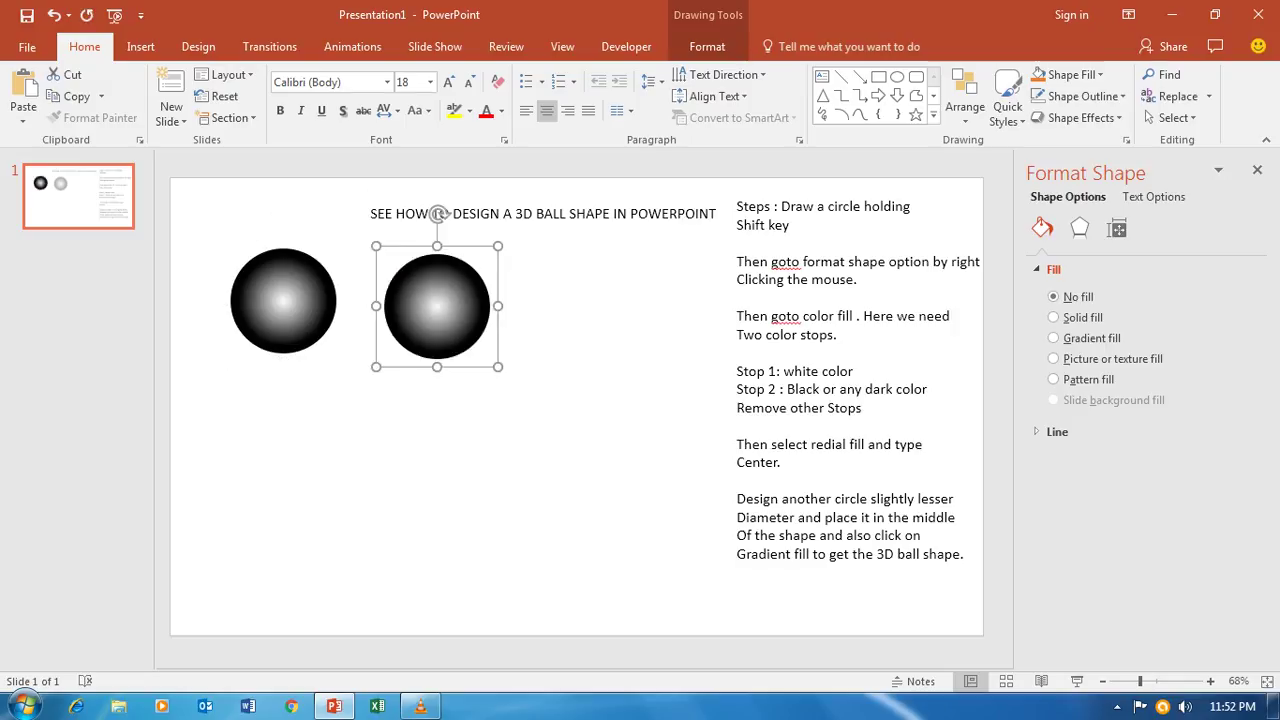
Move the second ball right below the title, then Ctrl-drag a copy of the title text lower left.
key(Escape)
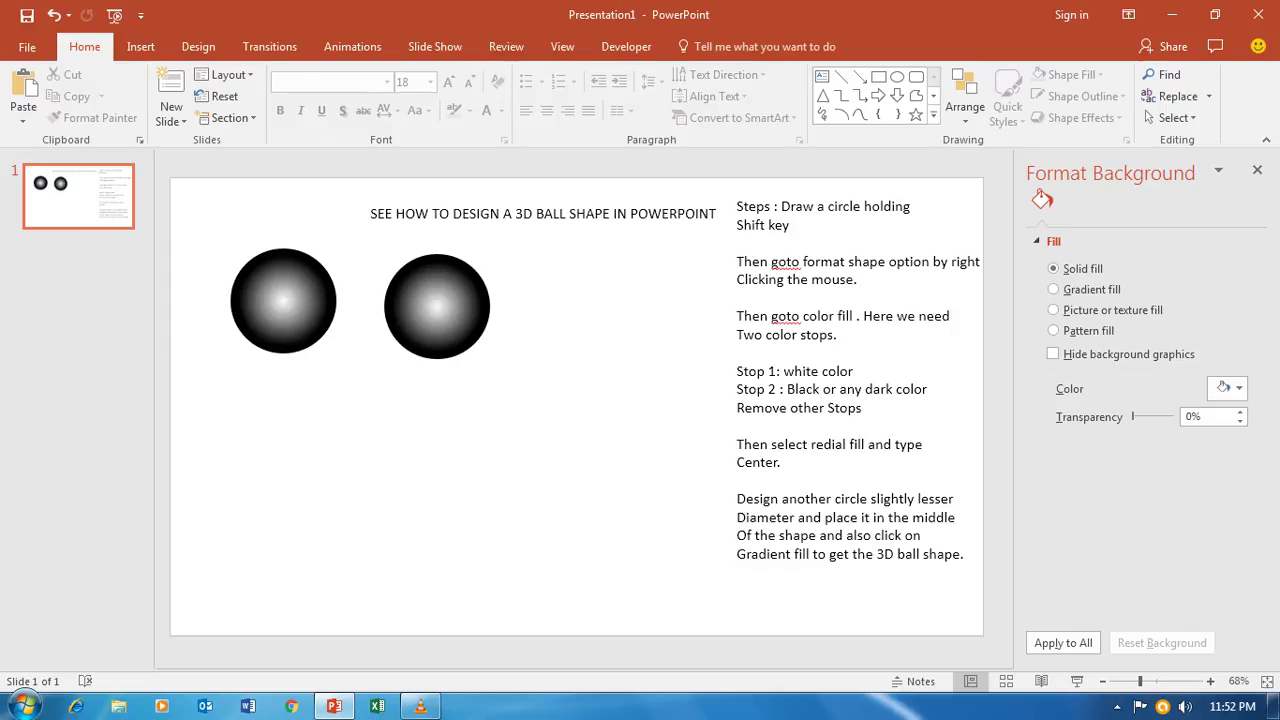
drag(437, 306, 660, 278)
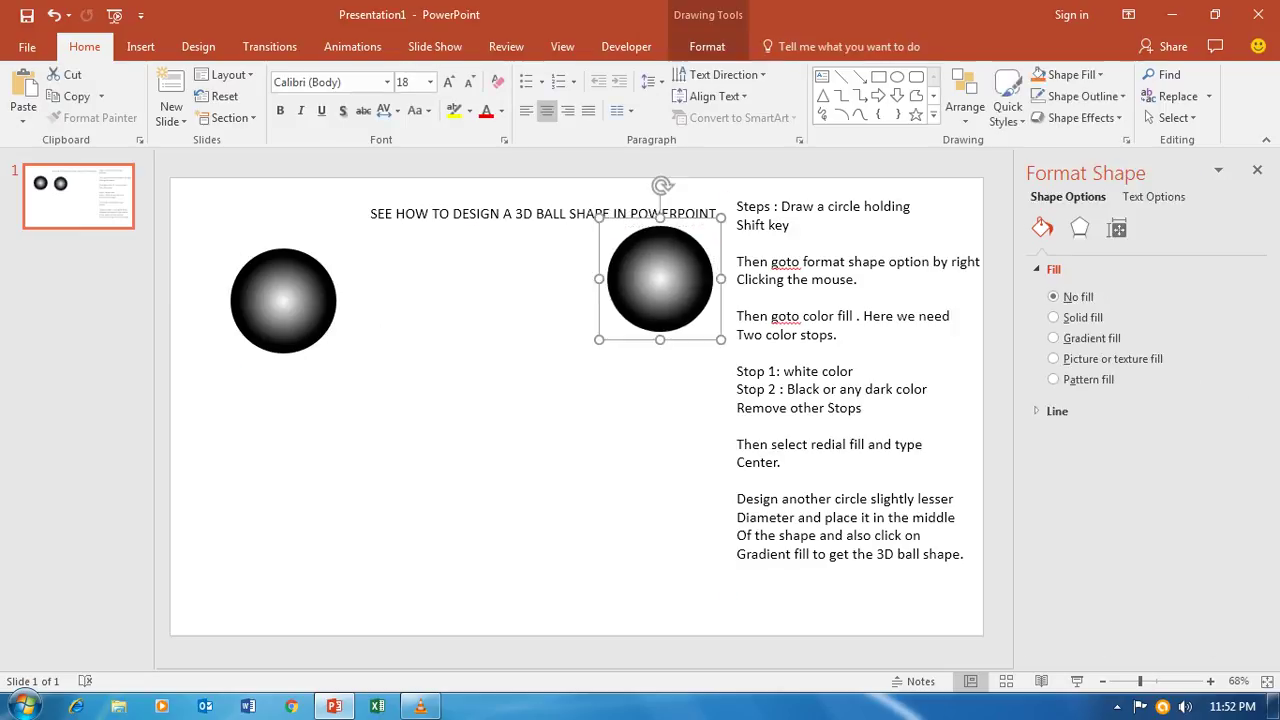
key(Escape)
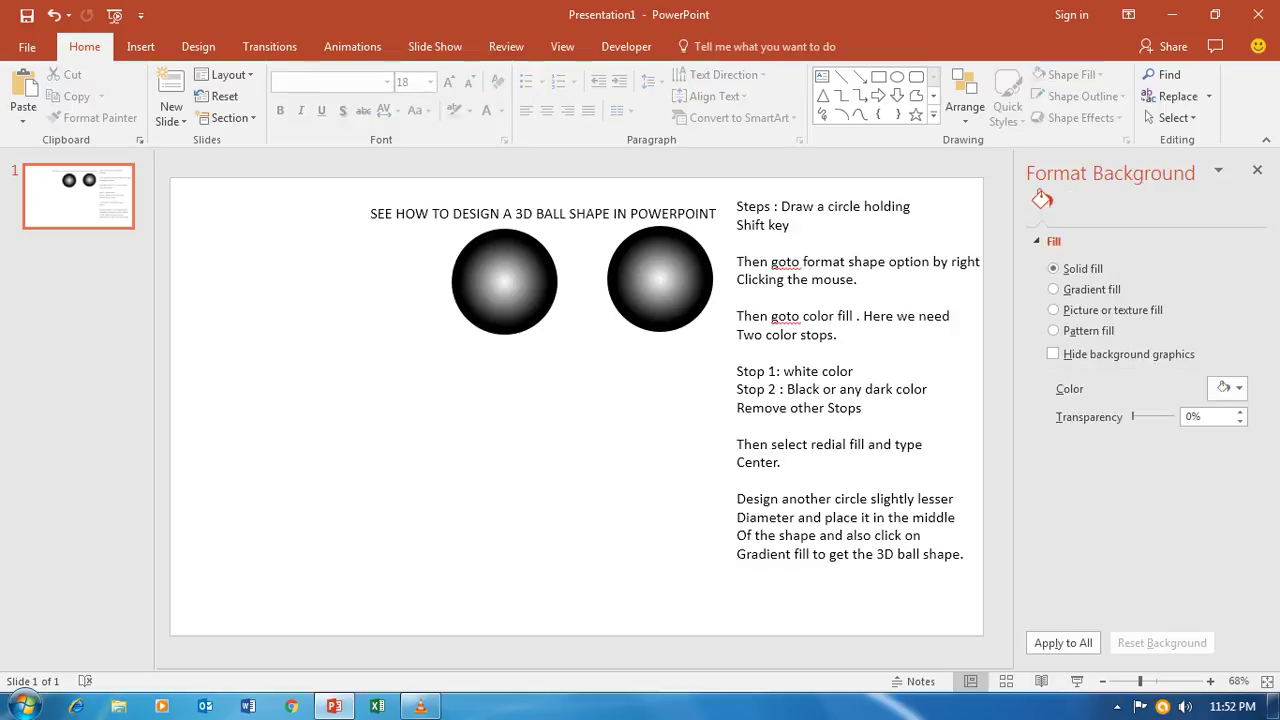
click(573, 213)
mouse_move(573, 226)
mouse_down()
mouse_move(390, 364)
mouse_move(569, 216)
mouse_up()
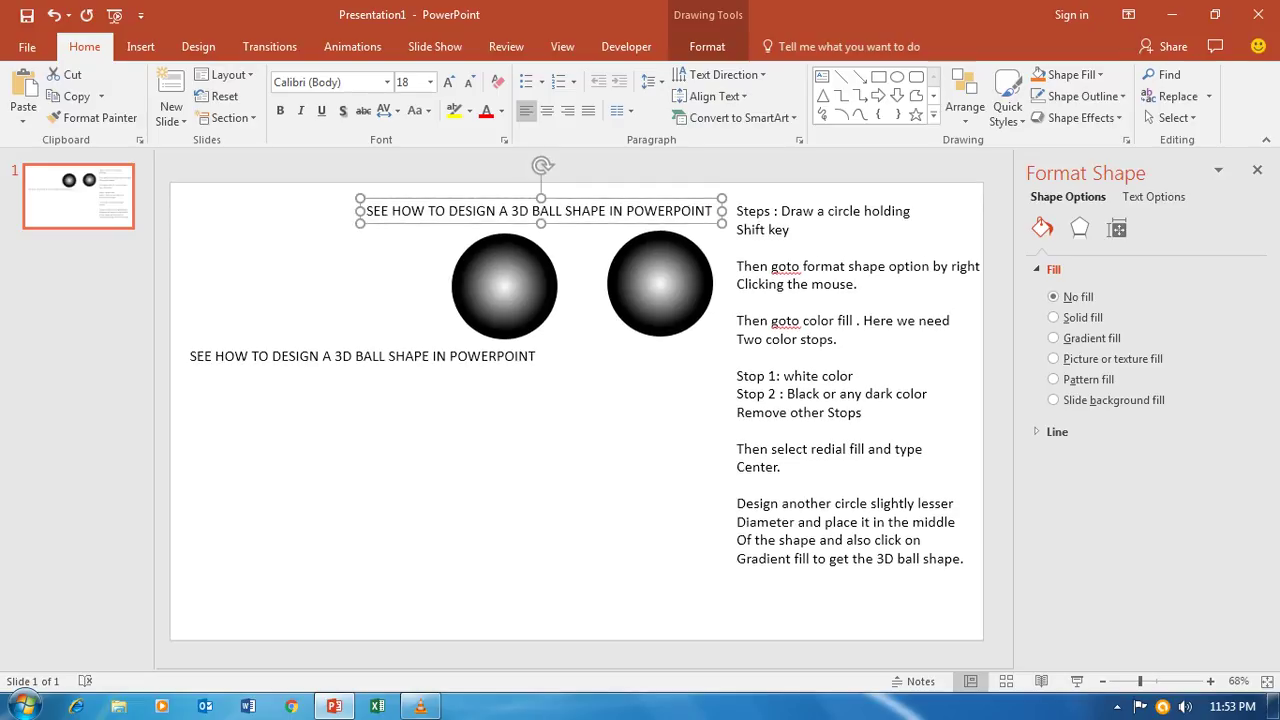
Replace the copied title text with 'Now make a dumble with the 3D balls'.
click(248, 356)
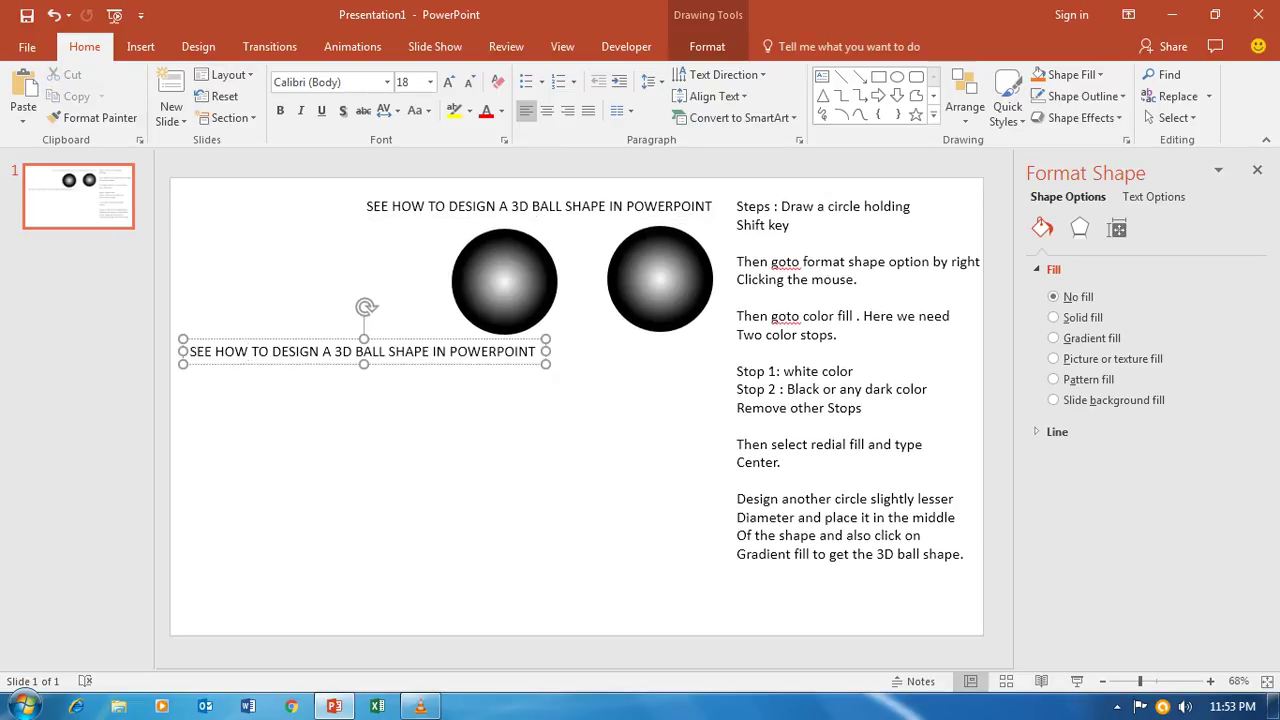
drag(189, 351, 538, 351)
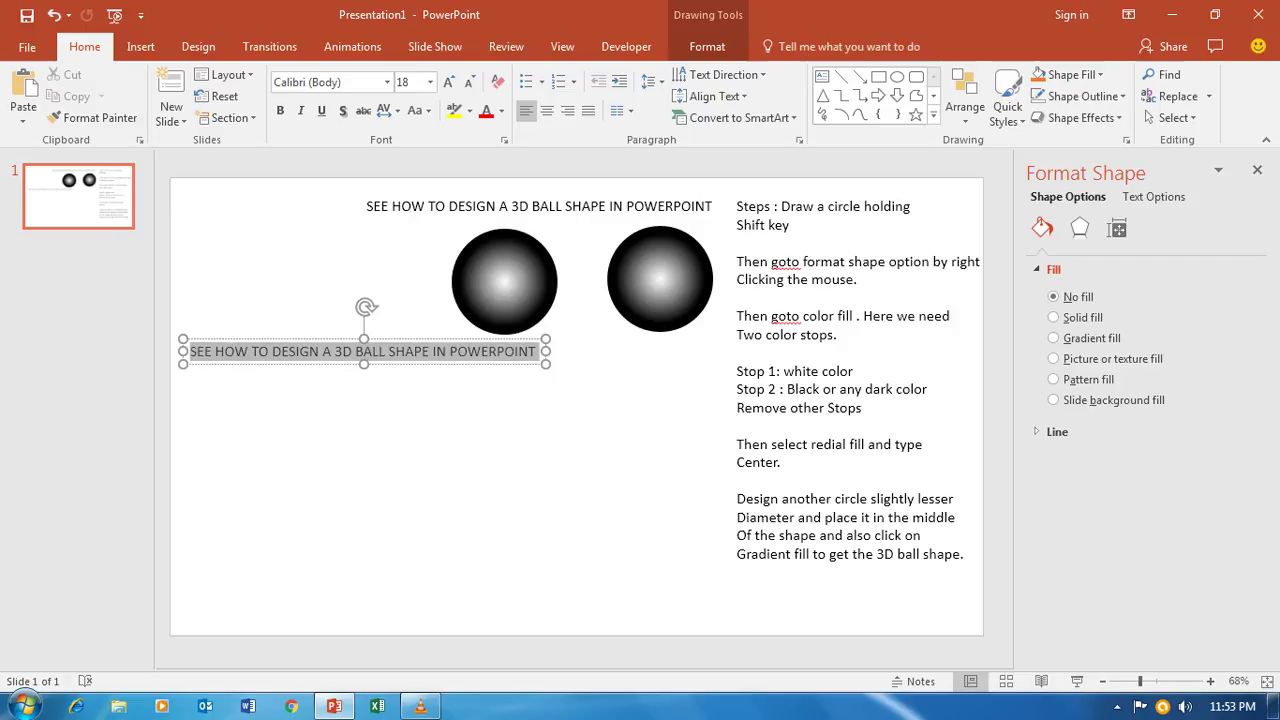
text(Now makea)
key(BackSpace)
text(a dumble with )
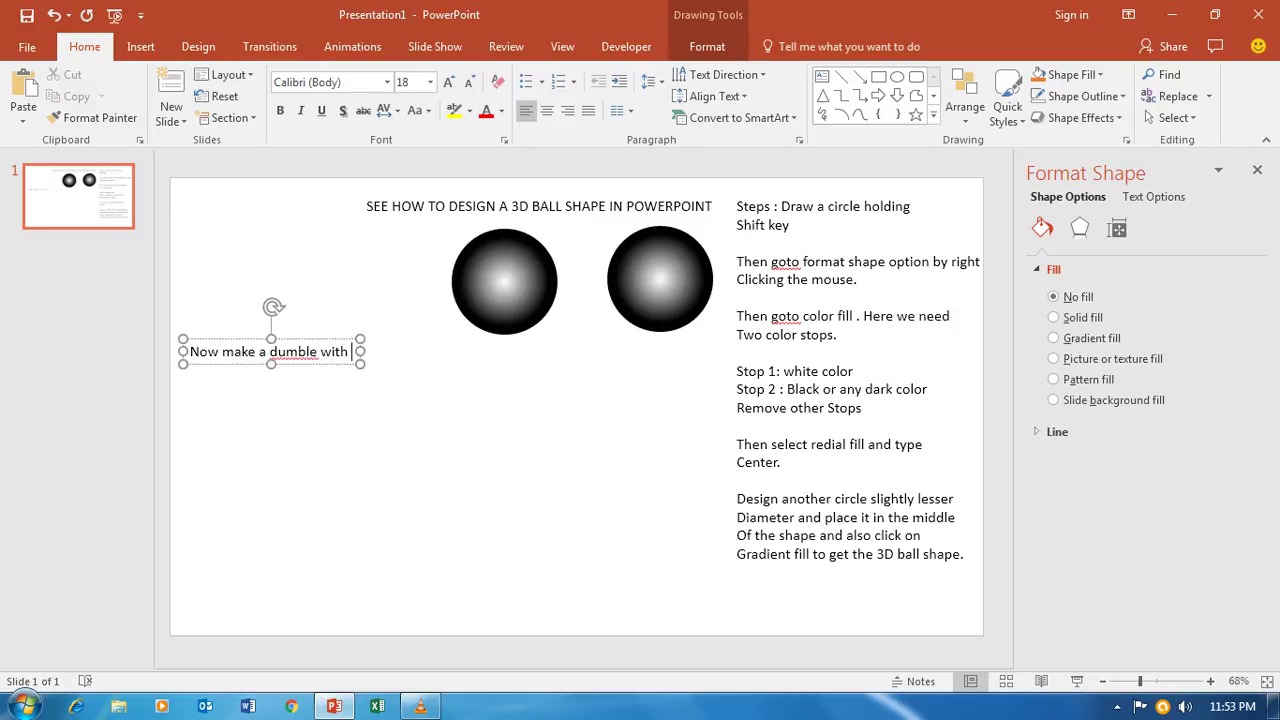
text(the )
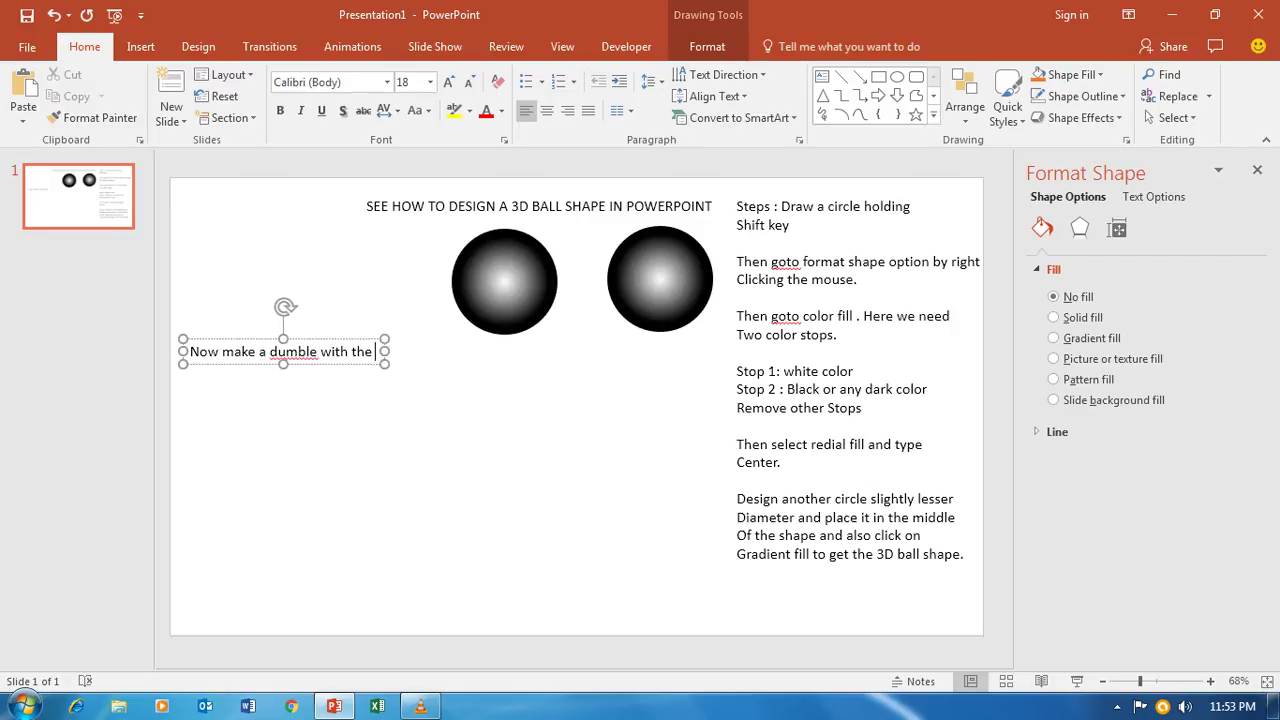
text(3D balls)
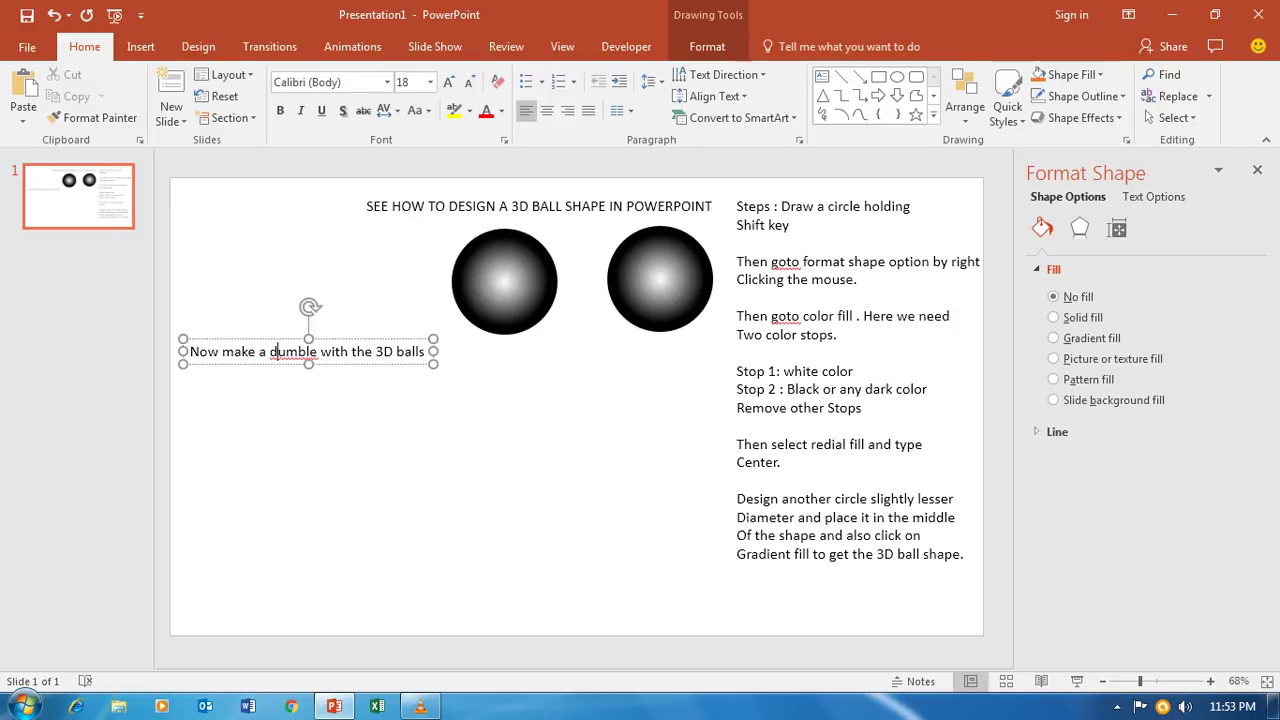
right_click(282, 350)
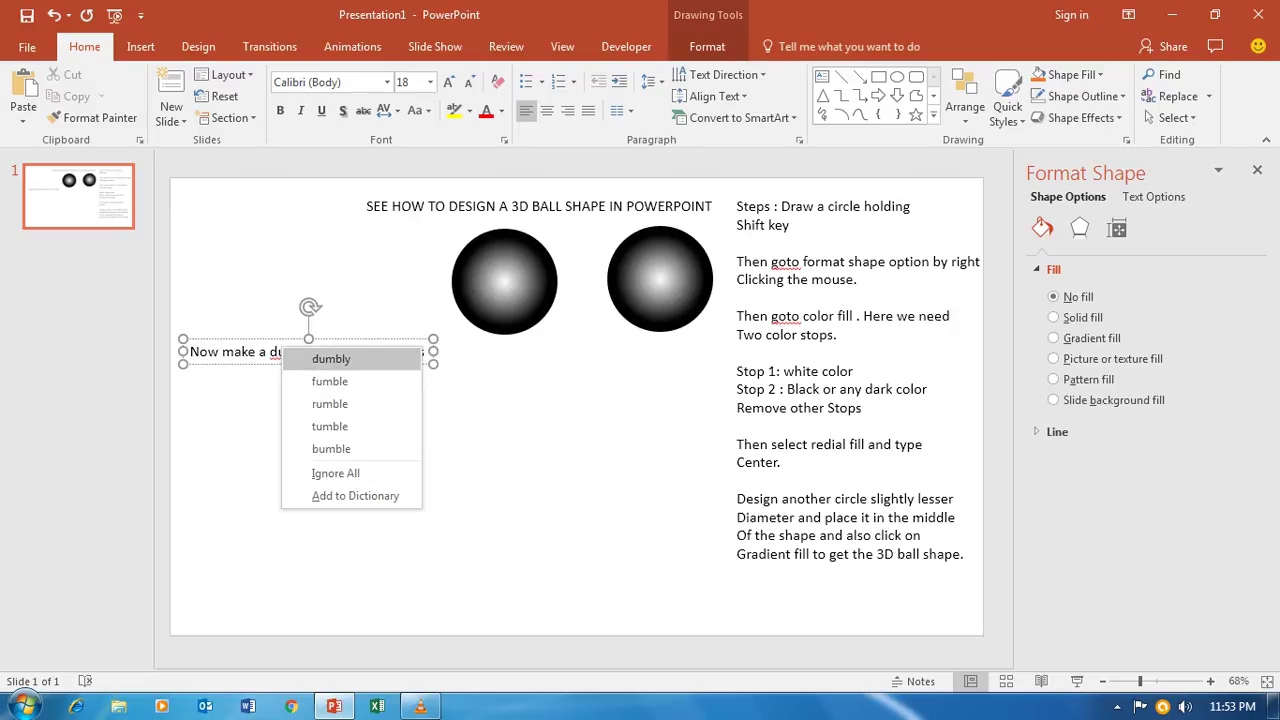
key(Escape)
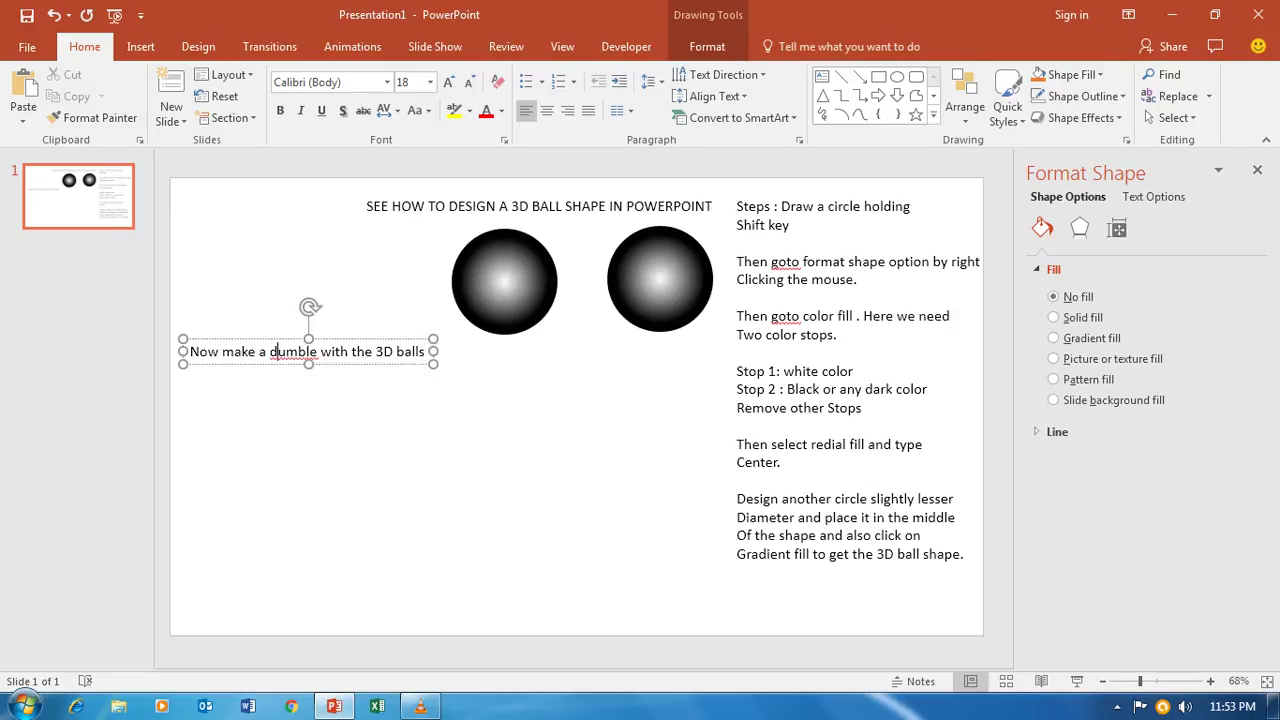
key(Escape)
key(Escape)
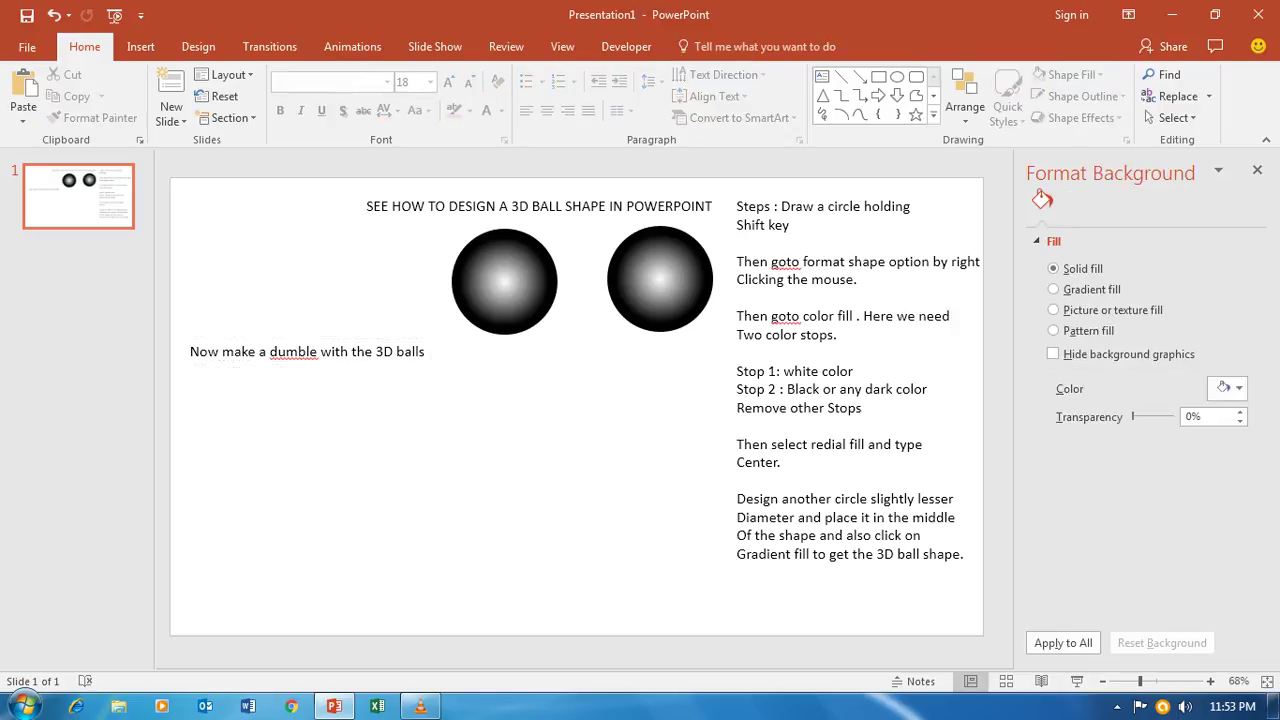
Append 'for enhancing hand cup mussle' to finish the sentence.
click(427, 351)
text(for enhancing cup)
key(BackSpace)
key(BackSpace)
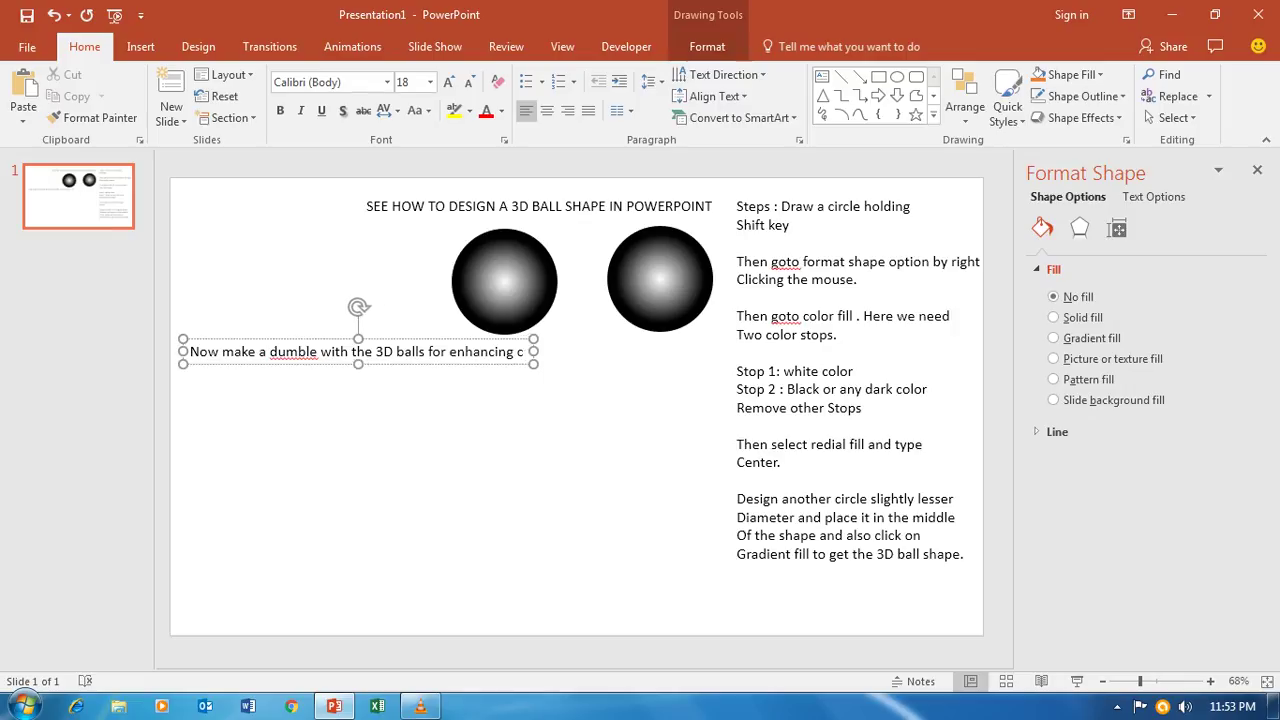
text(hand)
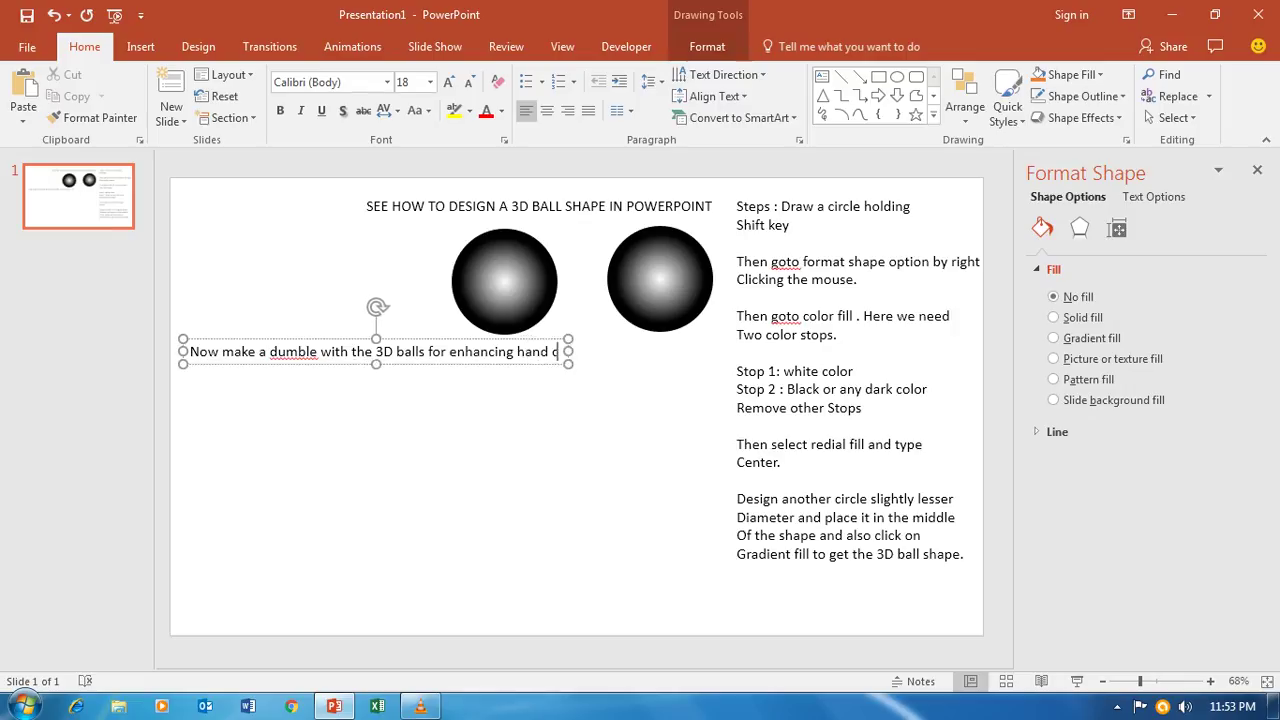
text( cup muss)
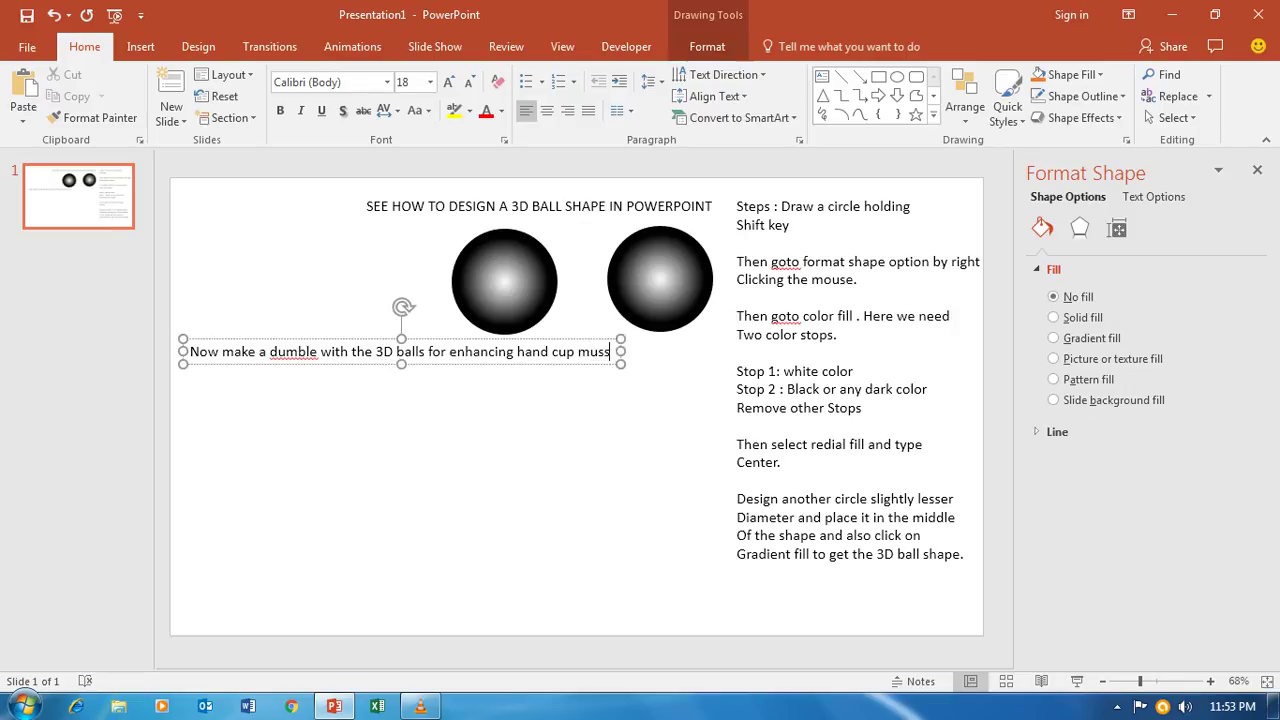
text(le)
key(Escape)
key(Escape)
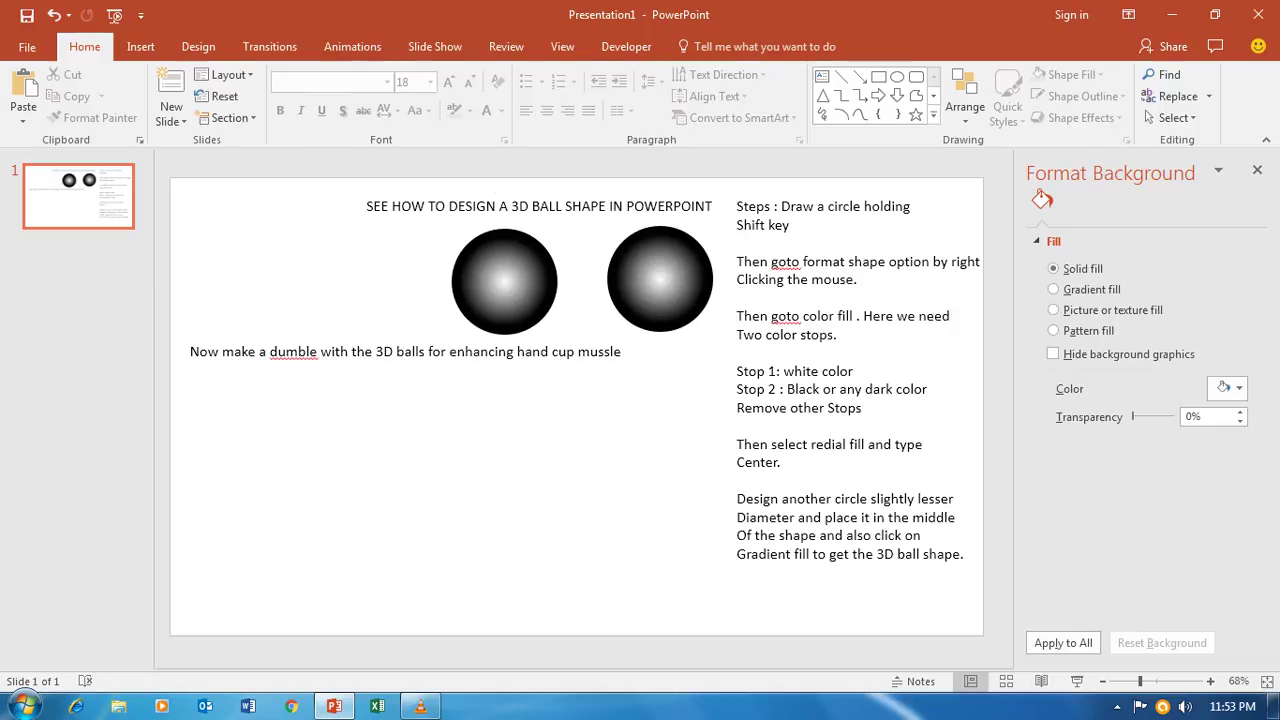
click(504, 281)
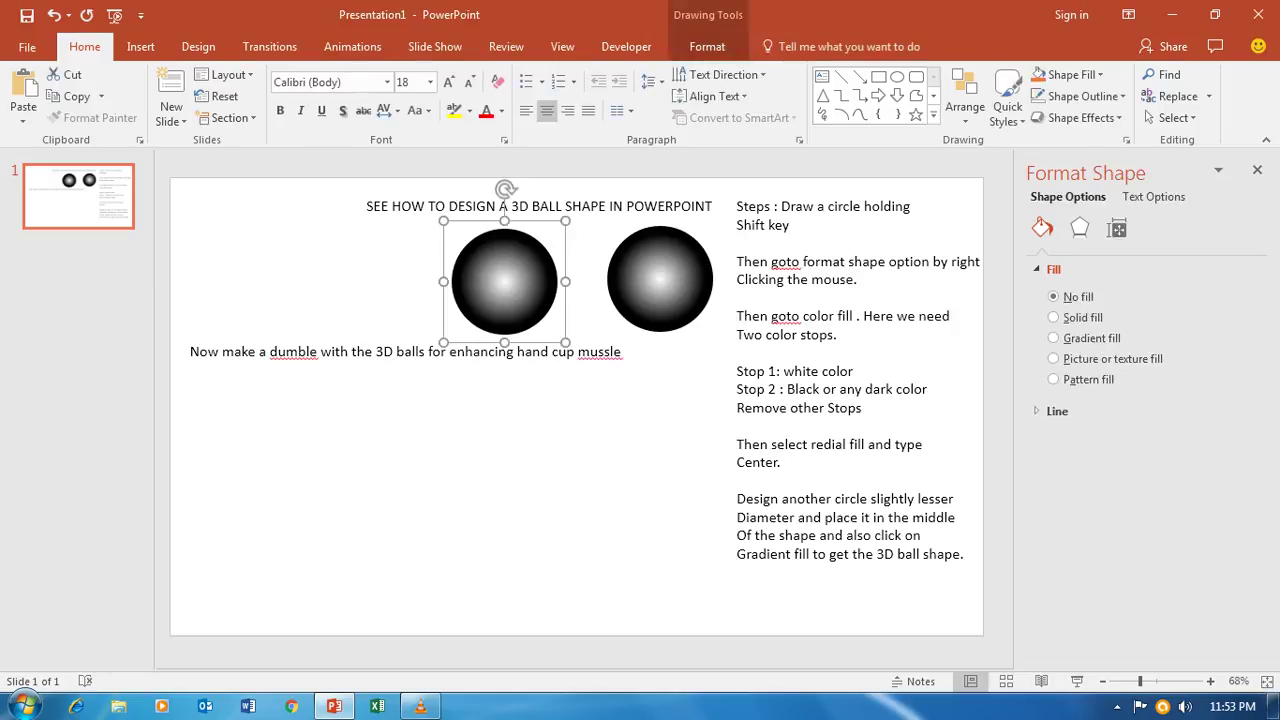
Ctrl-drag a copy of the left ball below the text and move the right ball down beside it.
key(Escape)
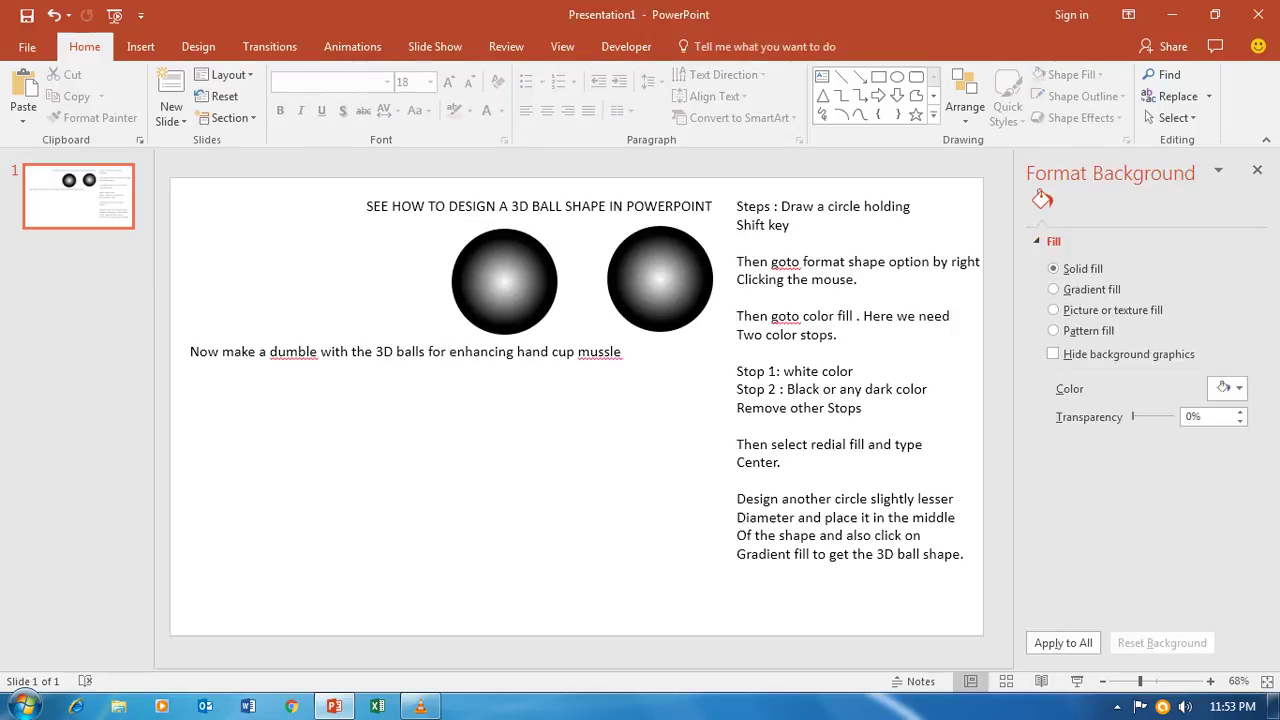
drag(504, 281, 503, 433)
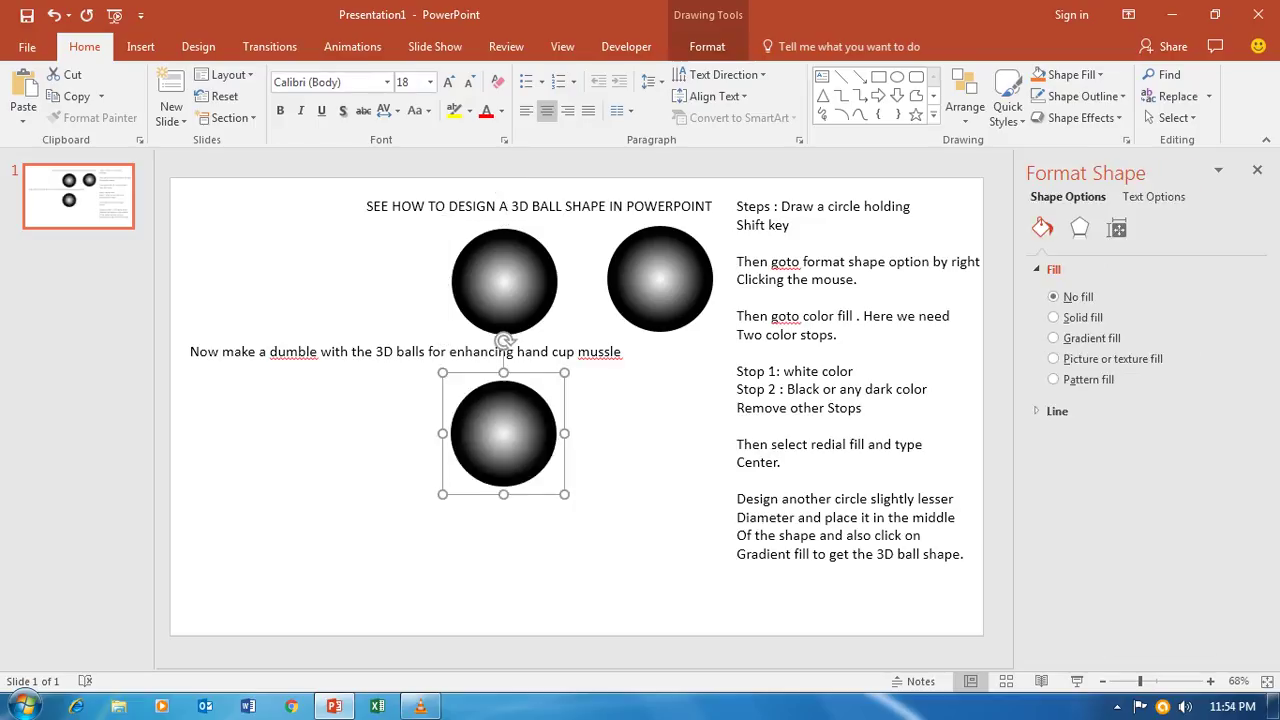
drag(660, 280, 650, 438)
key(Escape)
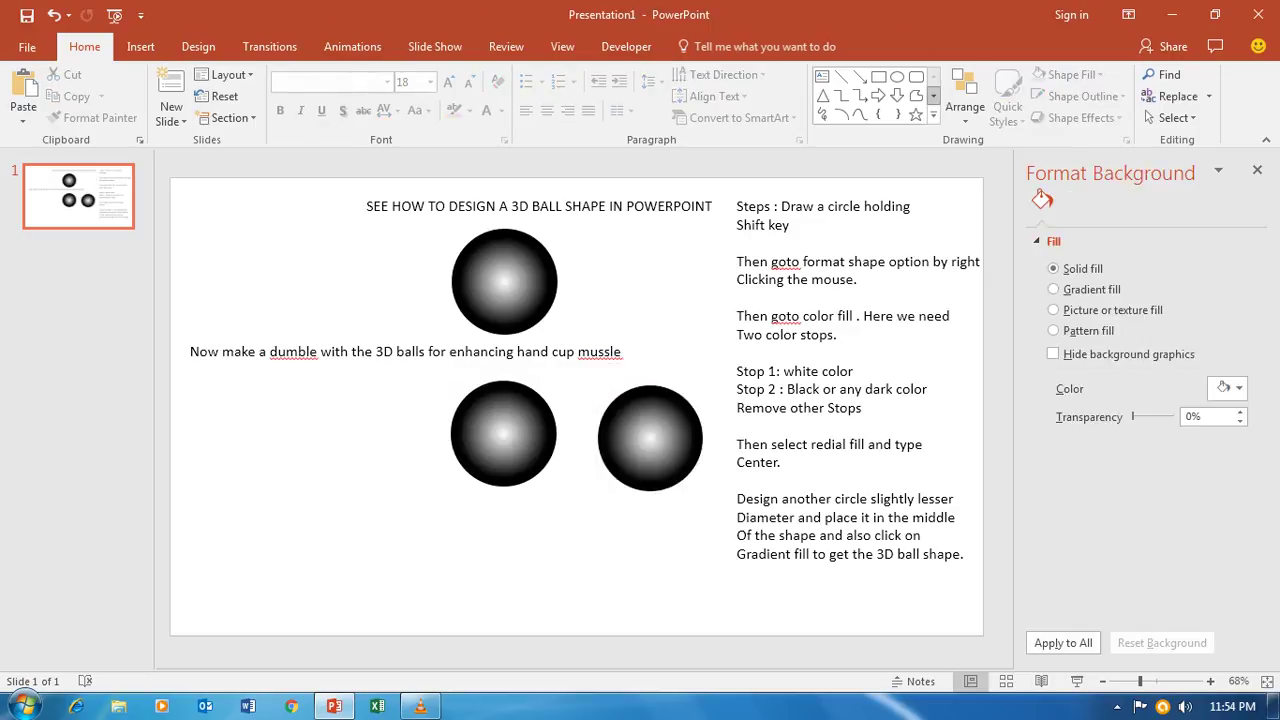
click(933, 114)
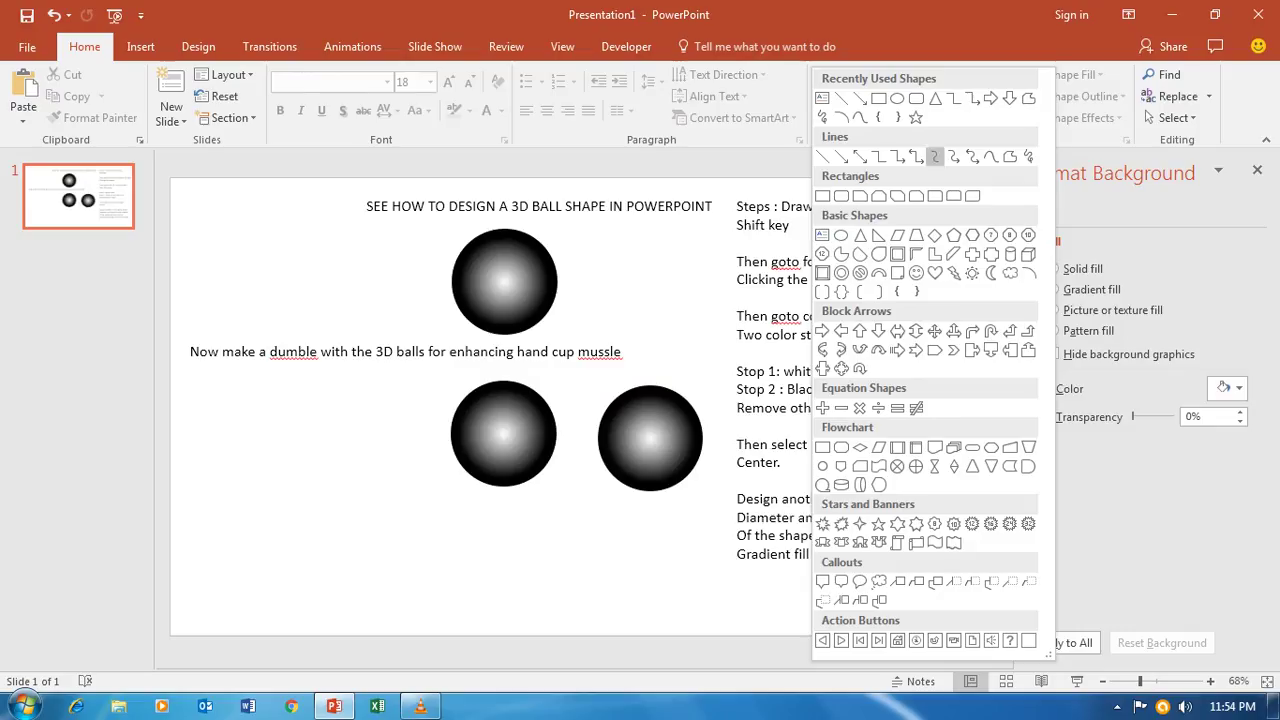
Draw a Can shape below the lower balls and rotate it to lie horizontally.
click(1009, 254)
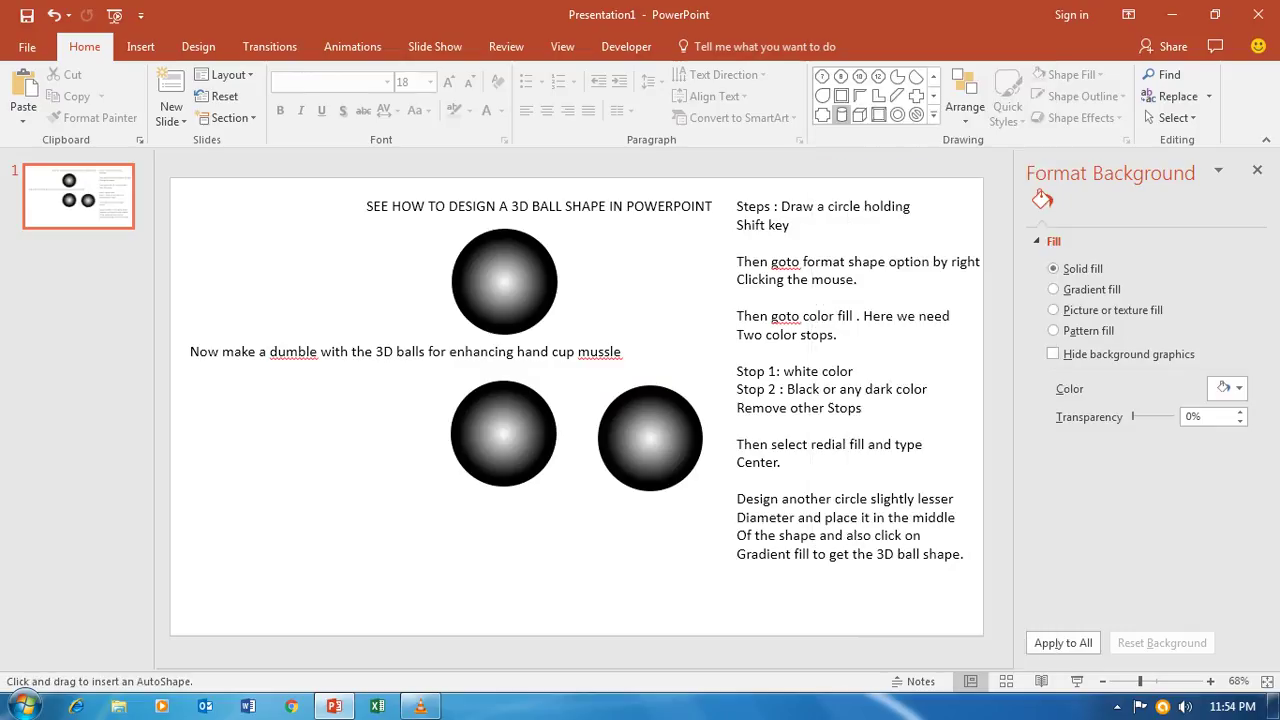
drag(432, 508, 466, 596)
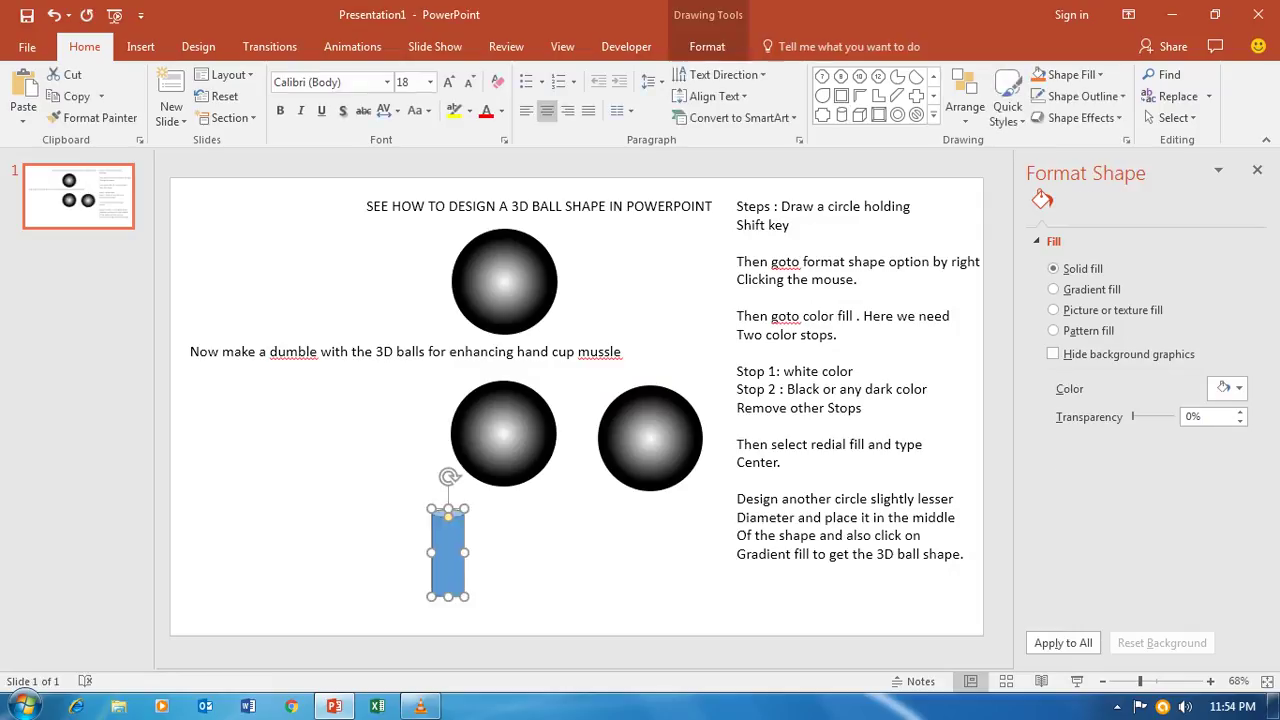
drag(448, 472, 523, 553)
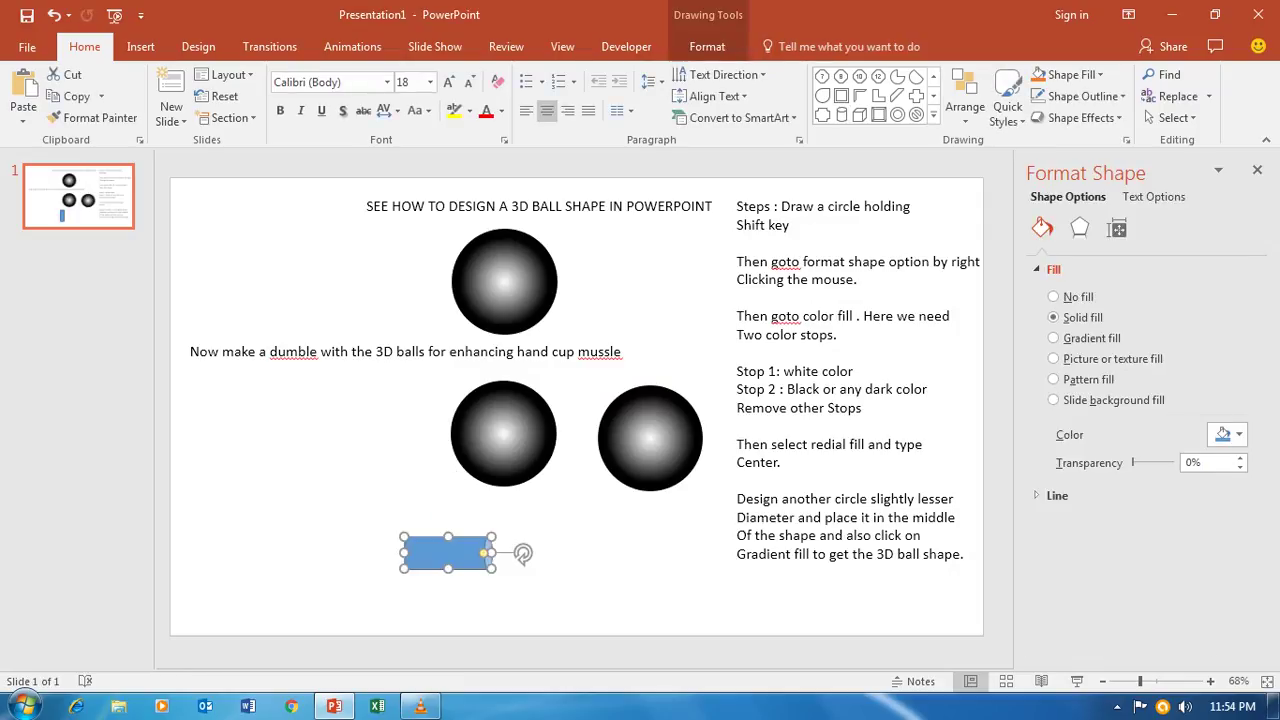
Try X, Y and Z values in the cylinder's 3-D Rotation, ending with Y at 0° and Z rotated.
click(1079, 228)
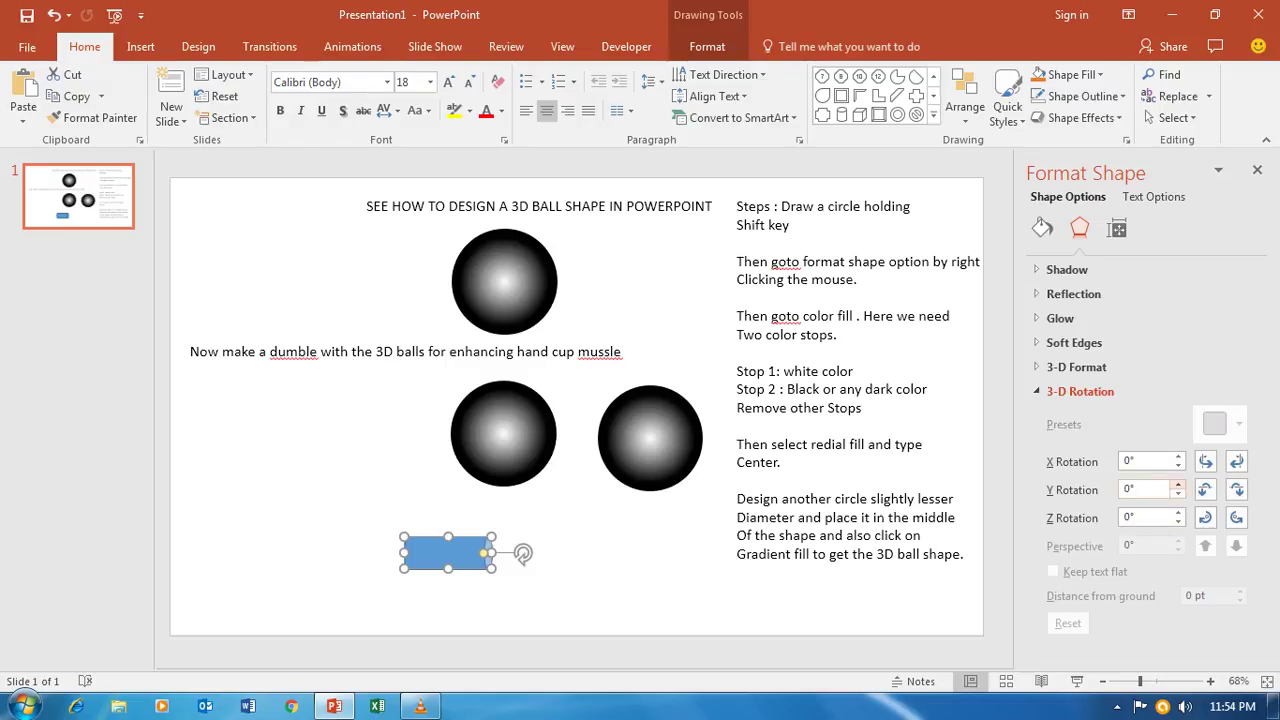
click(1178, 484)
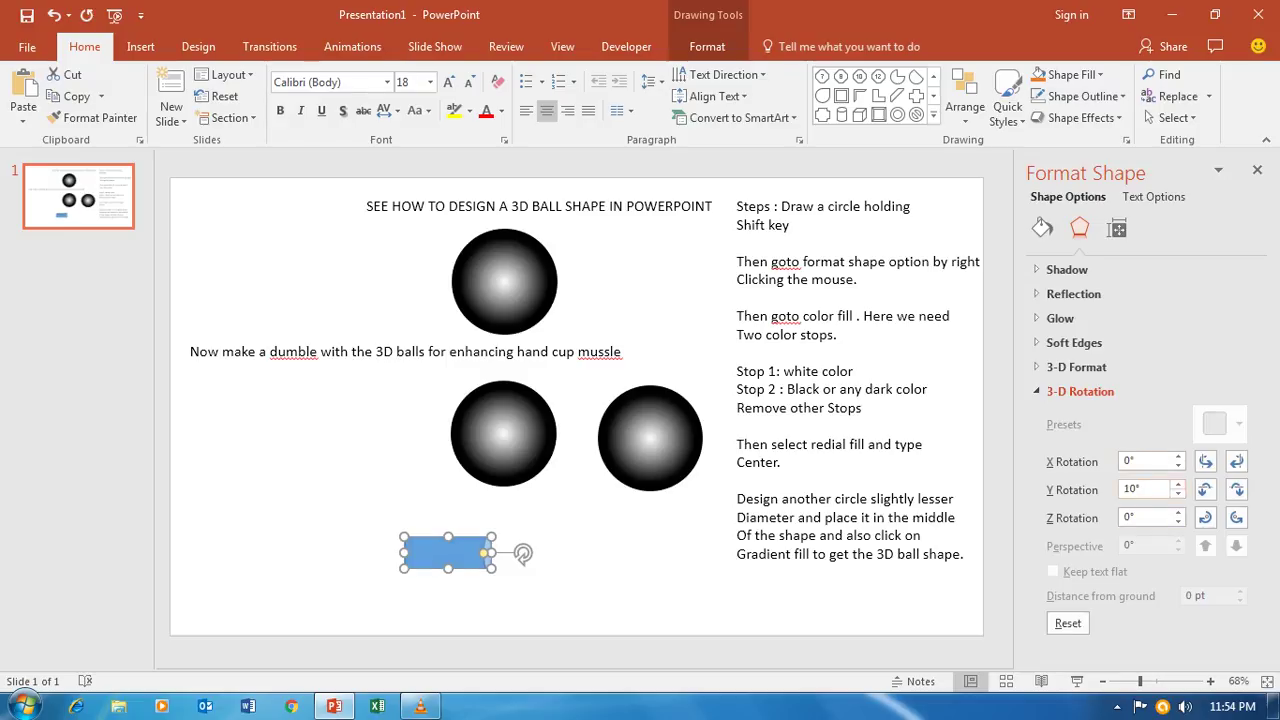
click(1178, 456)
click(1178, 456)
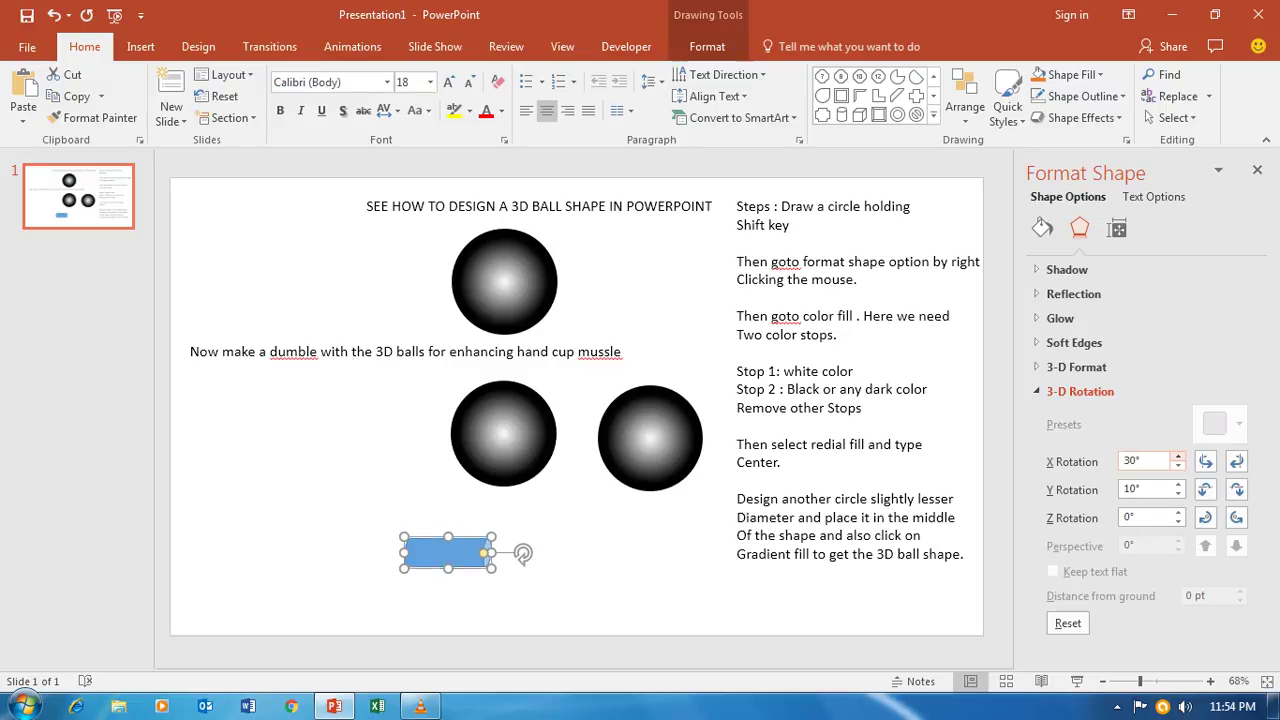
click(1178, 465)
click(1178, 465)
click(1178, 493)
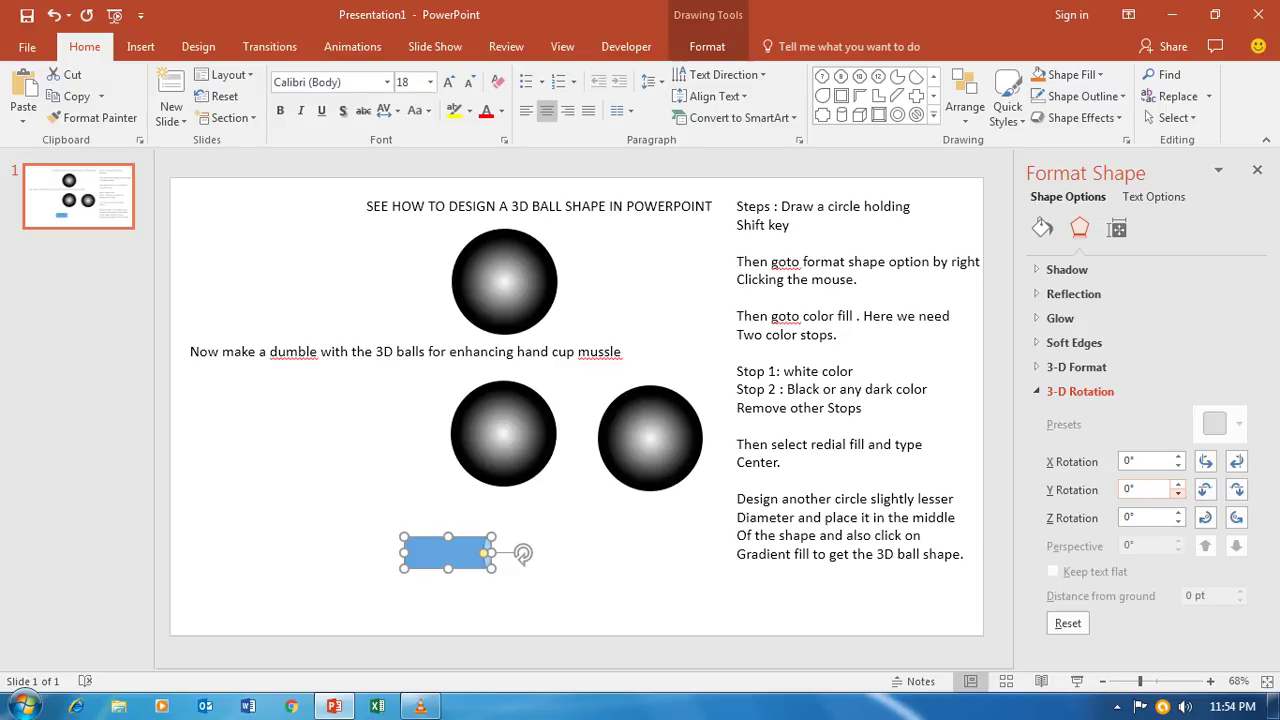
click(1178, 513)
click(1178, 513)
click(1178, 513)
click(1178, 513)
click(1178, 513)
click(1178, 513)
click(1178, 513)
click(1178, 513)
click(1178, 513)
click(1178, 513)
click(1178, 513)
click(1178, 513)
click(1178, 513)
click(1178, 513)
click(1178, 513)
key(Escape)
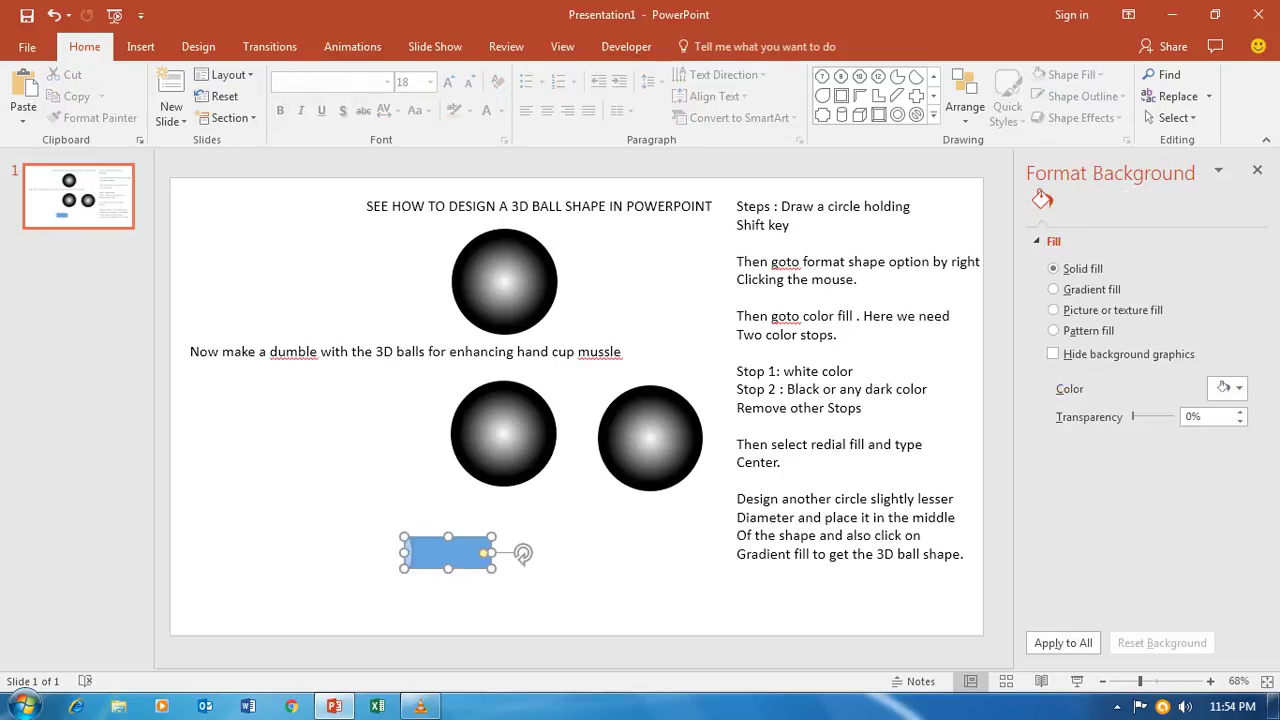
Place the cylinder between the two lower balls, bring the left ball to the front, and align the right ball.
drag(447, 552, 594, 437)
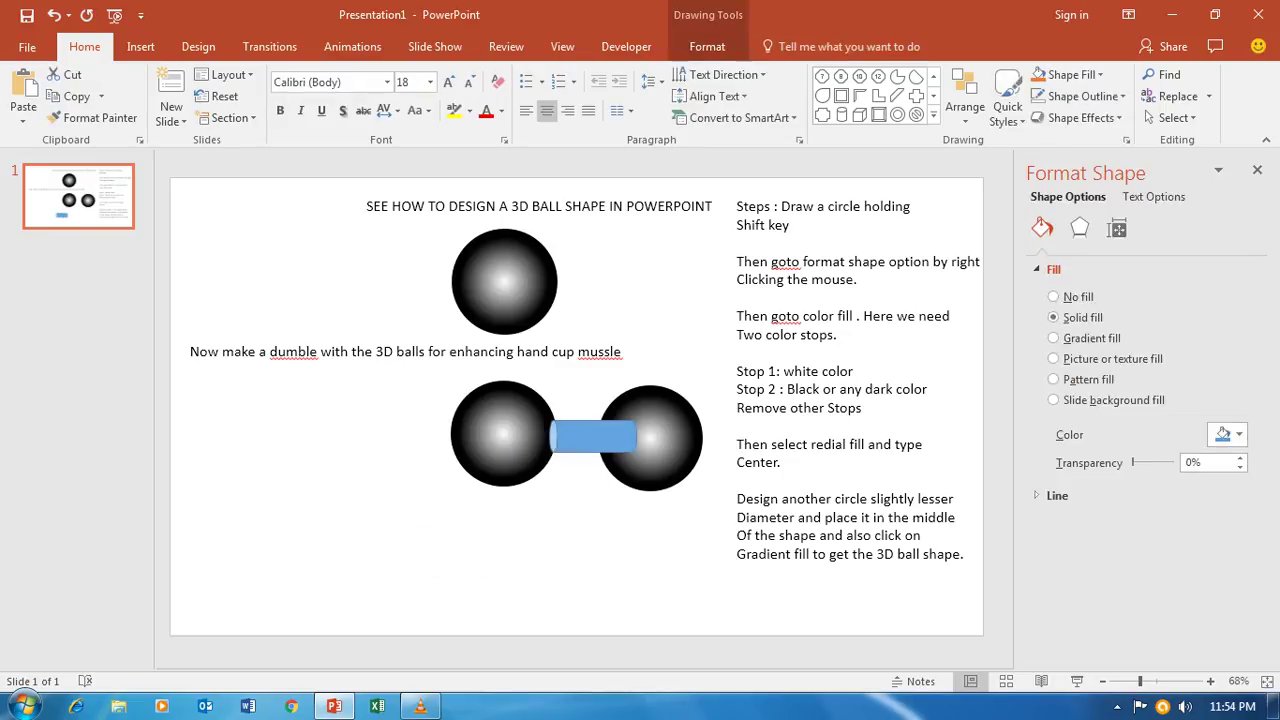
click(480, 440)
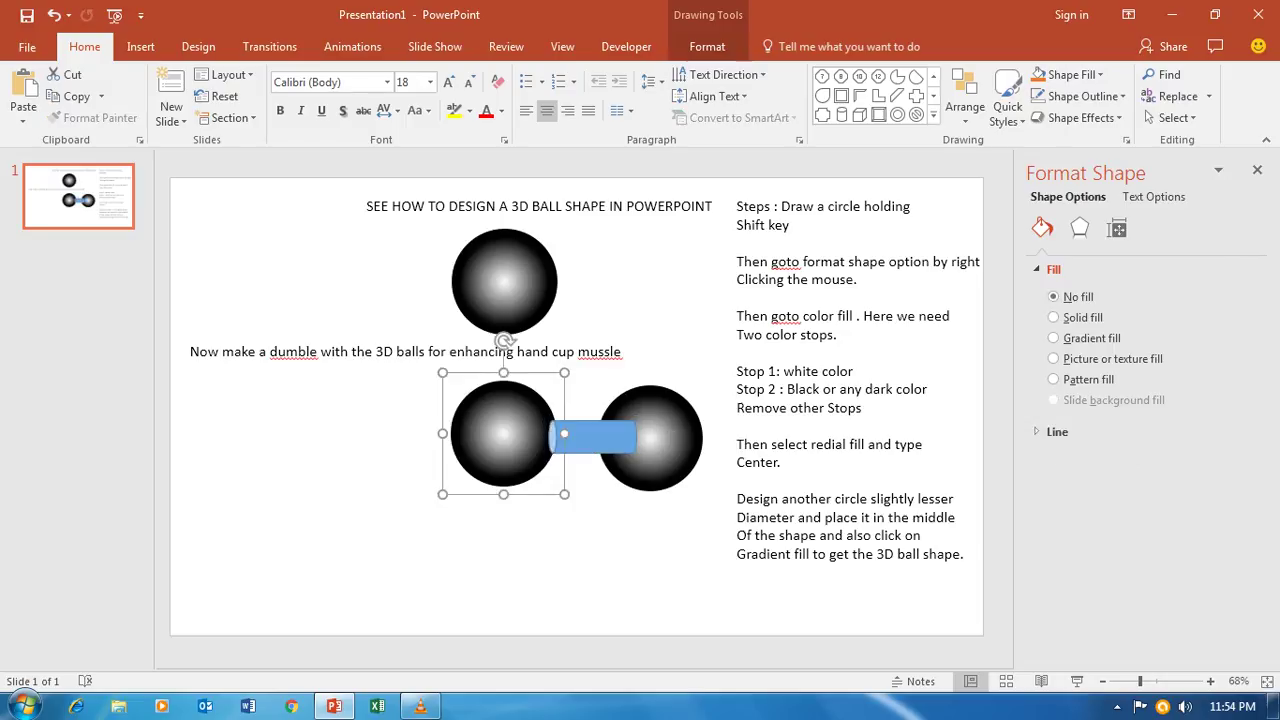
right_click(492, 448)
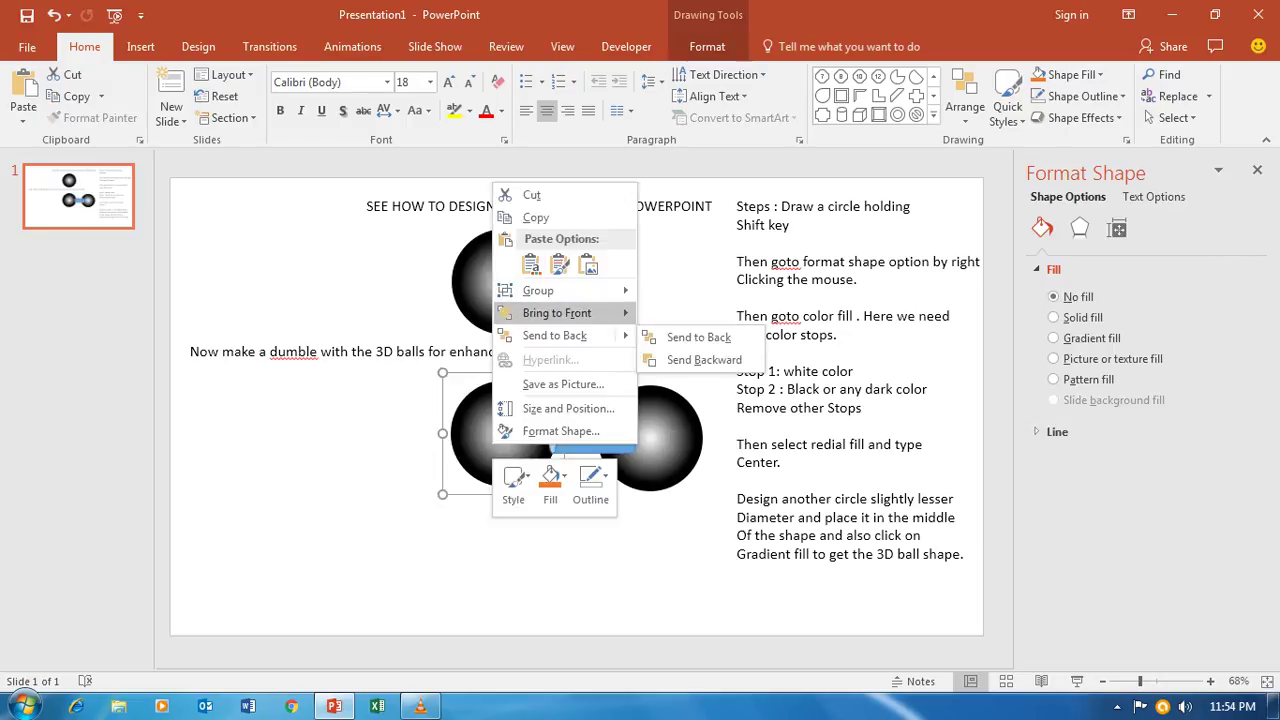
click(700, 314)
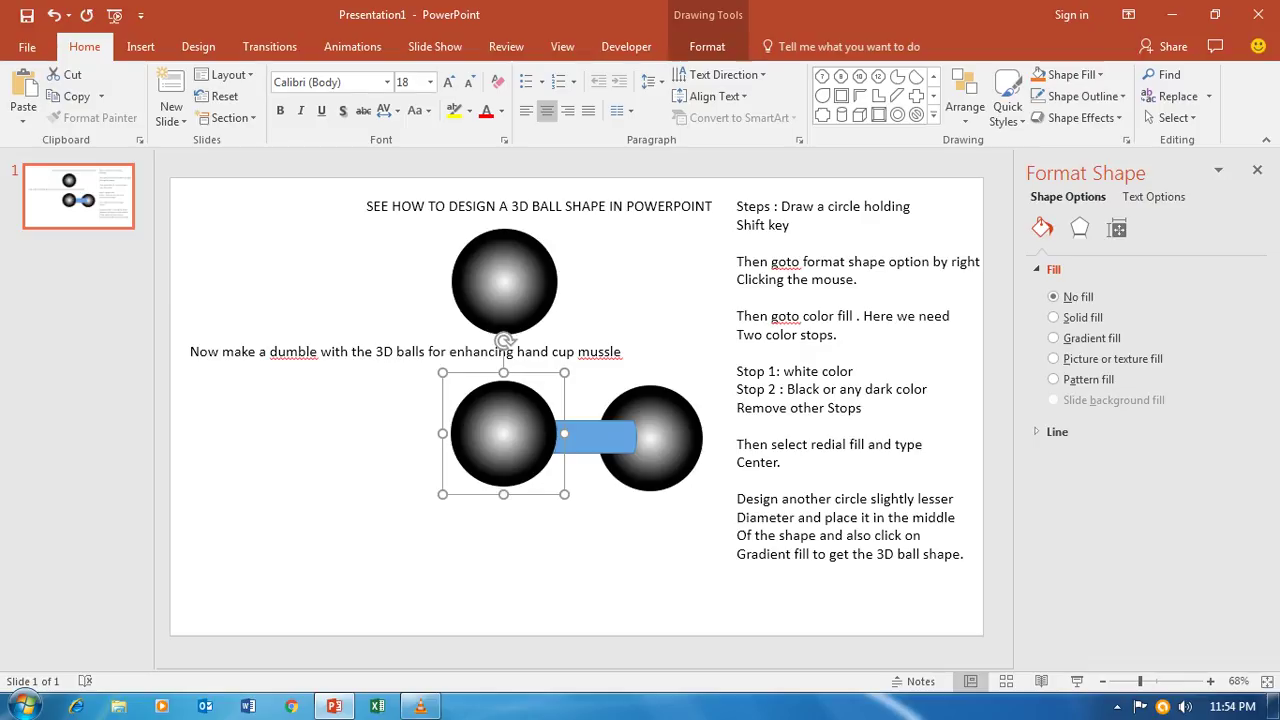
mouse_move(650, 437)
mouse_down()
mouse_move(700, 437)
mouse_move(681, 437)
mouse_up()
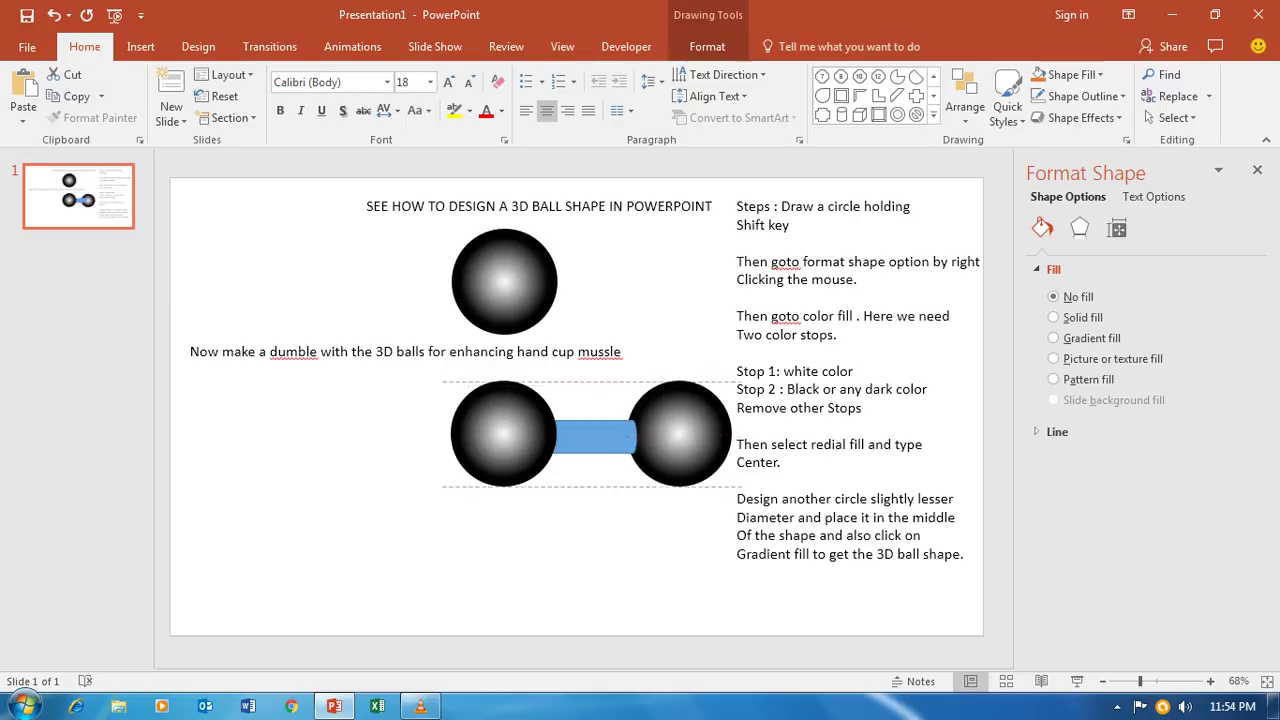
drag(681, 437, 681, 437)
key(Escape)
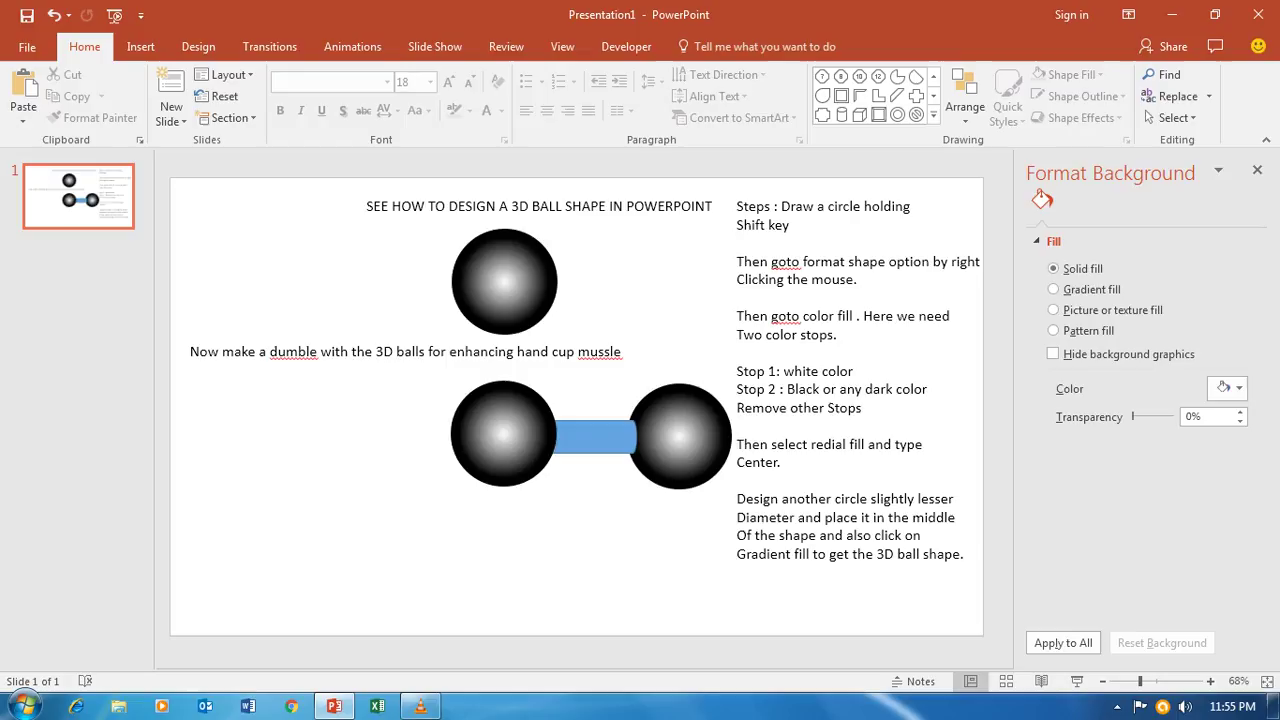
Fill the connecting bar black and nudge the left ball into line with the bar.
click(592, 436)
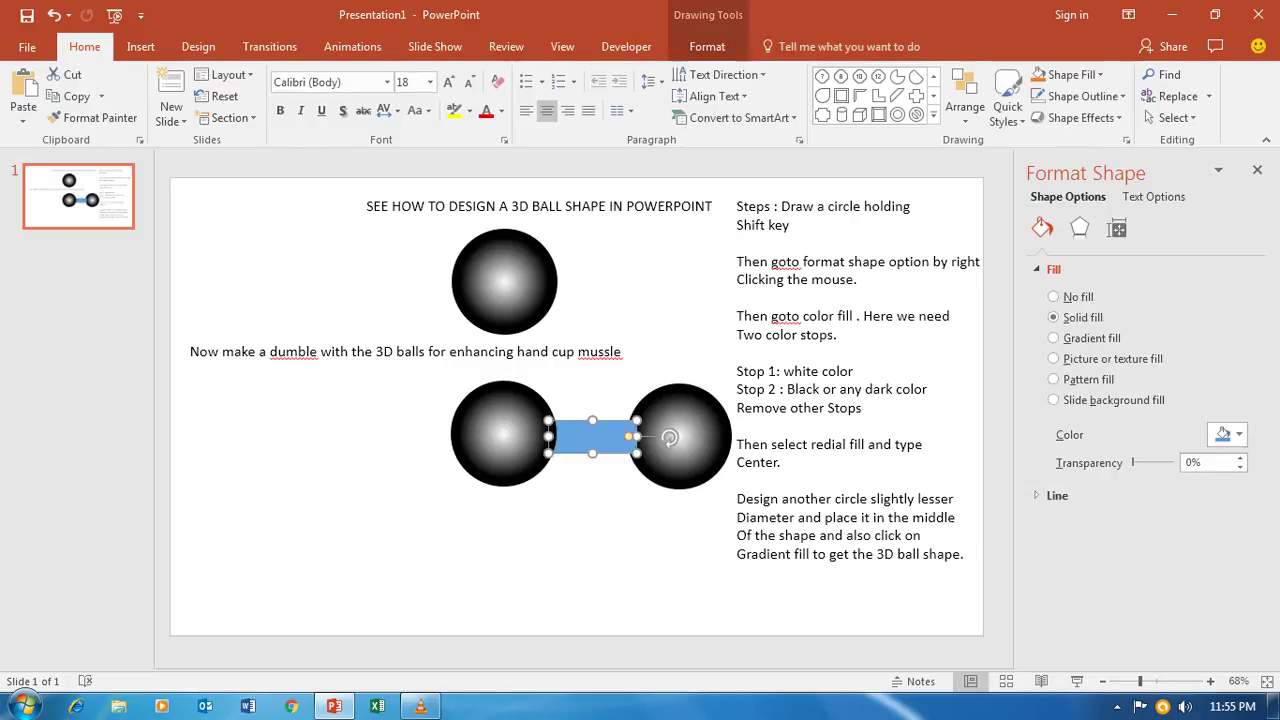
click(1099, 75)
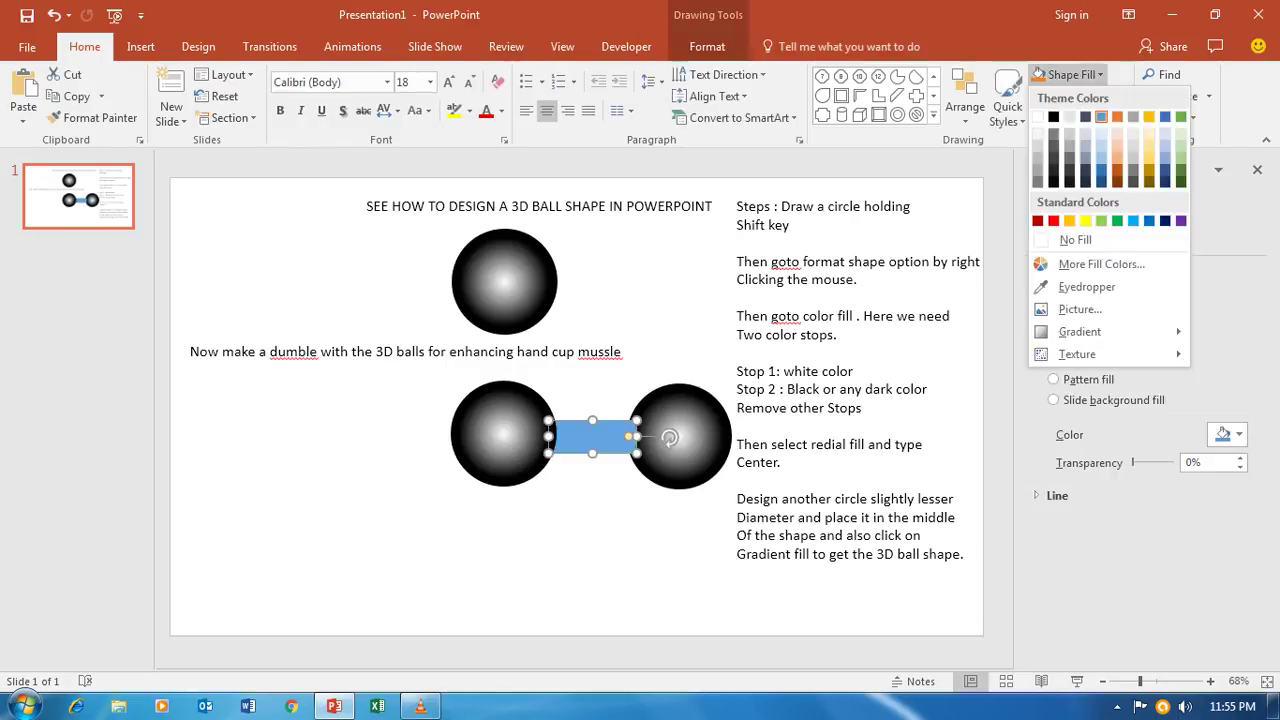
click(1053, 117)
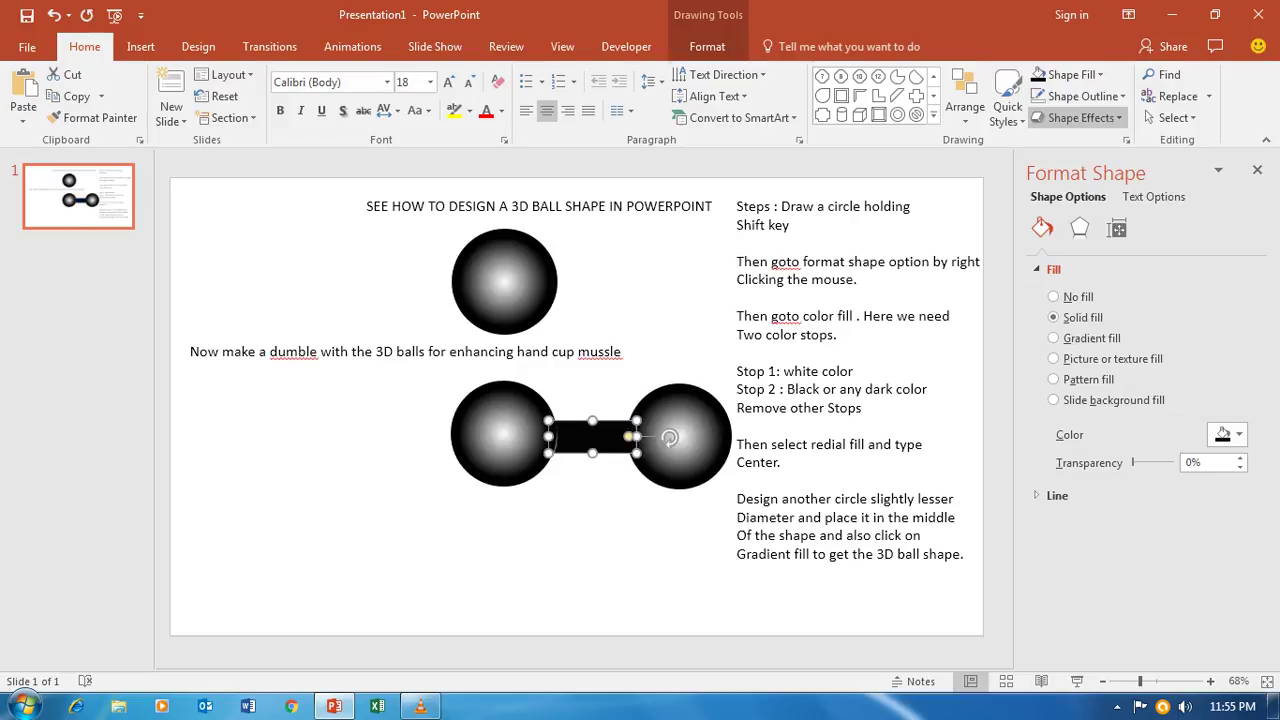
drag(379, 371, 792, 524)
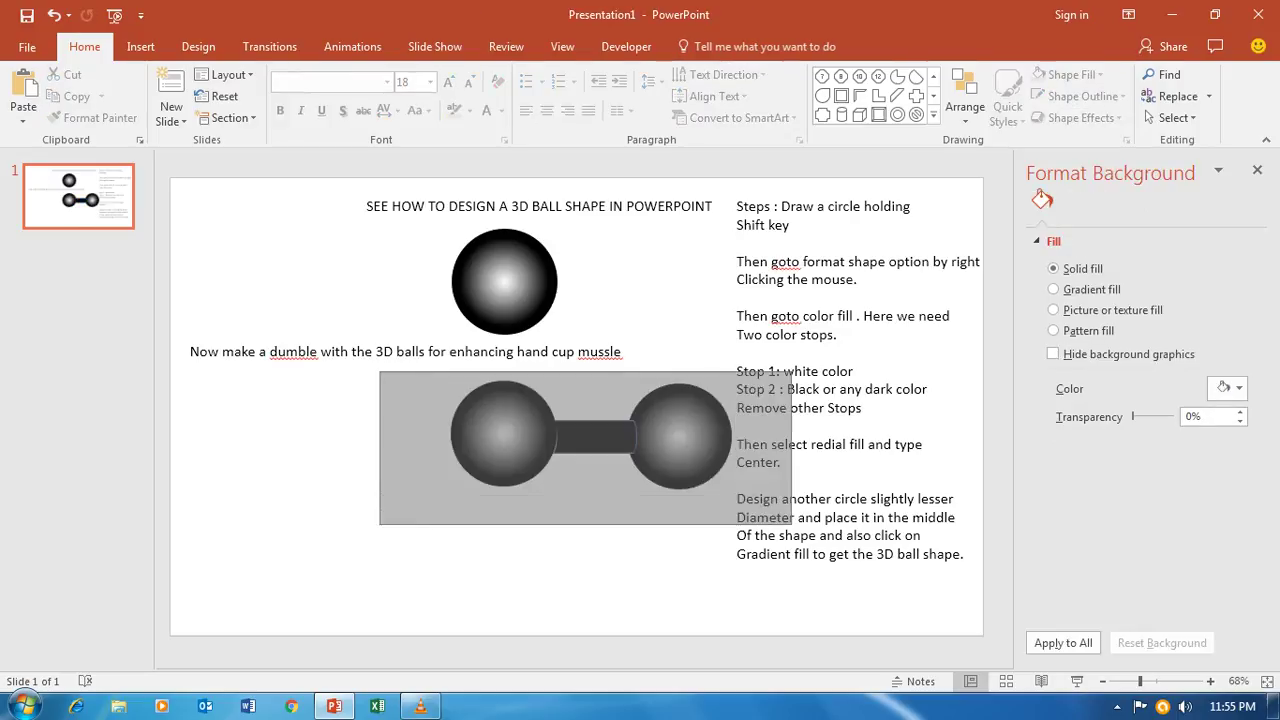
right_click(669, 437)
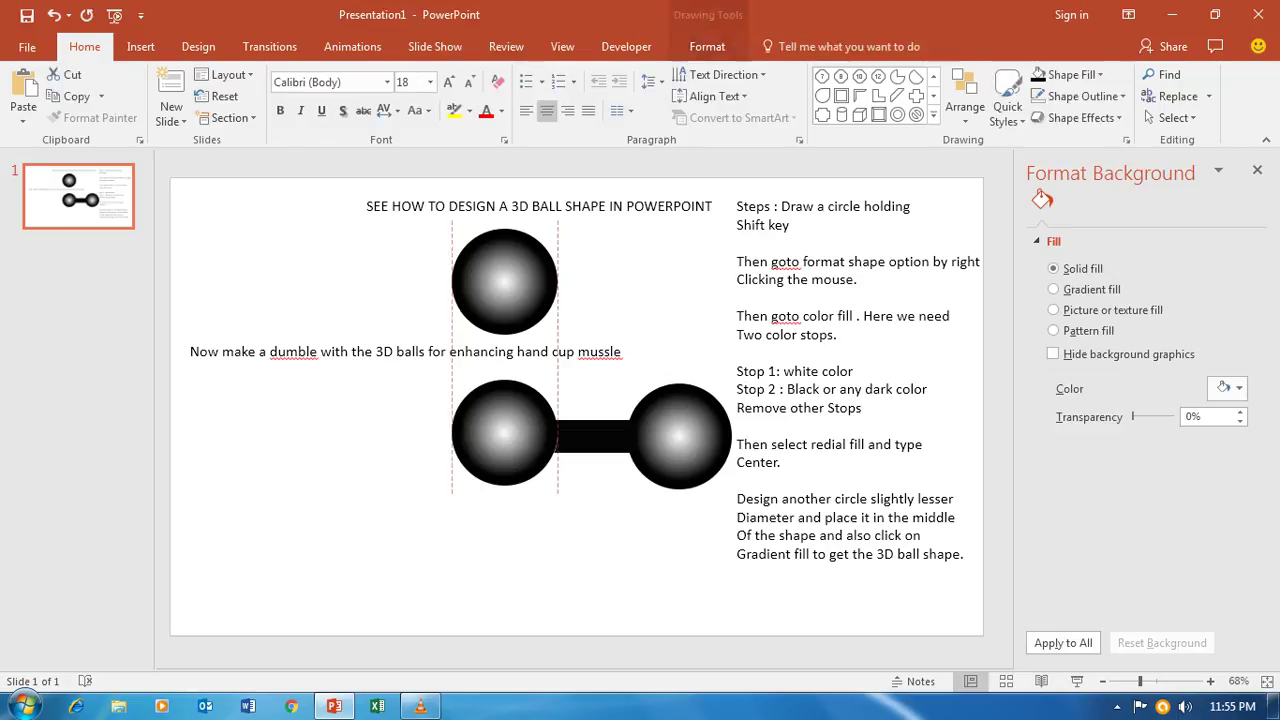
drag(505, 433, 510, 438)
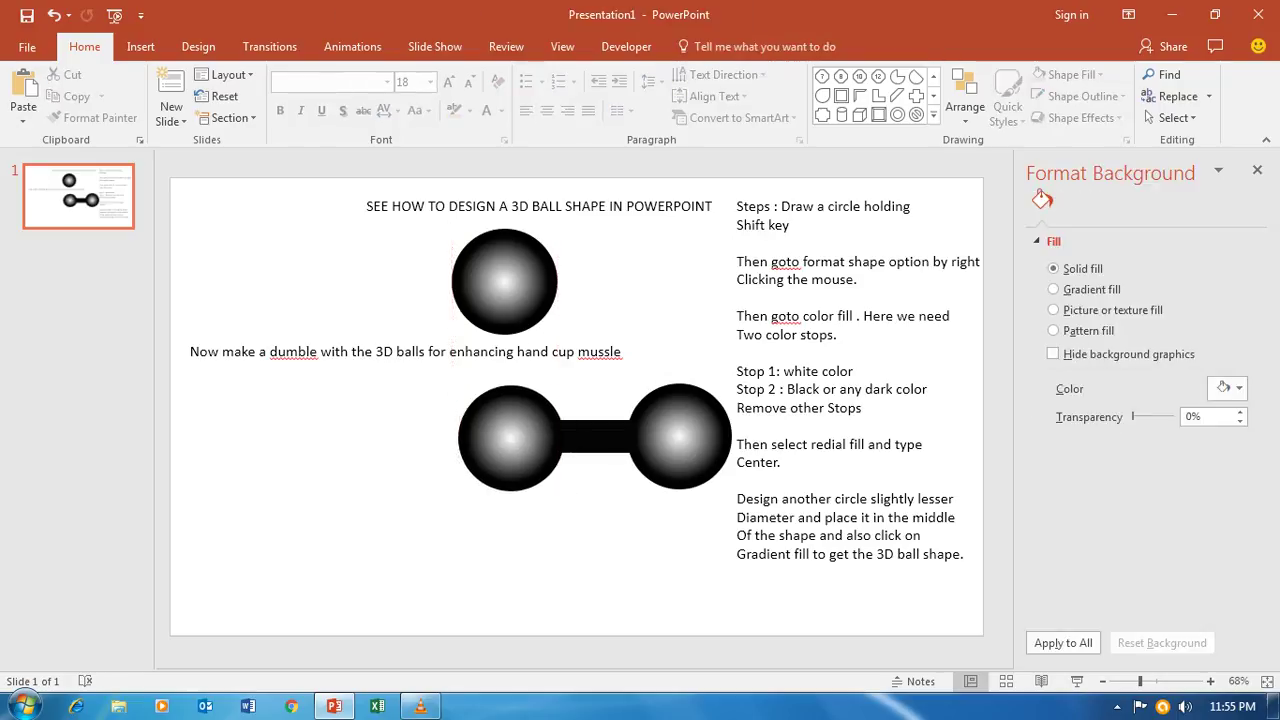
Move the dumble caption text box to the right.
click(400, 351)
drag(400, 351, 499, 345)
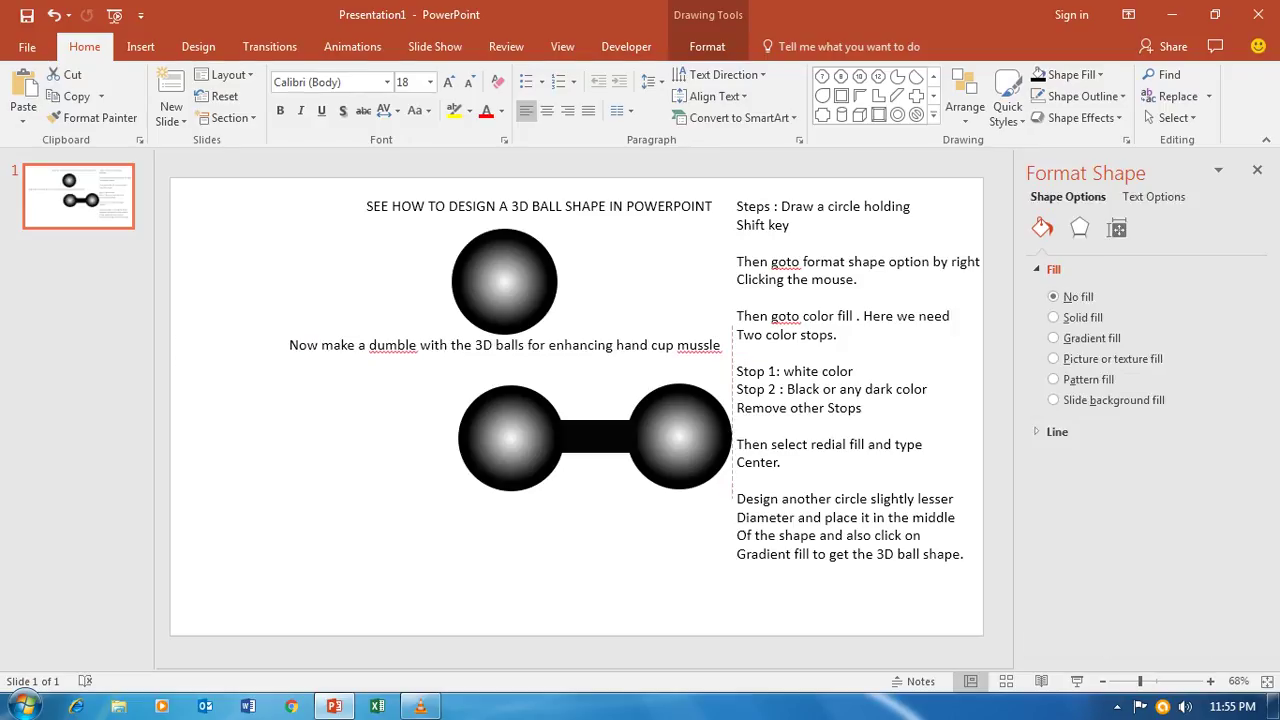
key(Escape)
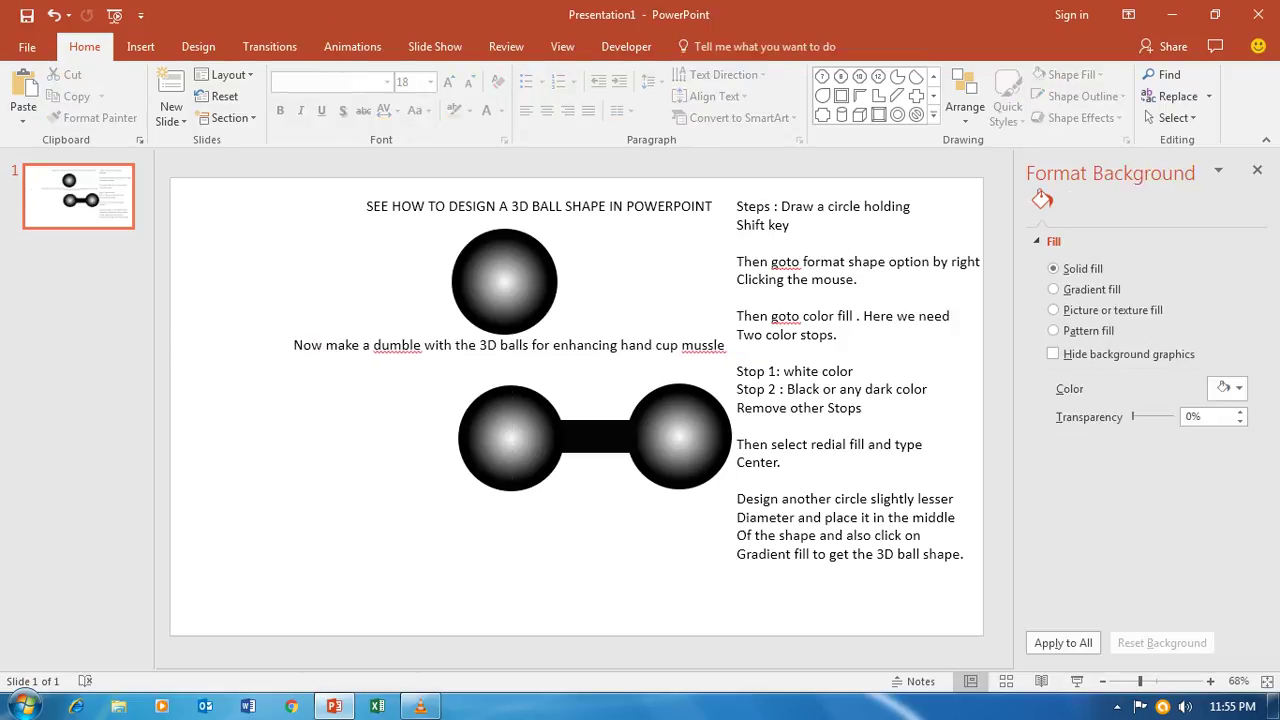
Group both balls and the bar into one dumbbell and drag a copy below it.
click(510, 437)
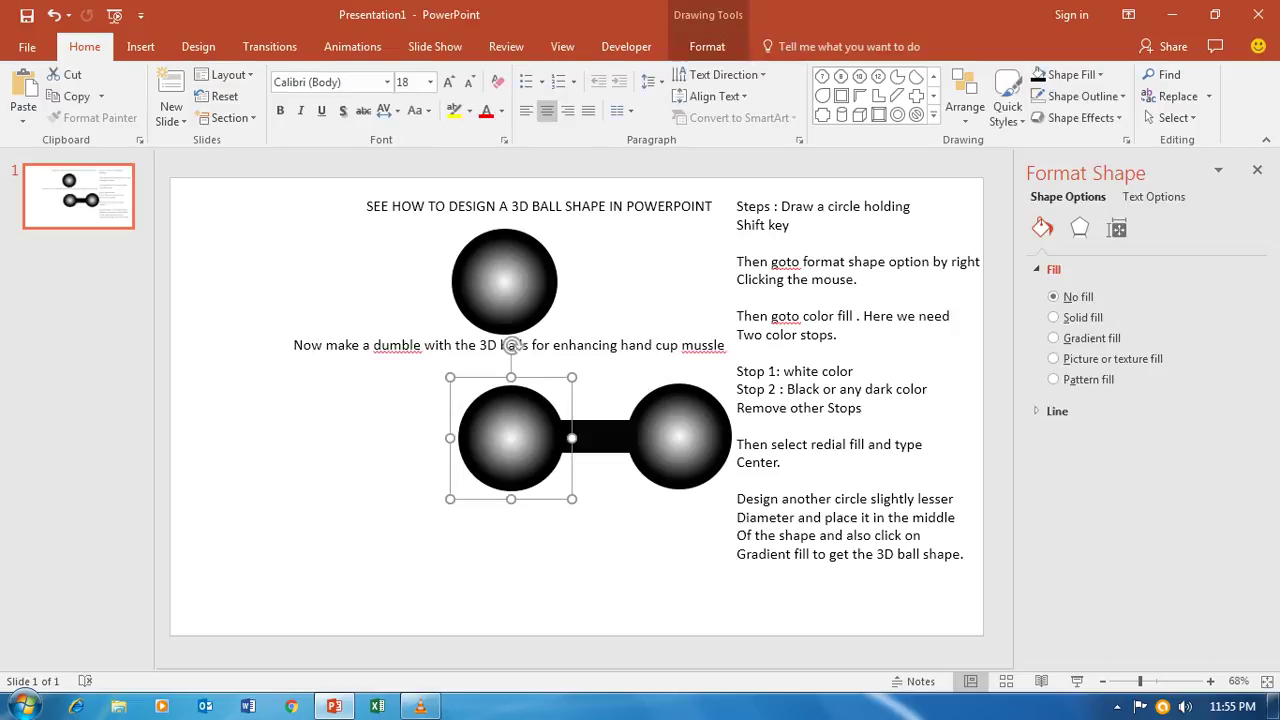
shift+click(600, 437)
shift+click(669, 437)
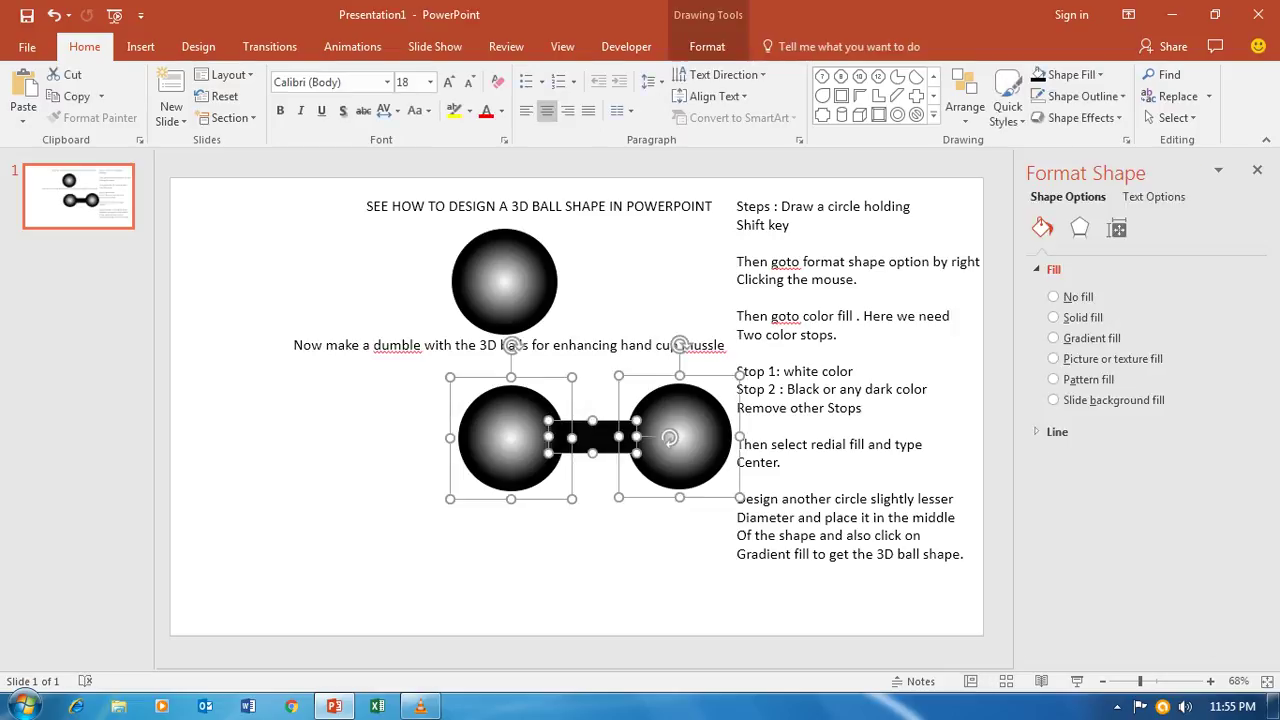
right_click(669, 437)
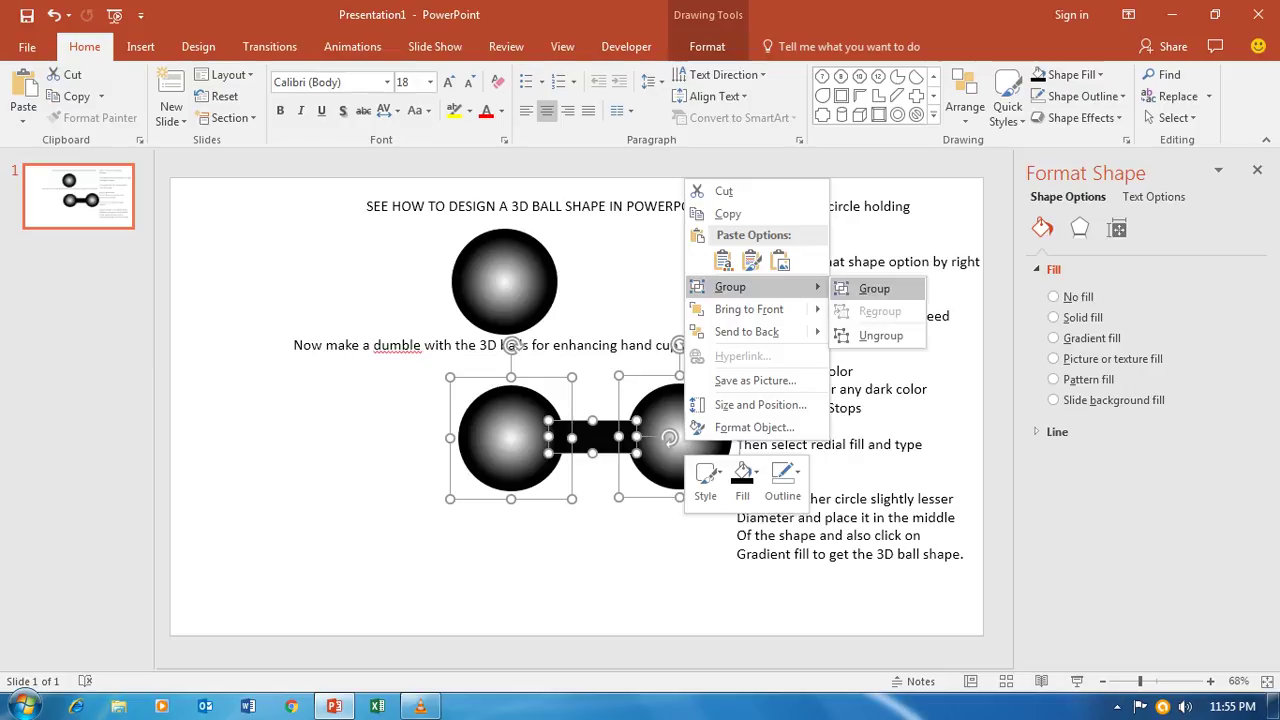
mouse_move(730, 287)
click(862, 287)
mouse_move(595, 437)
mouse_down()
mouse_move(496, 413)
mouse_move(498, 537)
mouse_up()
key(Escape)
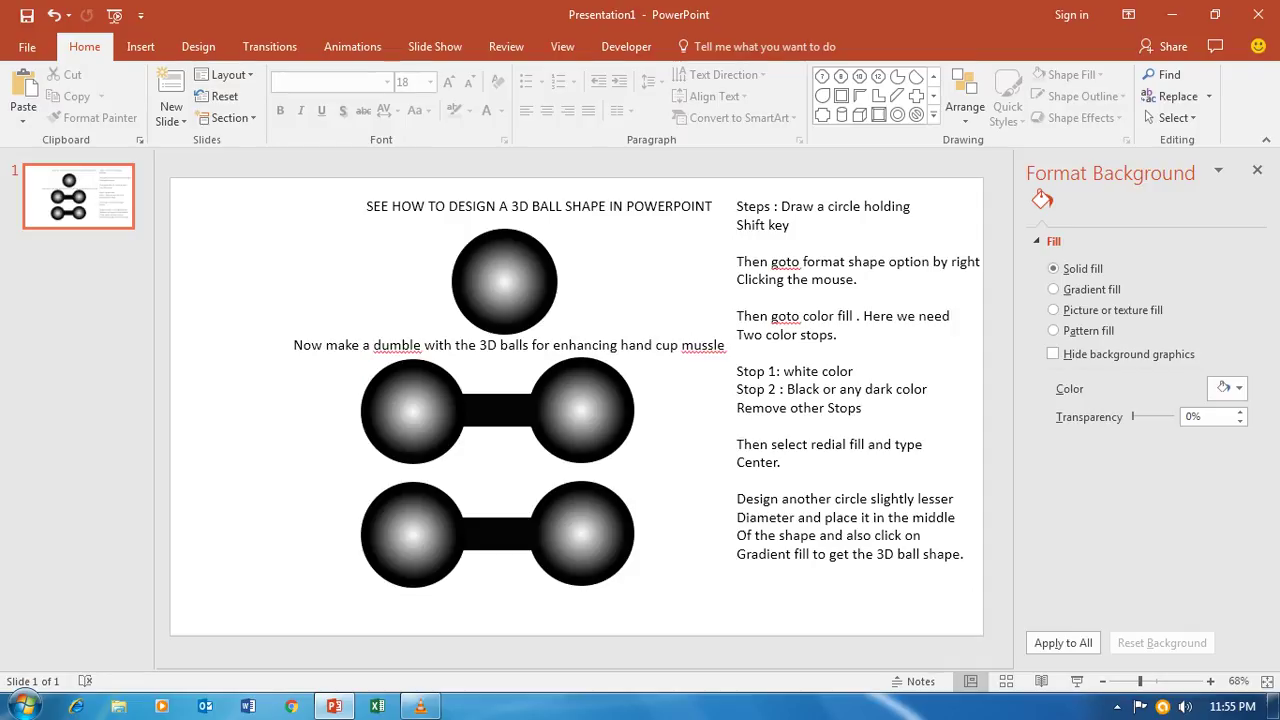
Put one dumbbell at the top beside the single ball and raise the other dumbbell under the caption.
mouse_move(497, 410)
mouse_down()
mouse_move(306, 247)
mouse_move(314, 271)
mouse_up()
drag(505, 280, 615, 275)
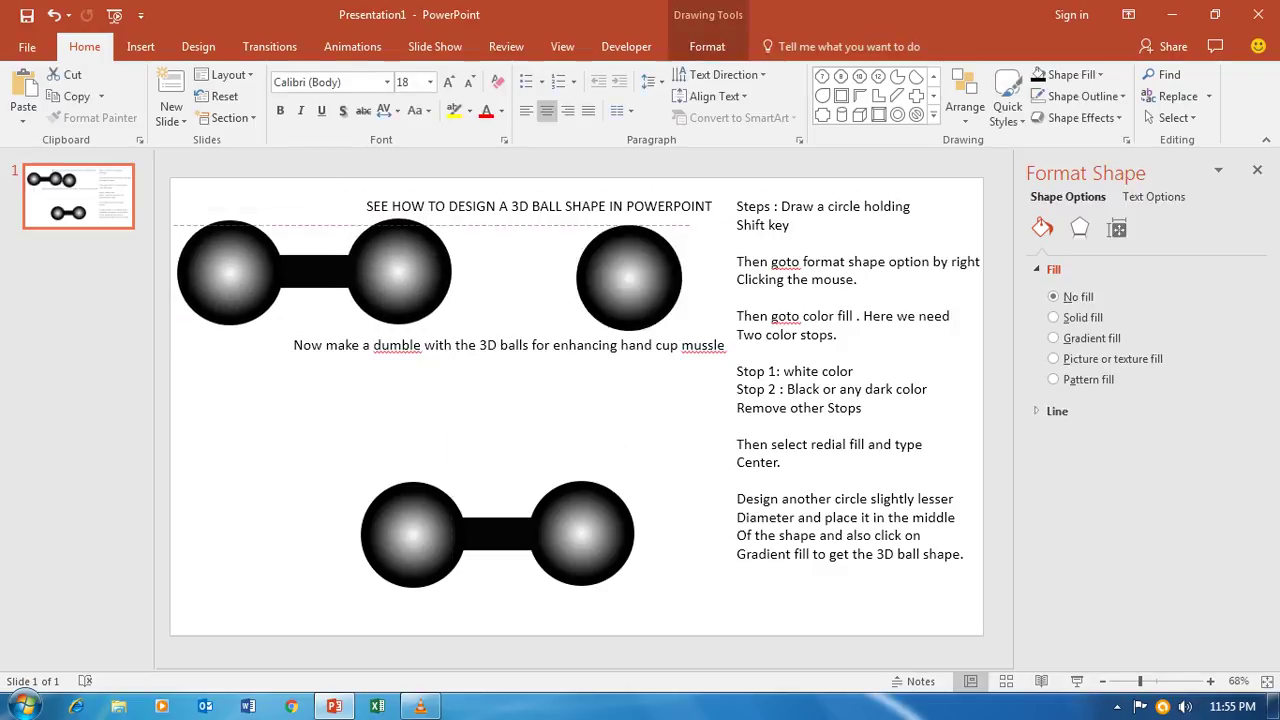
drag(315, 271, 400, 266)
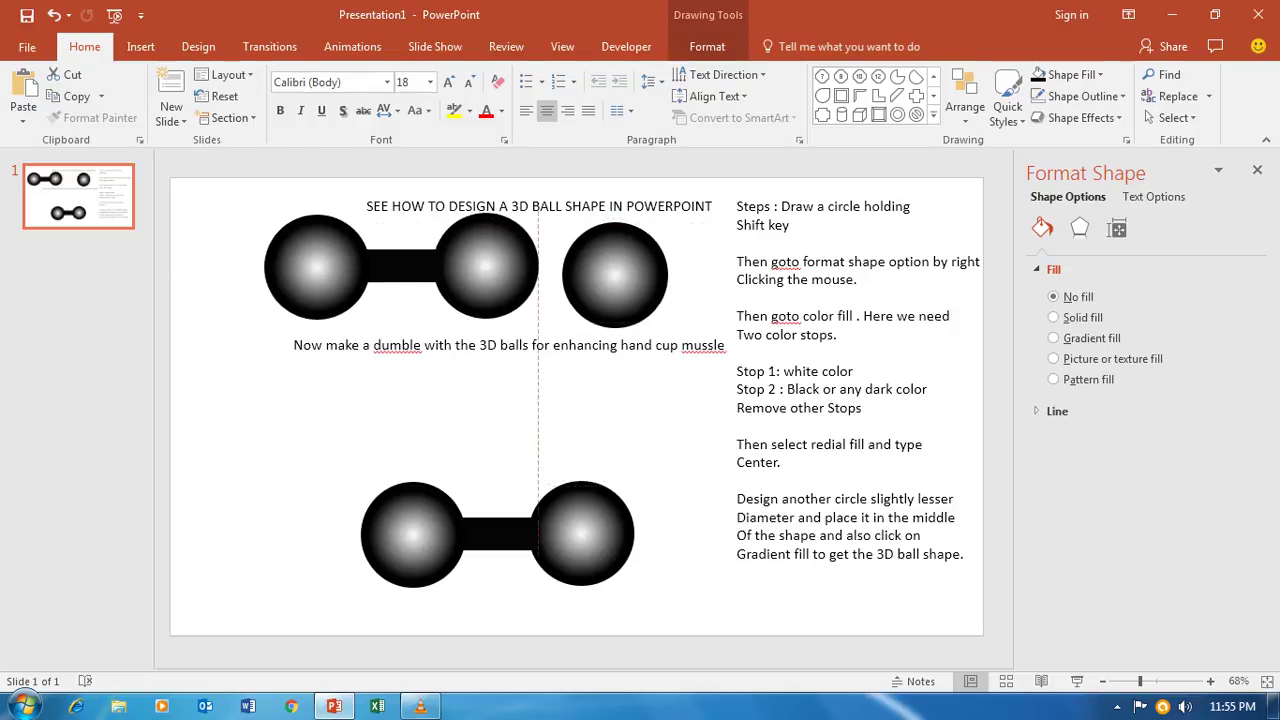
drag(497, 535, 485, 422)
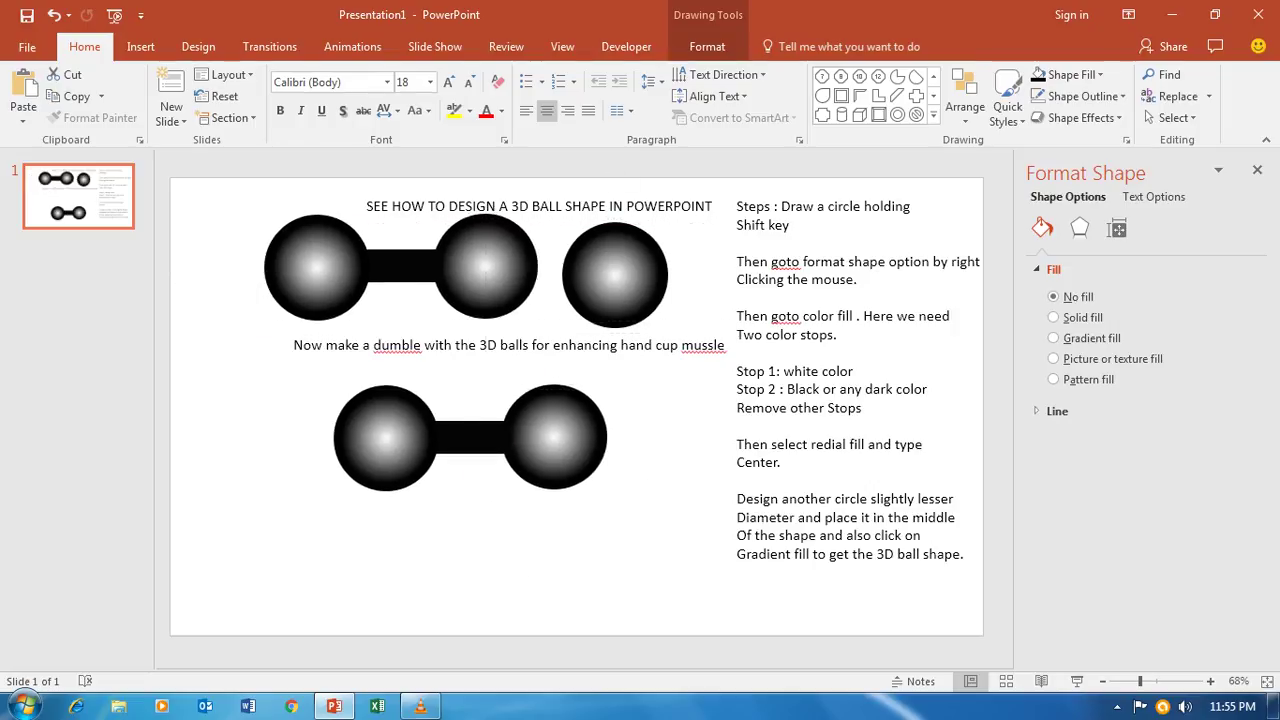
key(Escape)
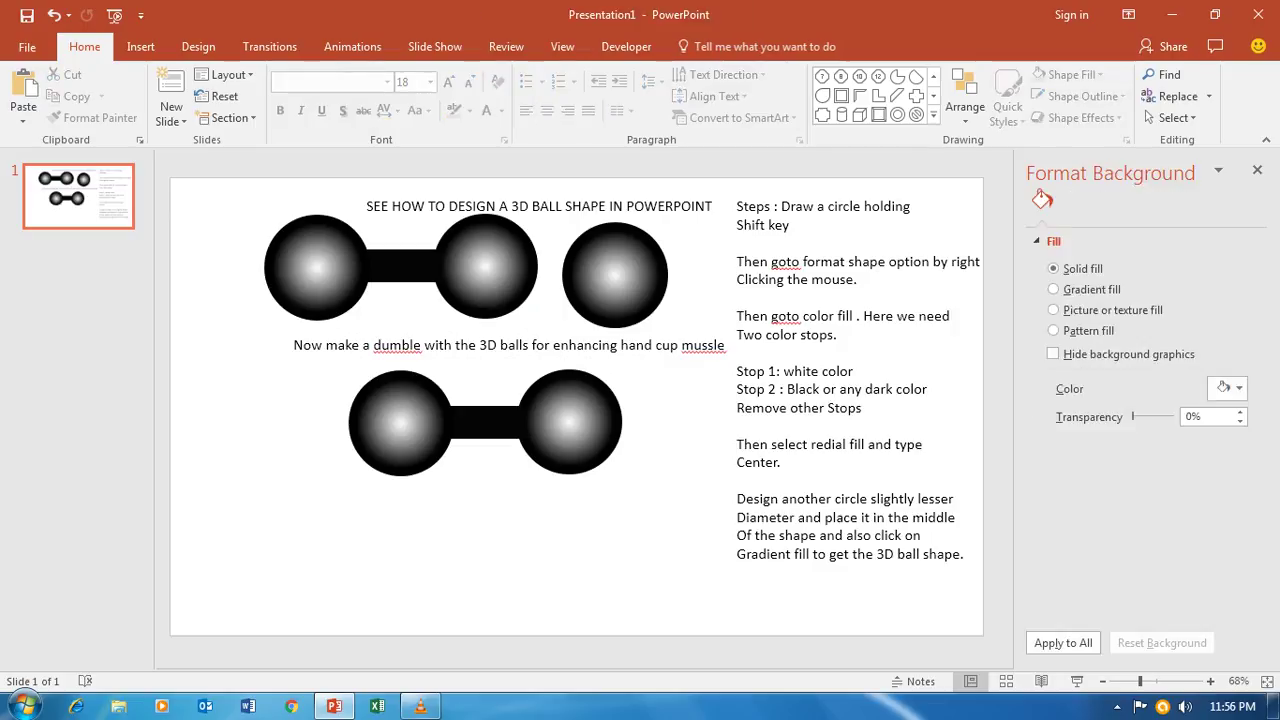
Ungroup the lower dumbbell and delete its bar and right ball, keeping one ball.
click(425, 420)
right_click(425, 420)
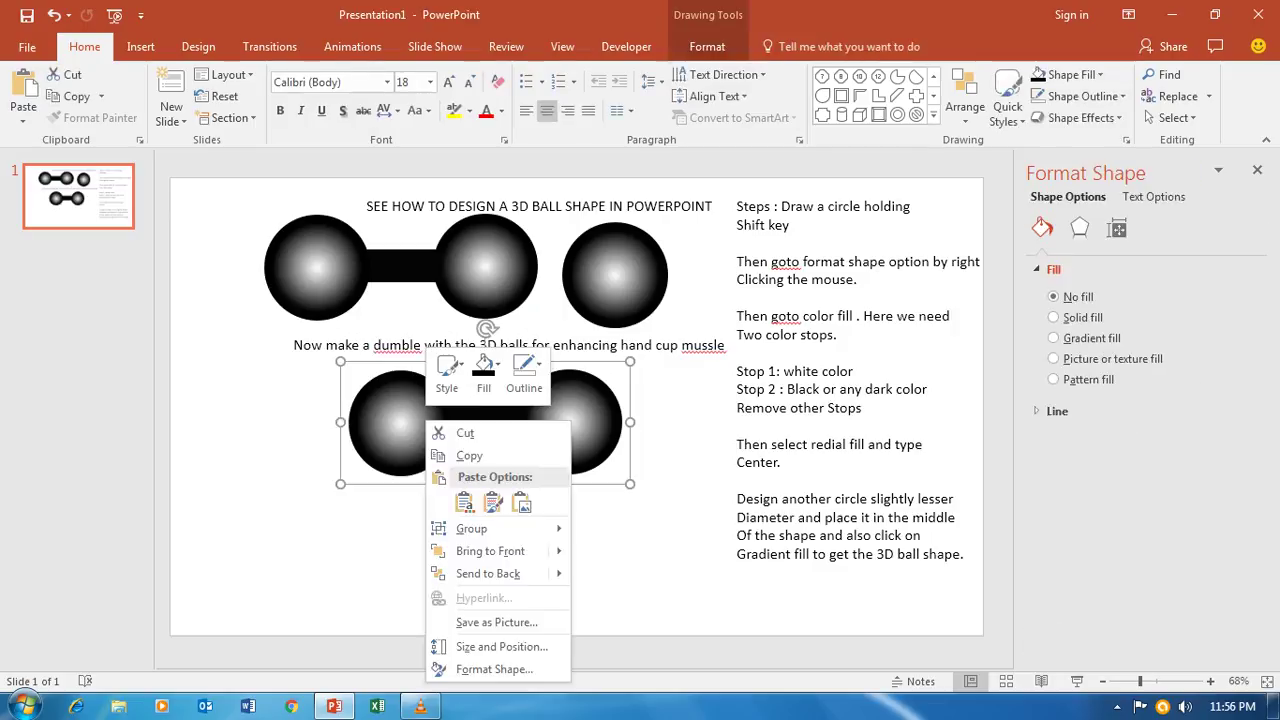
mouse_move(472, 528)
click(585, 578)
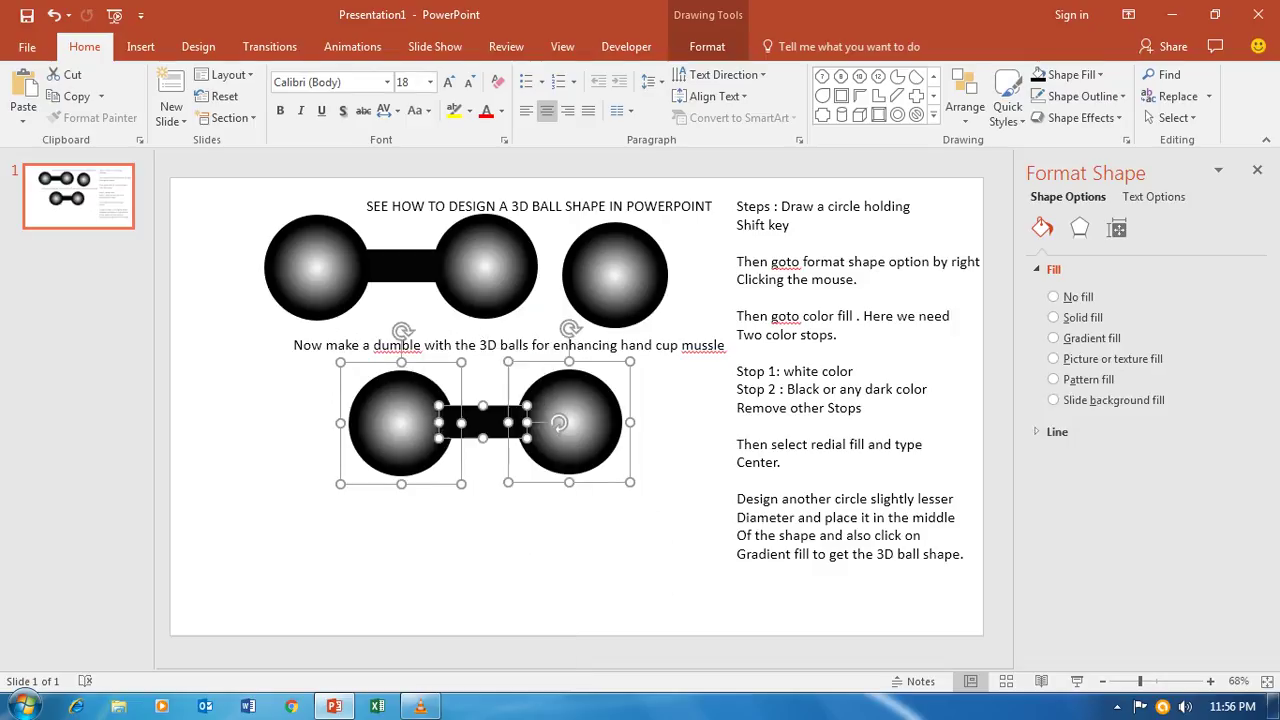
click(585, 578)
click(483, 421)
key(Delete)
click(560, 422)
key(Delete)
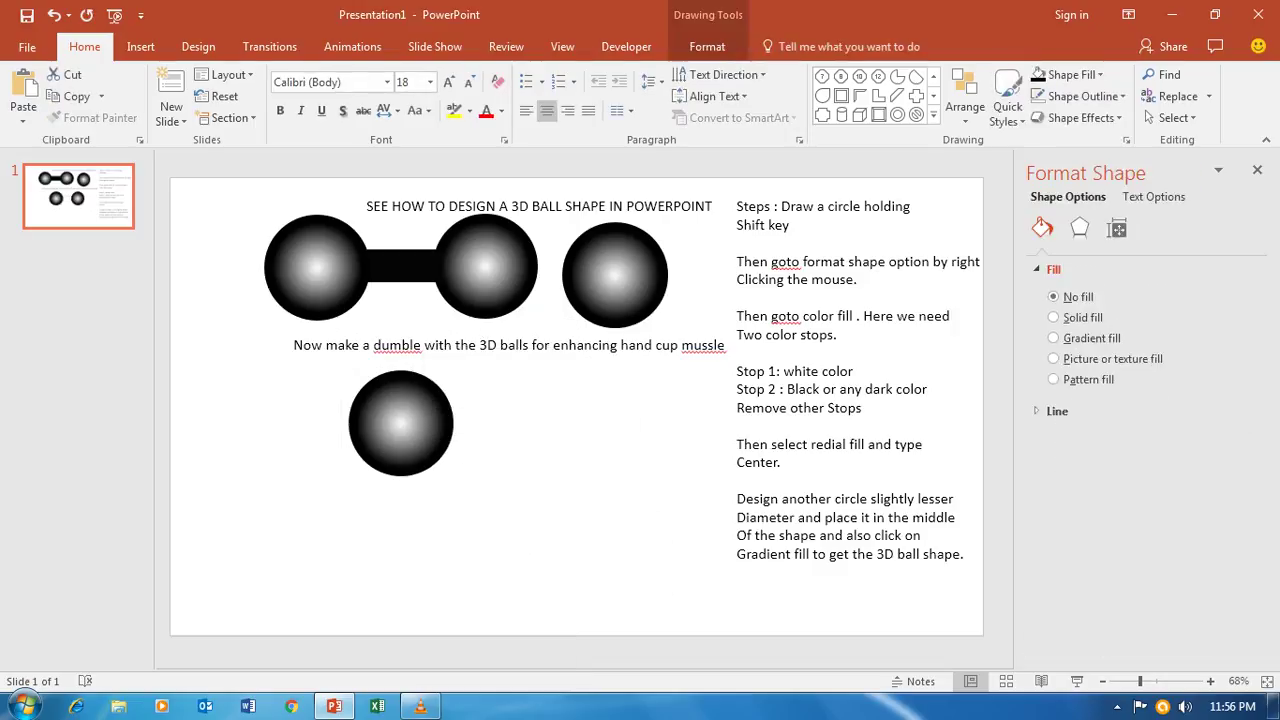
click(358, 345)
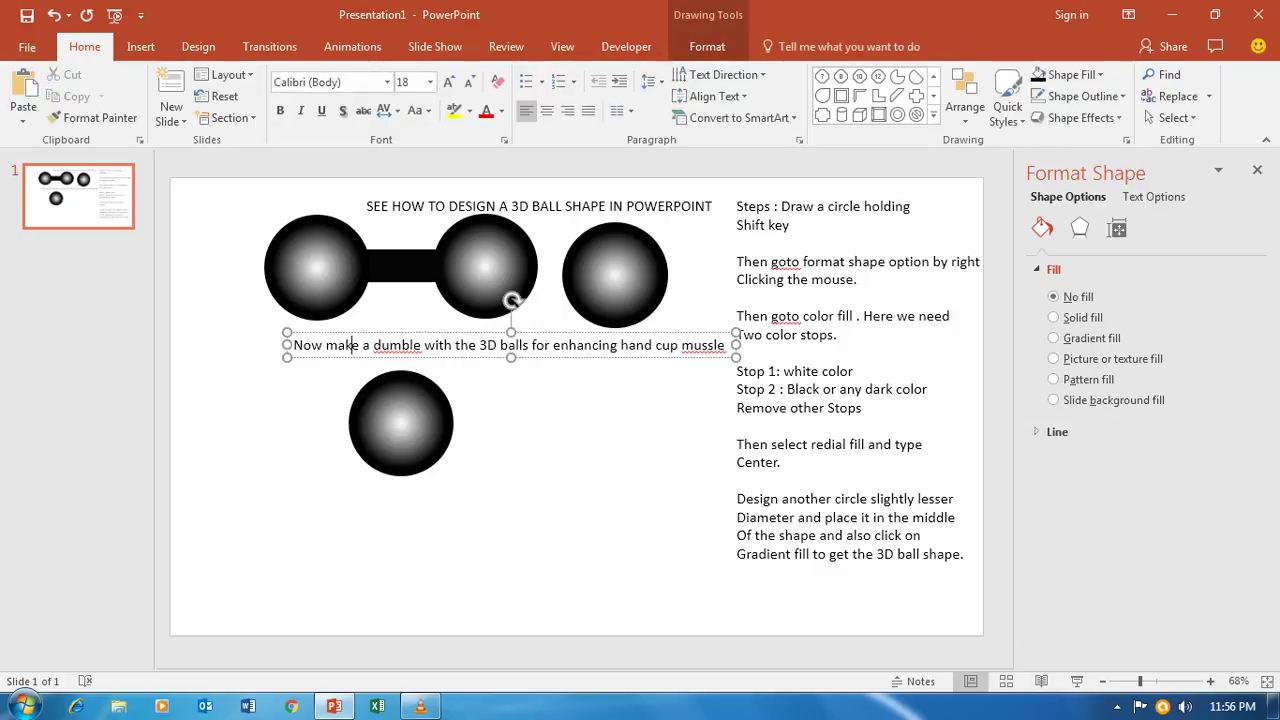
Rewrite the caption as 'You can also make a nice 3D Ball chain… changing gradient fill color of the balls'.
click(292, 345)
drag(292, 345, 726, 345)
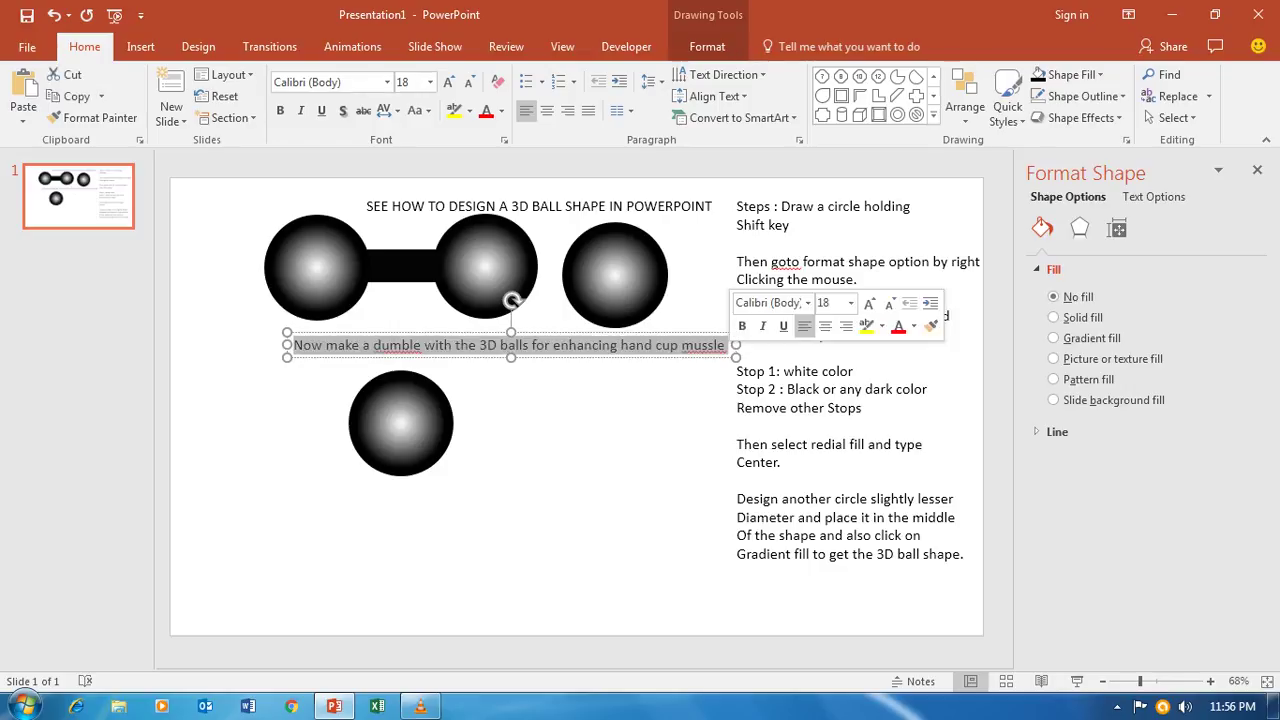
text(You can also make a nice )
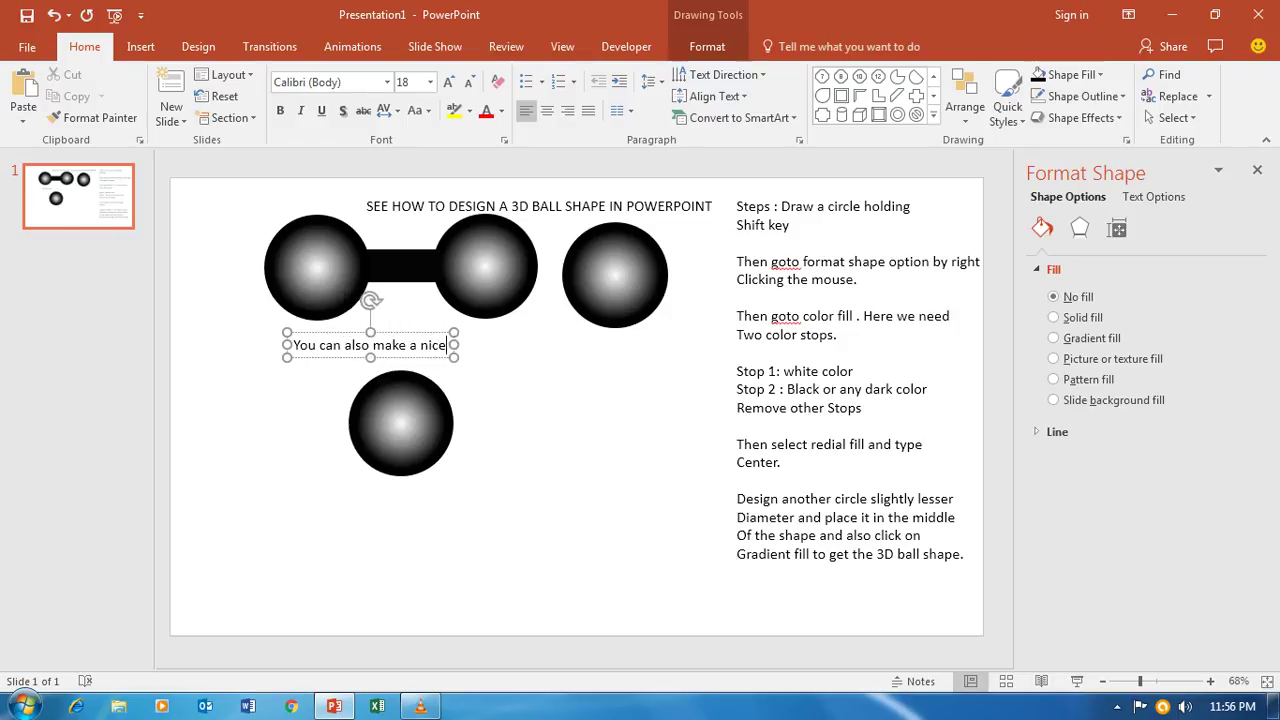
text(#d)
key(BackSpace)
key(BackSpace)
text(#D)
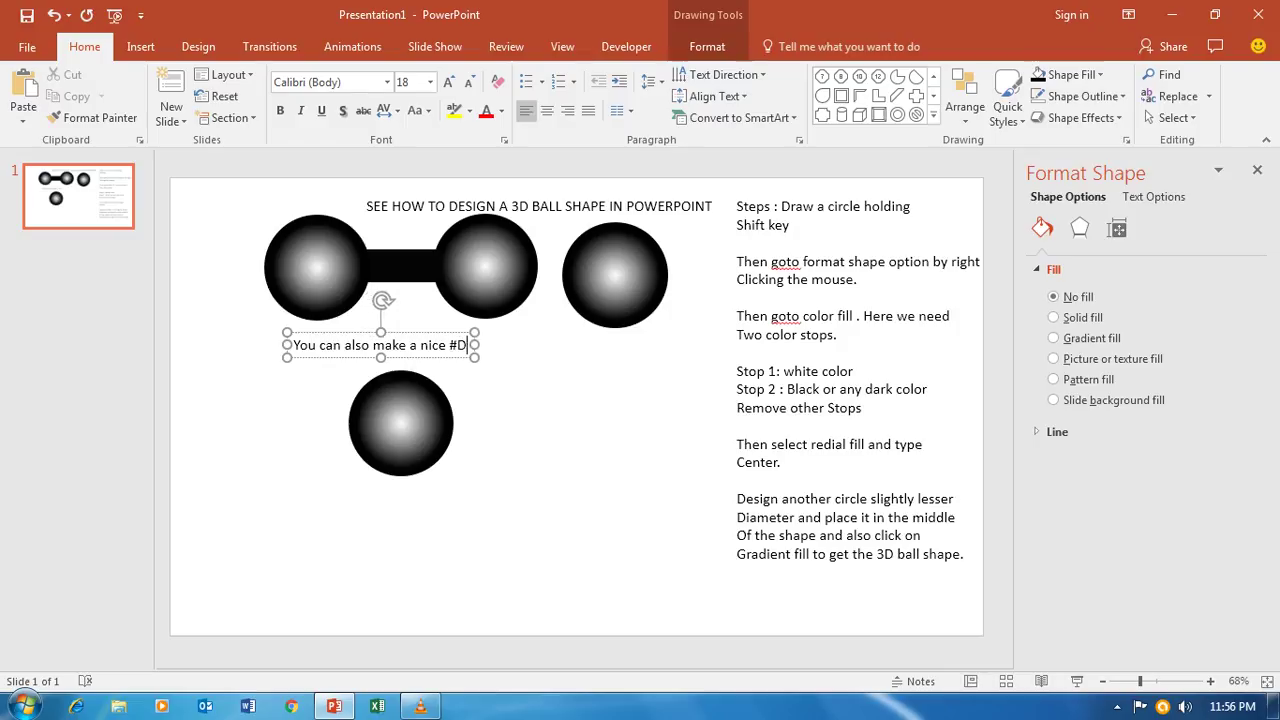
key(BackSpace)
key(BackSpace)
text(3D Ball chain with)
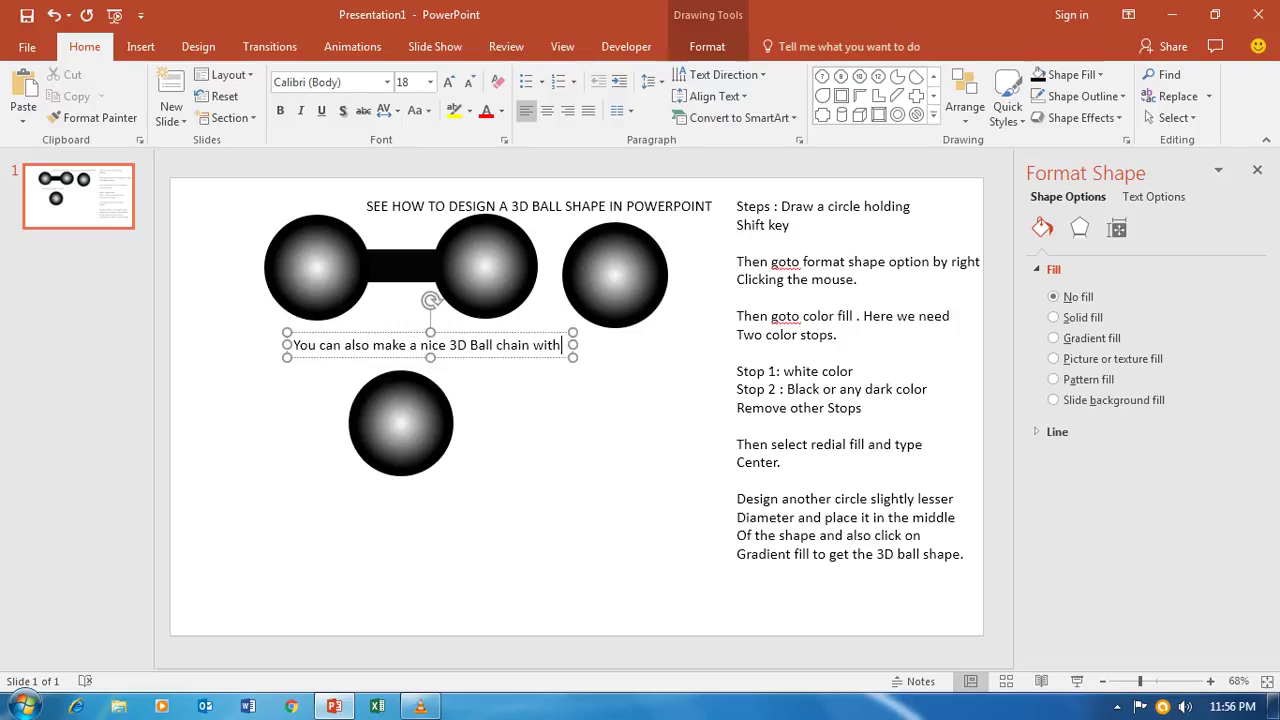
text( these )
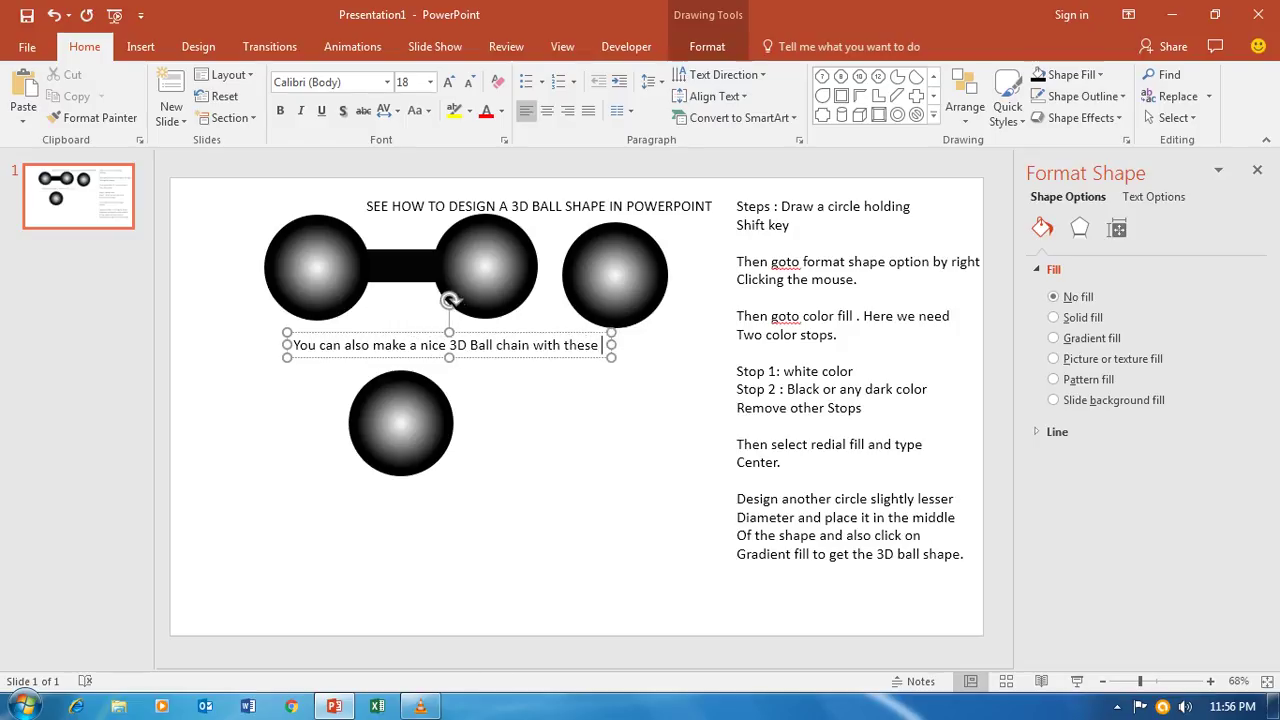
text(tha)
key(BackSpace)
key(BackSpace)
key(BackSpace)
text(shapes)
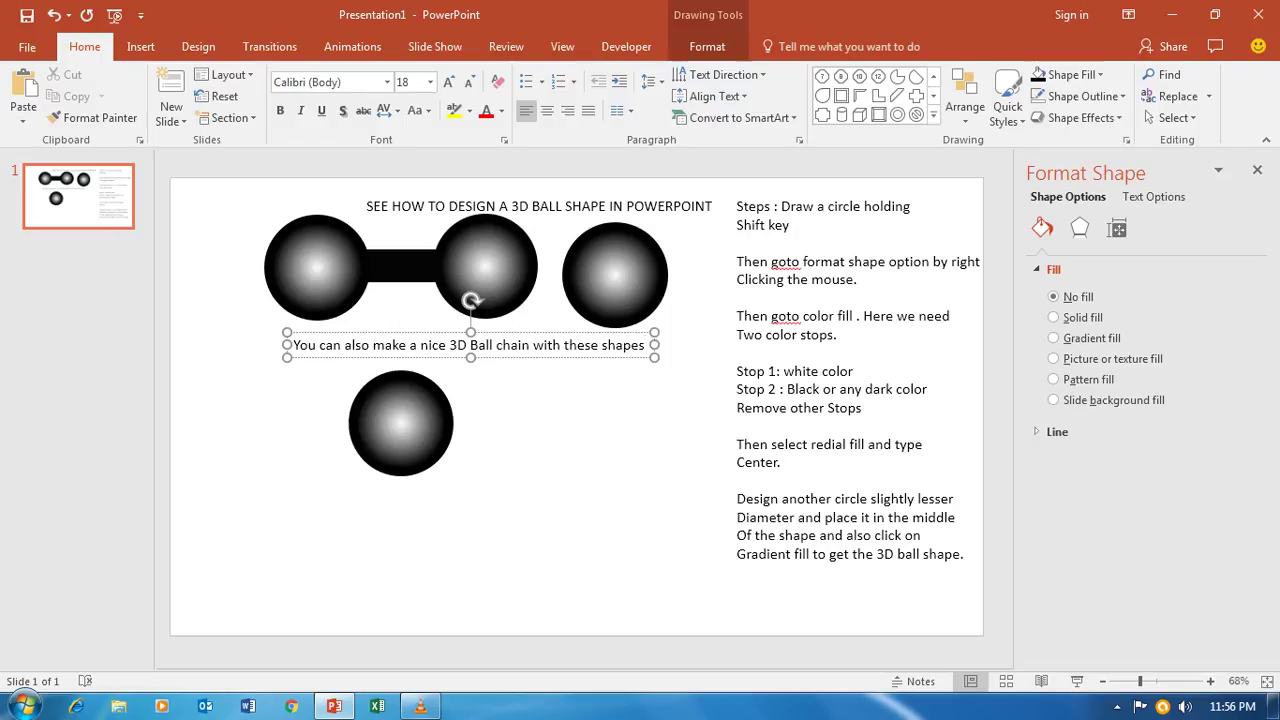
text( just )
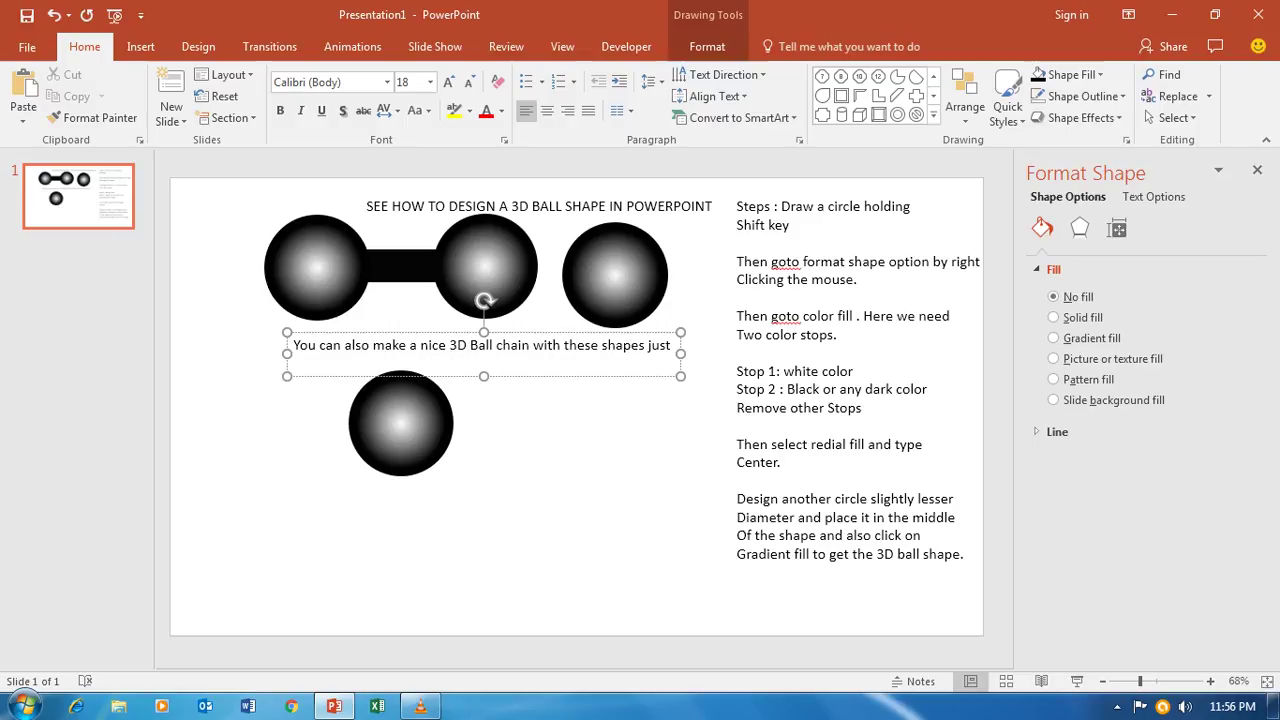
text(col)
key(BackSpace)
key(BackSpace)
text(changing )
text(gradie)
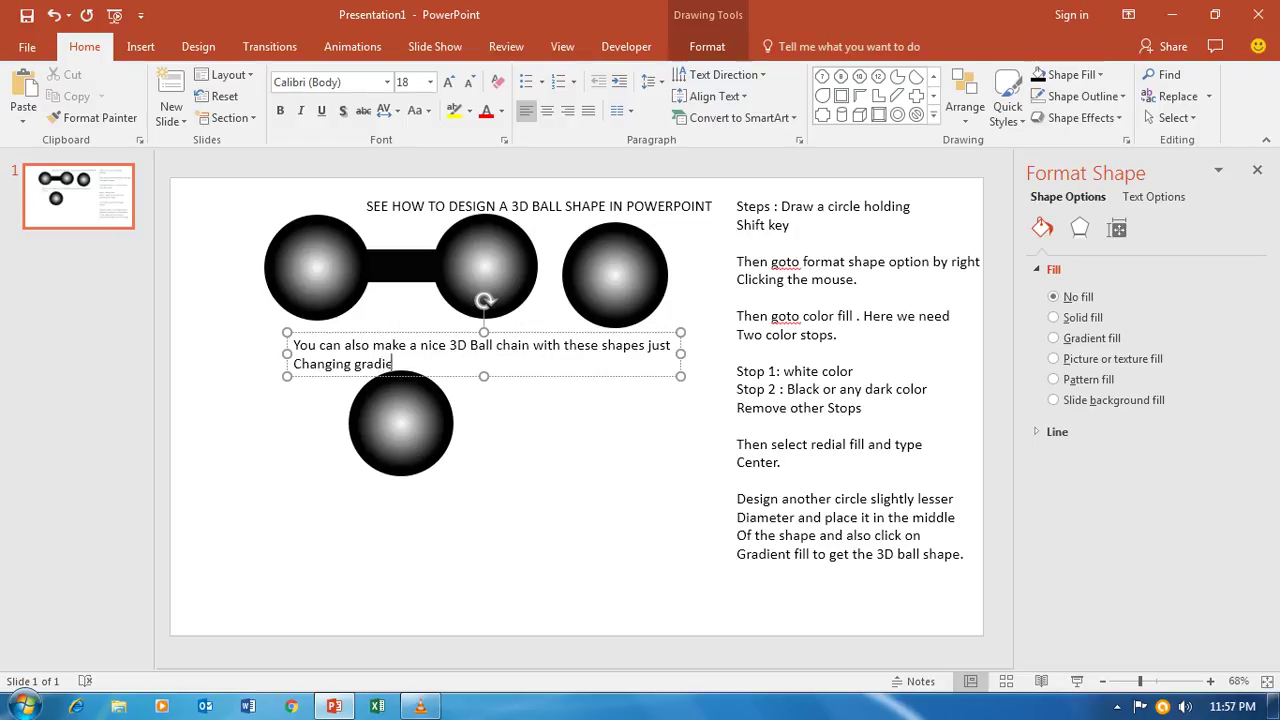
text(nt fil)
text( color of sh)
key(BackSpace)
key(BackSpace)
key(BackSpace)
key(BackSpace)
text(the 3D)
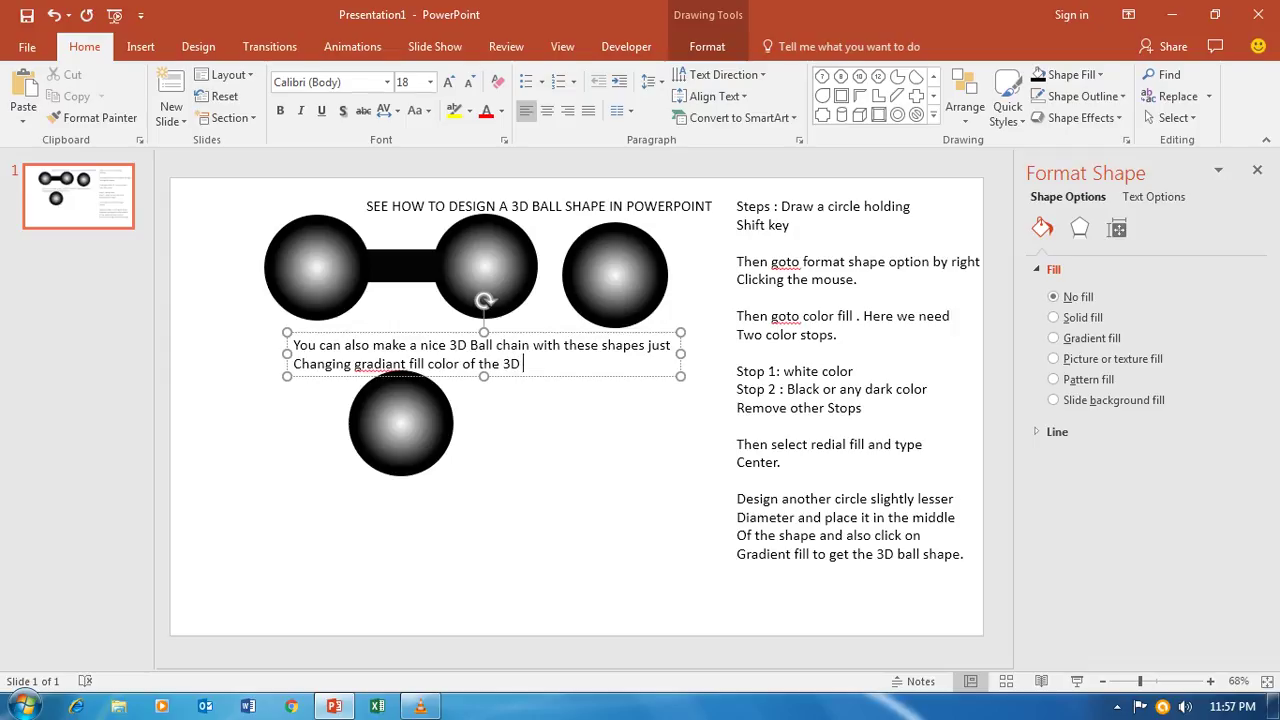
key(BackSpace)
key(BackSpace)
text(balls)
key(Escape)
key(Escape)
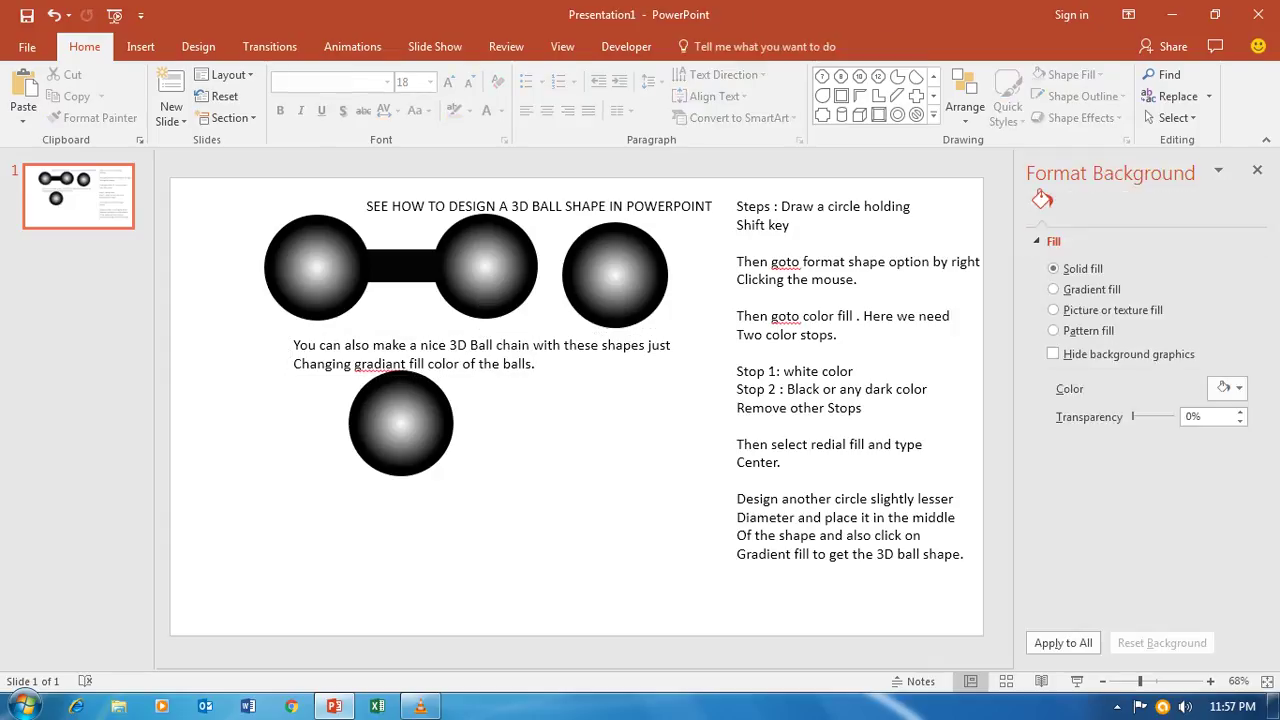
Correct the misspelled 'gradiant' to 'gradient' using the spelling suggestion.
click(380, 364)
double_click(380, 364)
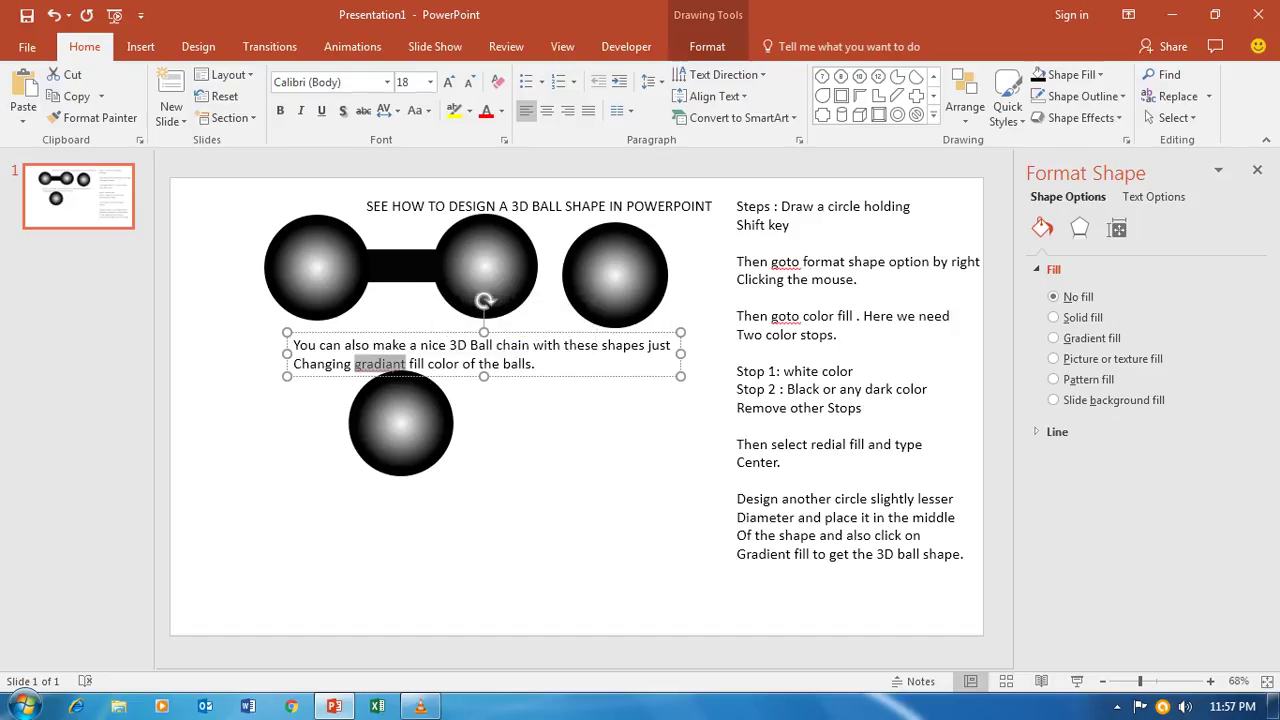
click(393, 364)
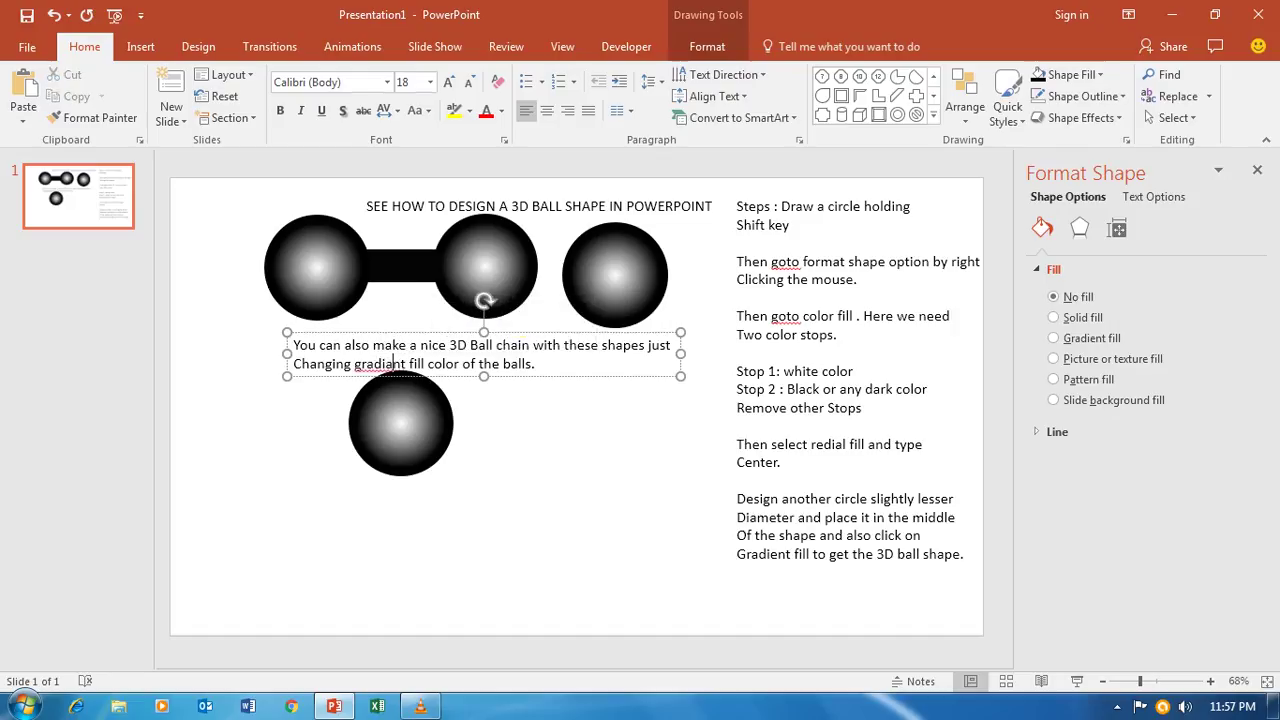
right_click(370, 364)
click(400, 375)
key(Escape)
key(Escape)
click(400, 423)
Move the lower ball to the right and slightly down.
mouse_move(400, 423)
mouse_down()
mouse_move(489, 490)
mouse_move(489, 448)
mouse_up()
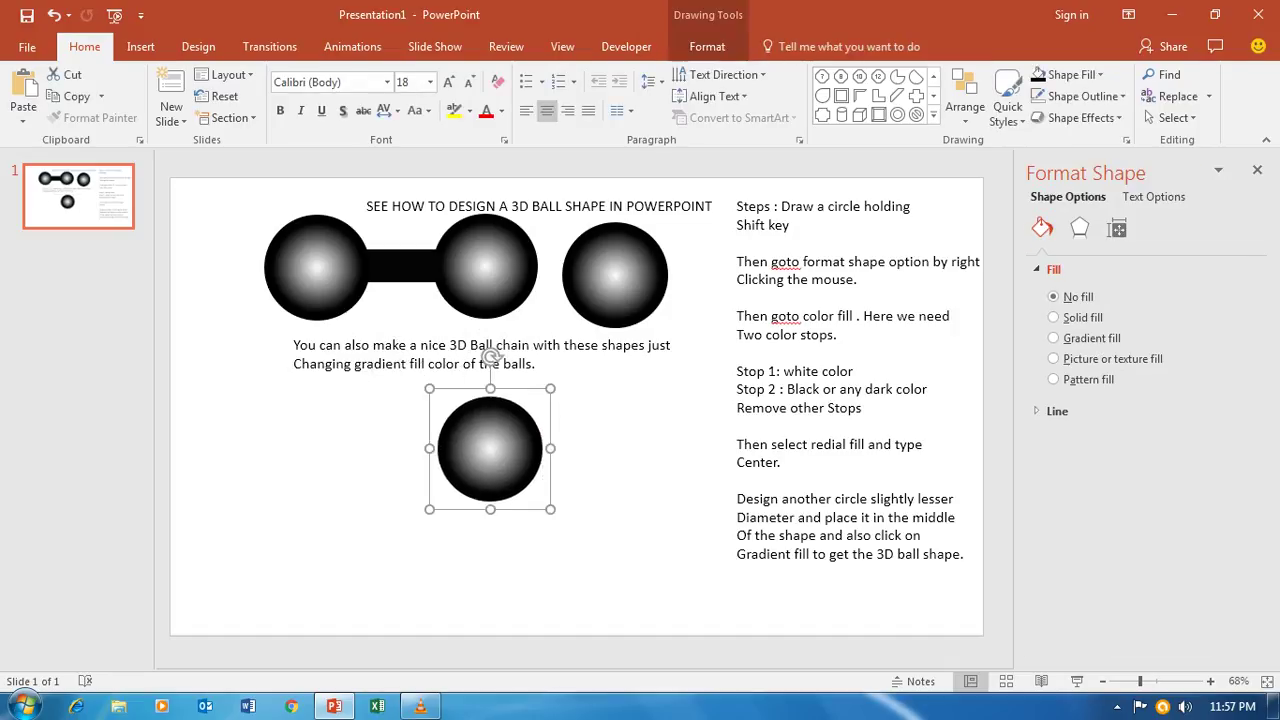
right_click(498, 452)
key(Escape)
Give the ball's outer gradient stop a dark orange colour and set its position to 64%.
click(1053, 338)
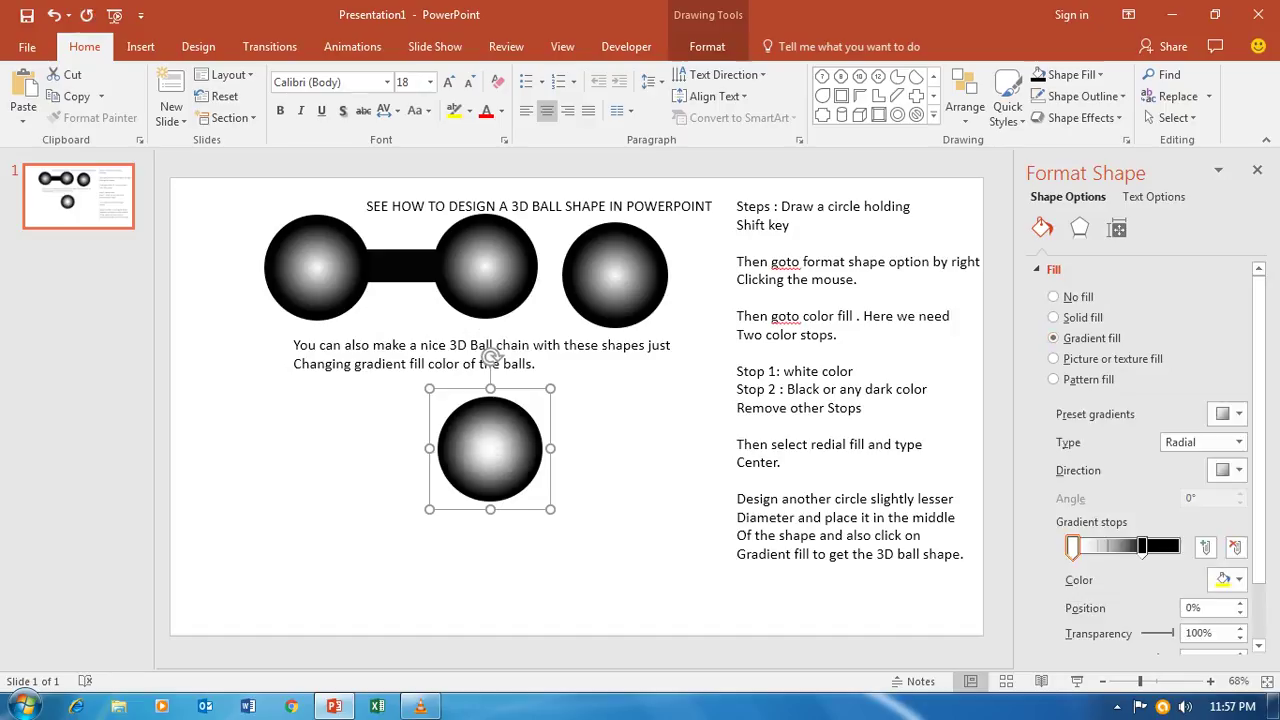
click(1228, 580)
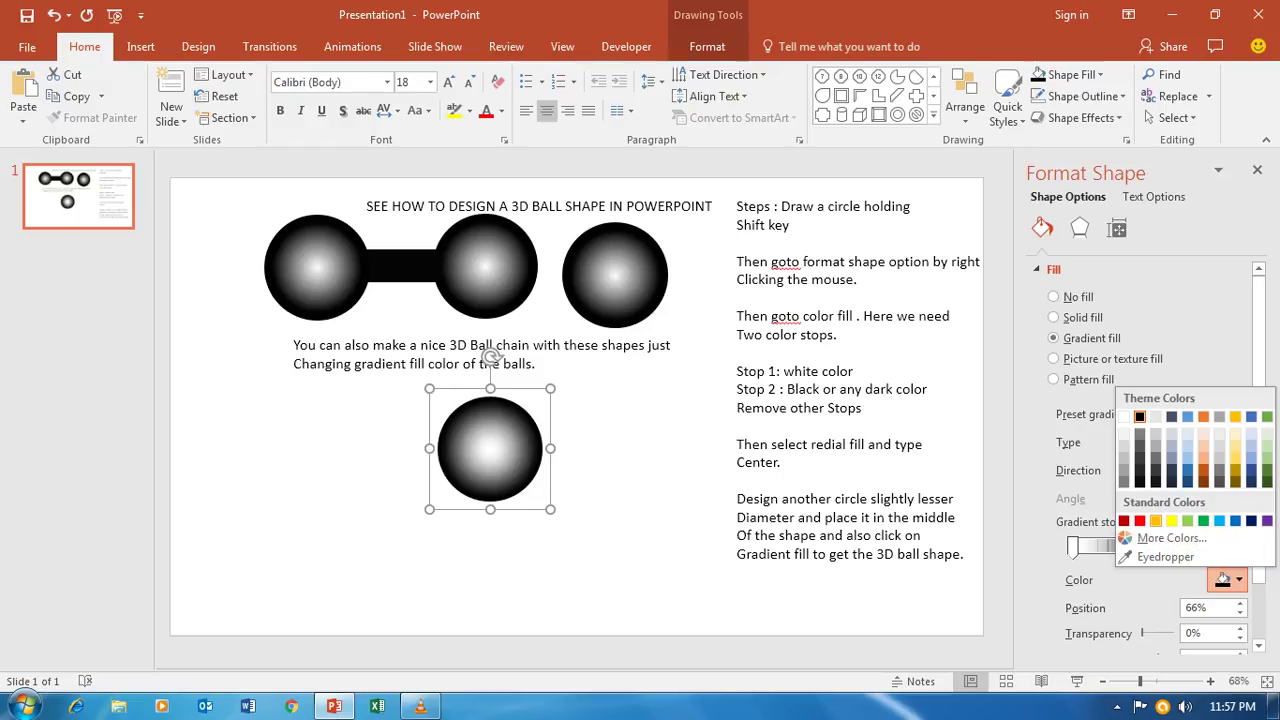
click(1155, 520)
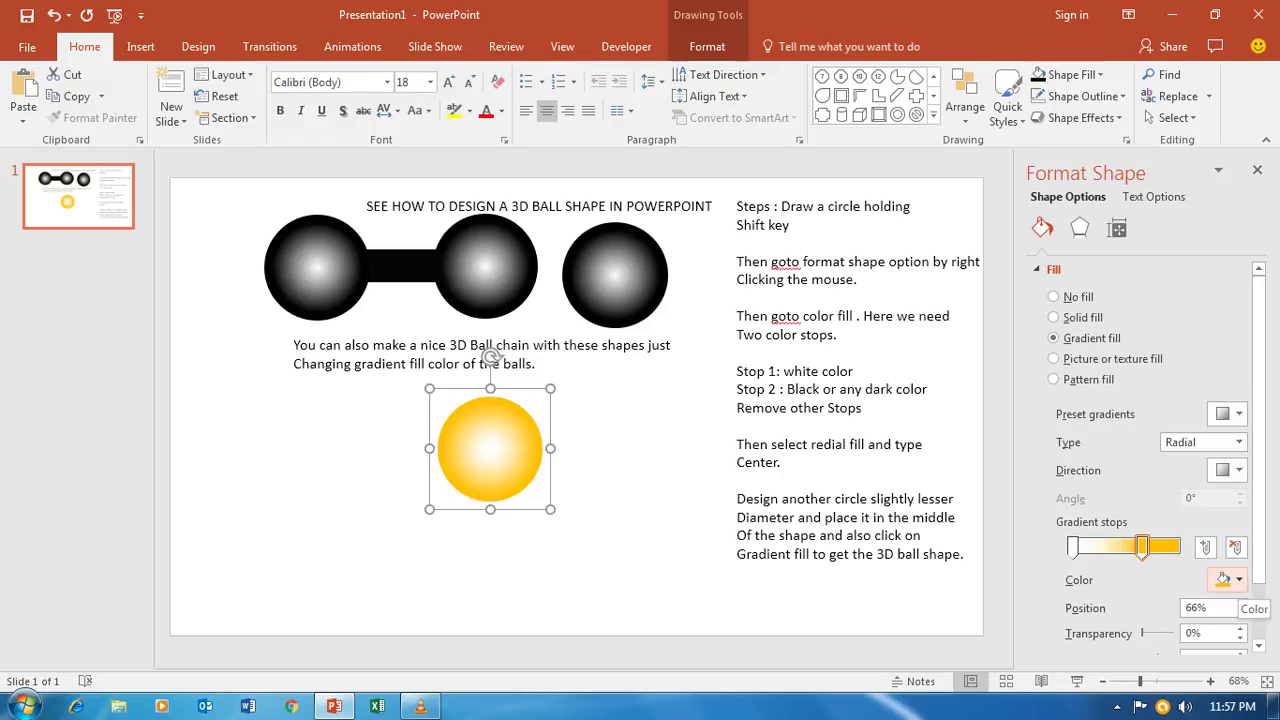
click(1140, 546)
drag(1140, 546, 1130, 546)
click(1223, 579)
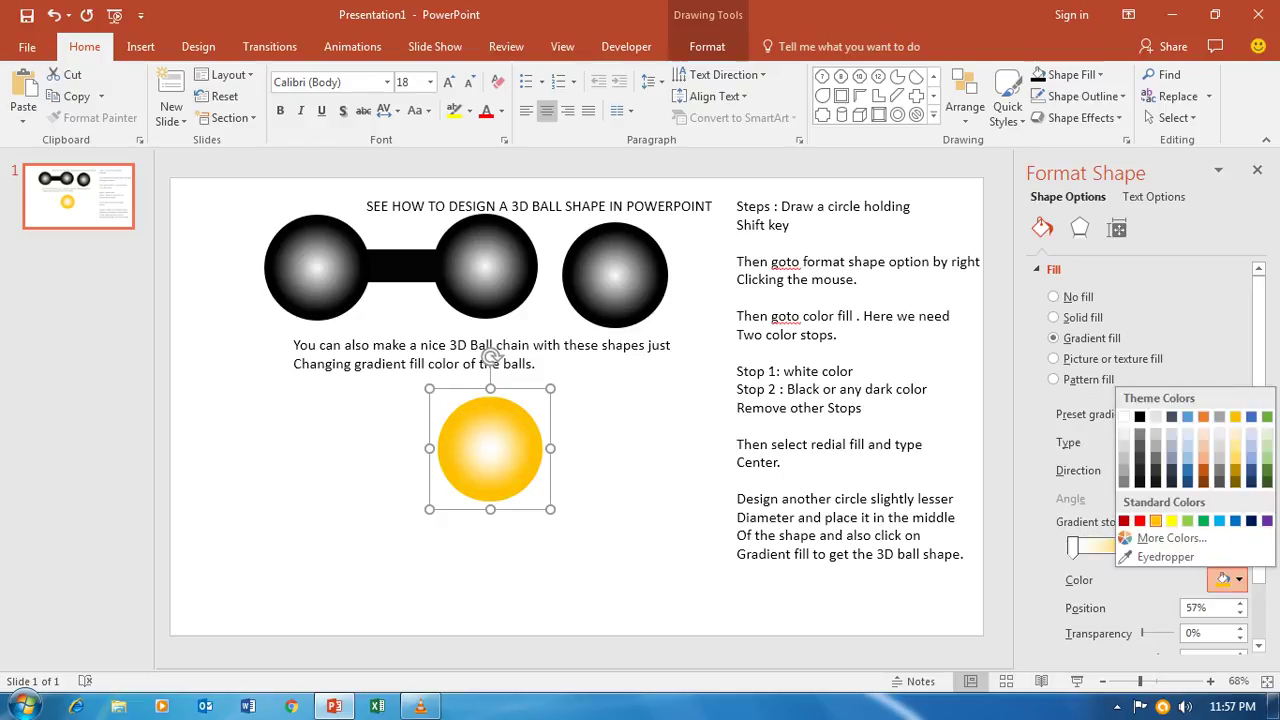
click(1203, 471)
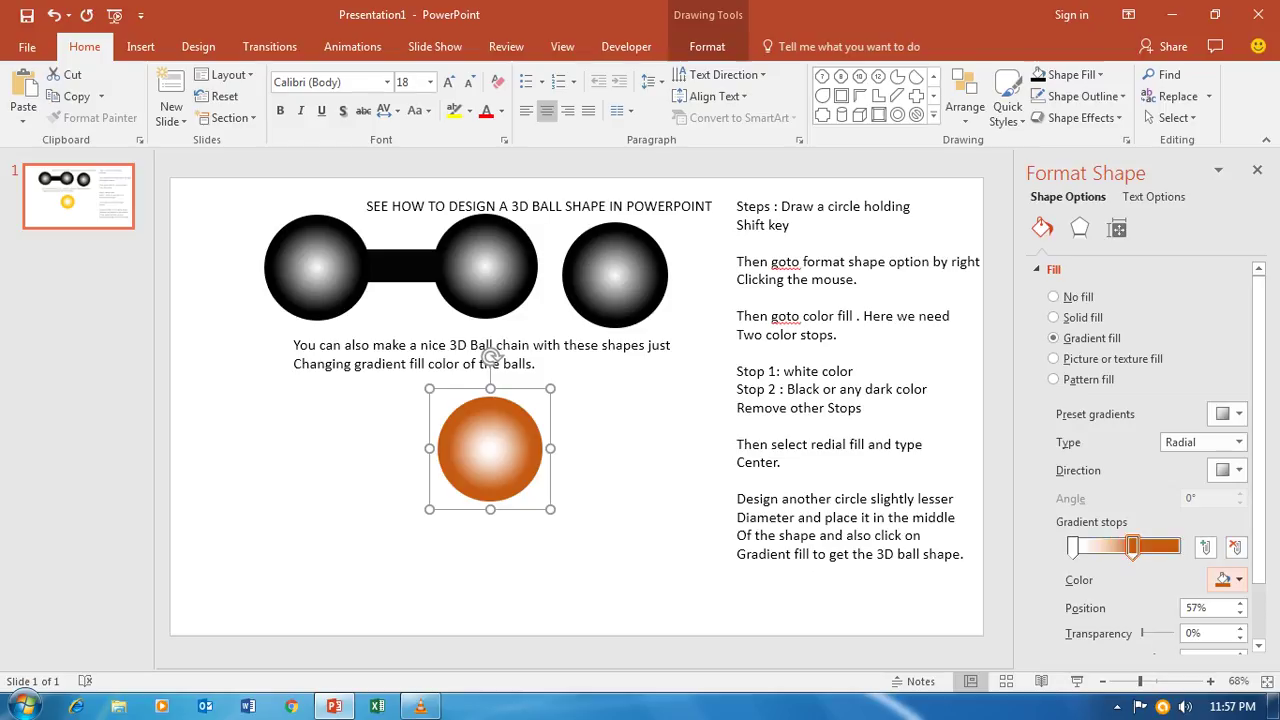
drag(1132, 546, 1128, 546)
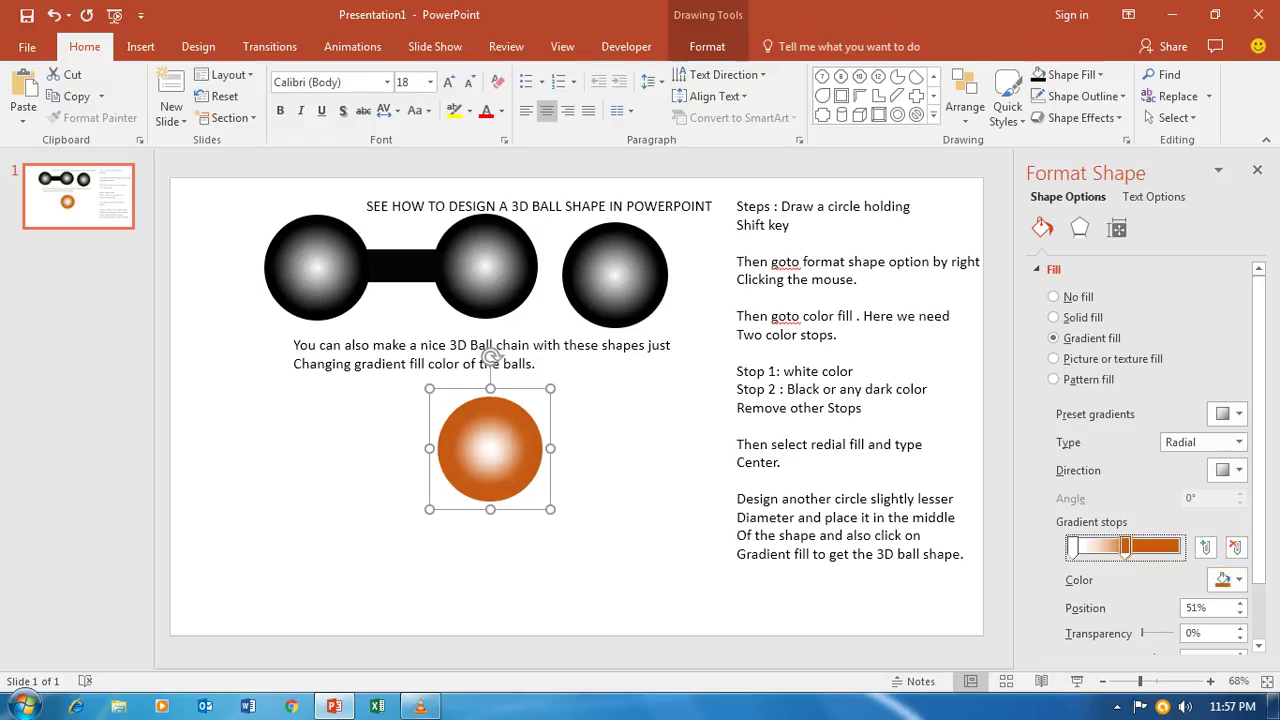
drag(1128, 546, 1140, 546)
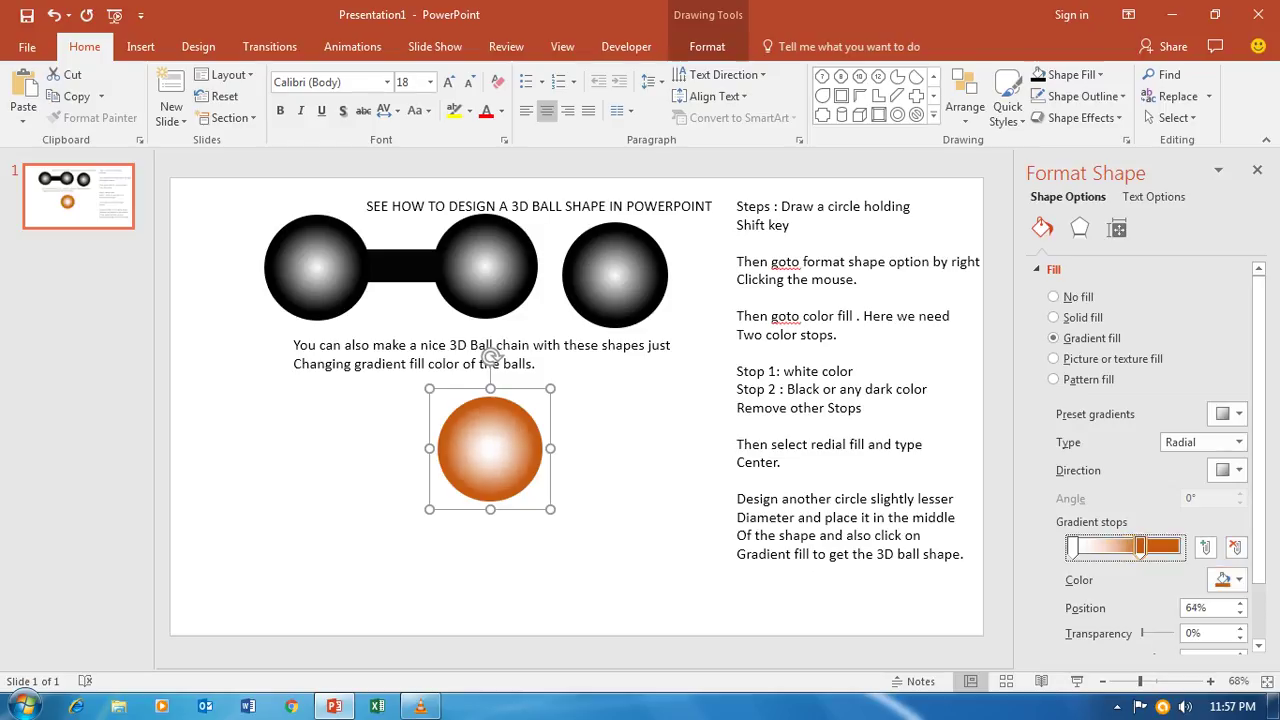
key(Escape)
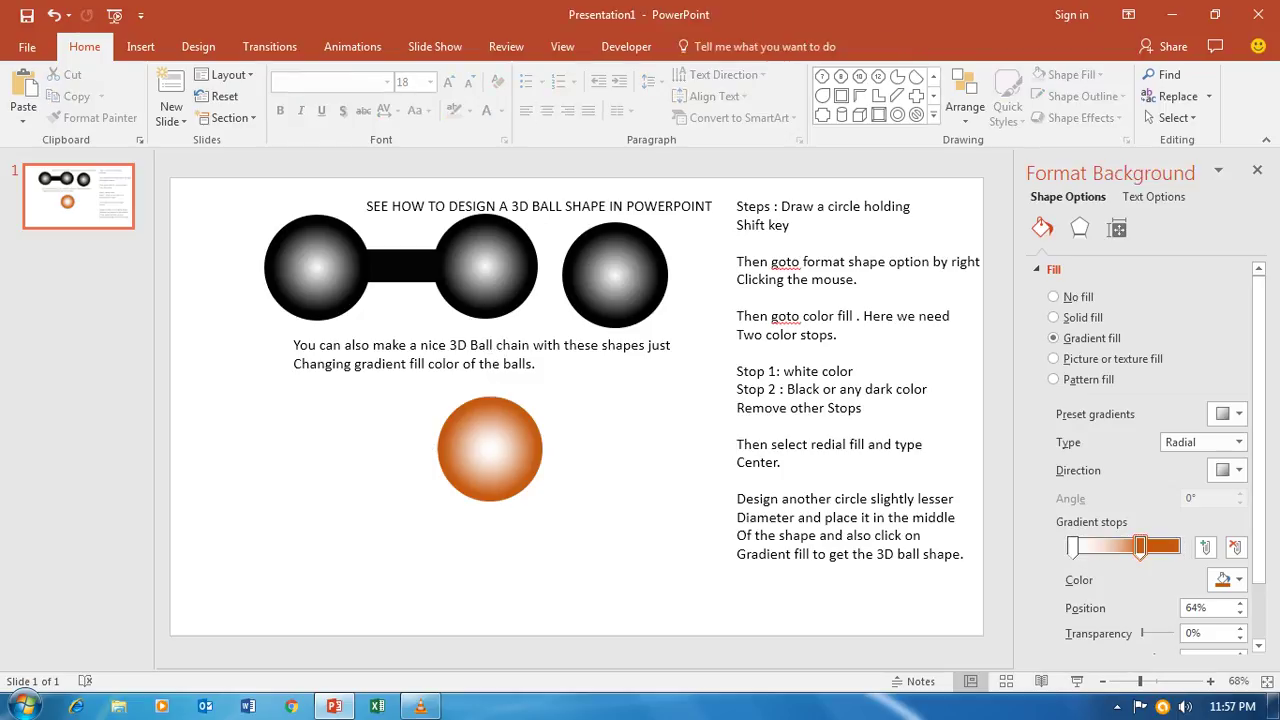
click(490, 420)
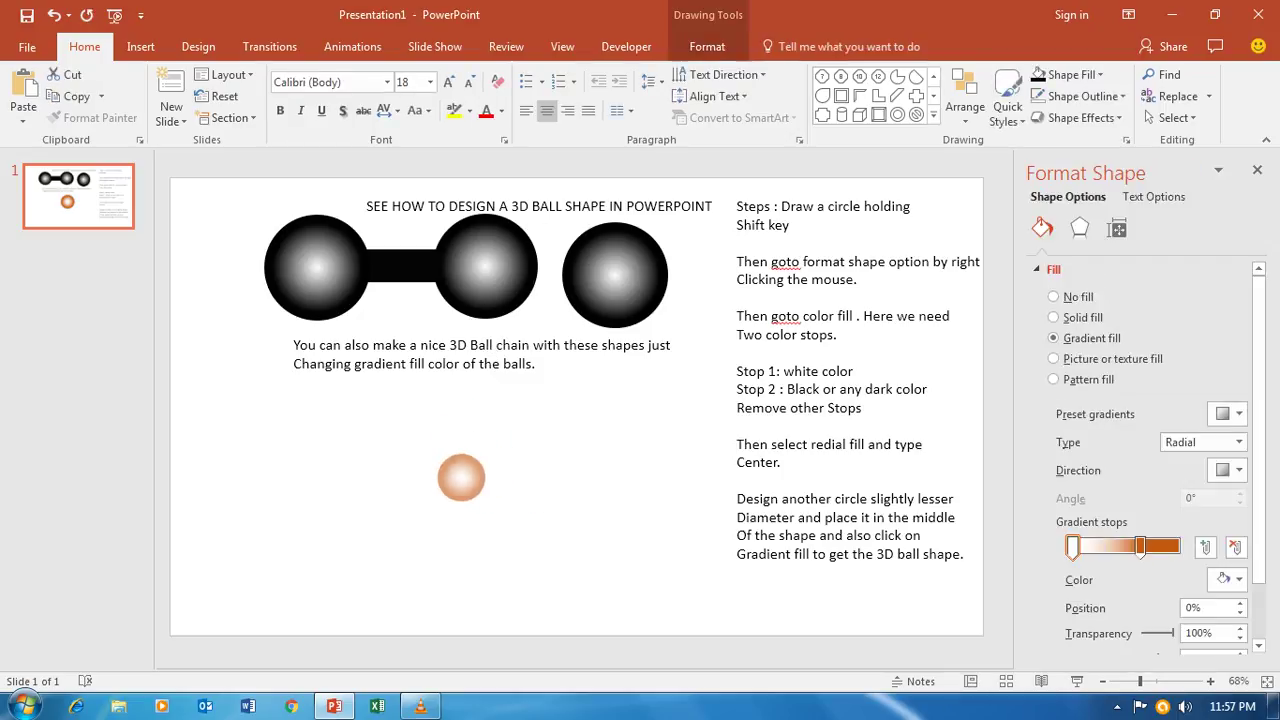
Restore the darker orange ball and move it left, just beneath the start of the caption.
key(ctrl+y)
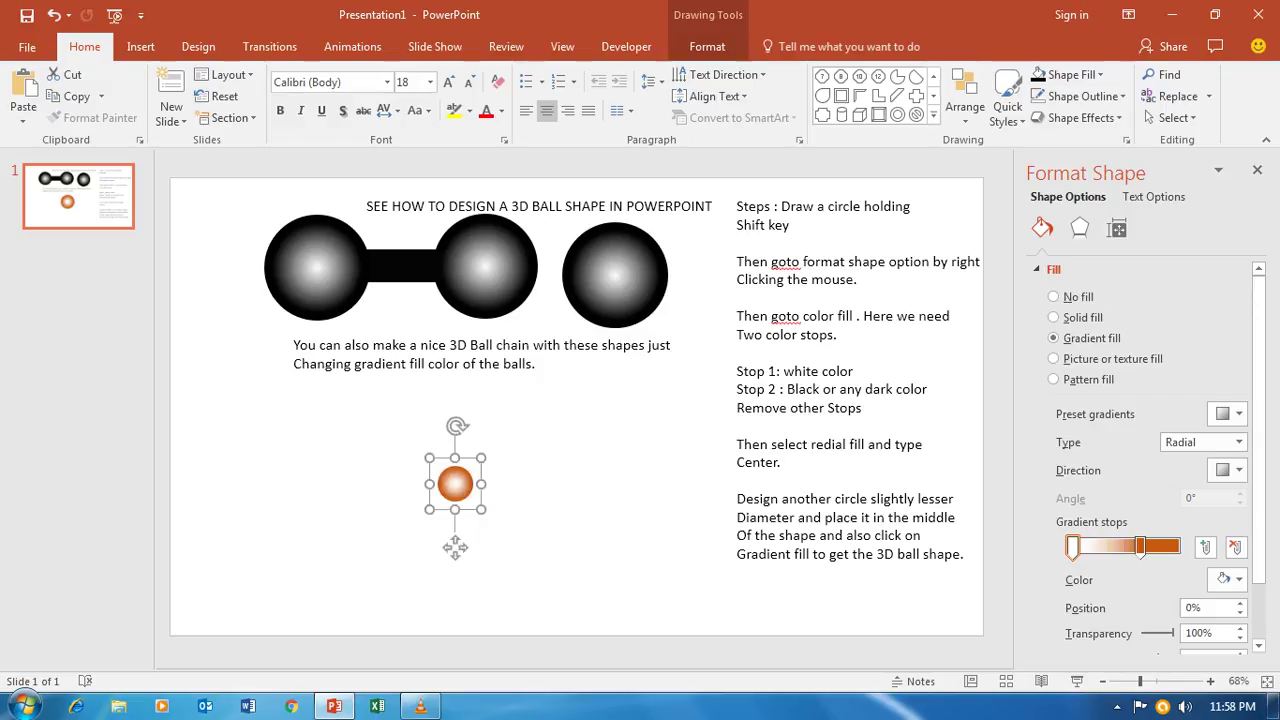
key(ctrl+z)
key(ctrl+y)
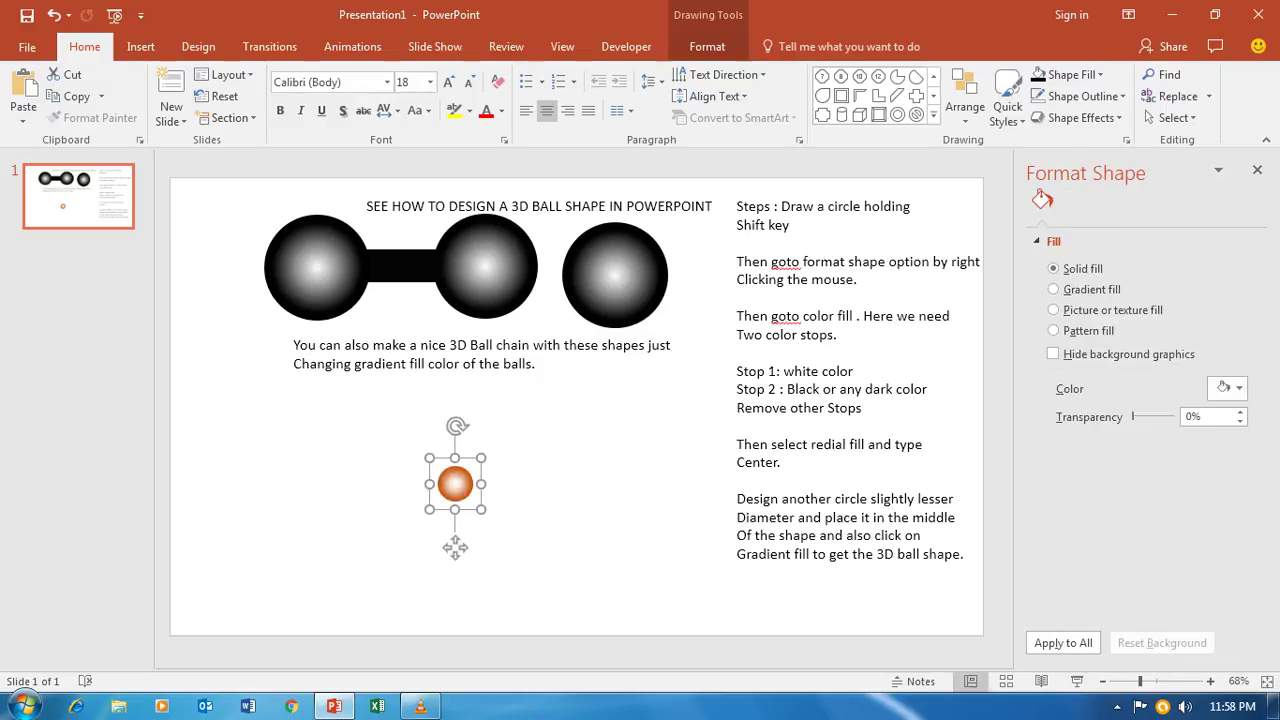
drag(455, 547, 305, 489)
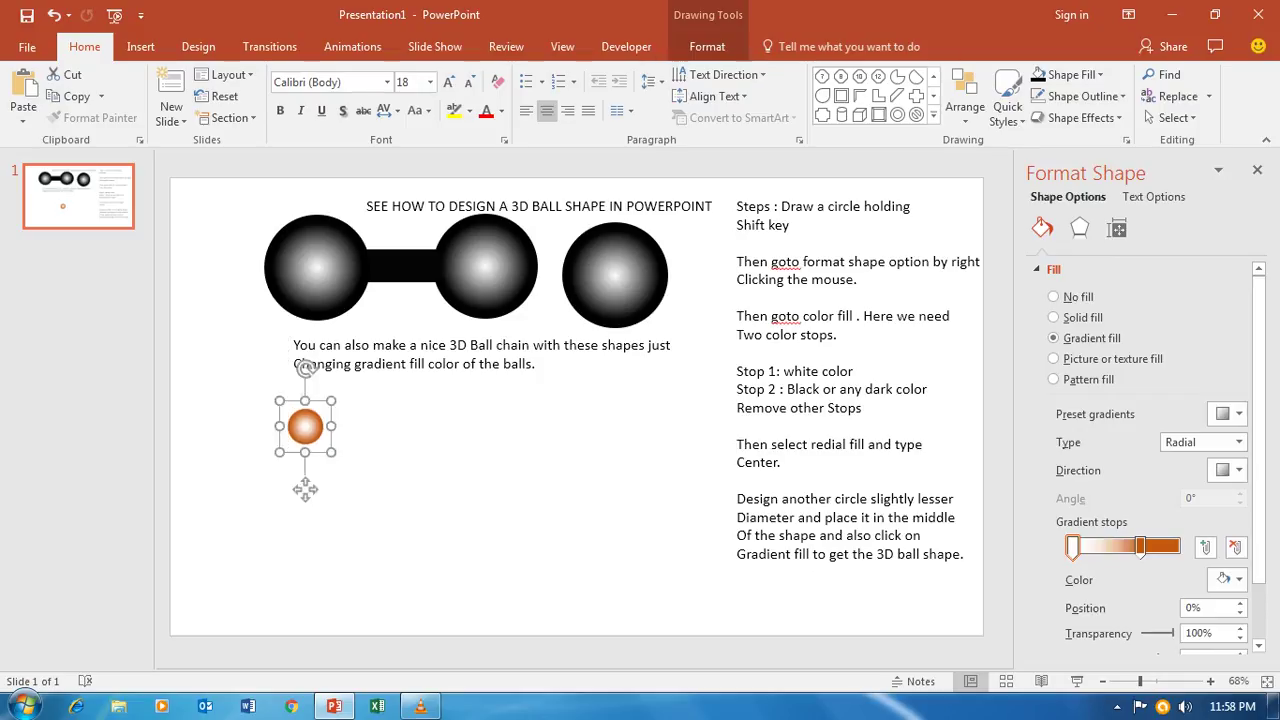
key(Escape)
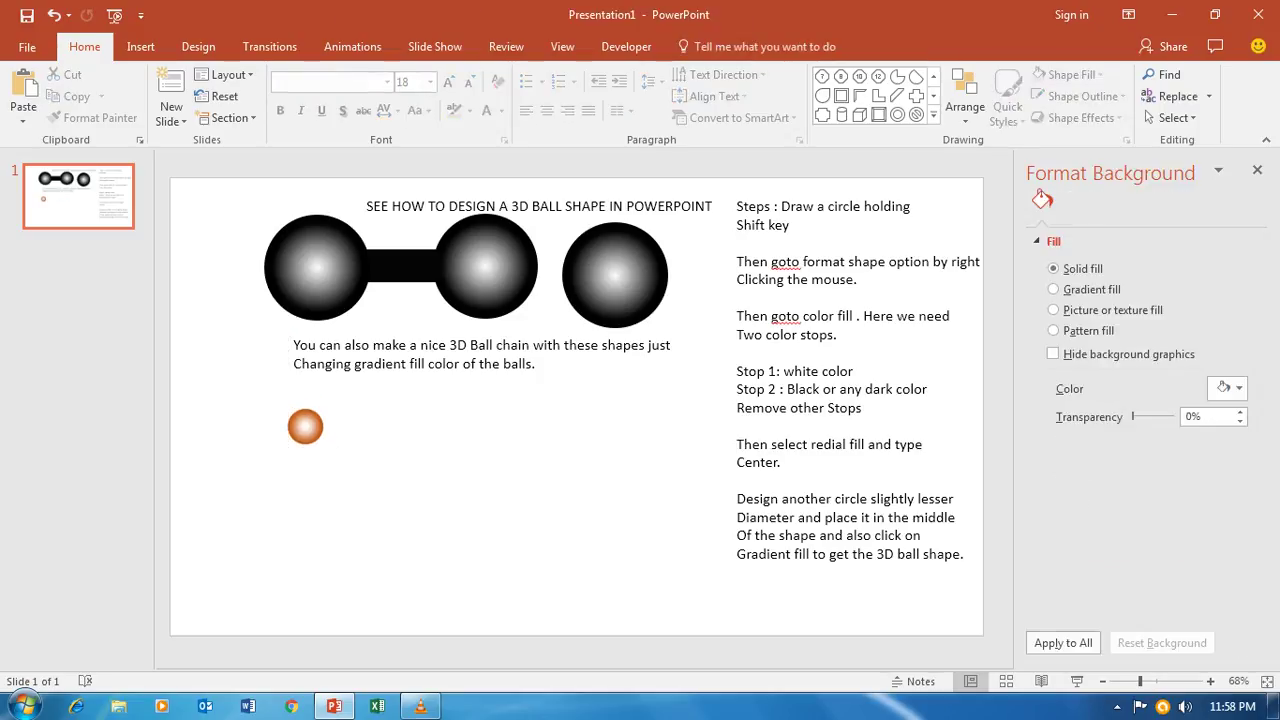
click(933, 114)
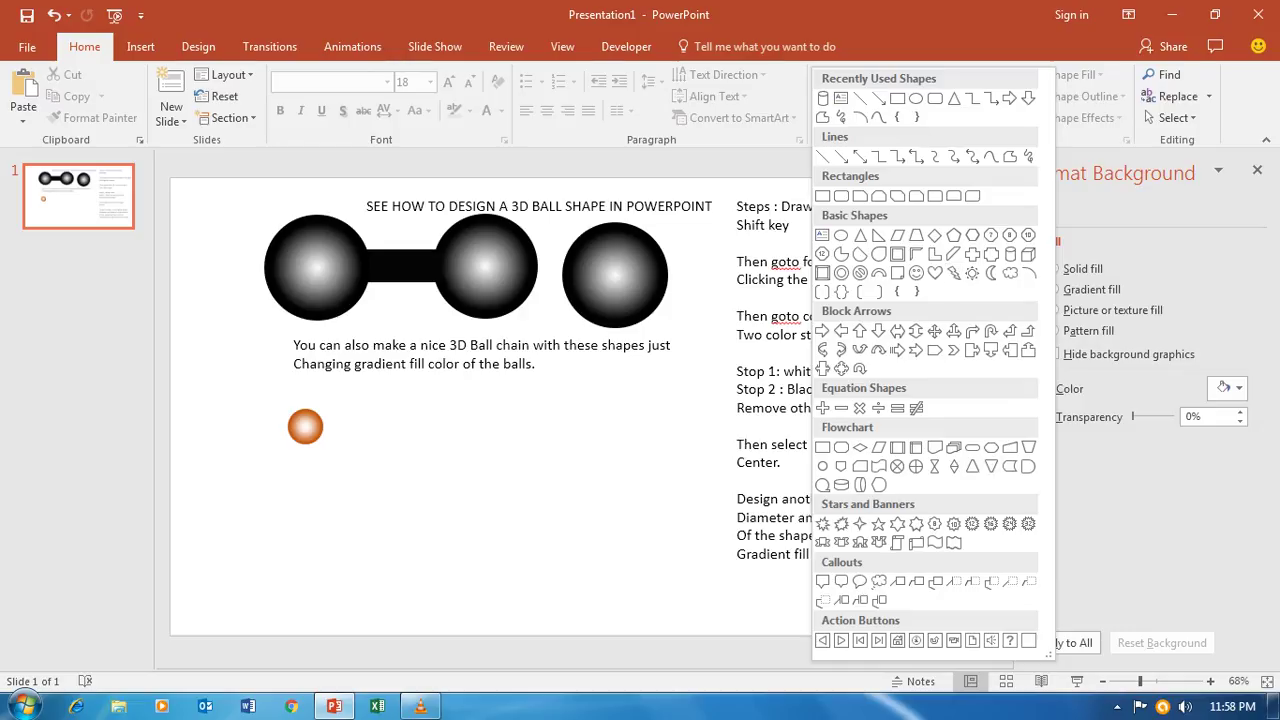
Draw a triangle below the caption, nudge it slightly left, and enter Edit Points mode.
click(954, 98)
drag(437, 410, 616, 544)
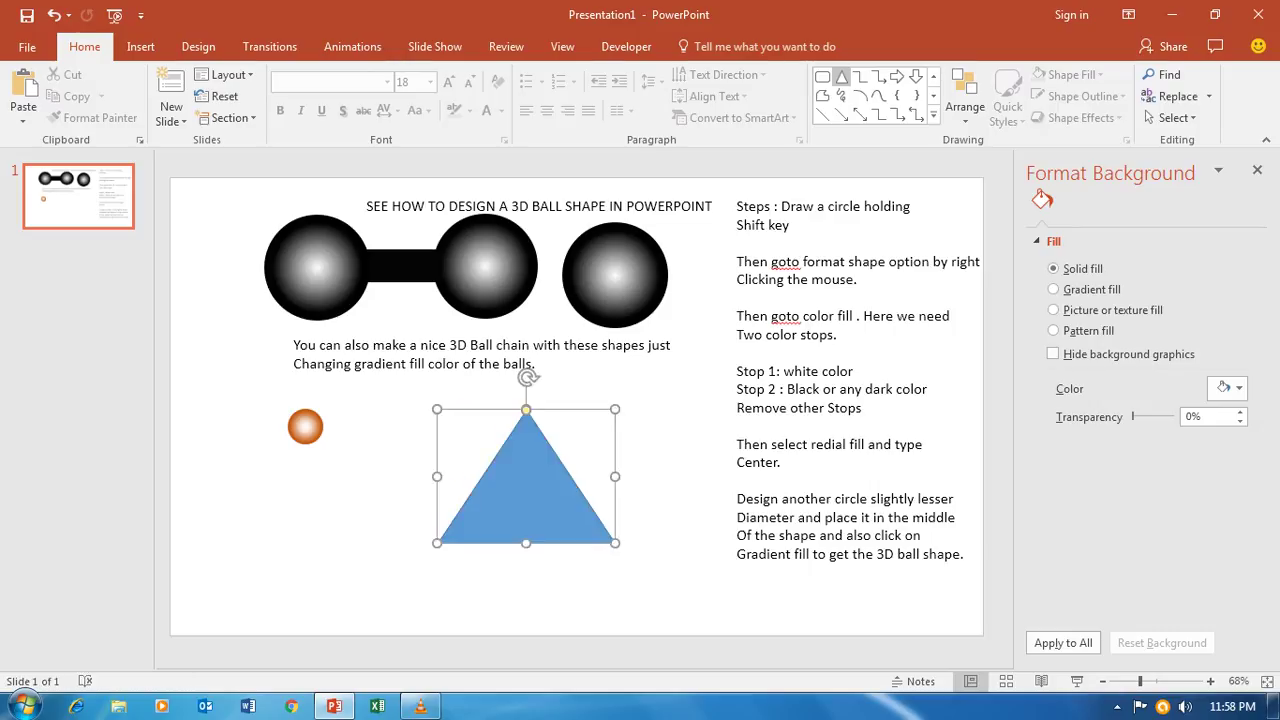
drag(526, 480, 506, 480)
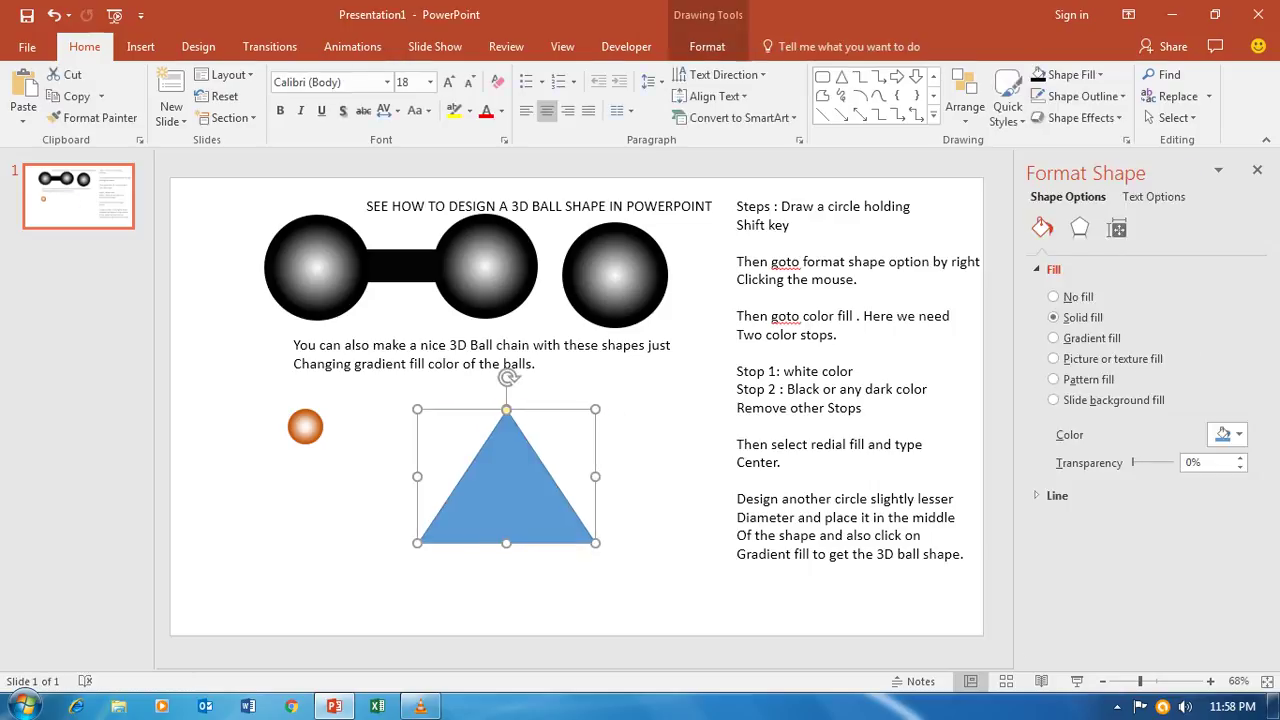
right_click(506, 508)
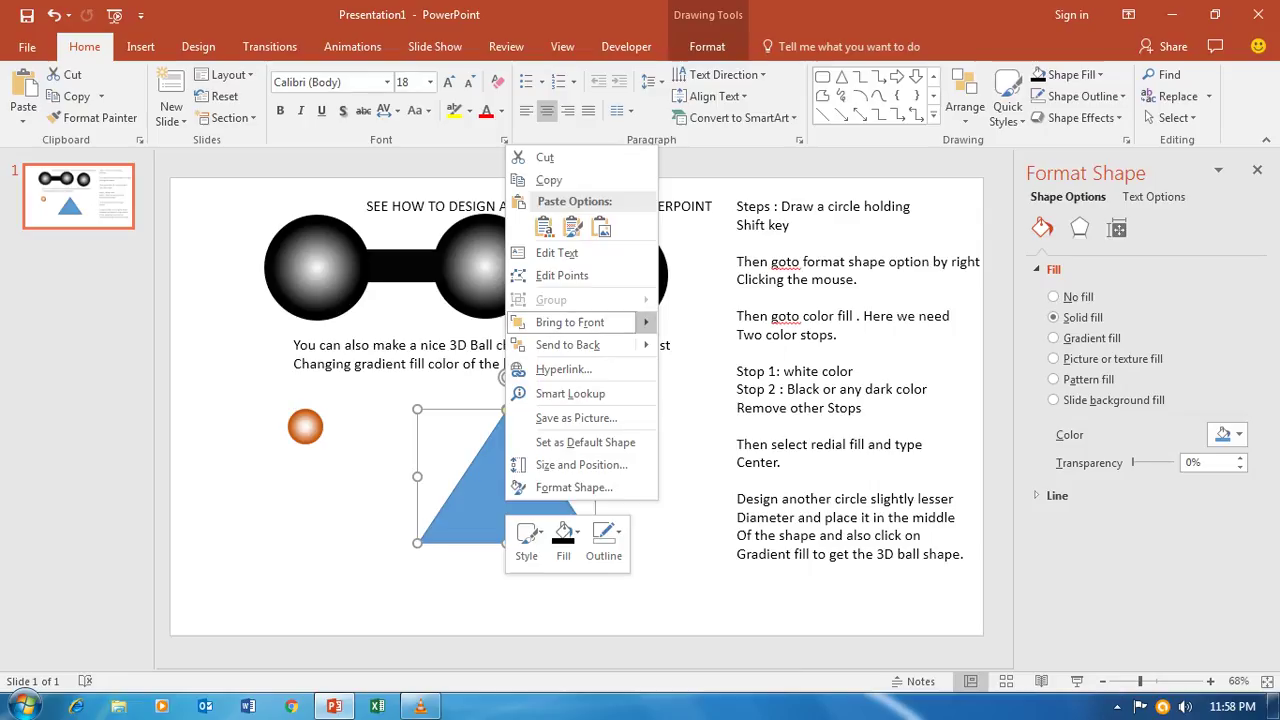
click(562, 275)
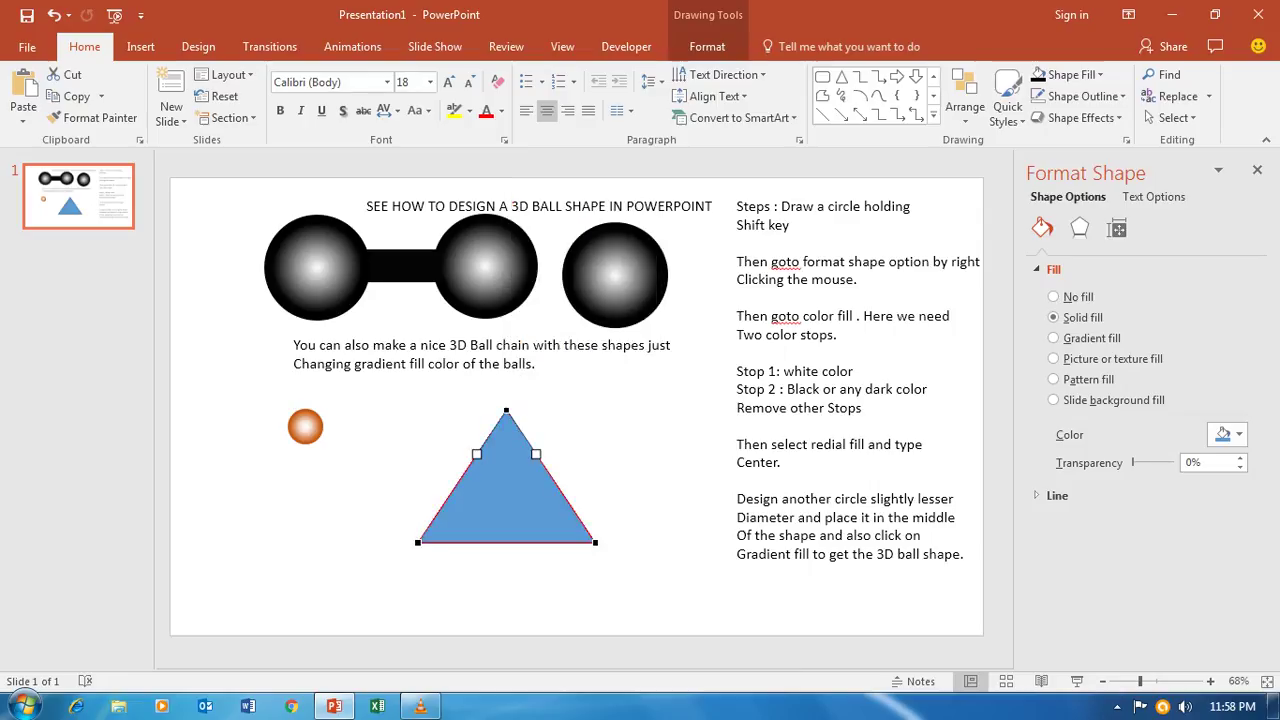
Make the triangle's top vertex a smooth point and widen it into a rounded bell.
right_click(506, 410)
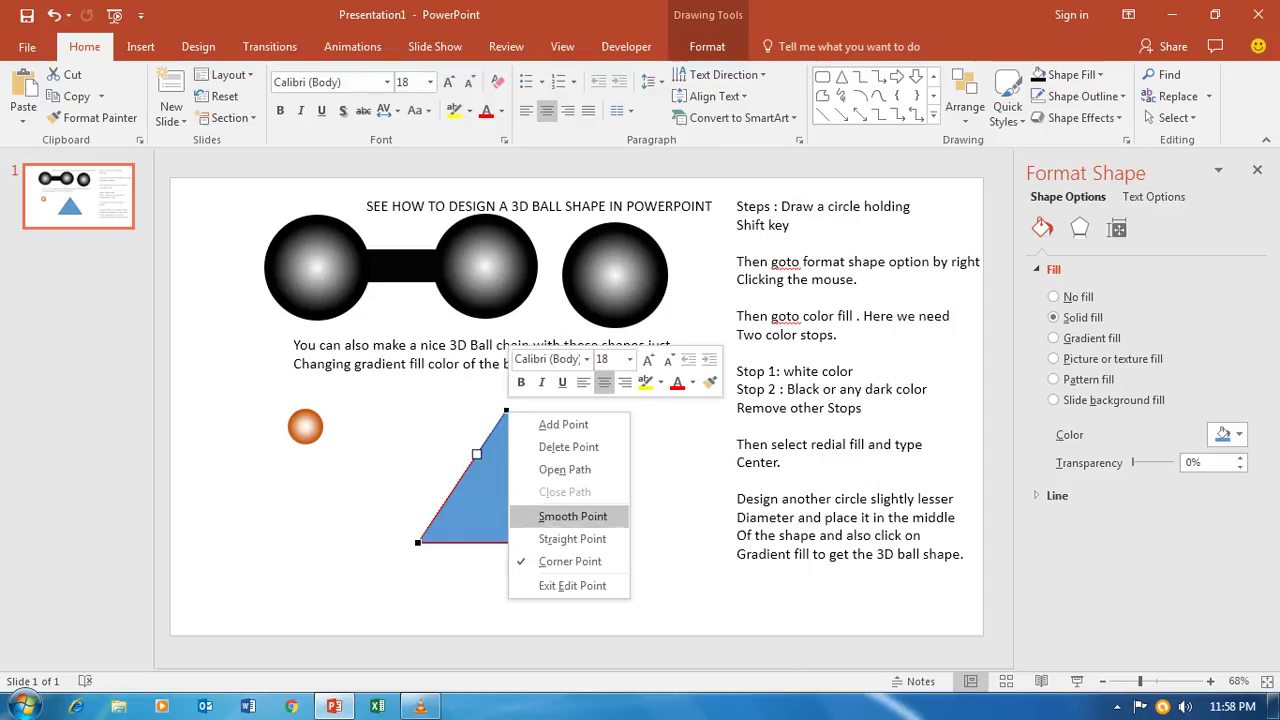
click(572, 516)
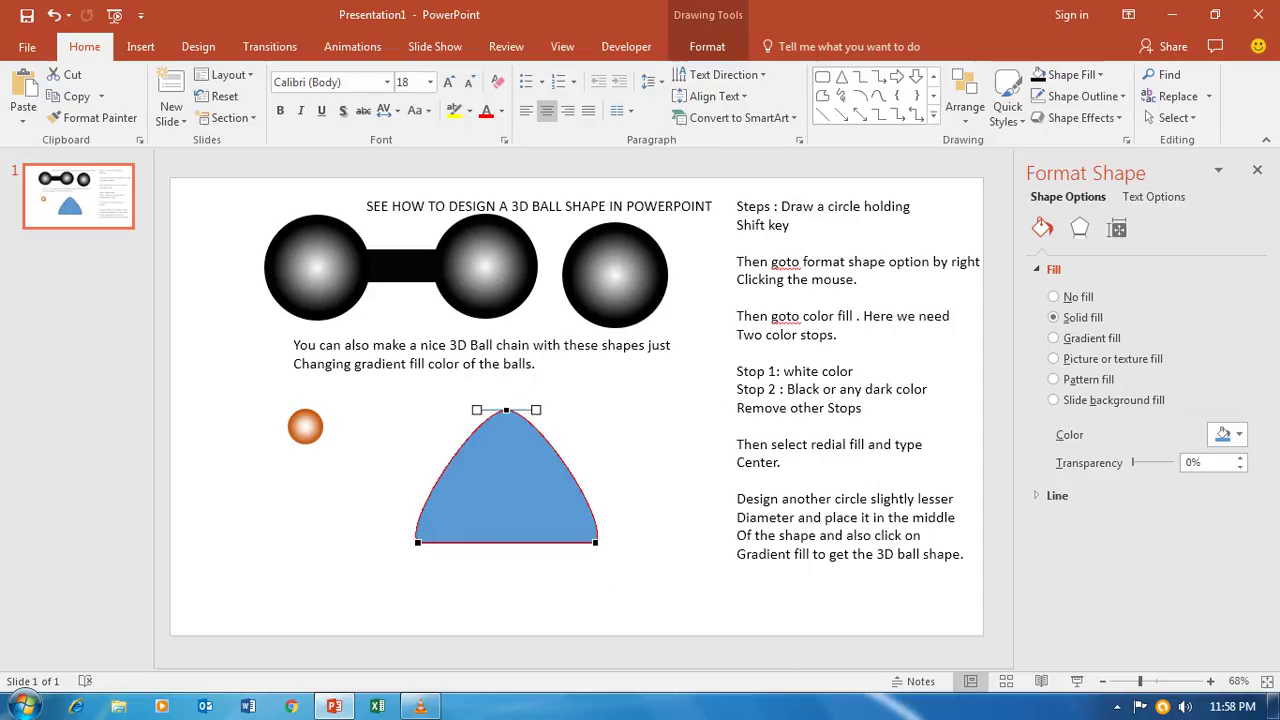
drag(536, 410, 556, 410)
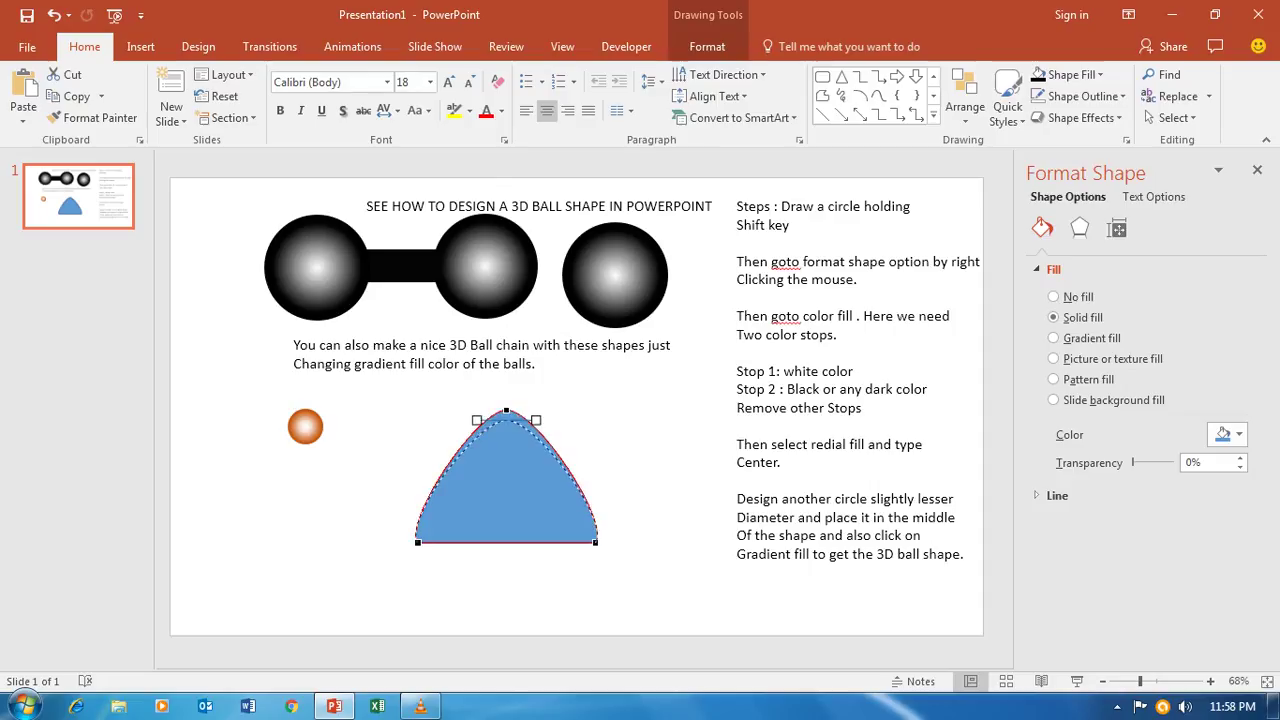
click(680, 590)
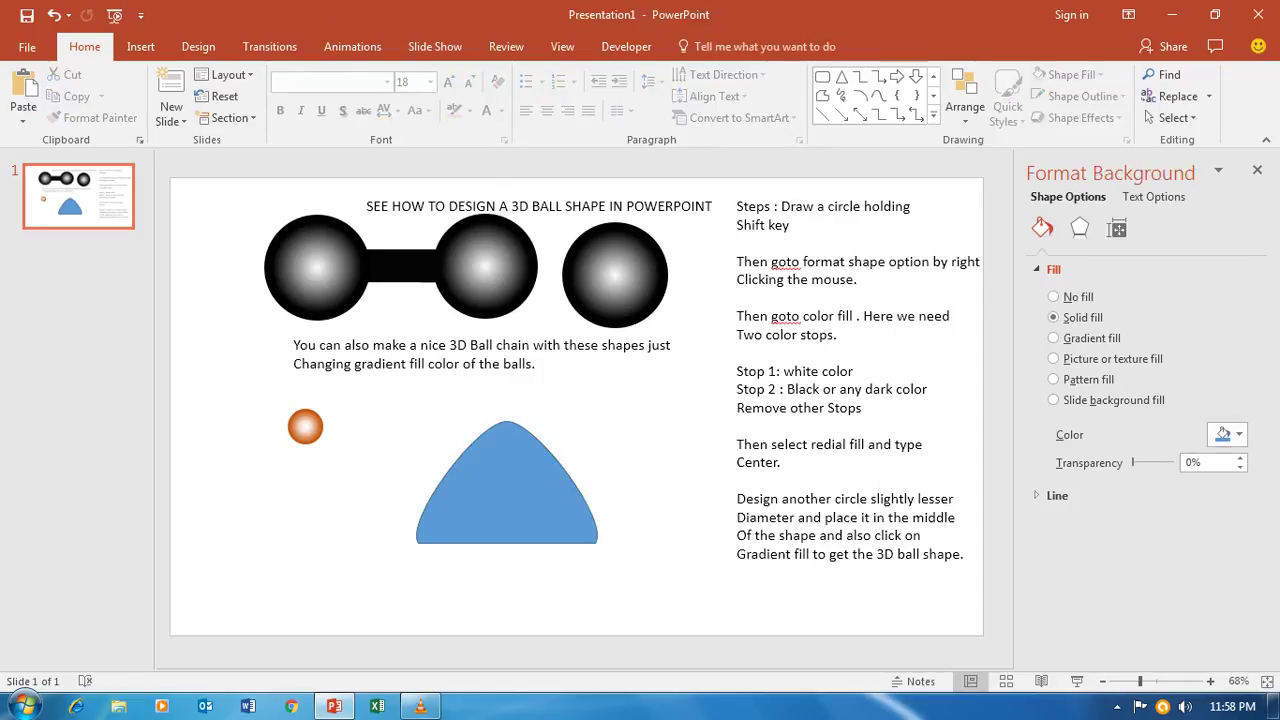
Flip the bell shape vertically into a downward bowl, then select the orange ball and the bowl.
click(506, 480)
click(965, 100)
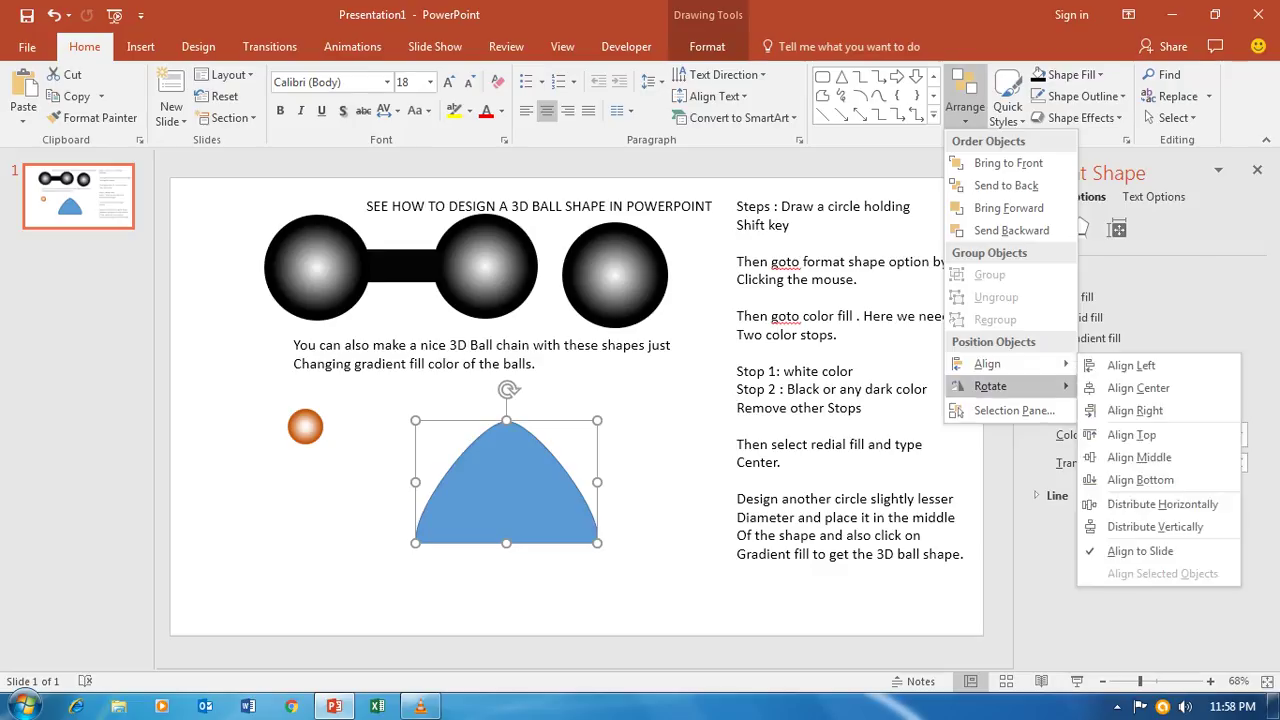
mouse_move(1008, 386)
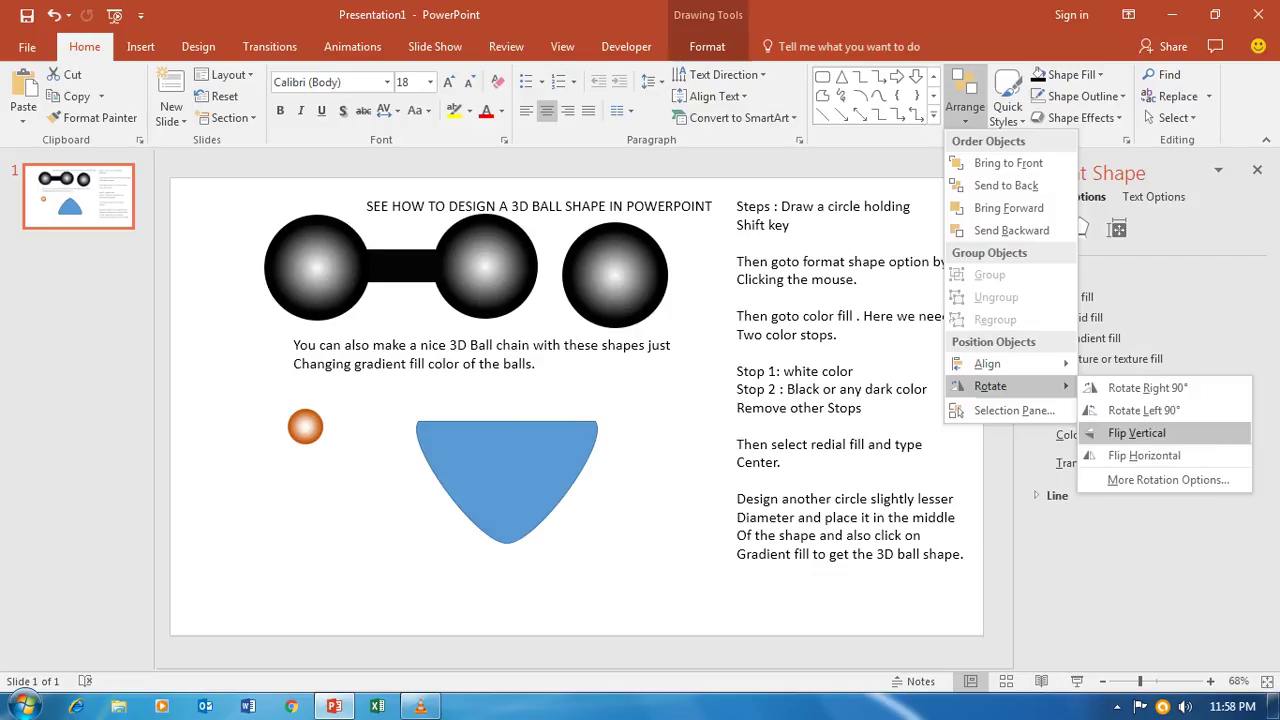
click(1137, 432)
click(500, 571)
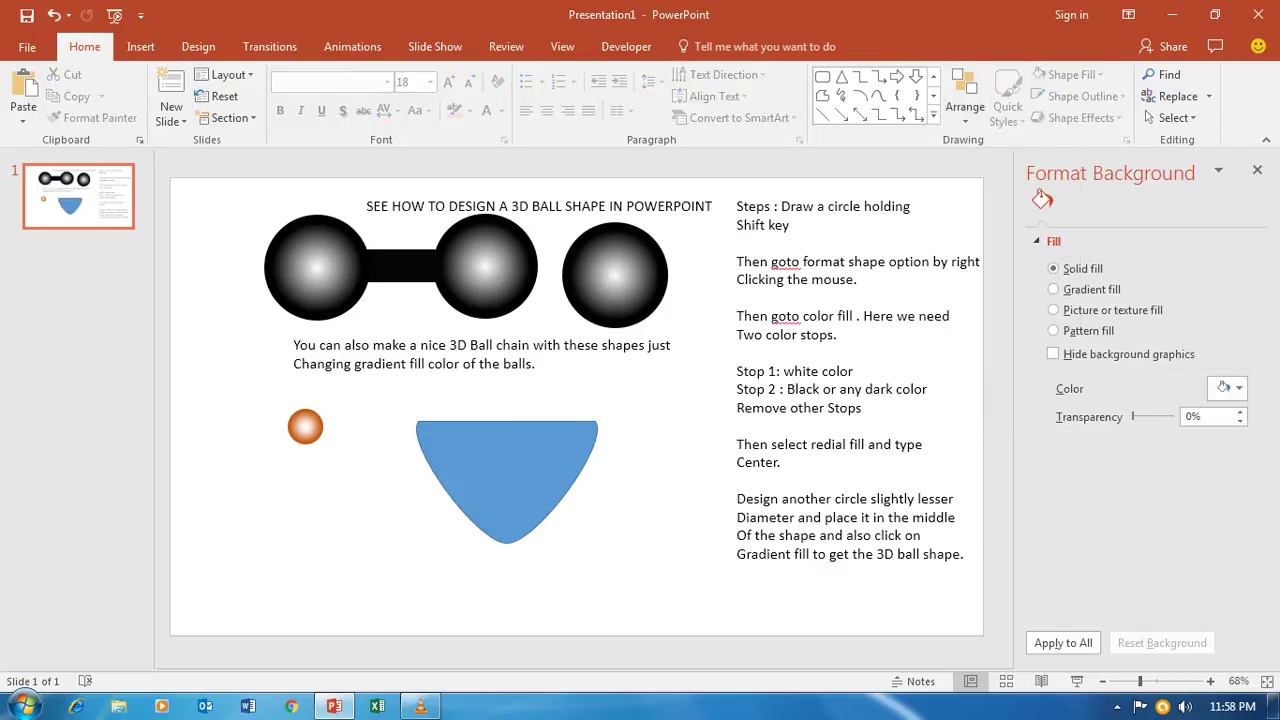
click(305, 426)
click(506, 470)
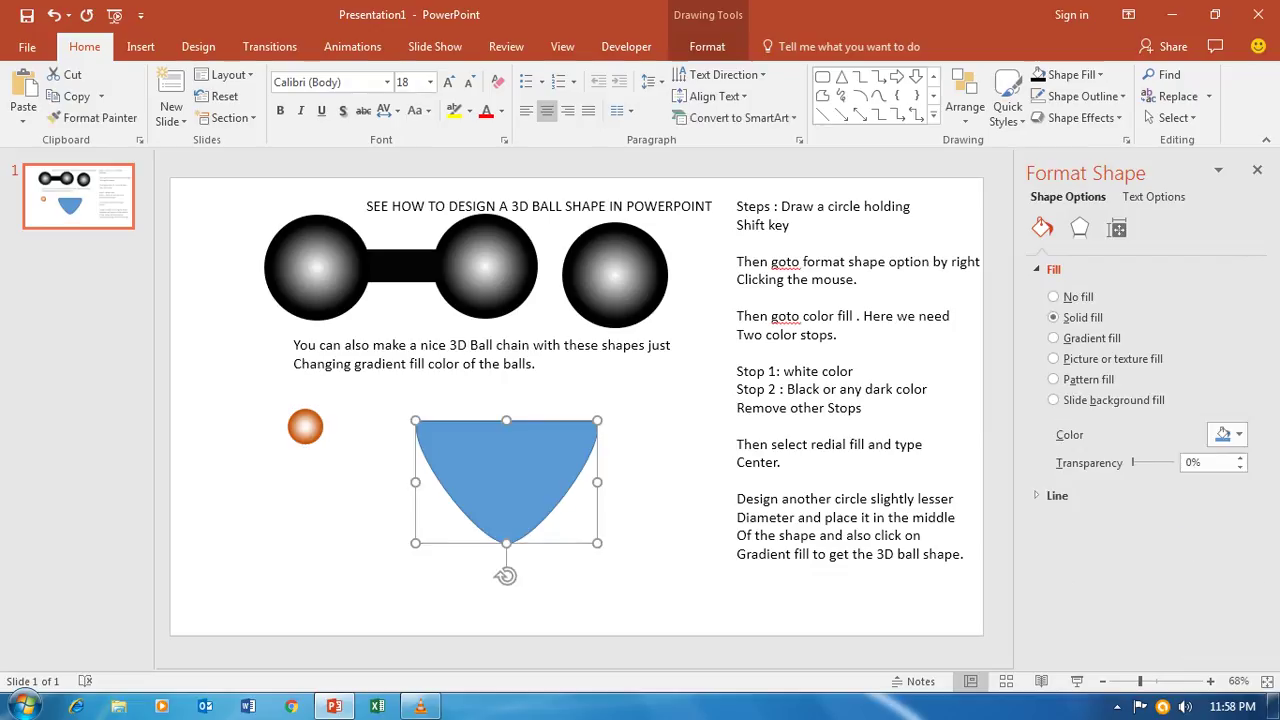
Place the orange ball on the bowl's upper left rim and bring it to front.
click(305, 430)
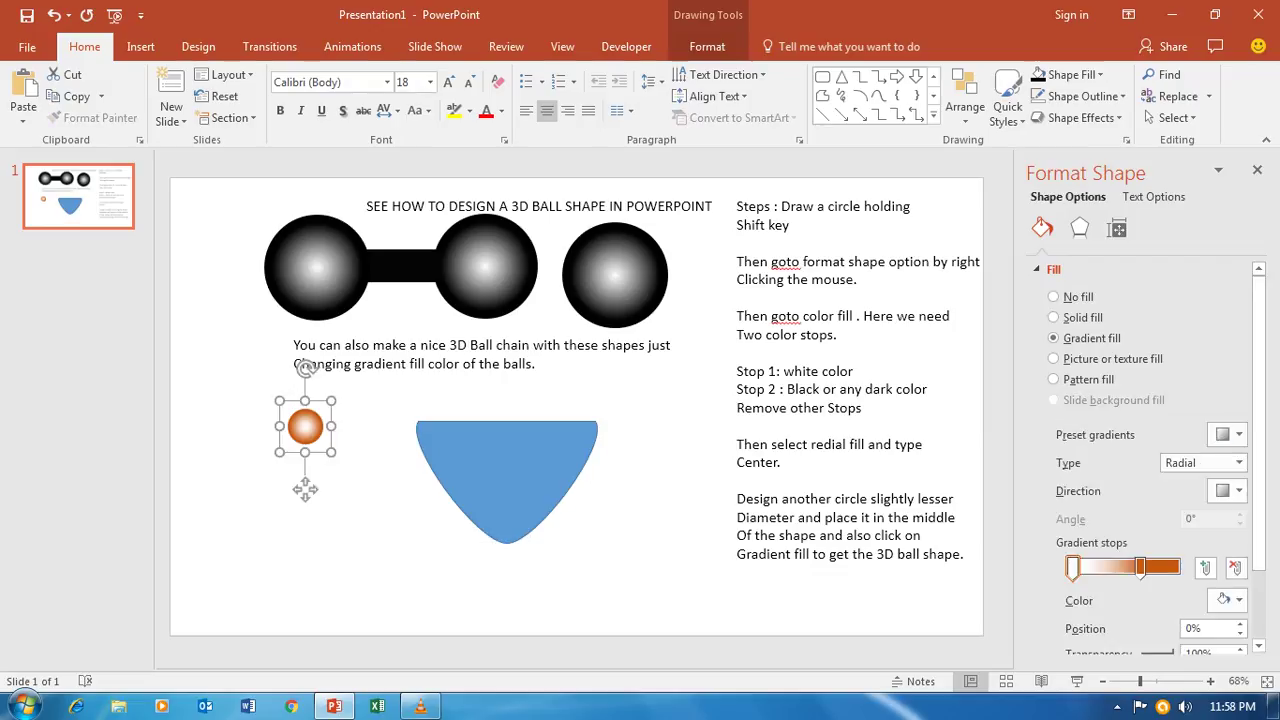
drag(305, 426, 298, 432)
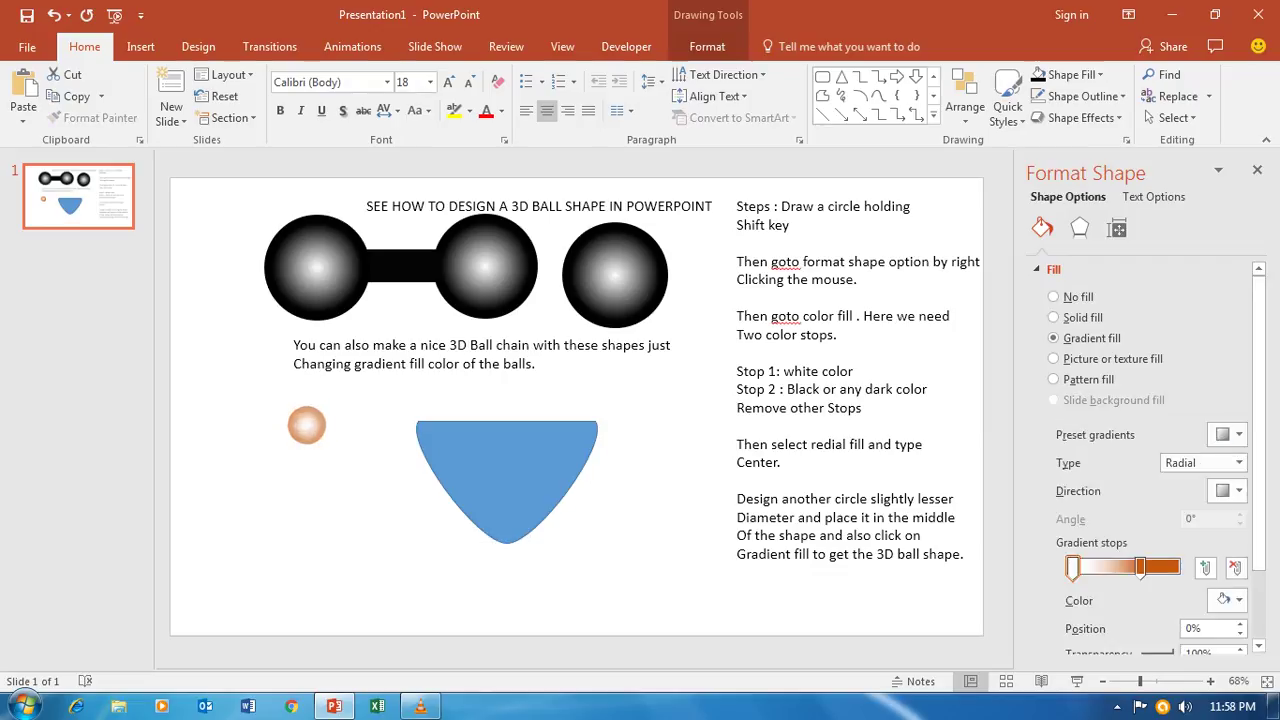
click(298, 432)
mouse_move(298, 432)
mouse_down()
mouse_move(408, 432)
mouse_move(364, 433)
mouse_up()
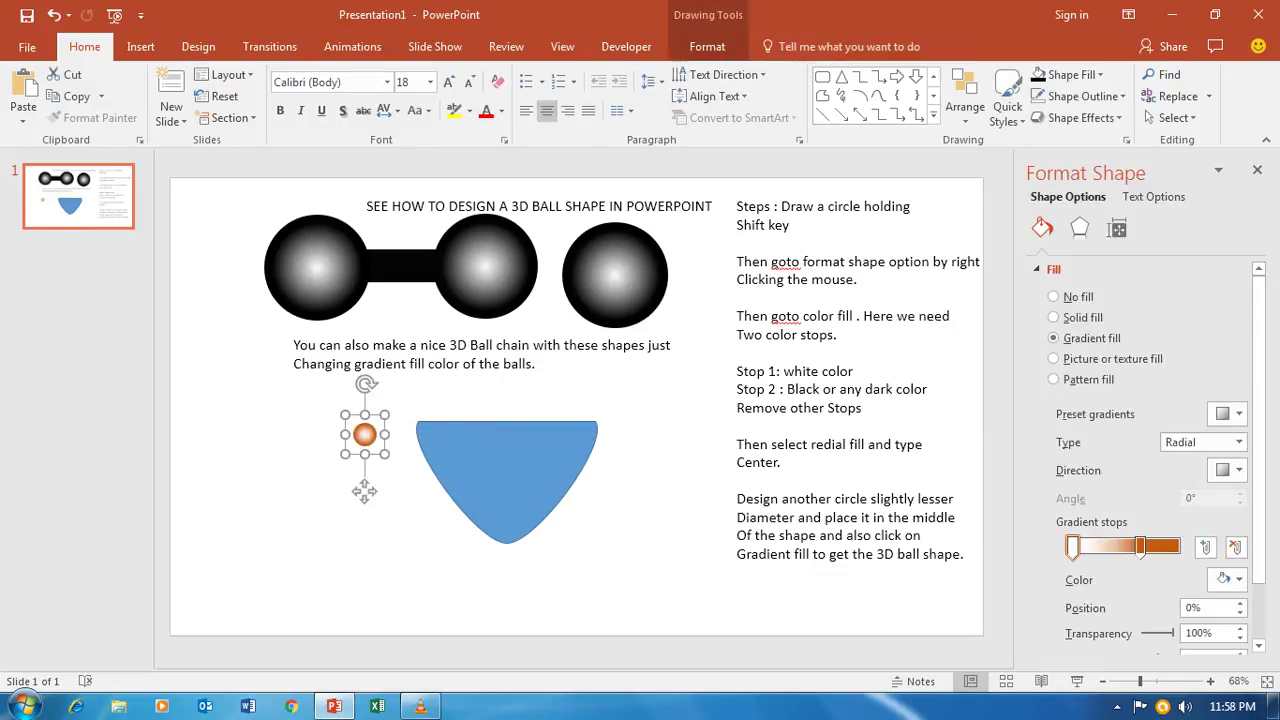
right_click(365, 436)
mouse_move(431, 304)
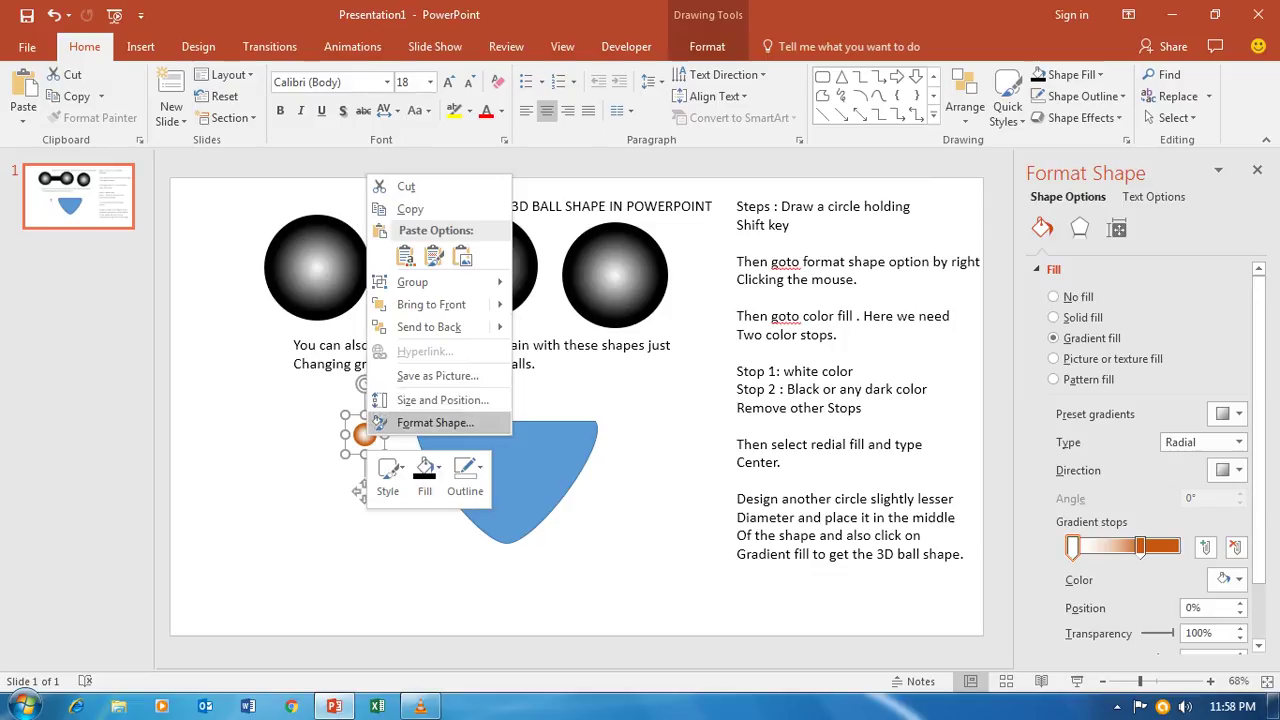
click(575, 306)
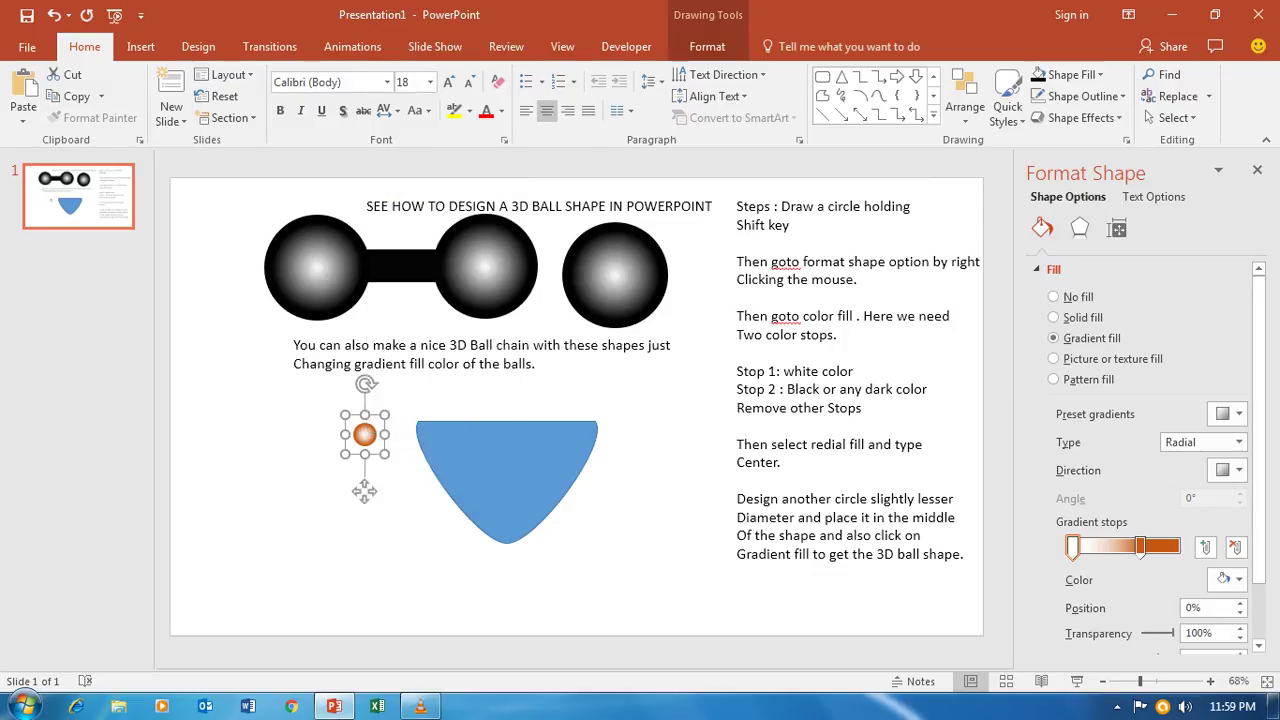
Duplicate the orange ball along the bowl's curve, down the left side and up to the right rim.
drag(364, 433, 398, 444)
drag(409, 437, 442, 488)
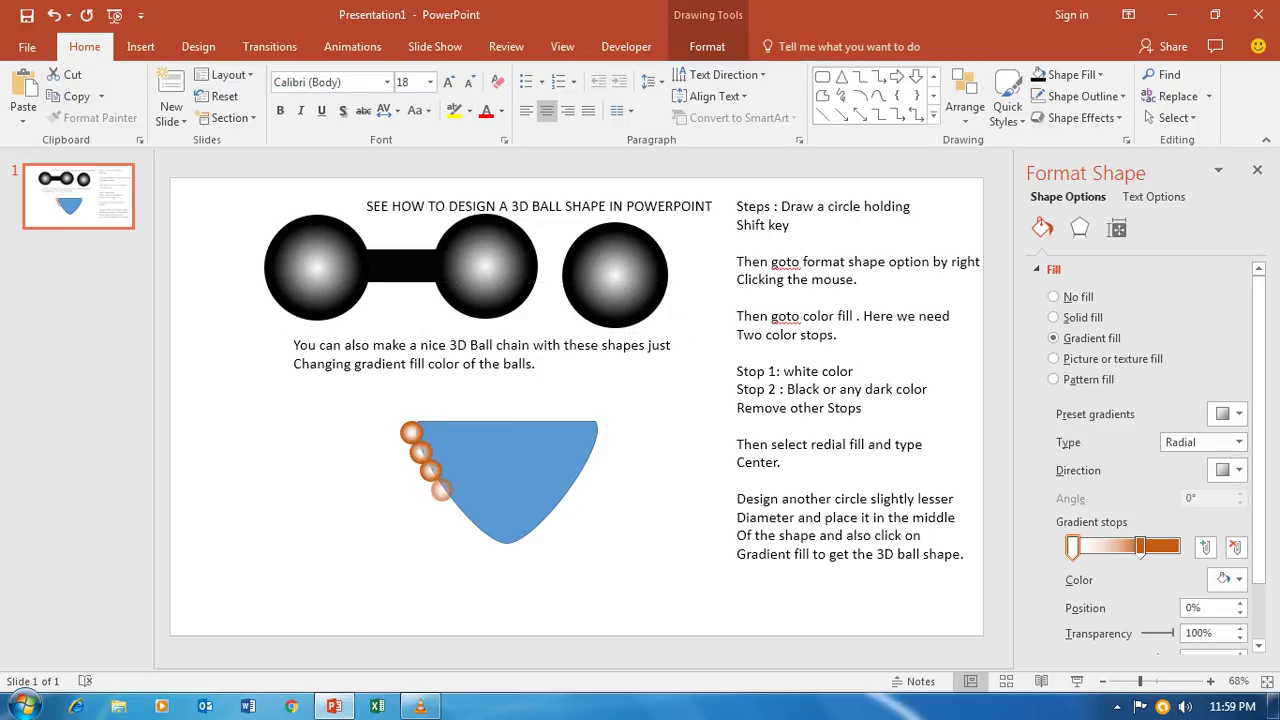
drag(442, 488, 464, 517)
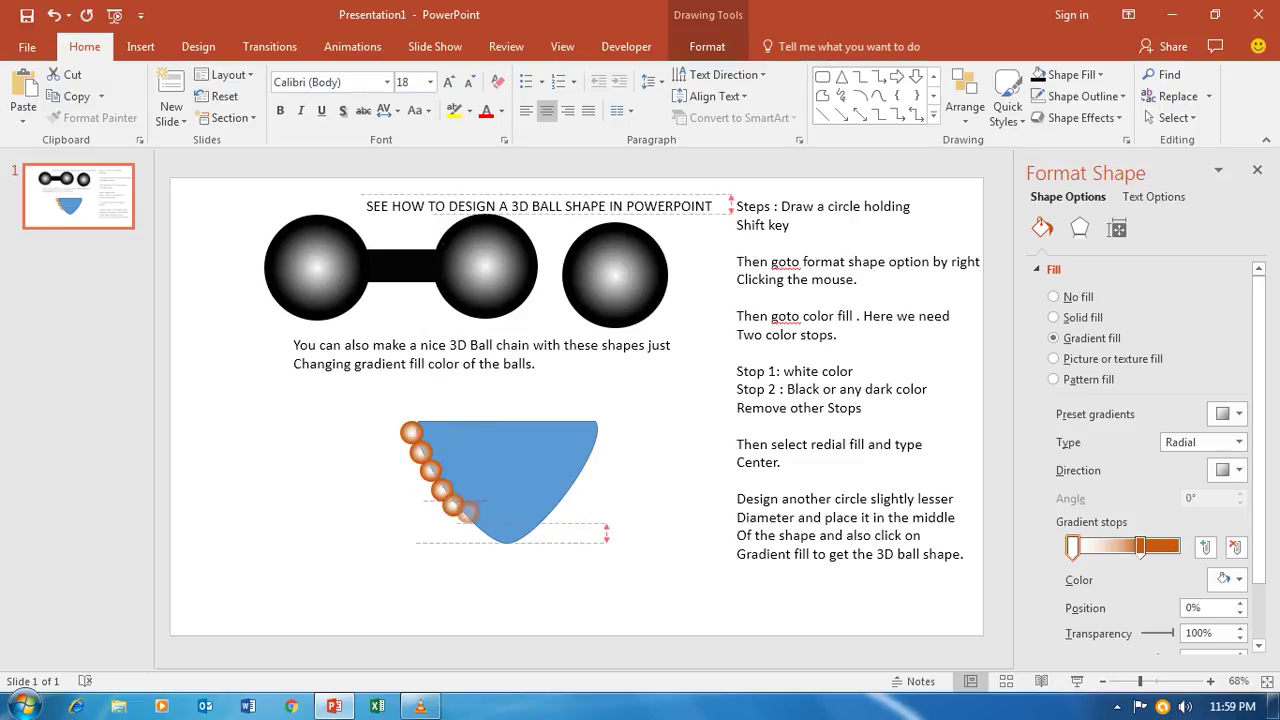
mouse_move(464, 517)
mouse_down()
mouse_move(519, 541)
mouse_move(576, 483)
mouse_up()
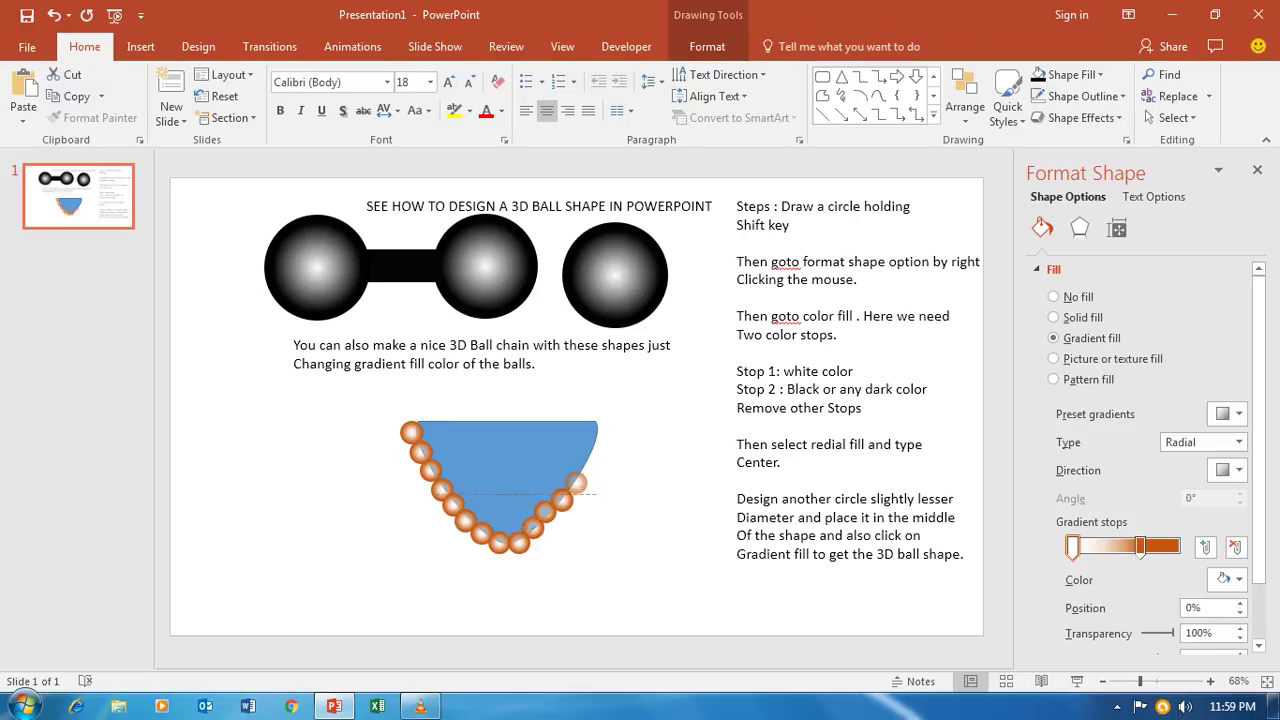
drag(576, 483, 595, 452)
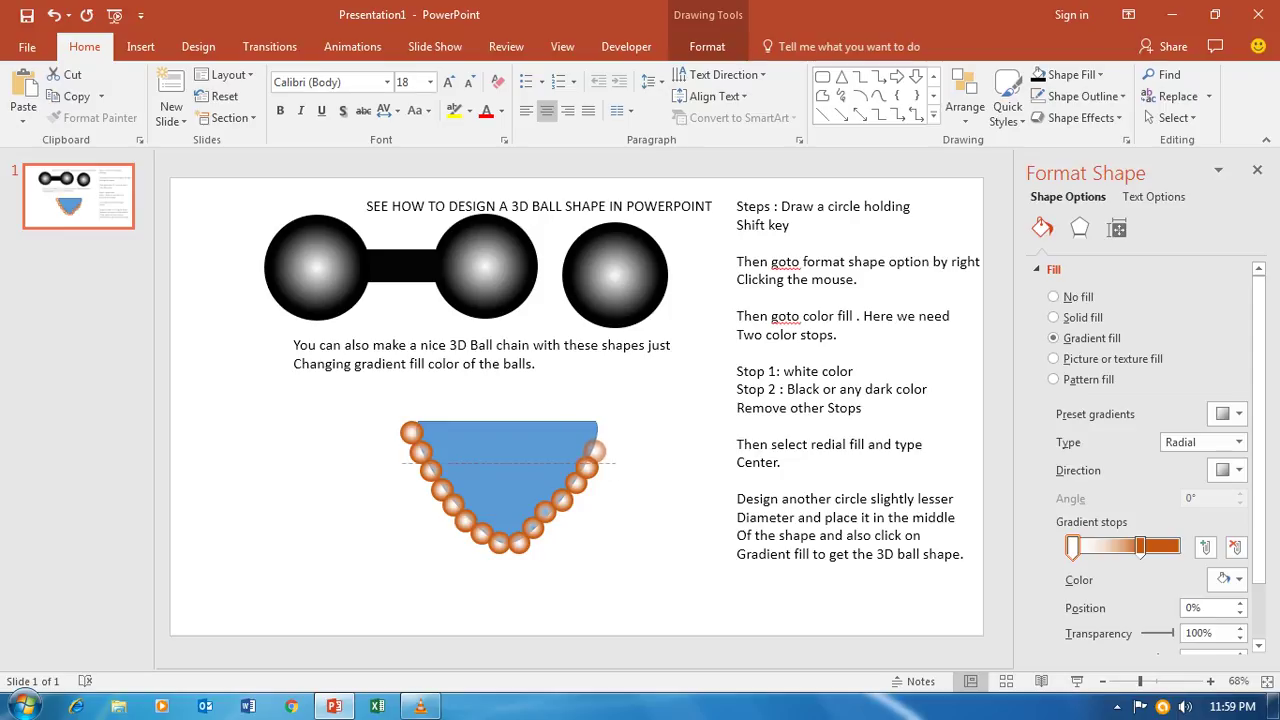
drag(594, 450, 597, 433)
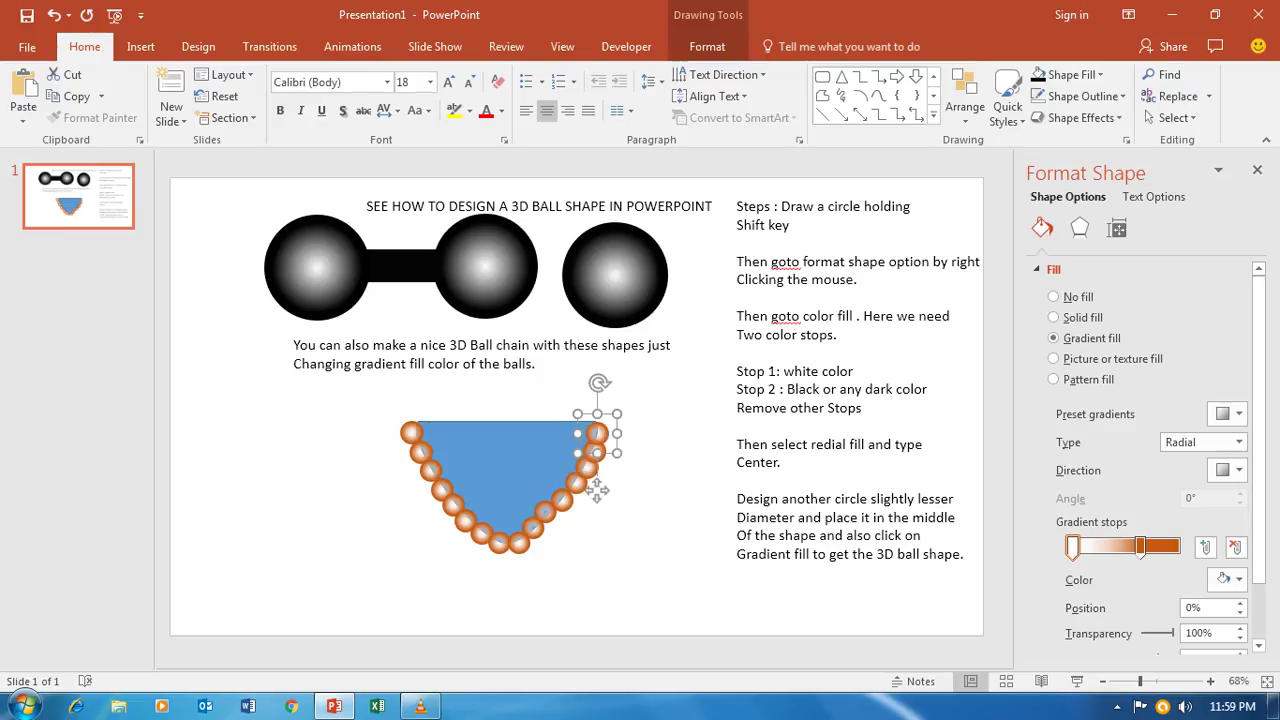
Even out the spacing of the bottom balls, then delete the blue guide bowl.
click(533, 527)
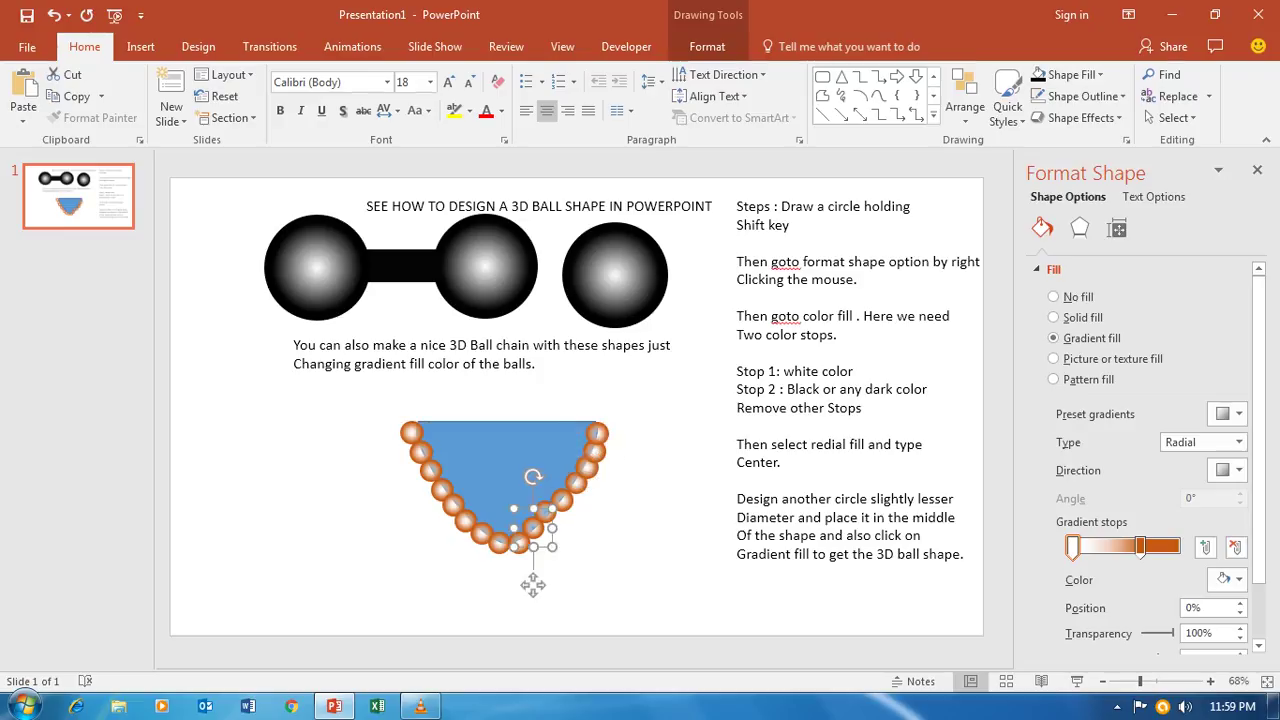
drag(533, 527, 545, 512)
click(537, 588)
mouse_move(545, 569)
mouse_down()
mouse_move(562, 520)
mouse_move(549, 571)
mouse_up()
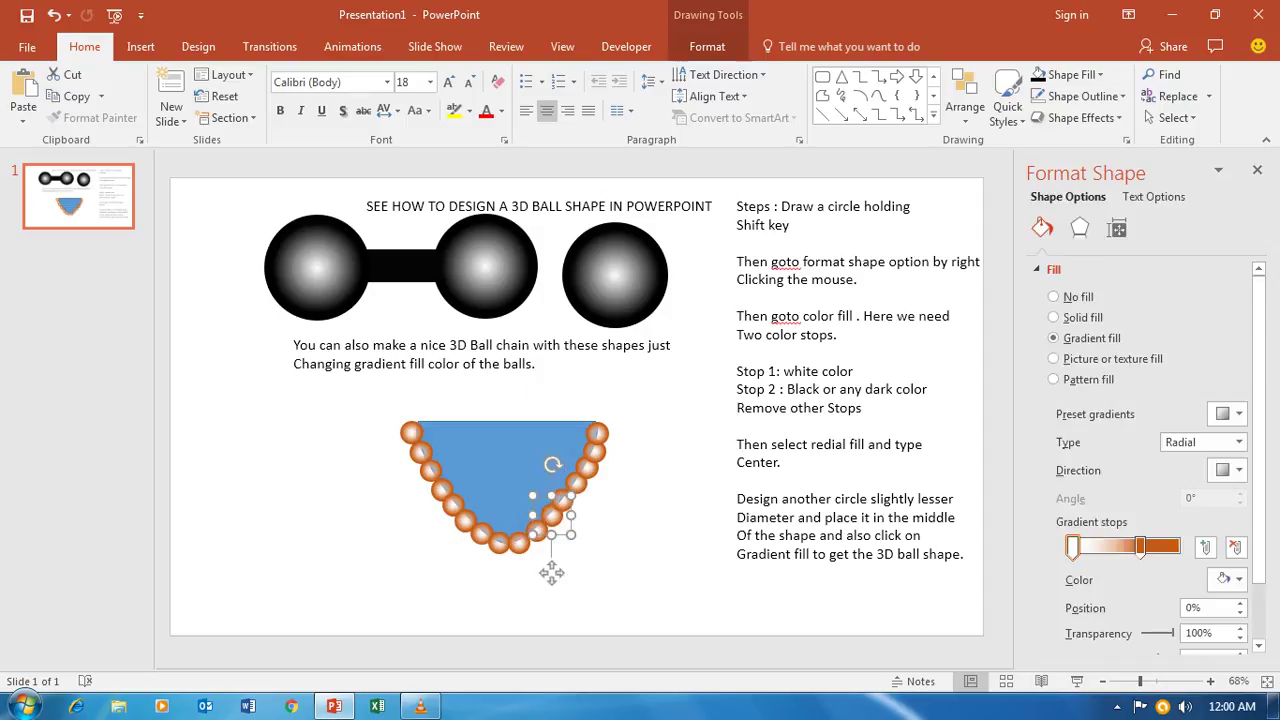
click(549, 590)
click(500, 560)
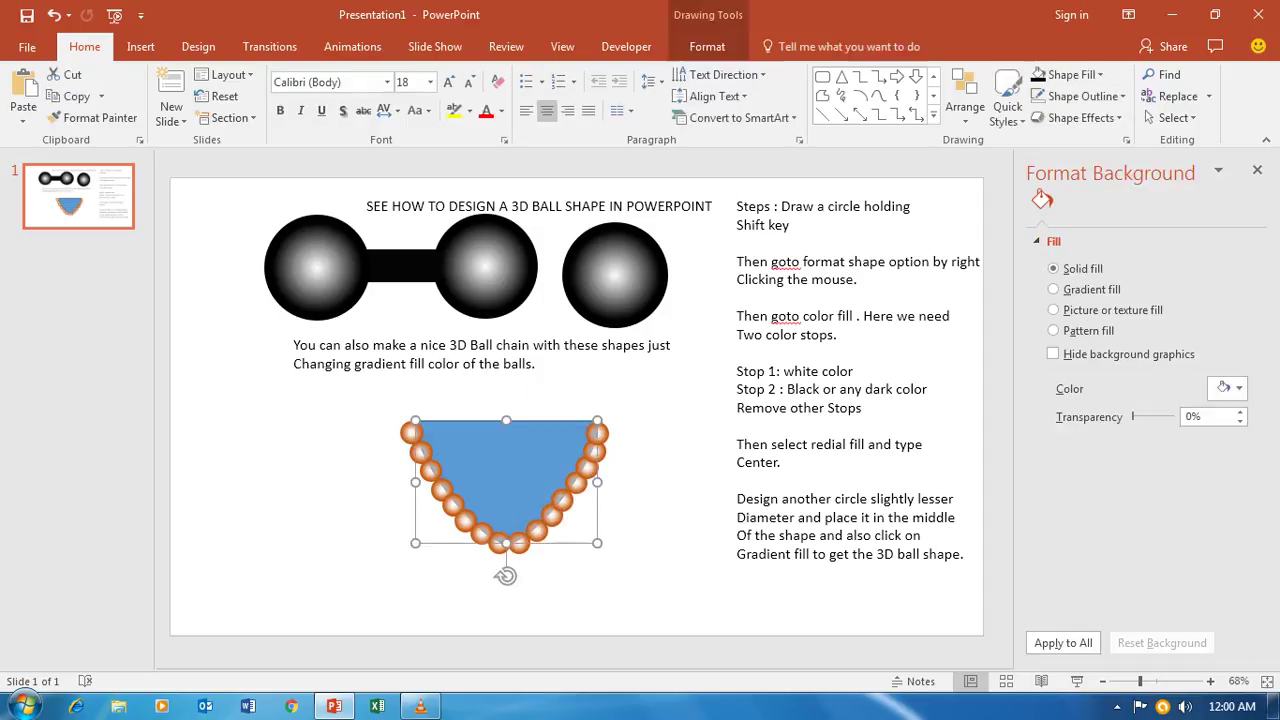
key(Delete)
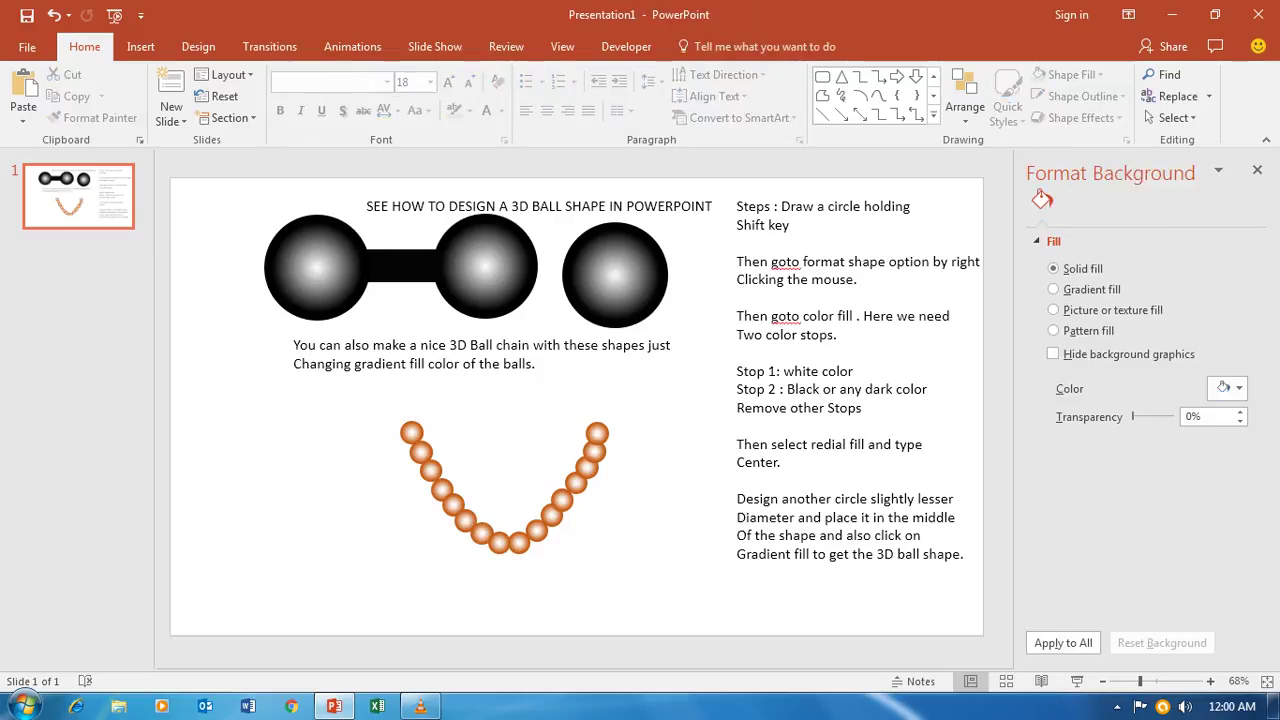
Lower the top right ball slightly and add a copy further down the chain's right arm.
click(597, 433)
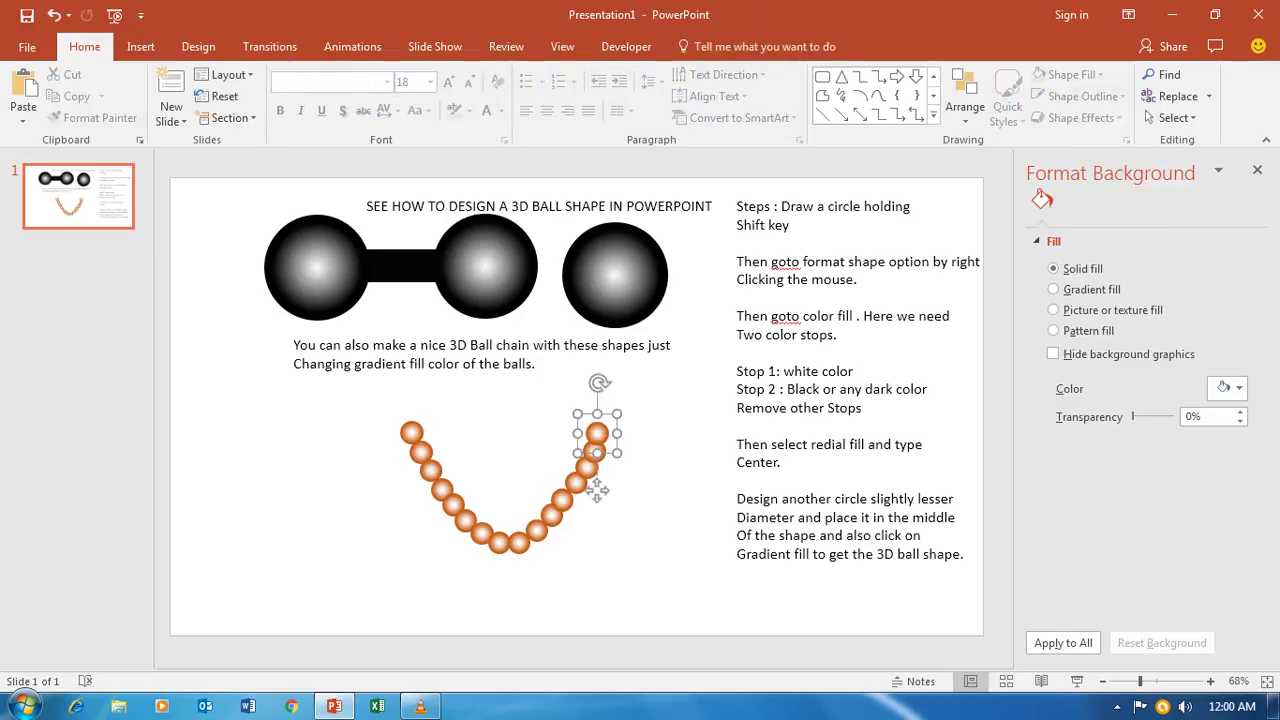
drag(597, 433, 599, 442)
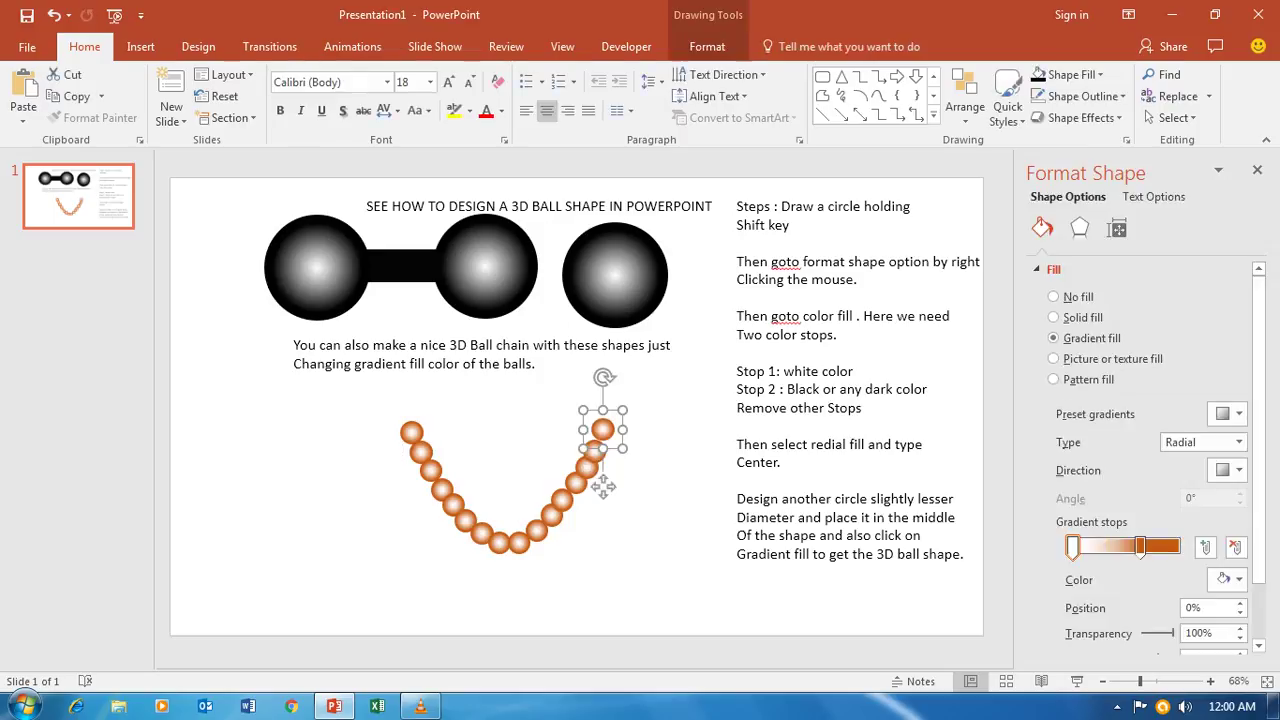
click(602, 487)
click(594, 451)
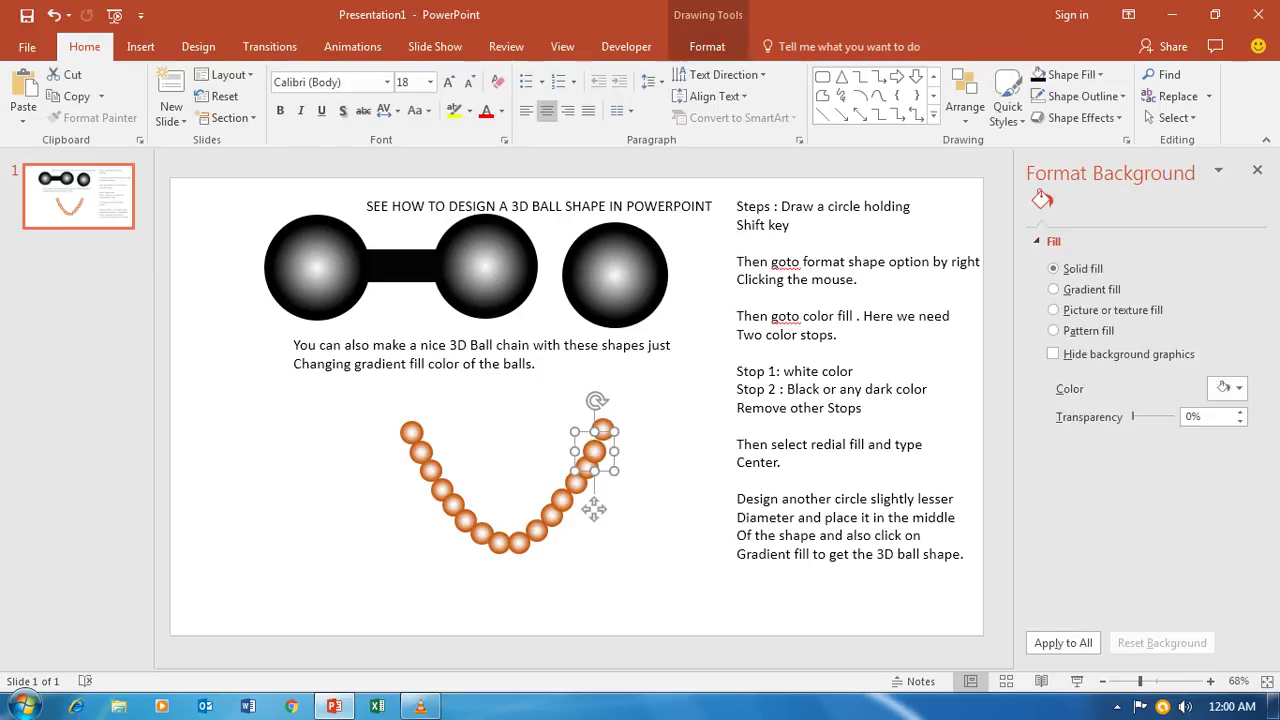
click(594, 451)
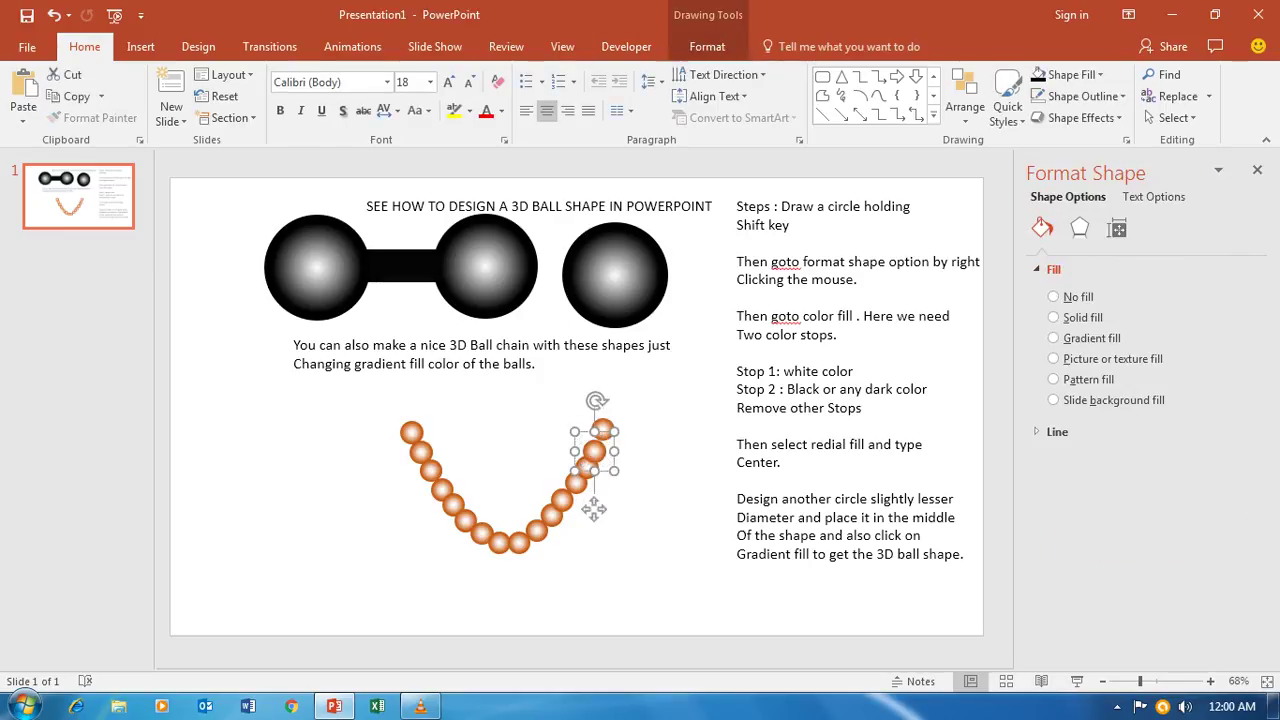
click(594, 506)
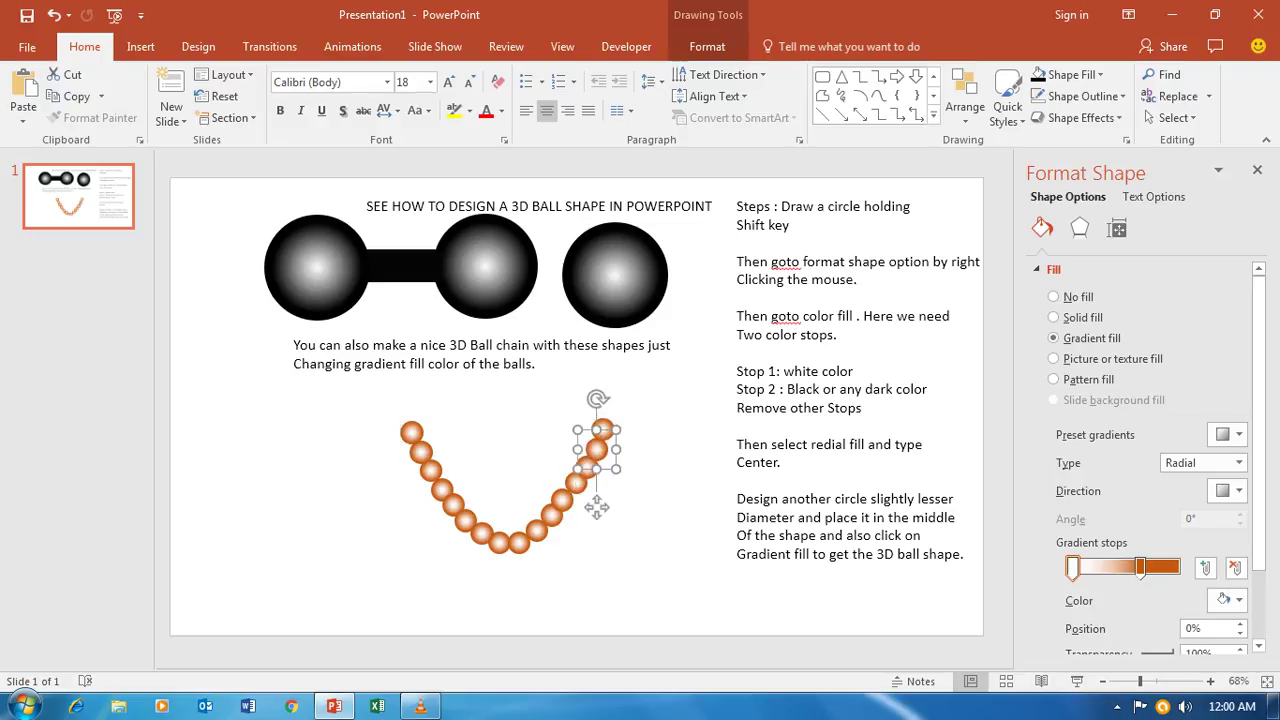
click(596, 507)
drag(596, 507, 562, 558)
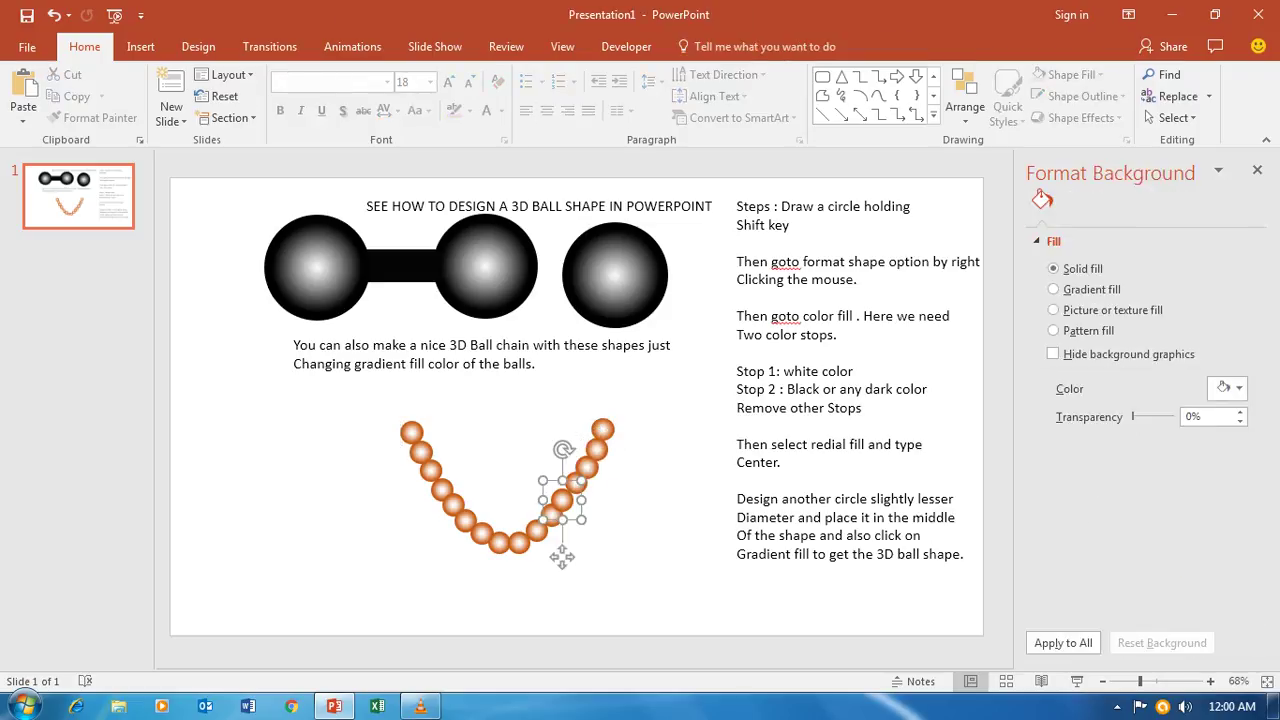
click(562, 558)
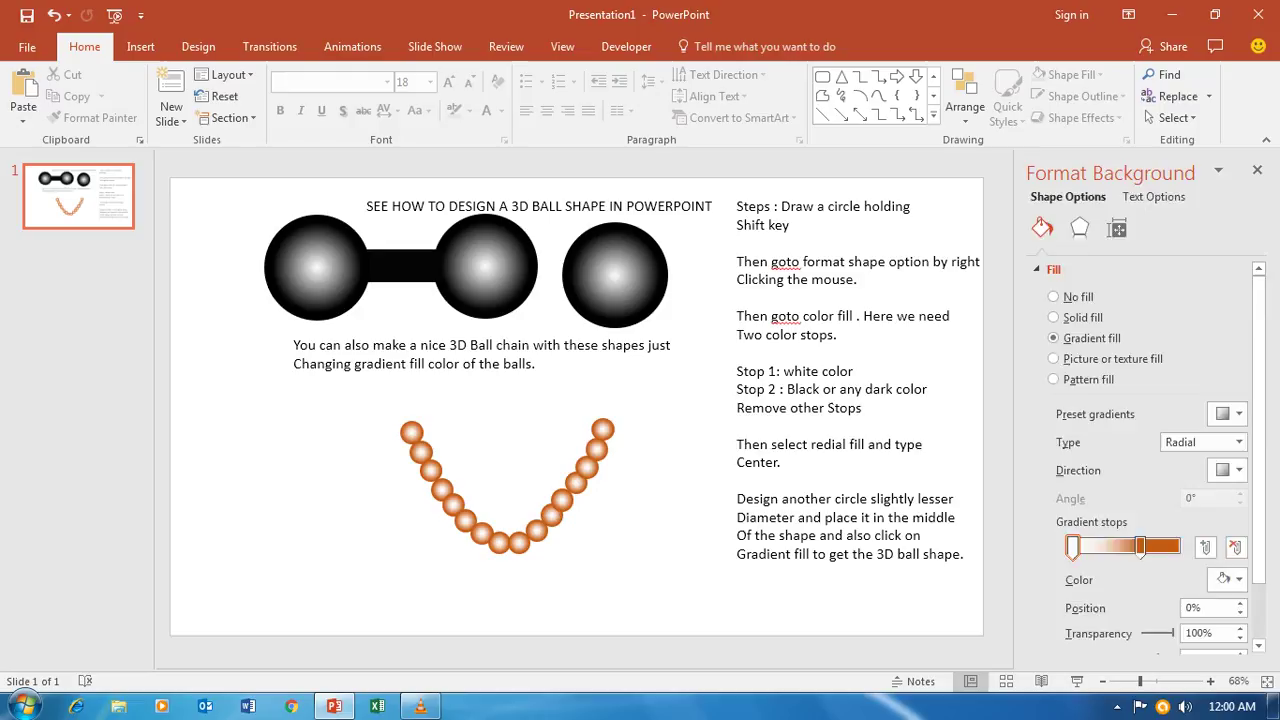
Reposition the bottom chain balls so the U-shaped chain is evenly spaced.
drag(563, 551, 566, 506)
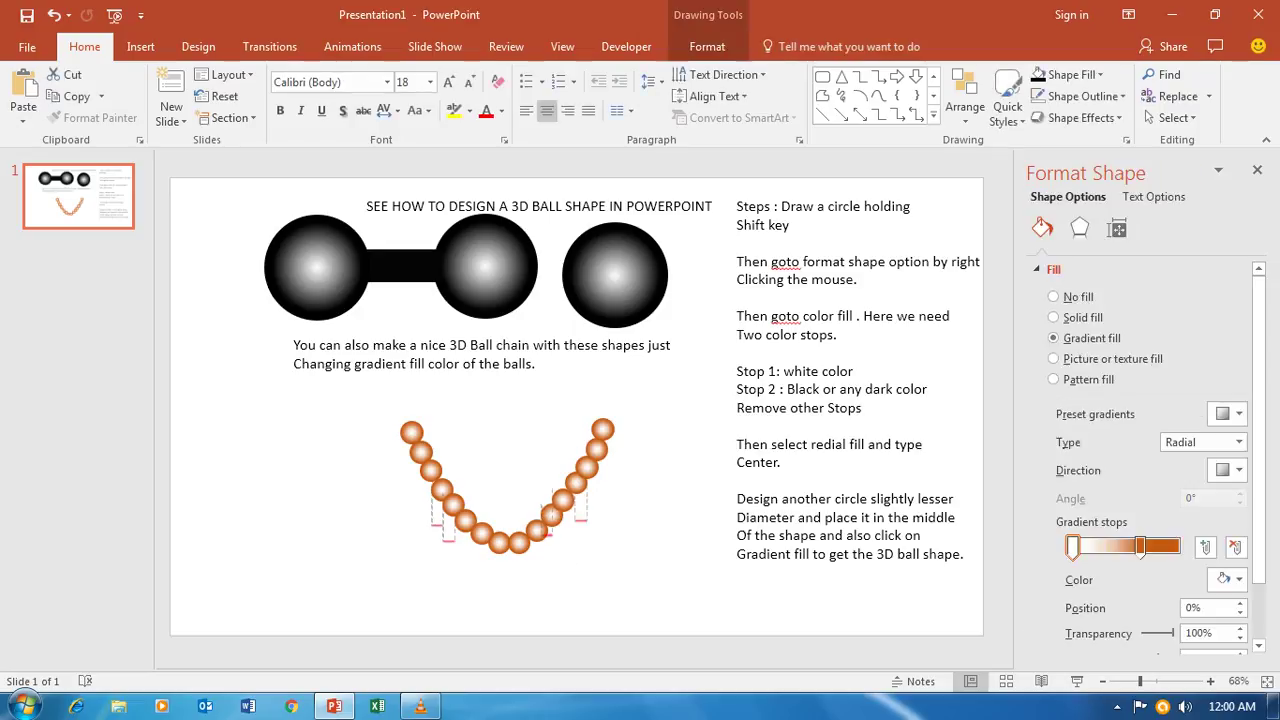
drag(570, 552, 537, 588)
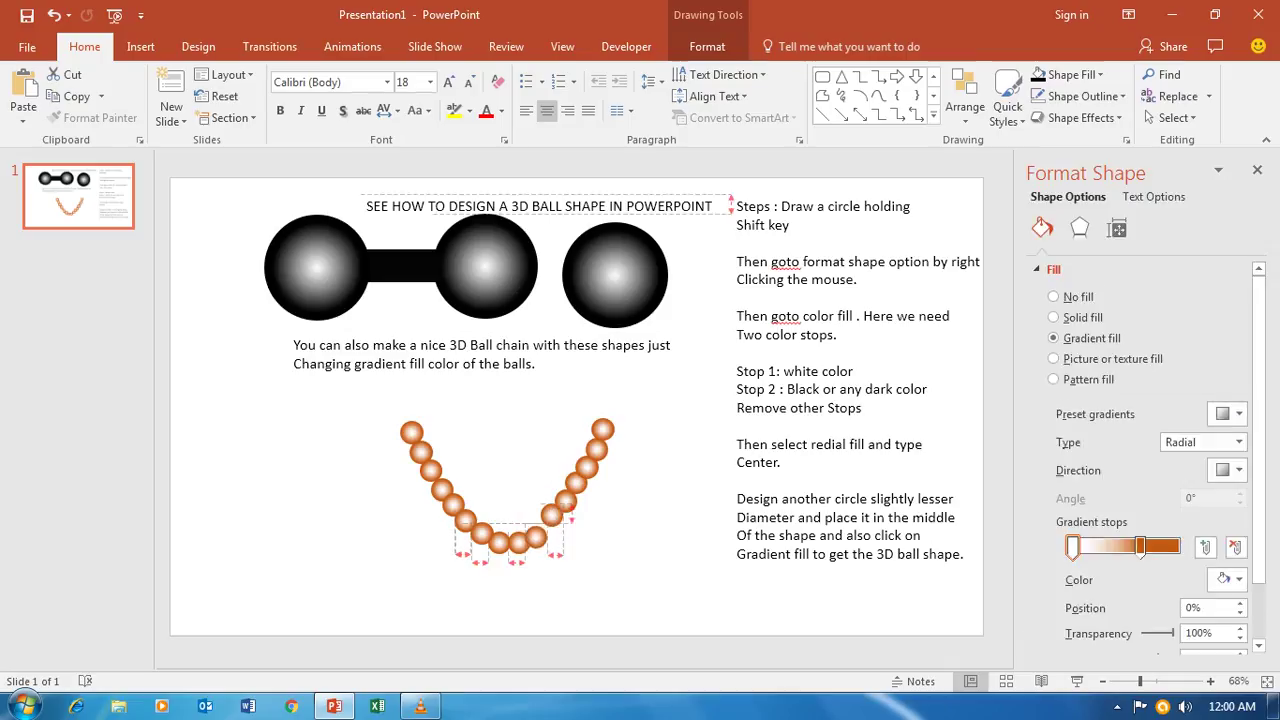
drag(537, 588, 540, 591)
drag(540, 533, 538, 538)
click(620, 590)
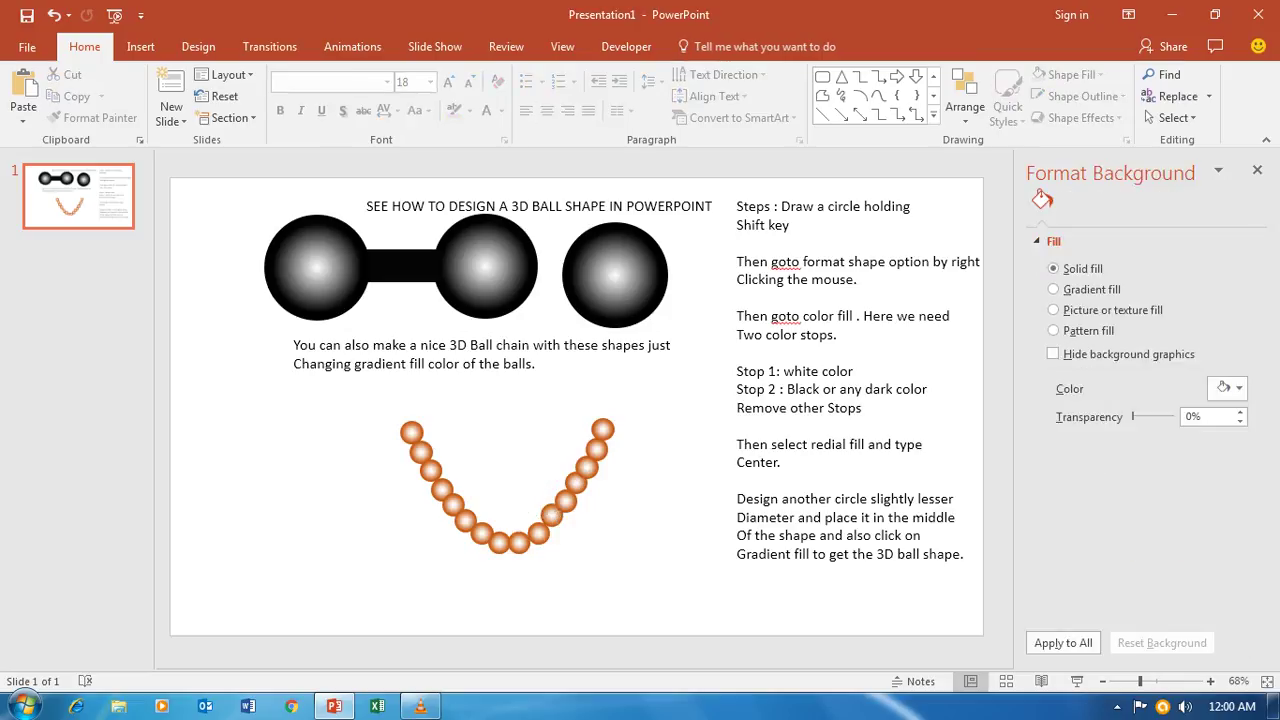
click(551, 514)
drag(551, 514, 553, 517)
click(551, 563)
click(933, 114)
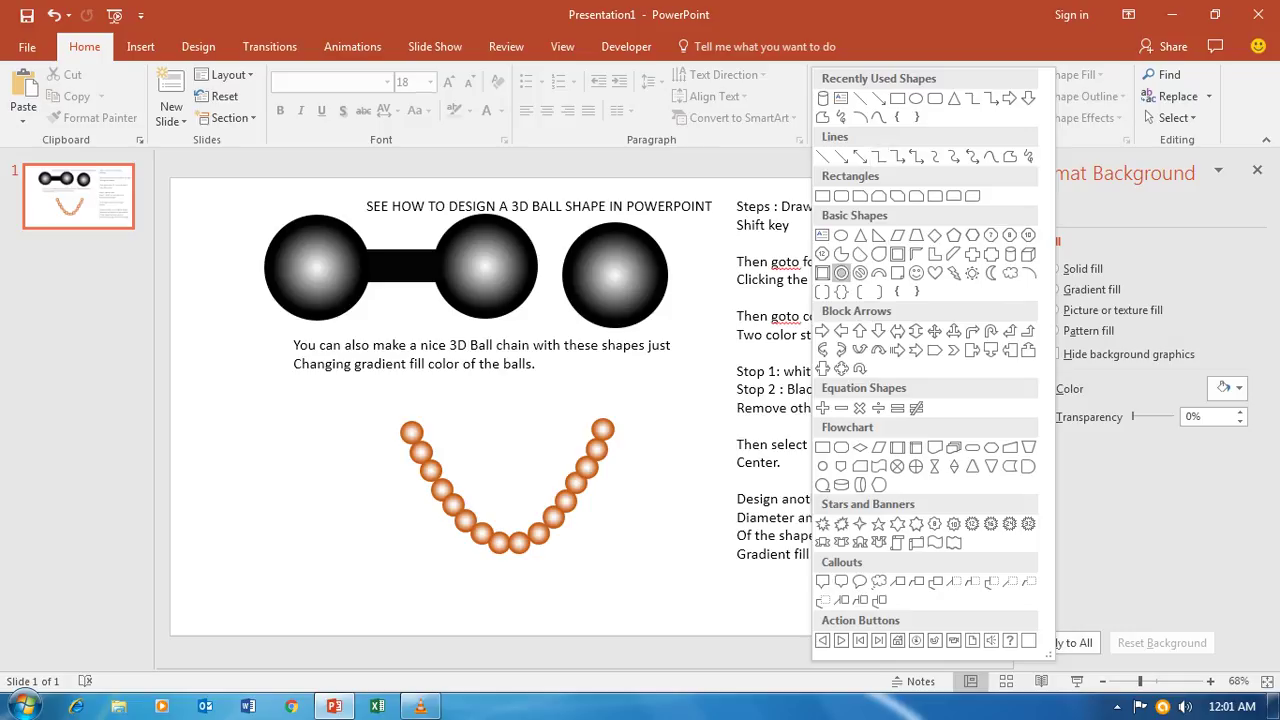
Draw a small Block Arc hook at the left end of the orange bead chain.
click(841, 272)
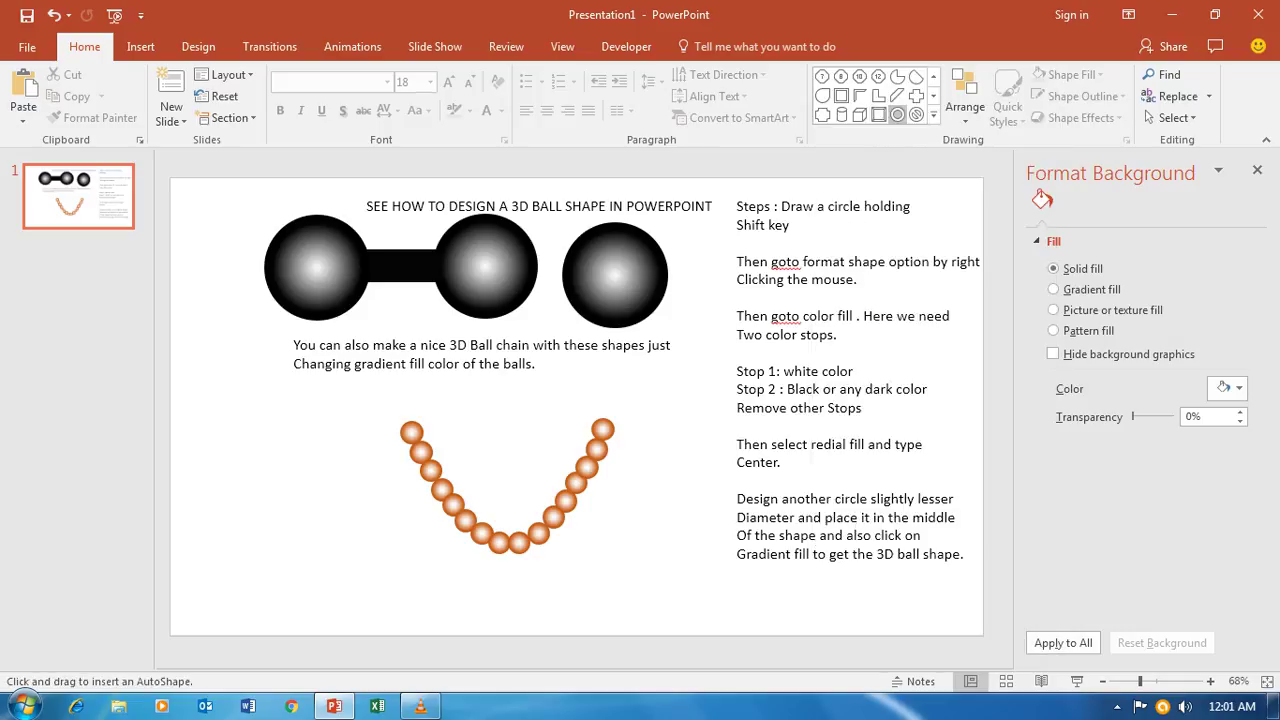
click(364, 410)
drag(364, 410, 402, 416)
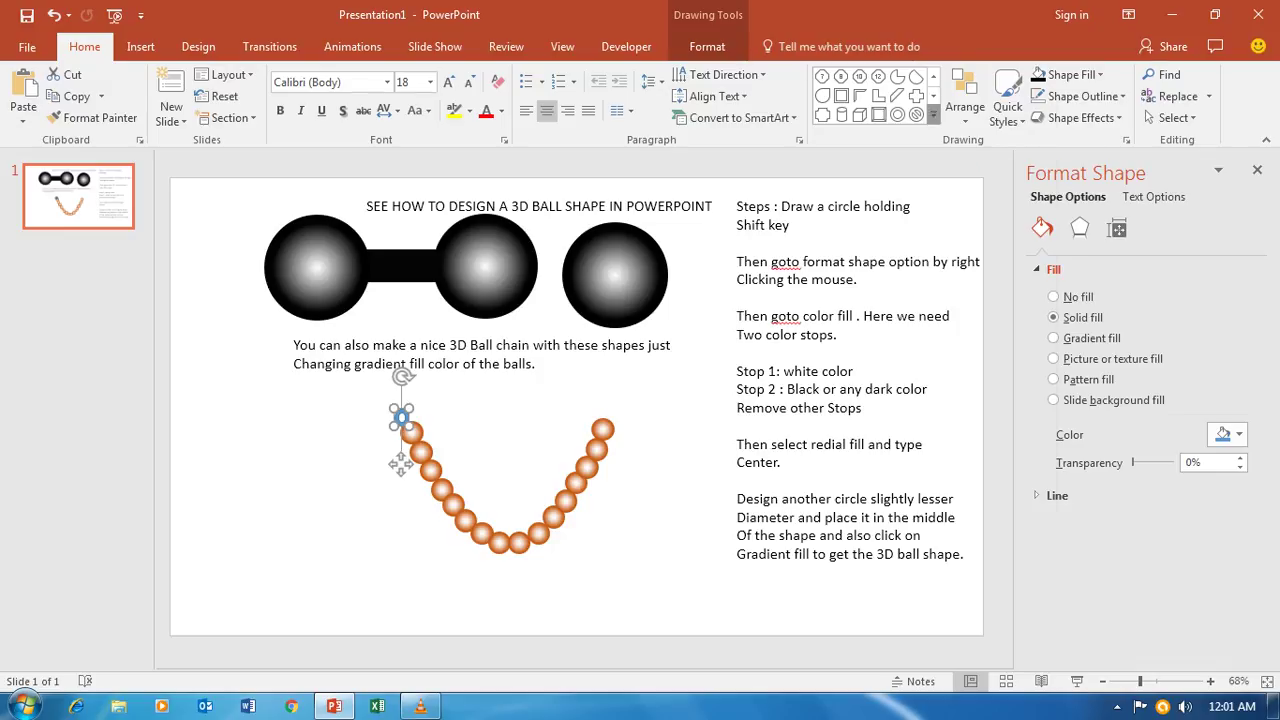
Add a second Block Arc hook and move it to the chain's right end.
click(933, 117)
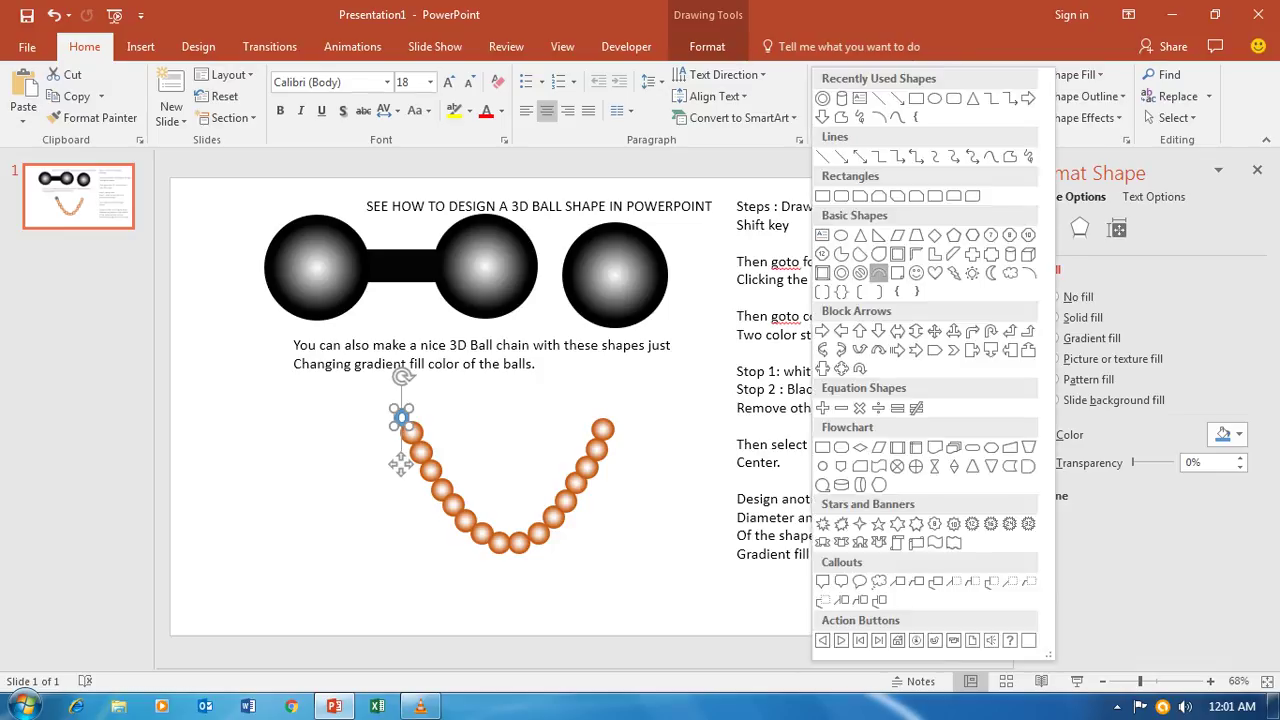
click(878, 272)
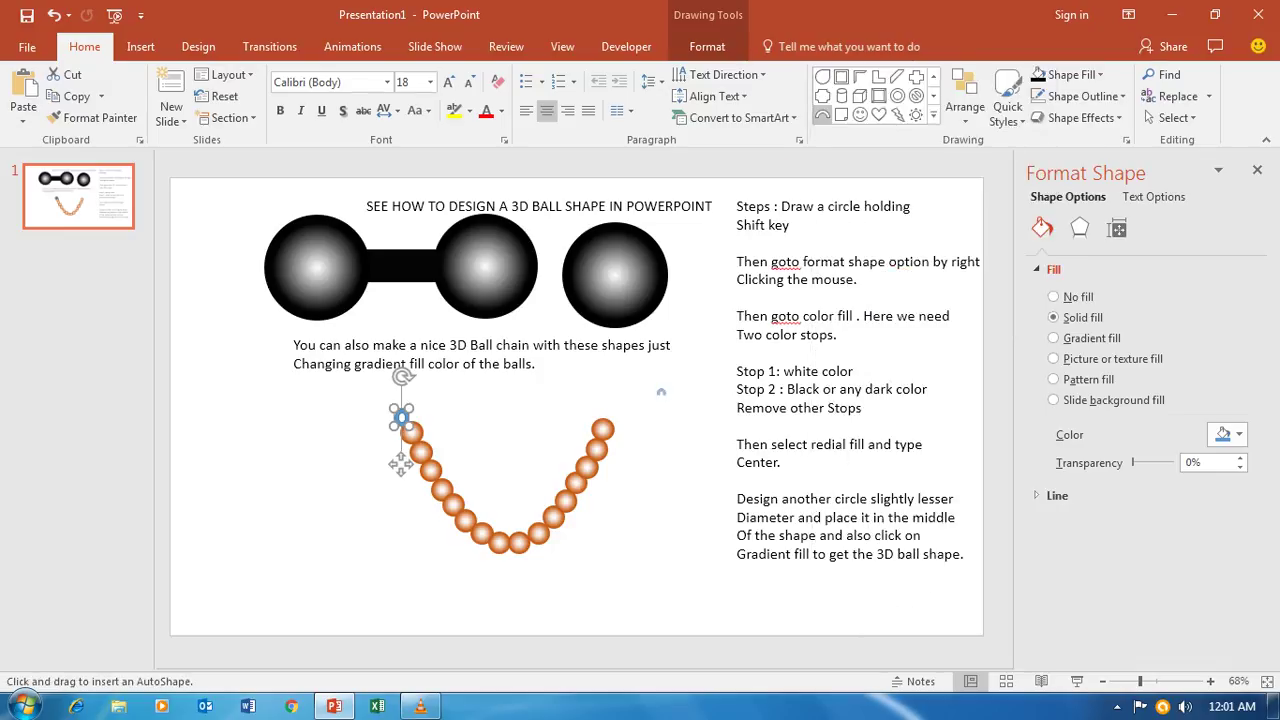
click(662, 392)
key(ctrl+z)
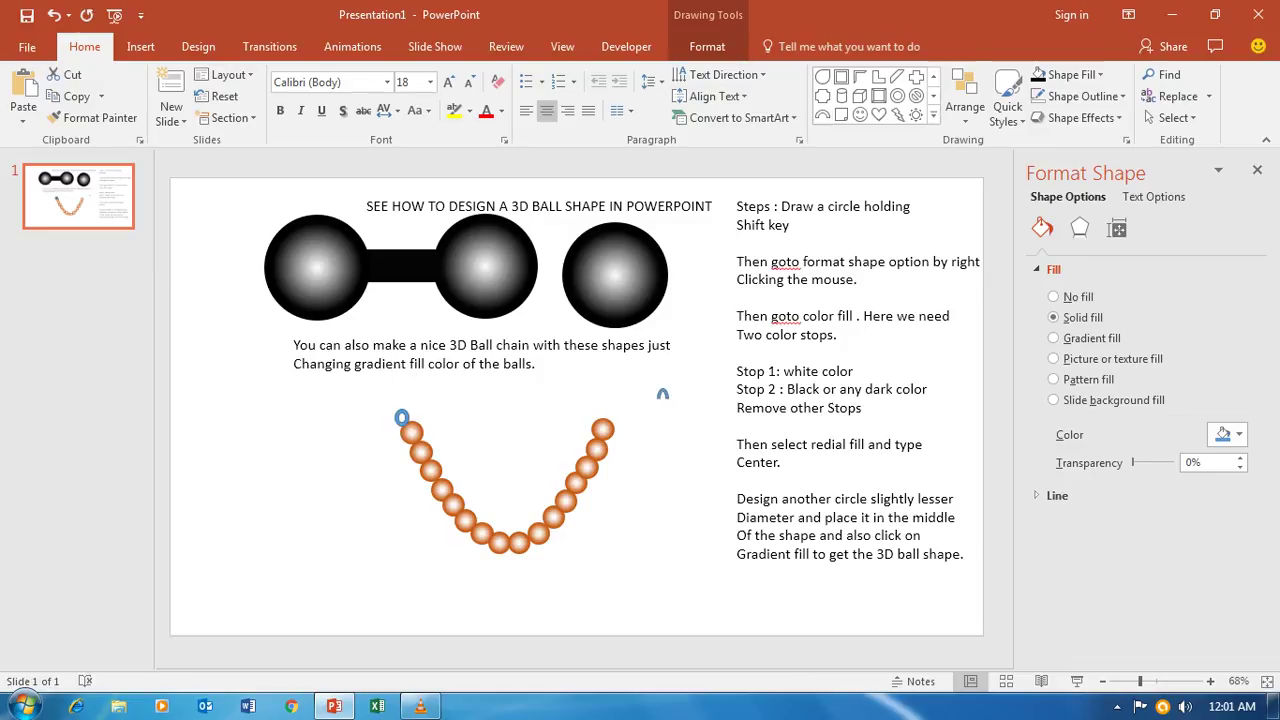
key(ctrl+y)
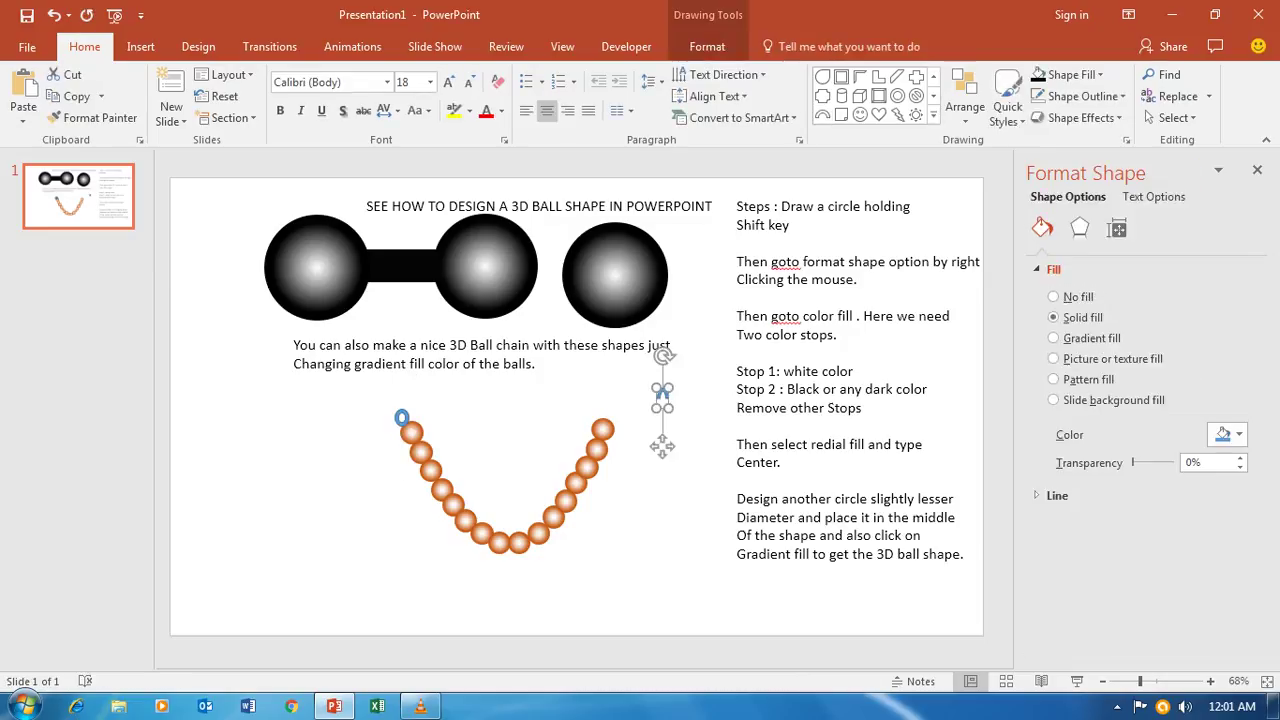
key(Escape)
key(ctrl+y)
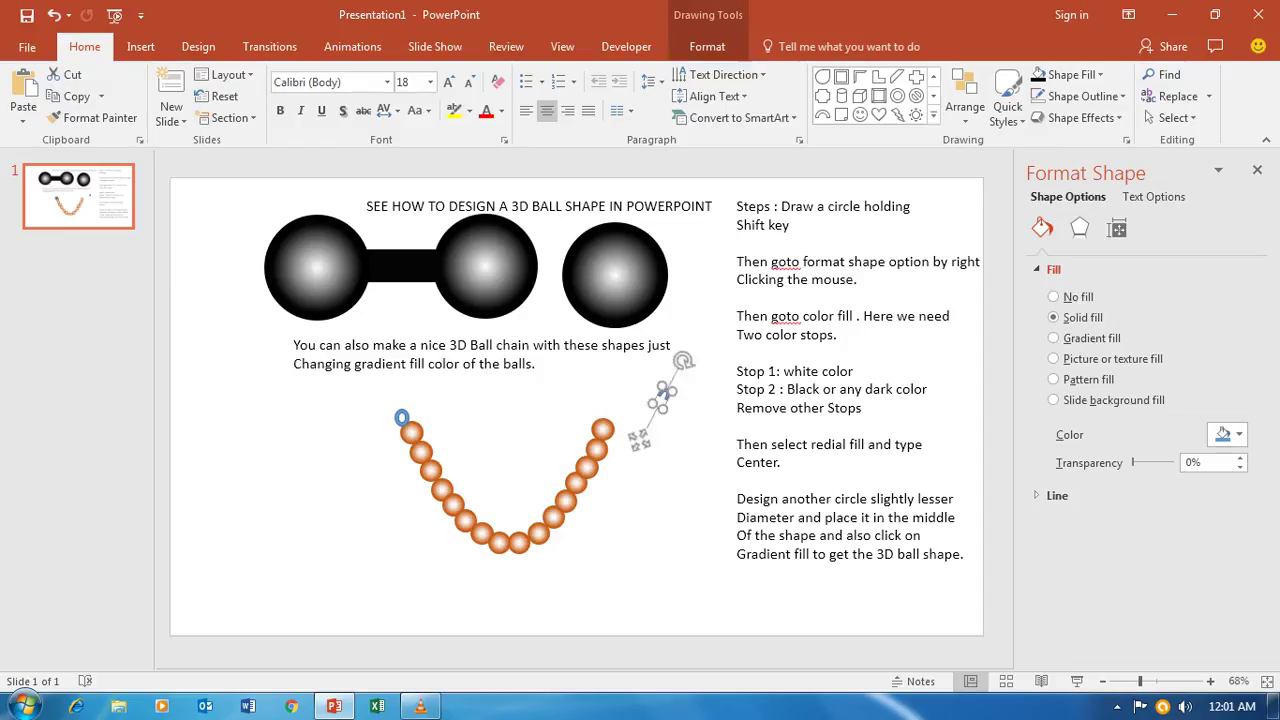
key(ctrl+z)
key(ctrl+y)
drag(662, 395, 600, 412)
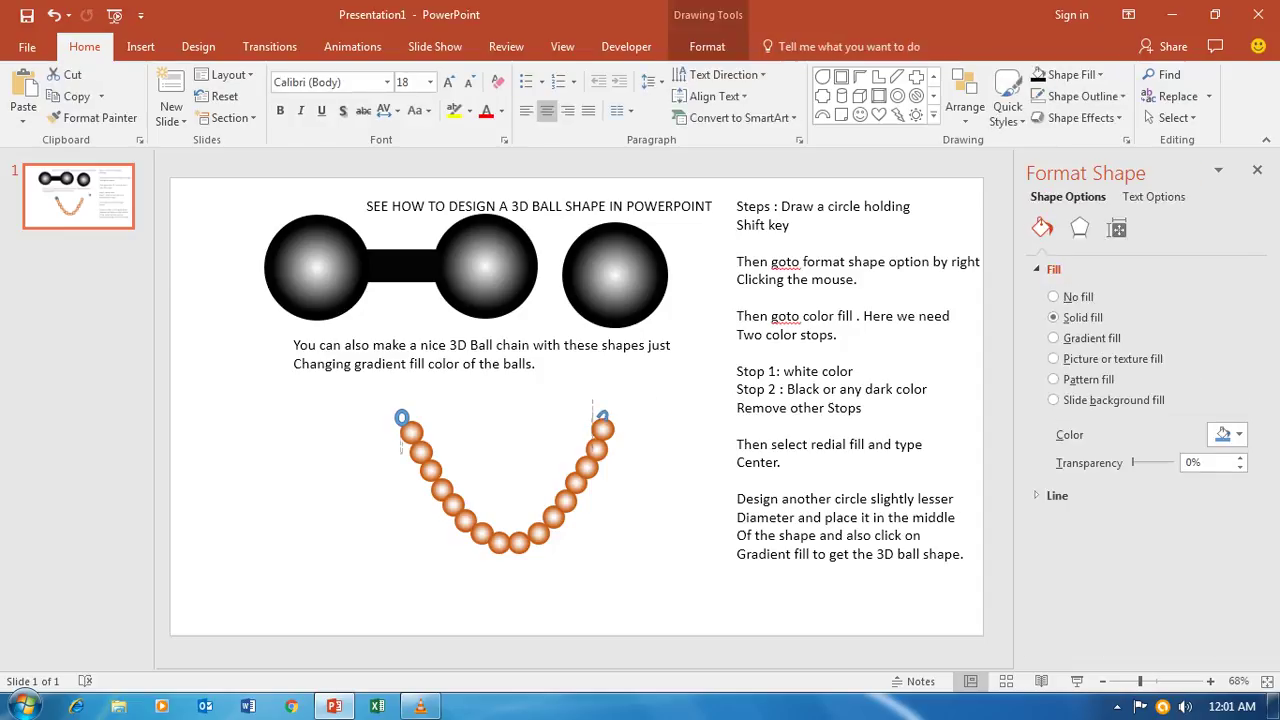
Give both end hooks the beads' orange gradient fill.
click(602, 413)
key(Escape)
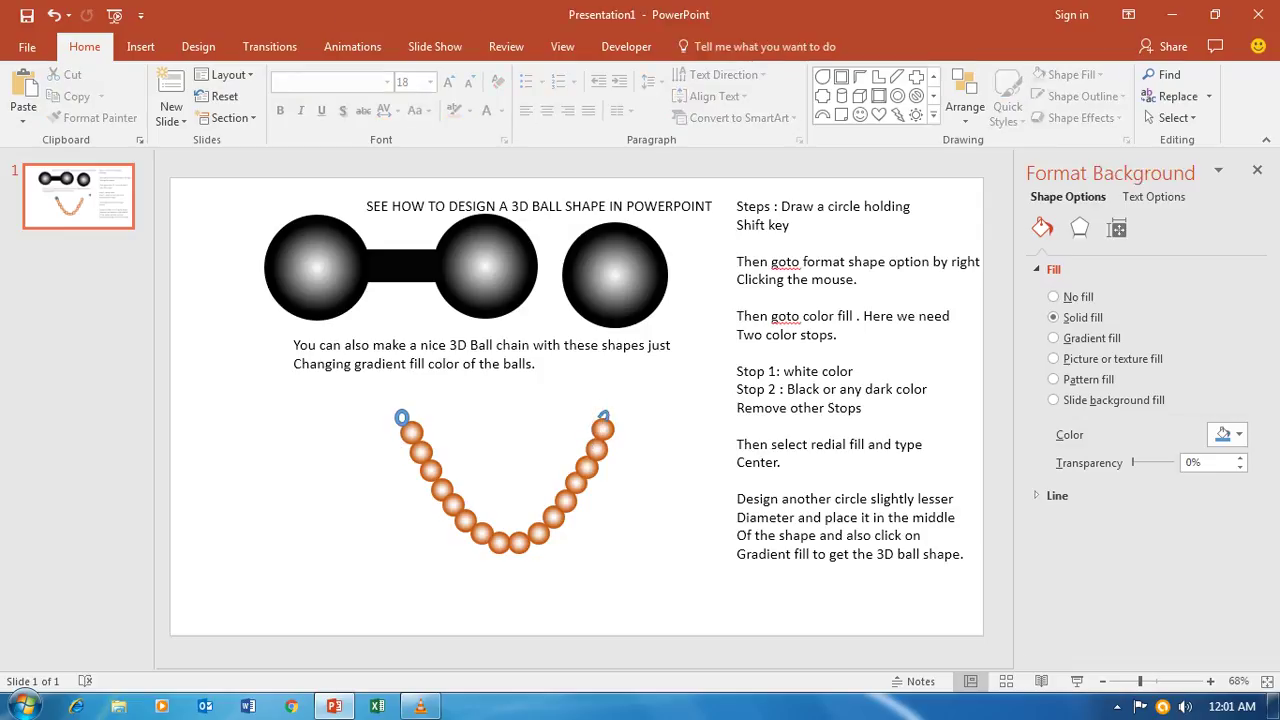
click(401, 416)
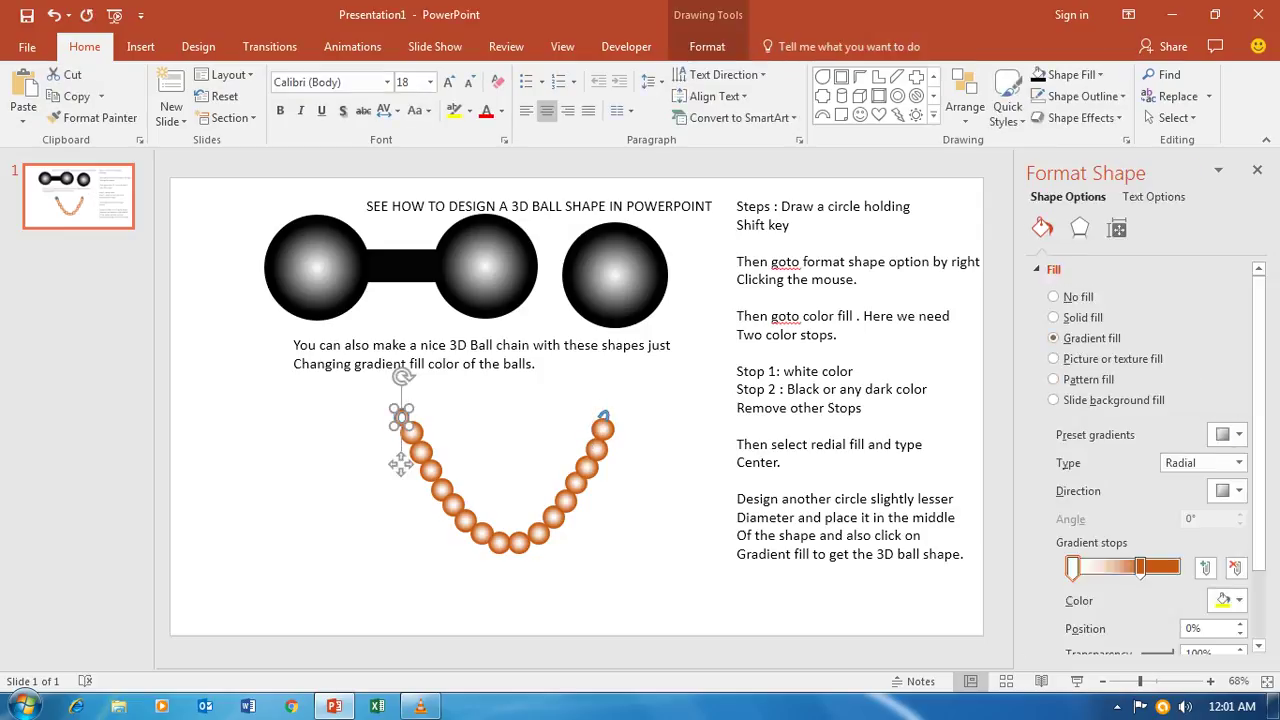
click(603, 413)
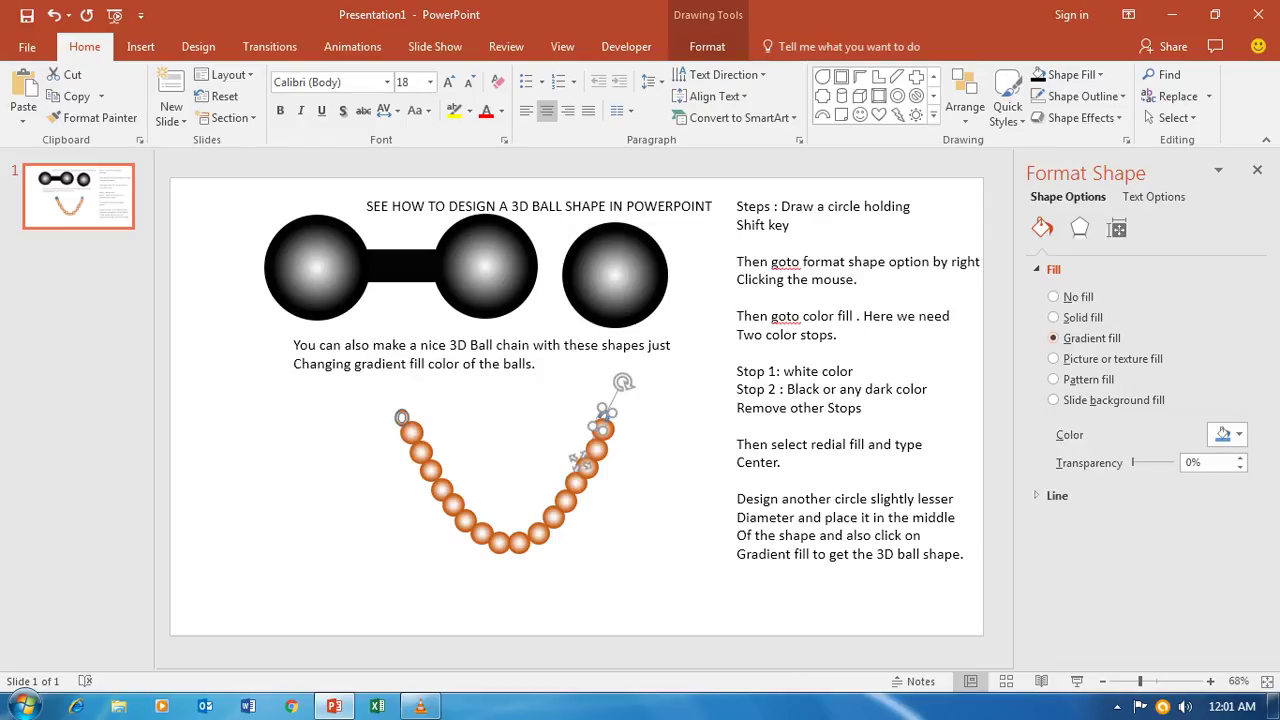
Select the whole bead chain with its hooks and set No Outline.
drag(346, 384, 663, 570)
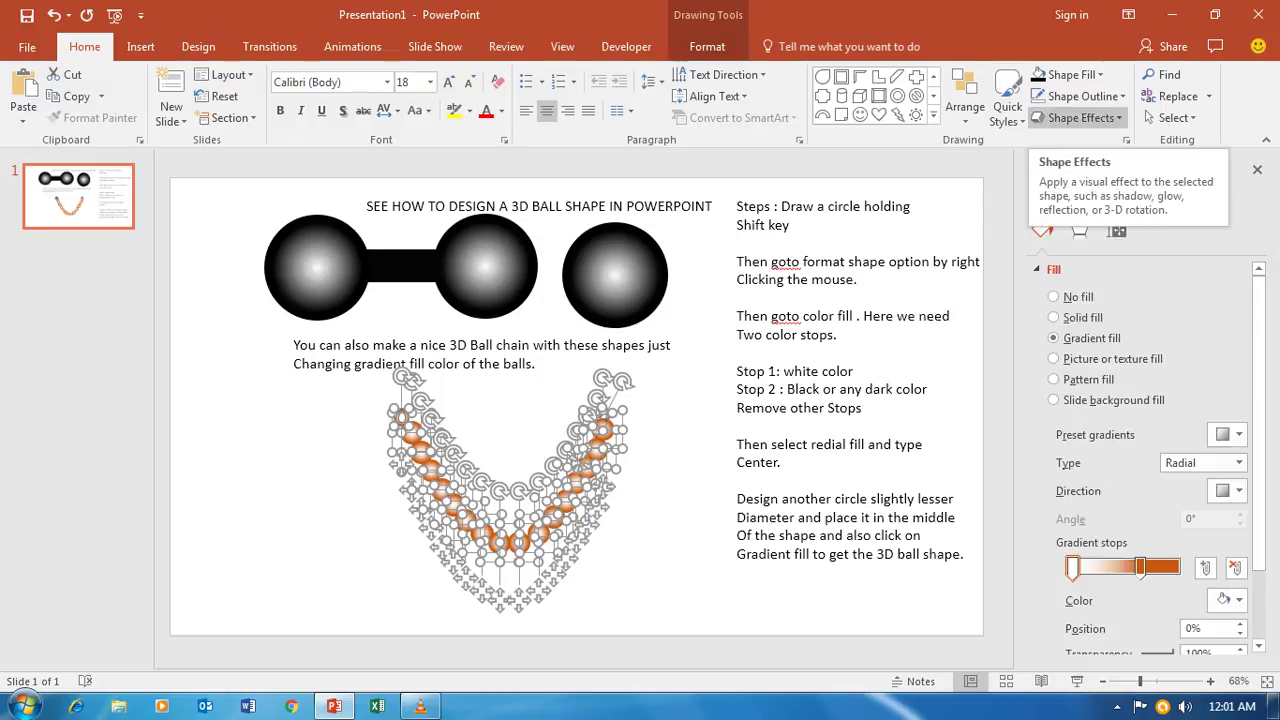
click(1090, 96)
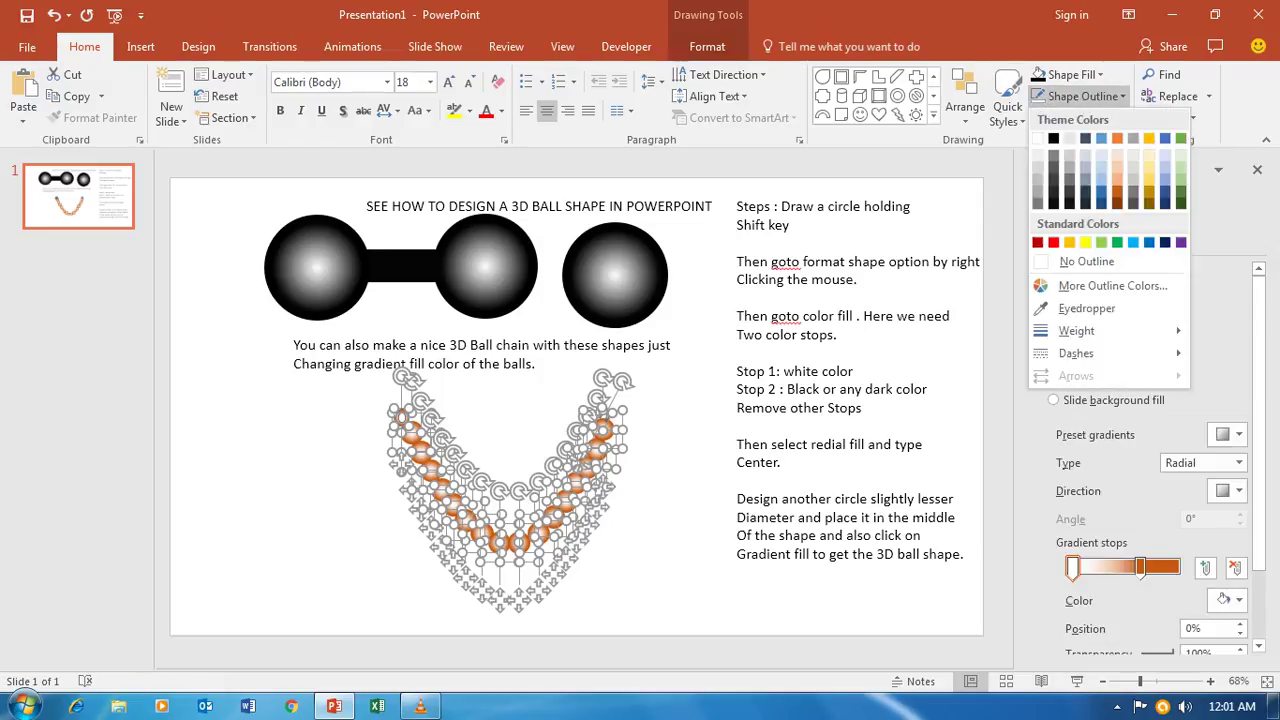
click(1086, 261)
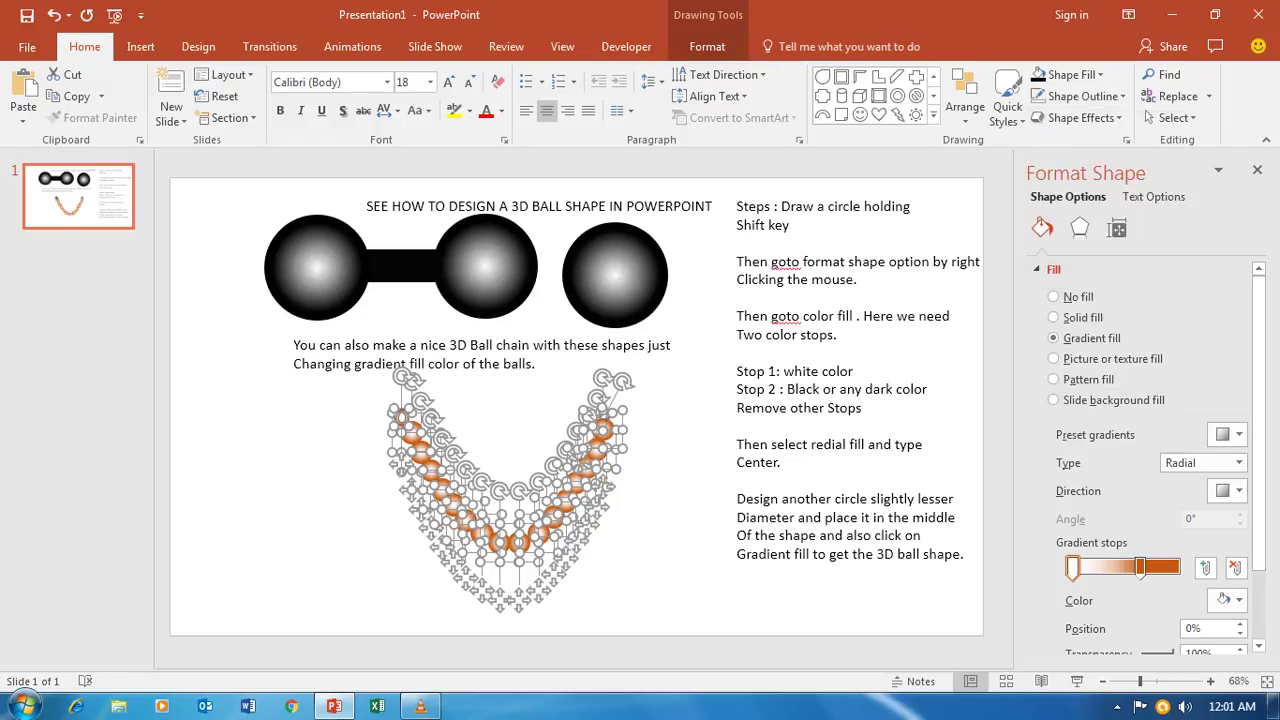
key(Escape)
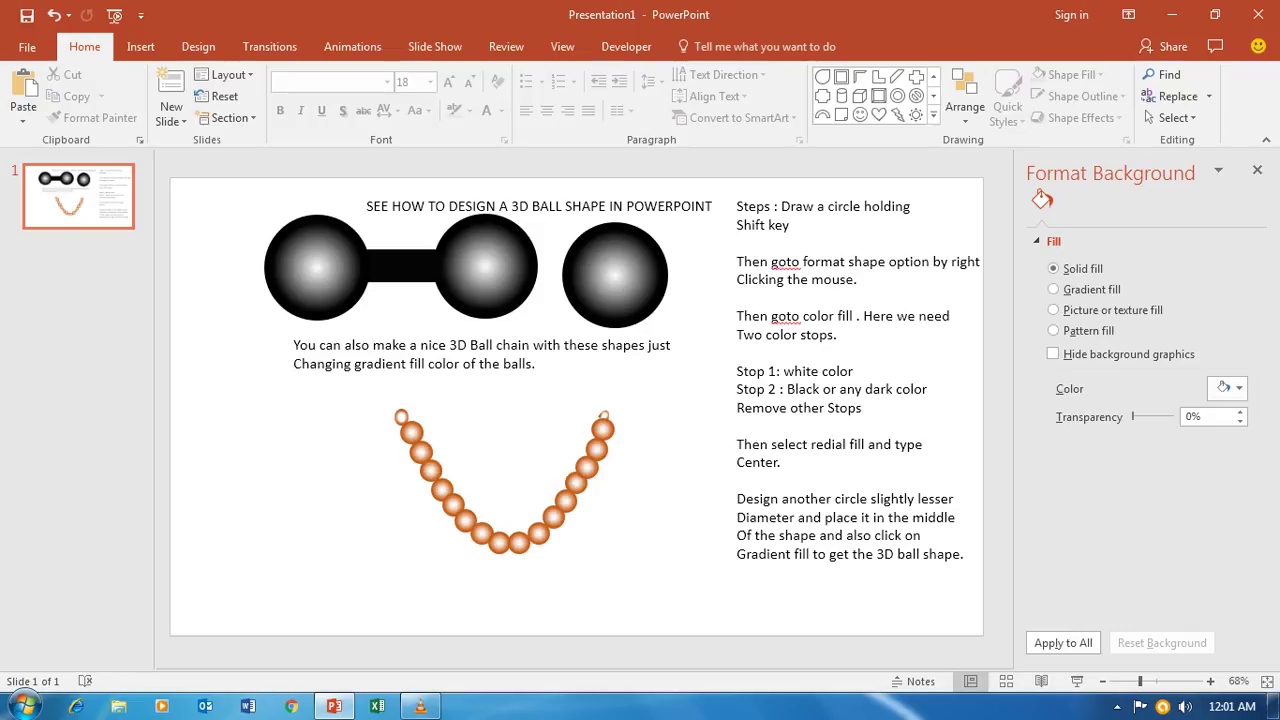
Draw a heart under the chain's bottom bead and give it the orange gradient fill.
click(878, 114)
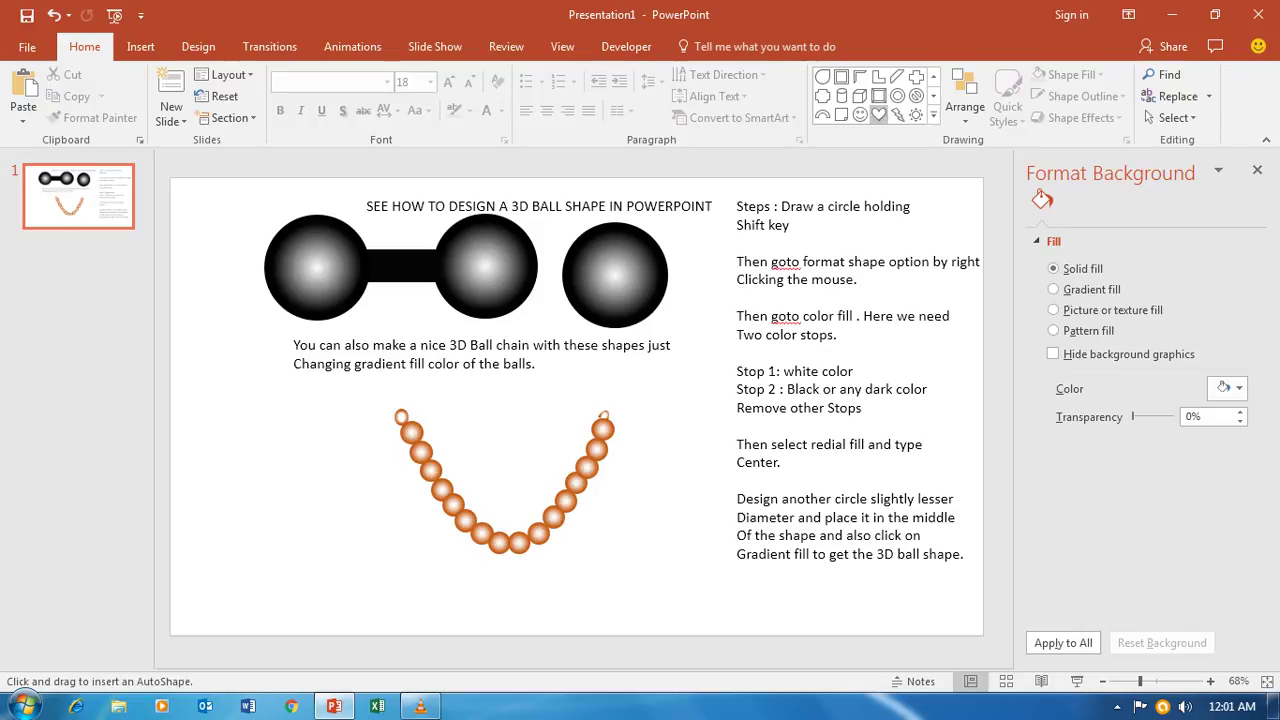
drag(492, 566, 530, 600)
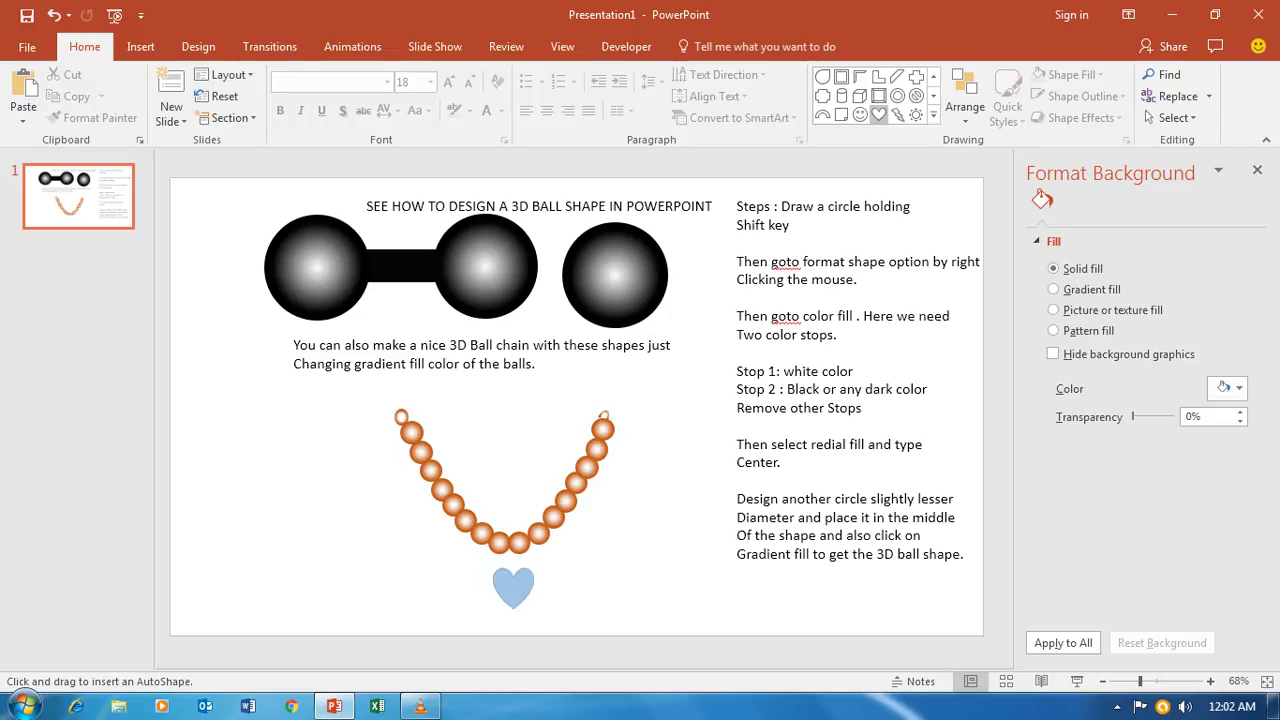
drag(530, 600, 538, 611)
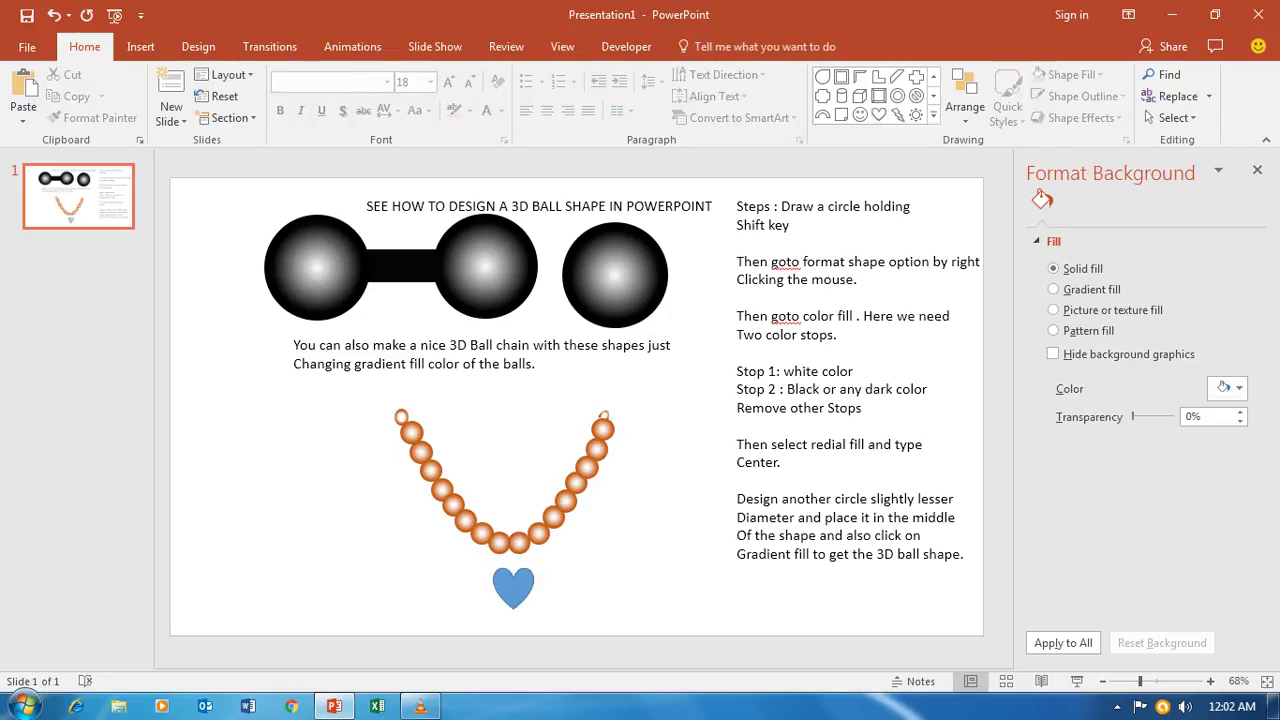
drag(513, 587, 513, 573)
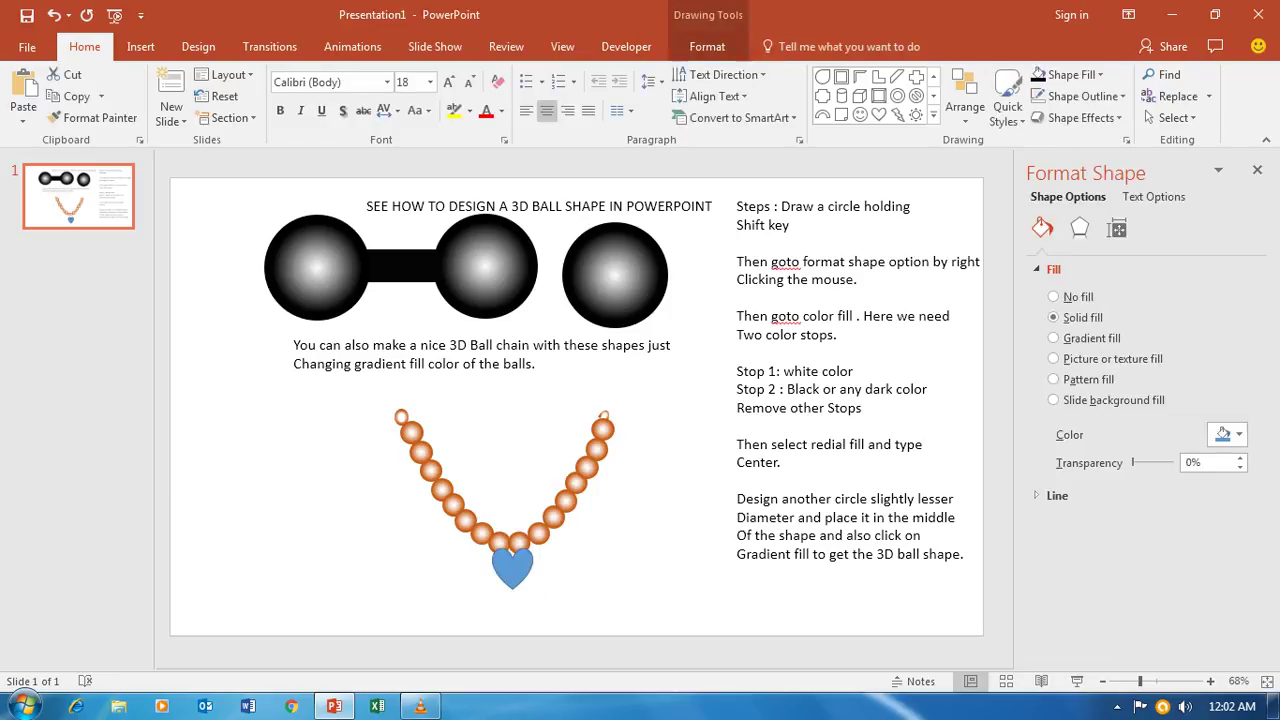
drag(513, 573, 512, 578)
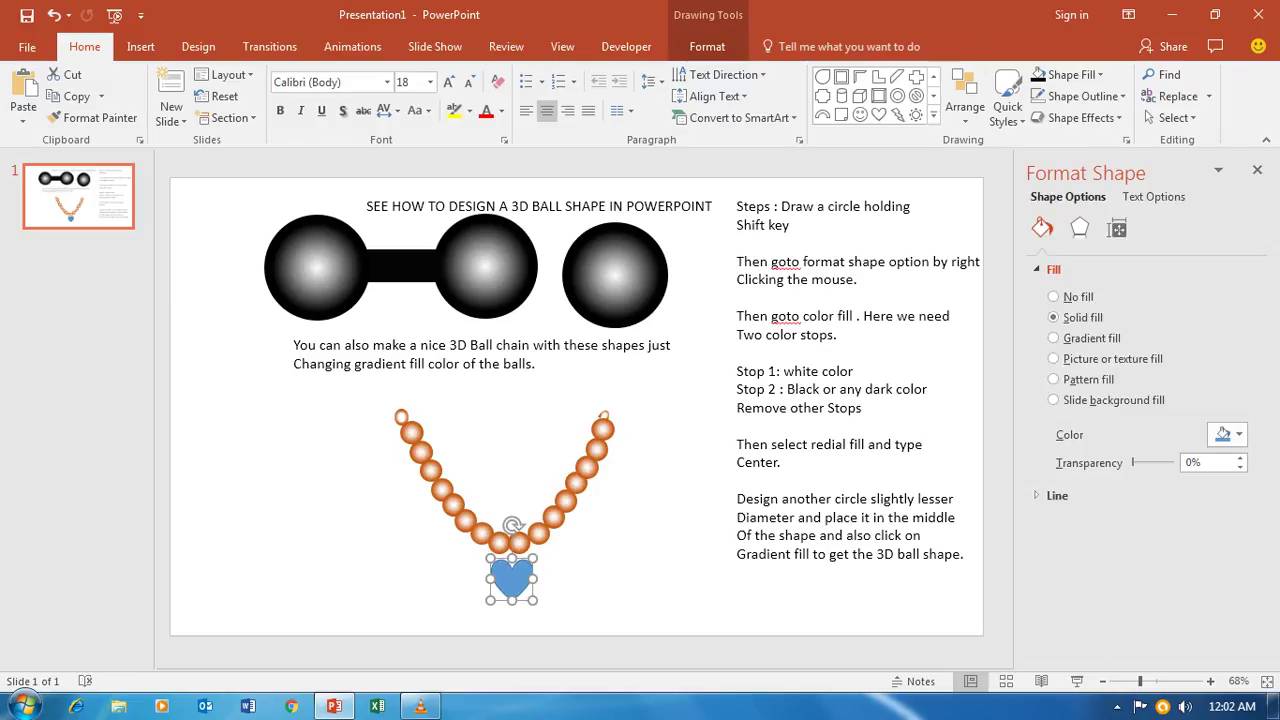
drag(512, 578, 512, 572)
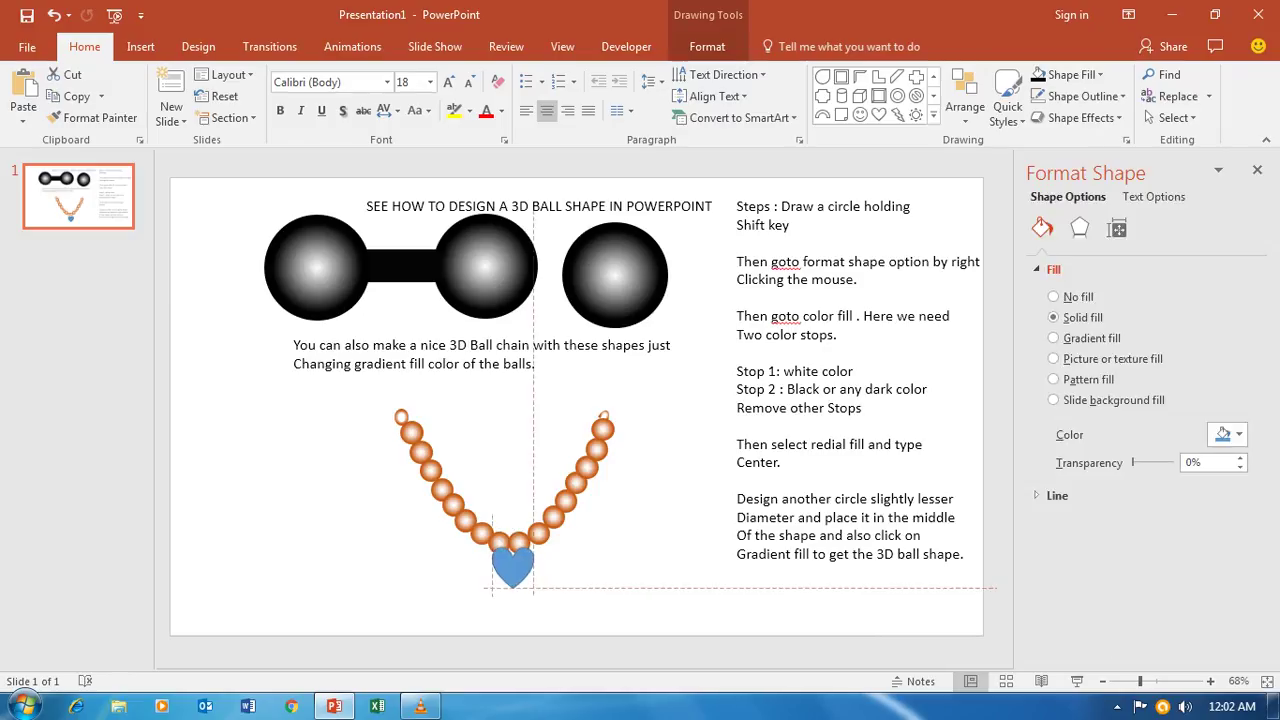
click(512, 572)
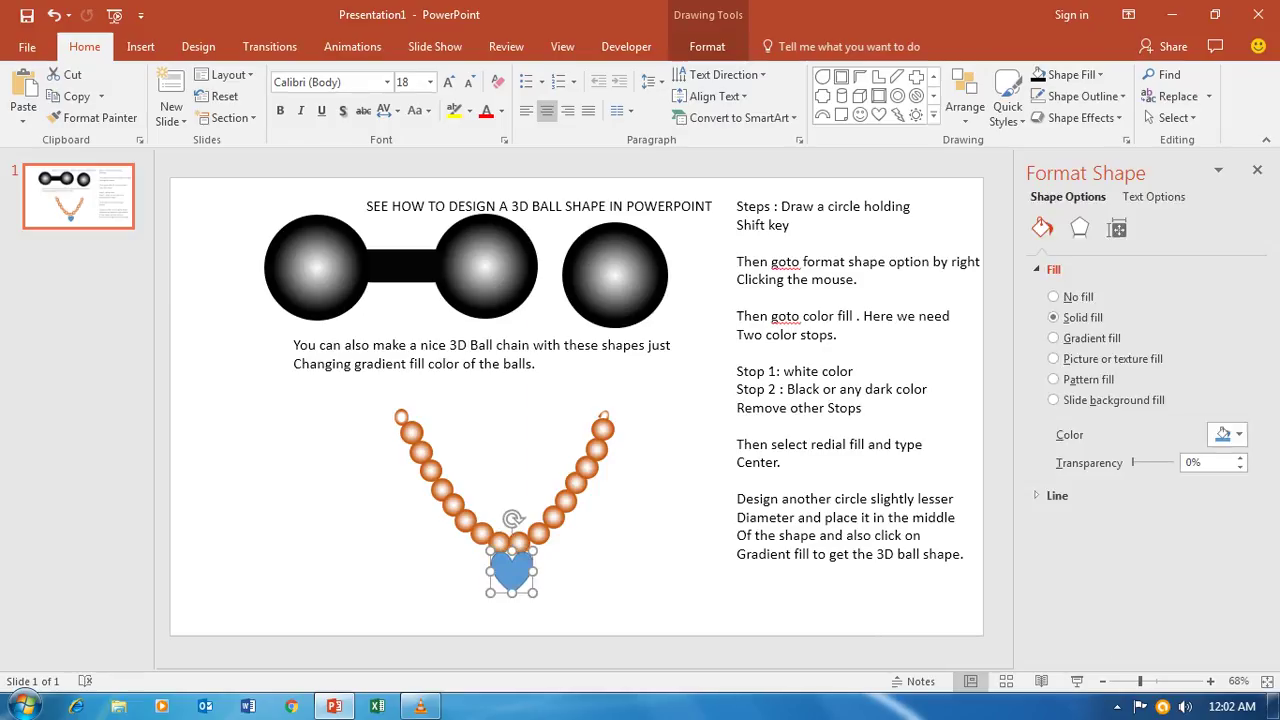
click(1053, 338)
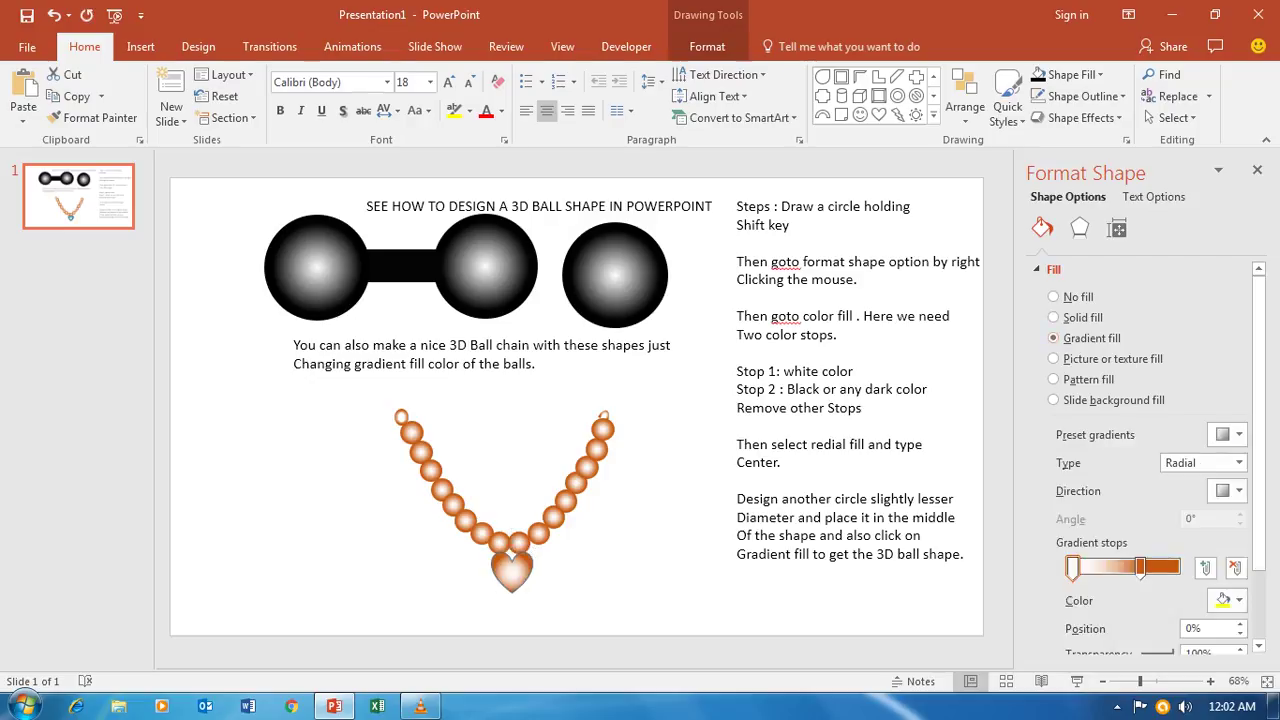
Reposition the heart beneath the chain and bring up its 3-D Rotation settings.
key(Escape)
click(512, 572)
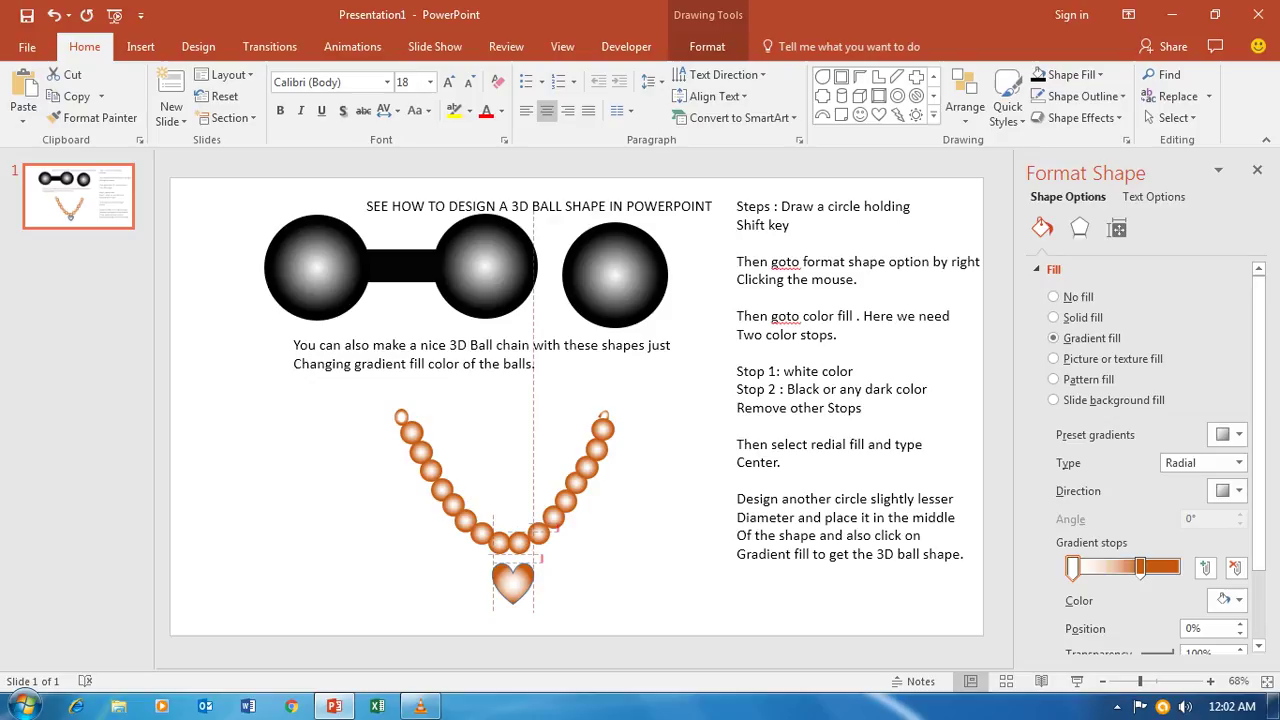
drag(512, 580, 512, 582)
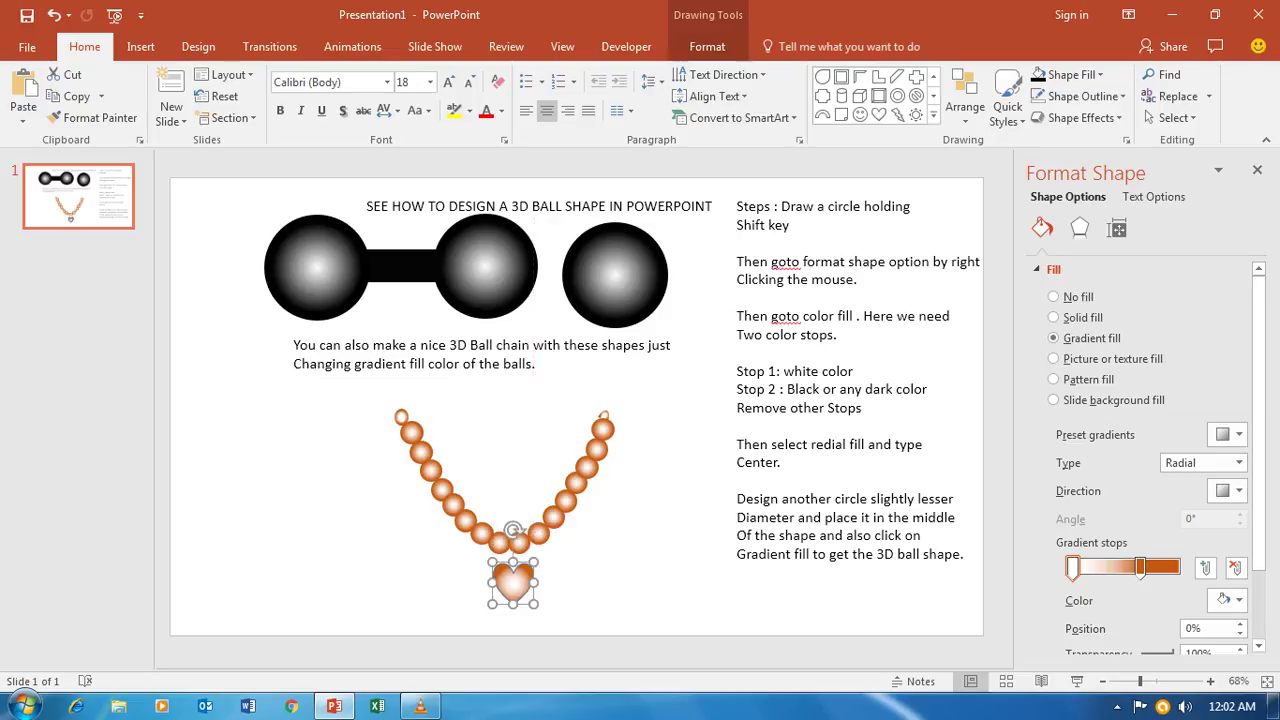
right_click(512, 588)
key(Escape)
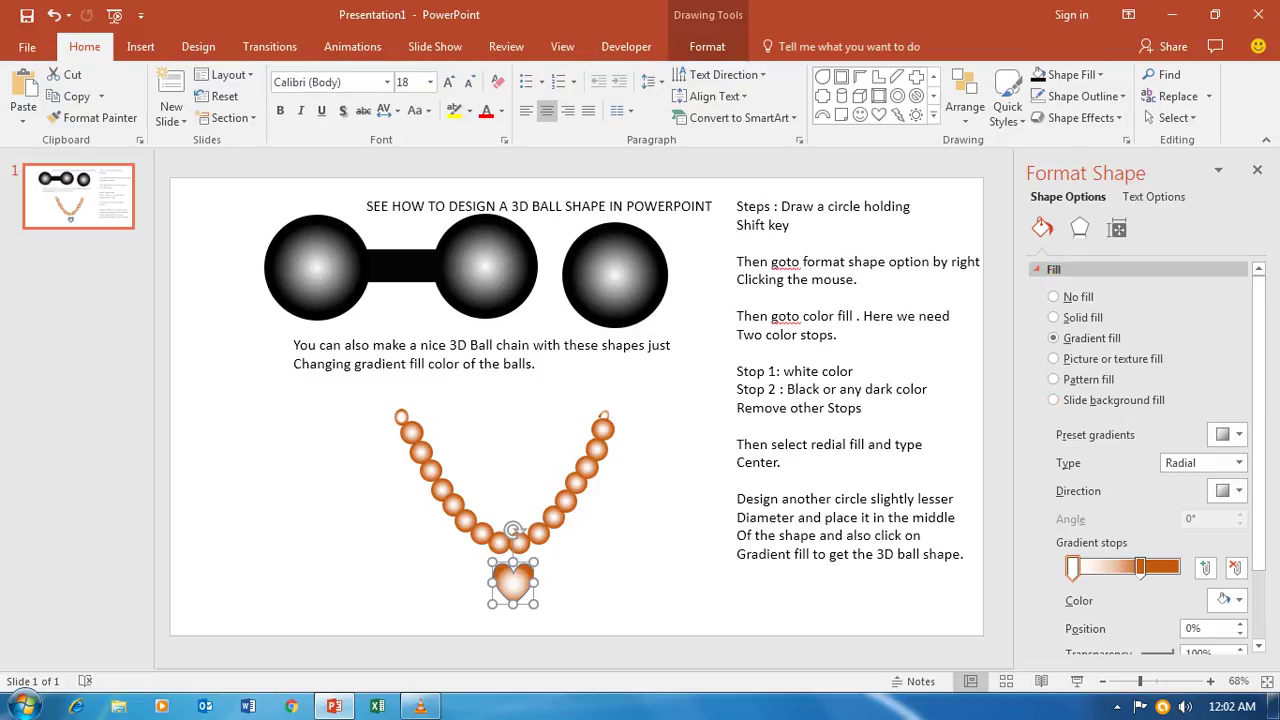
click(1079, 228)
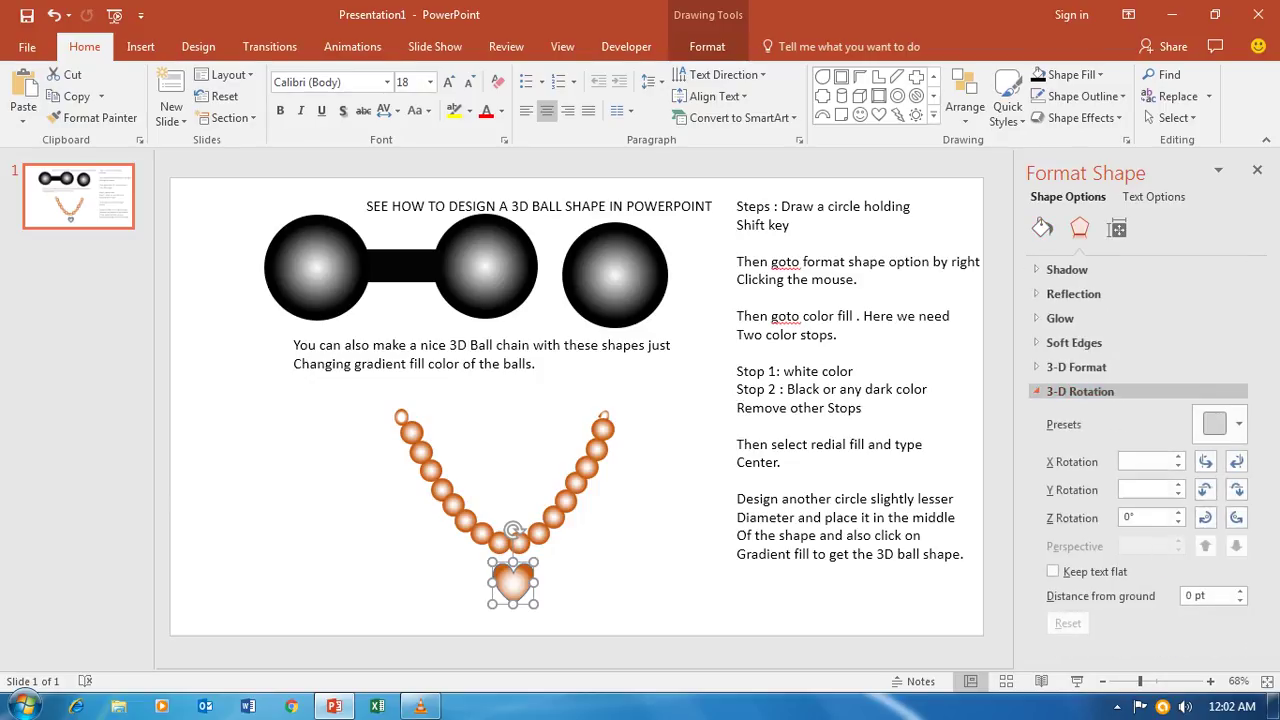
click(1080, 391)
click(1080, 391)
Tilt the heart with the Perspective: Relaxed preset (Y 309.6°, 45° perspective).
click(1238, 424)
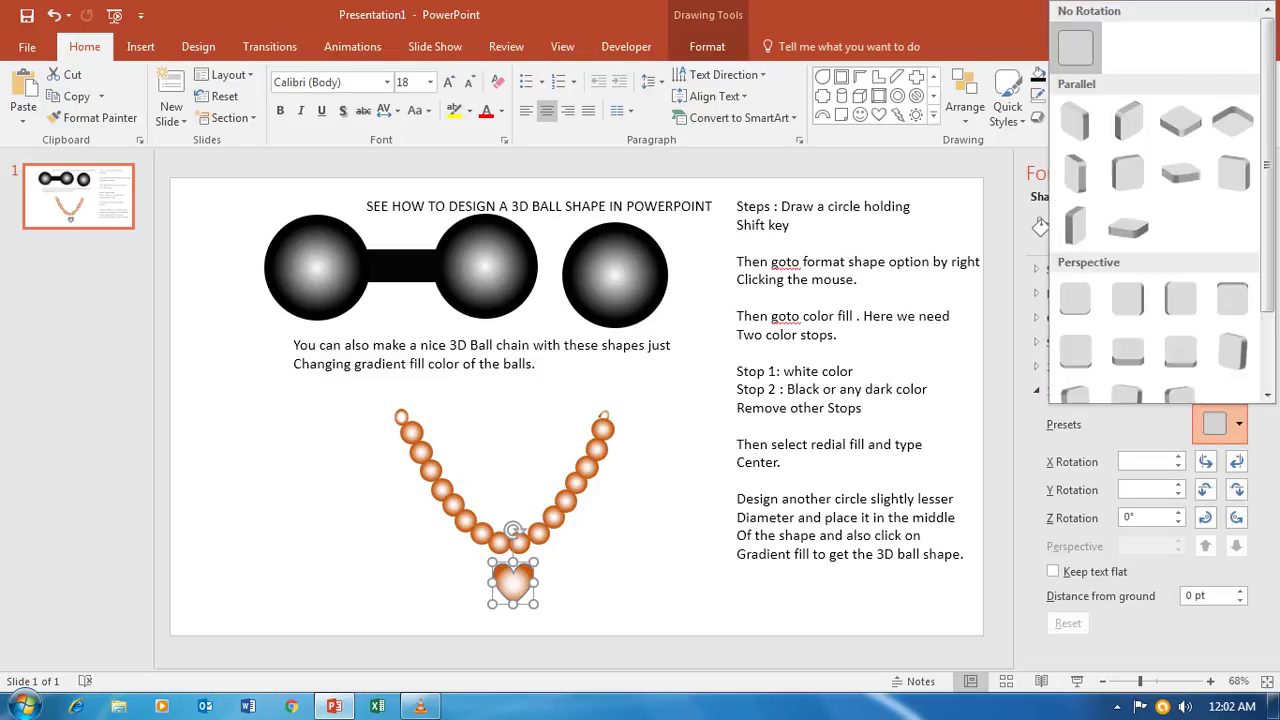
click(1180, 392)
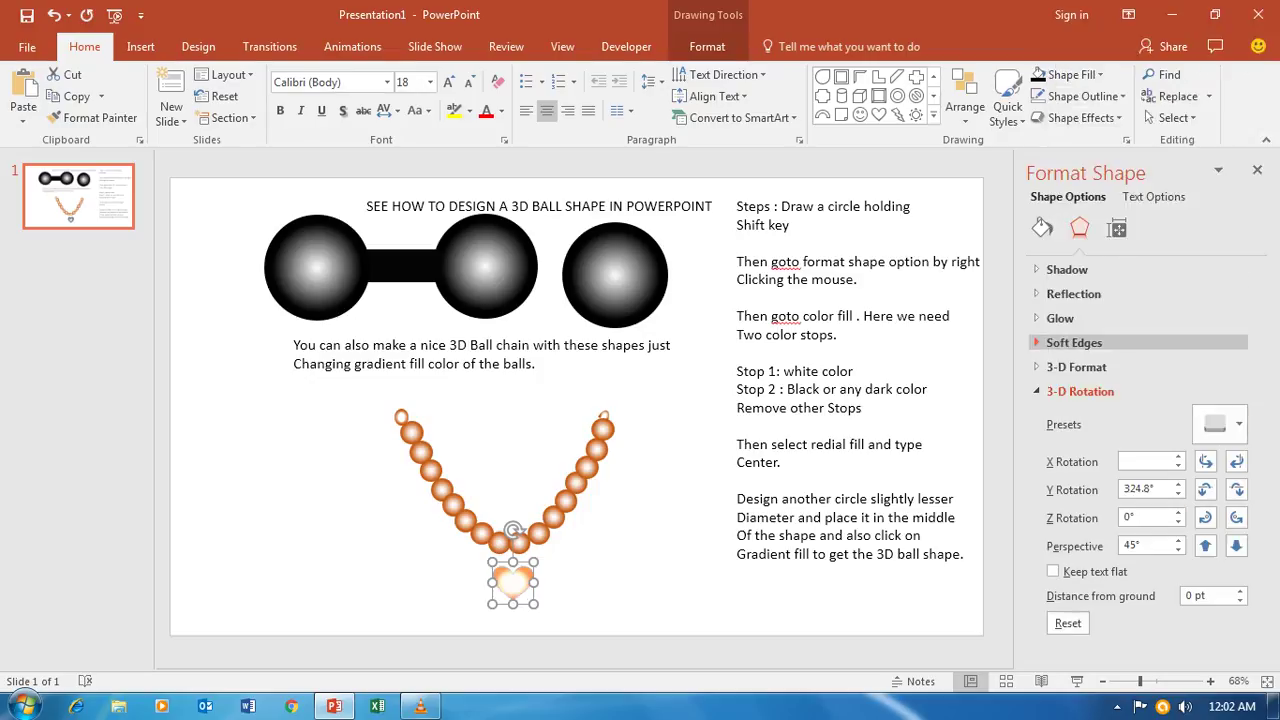
click(1220, 424)
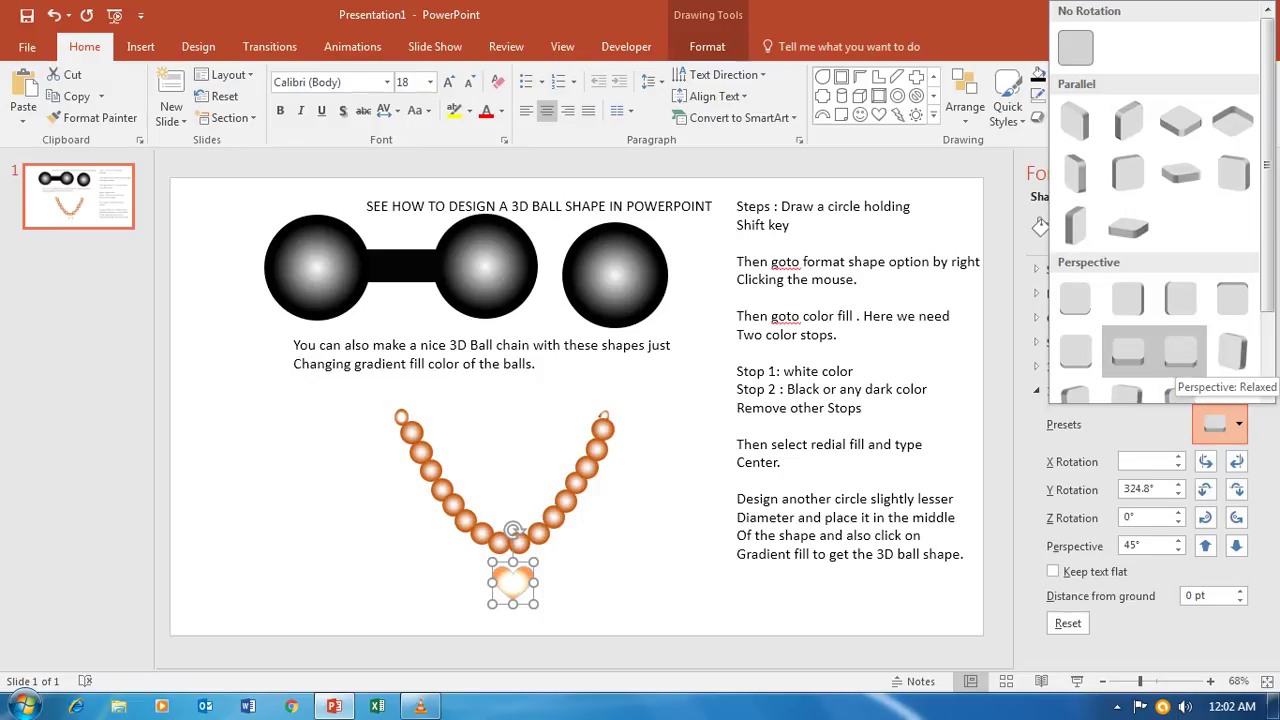
click(1180, 352)
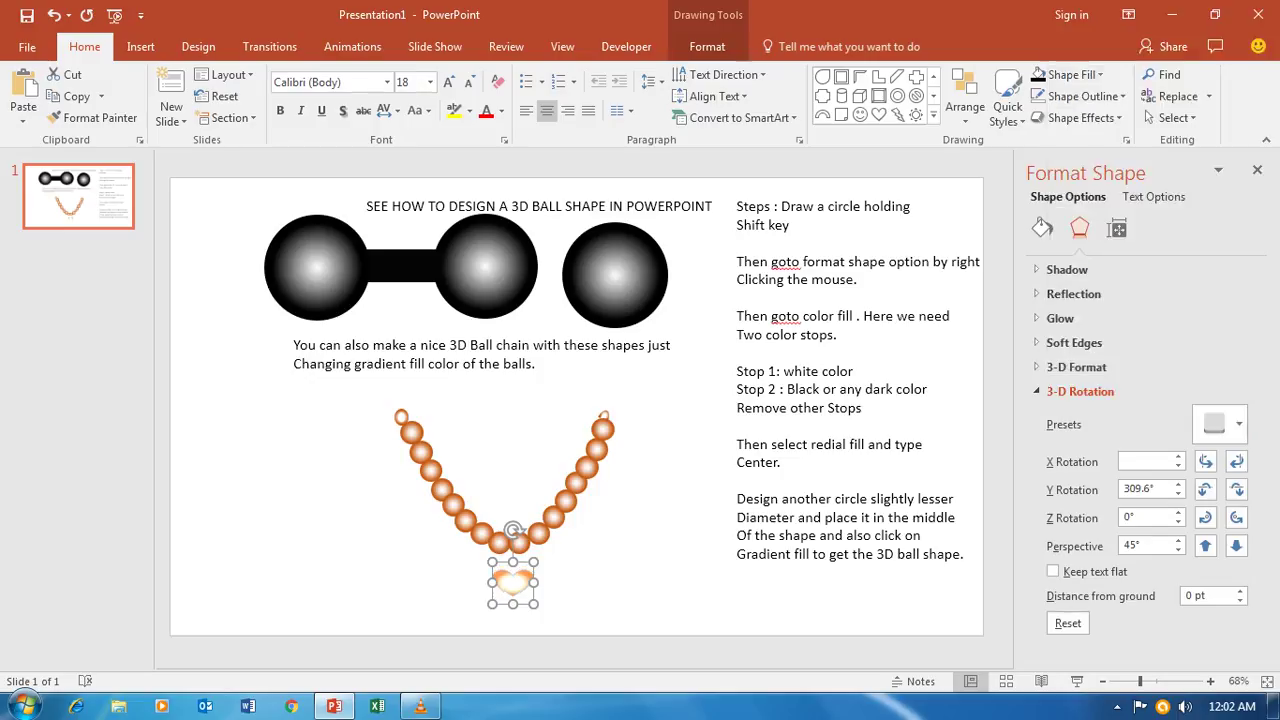
Try the Off Axis 2: Top rotation preset on the heart, then undo it.
click(1220, 424)
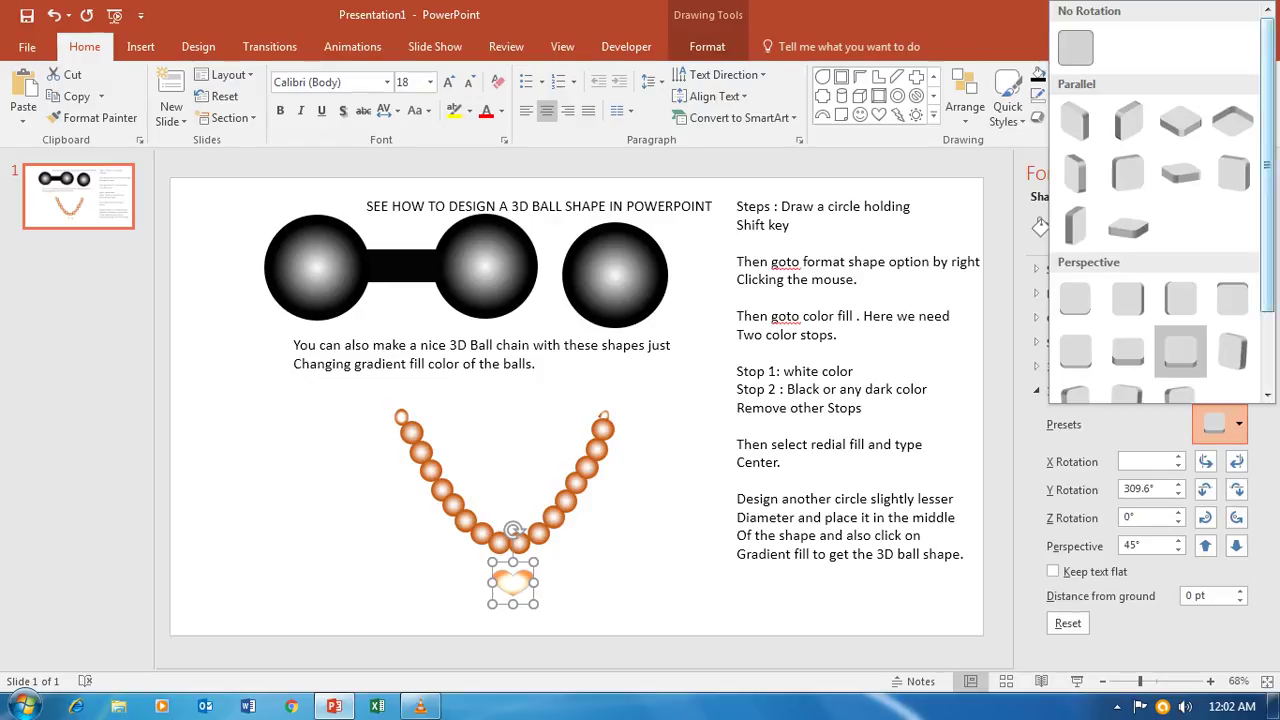
scroll(1160, 250, down, 1)
scroll(1160, 250, down, 2)
scroll(1160, 250, up, 1)
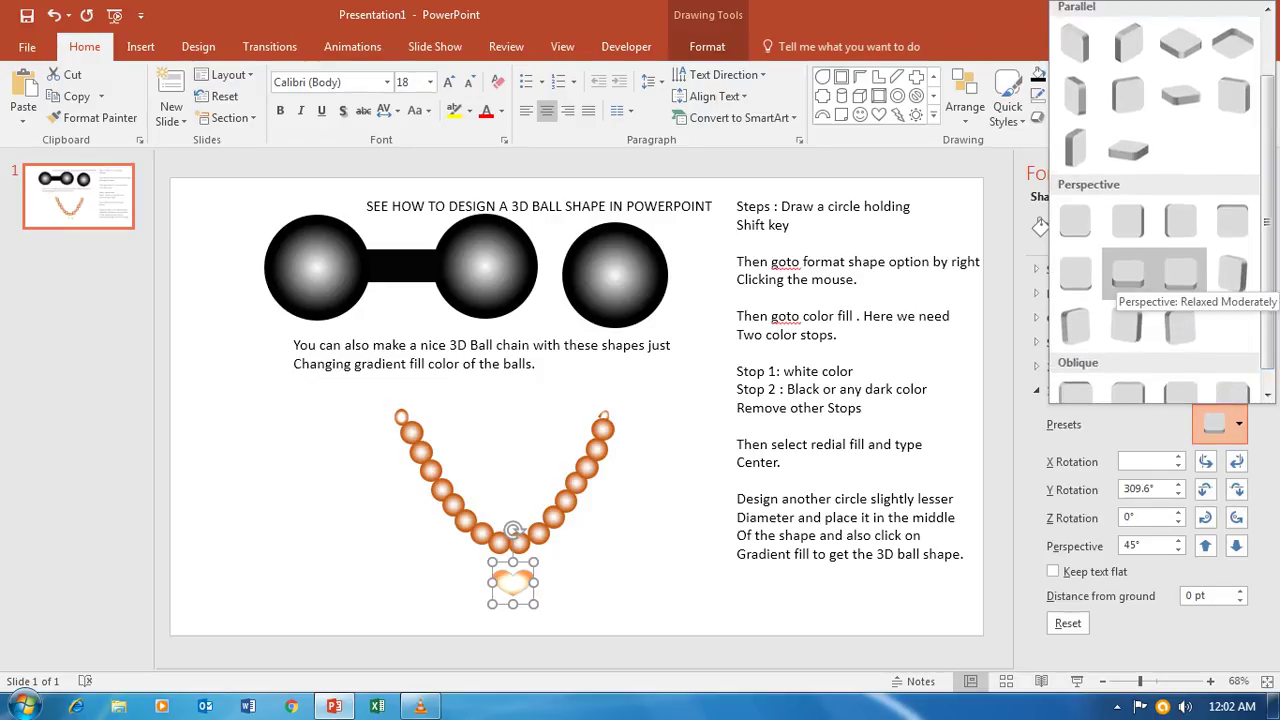
click(1128, 148)
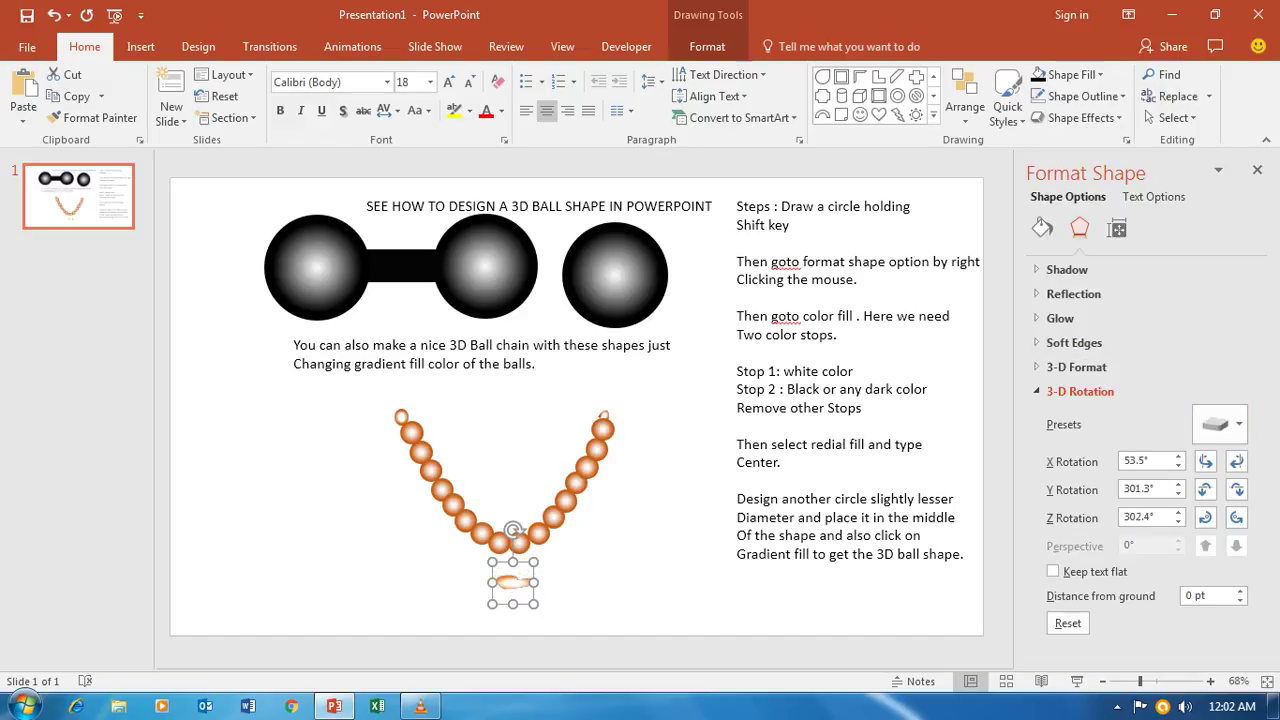
key(ctrl+z)
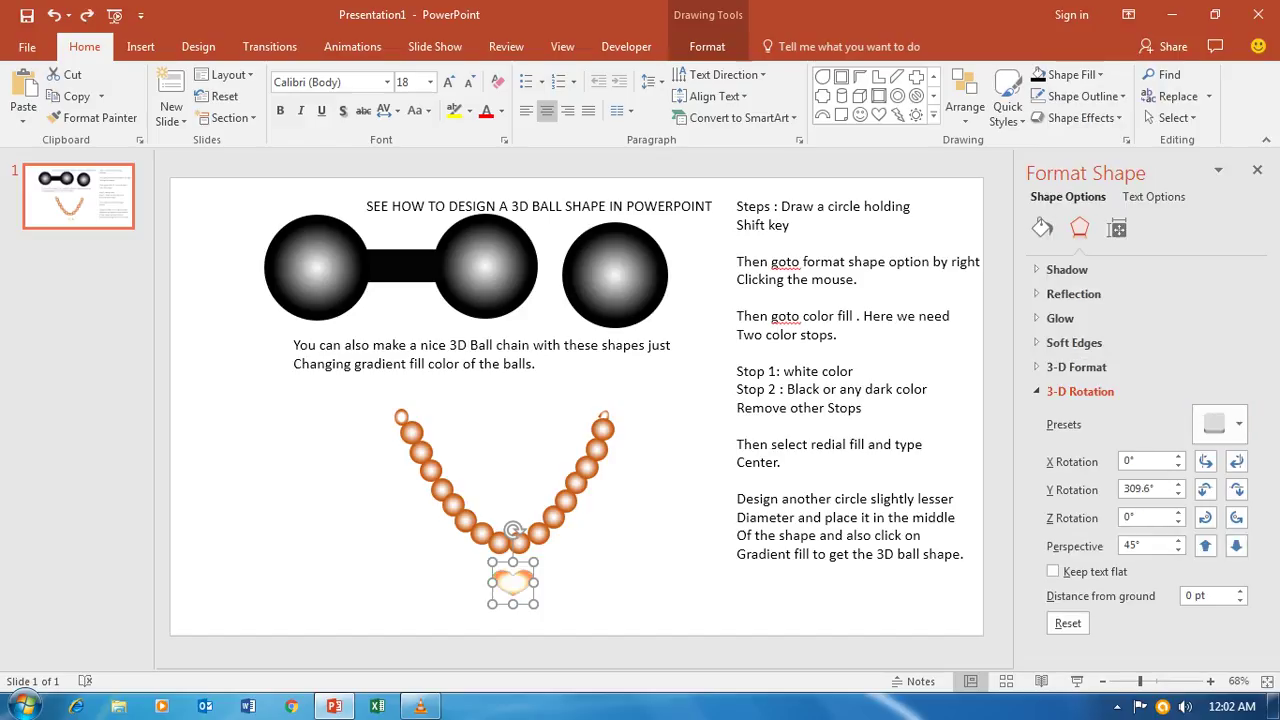
key(ctrl+z)
key(ctrl+z)
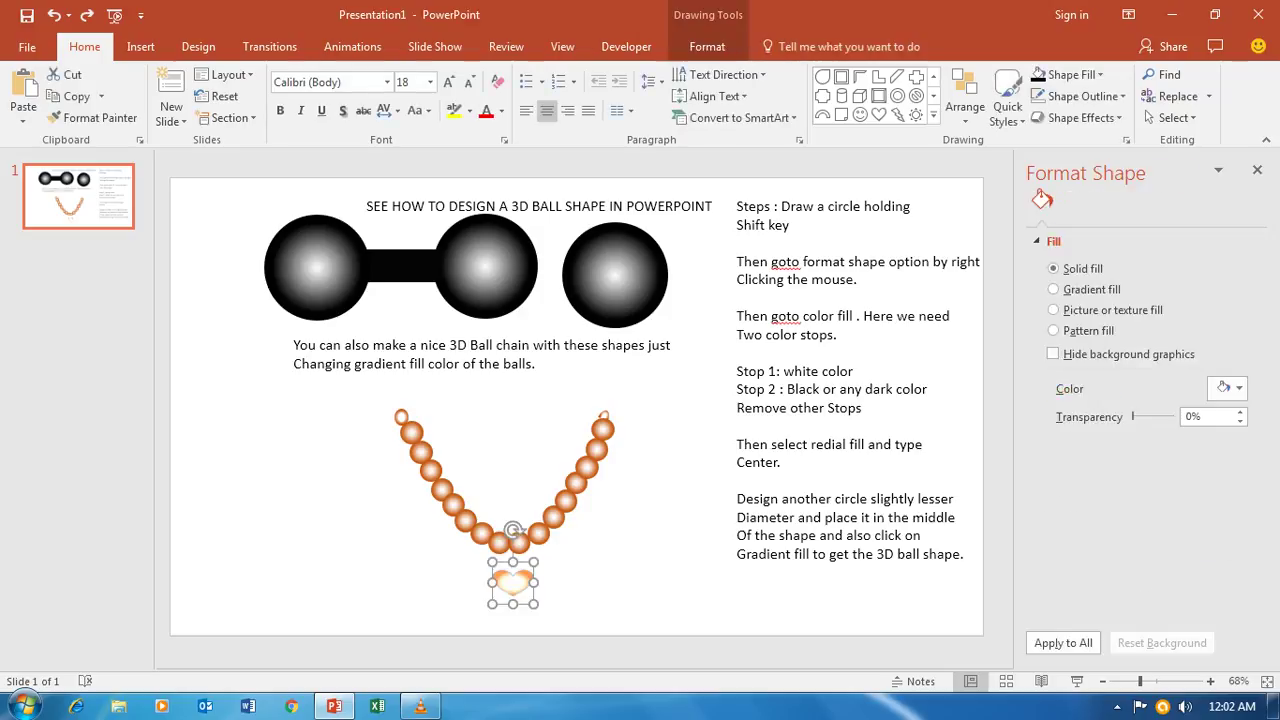
key(ctrl+z)
key(ctrl+z)
key(ctrl+z)
key(ctrl+z)
key(ctrl+z)
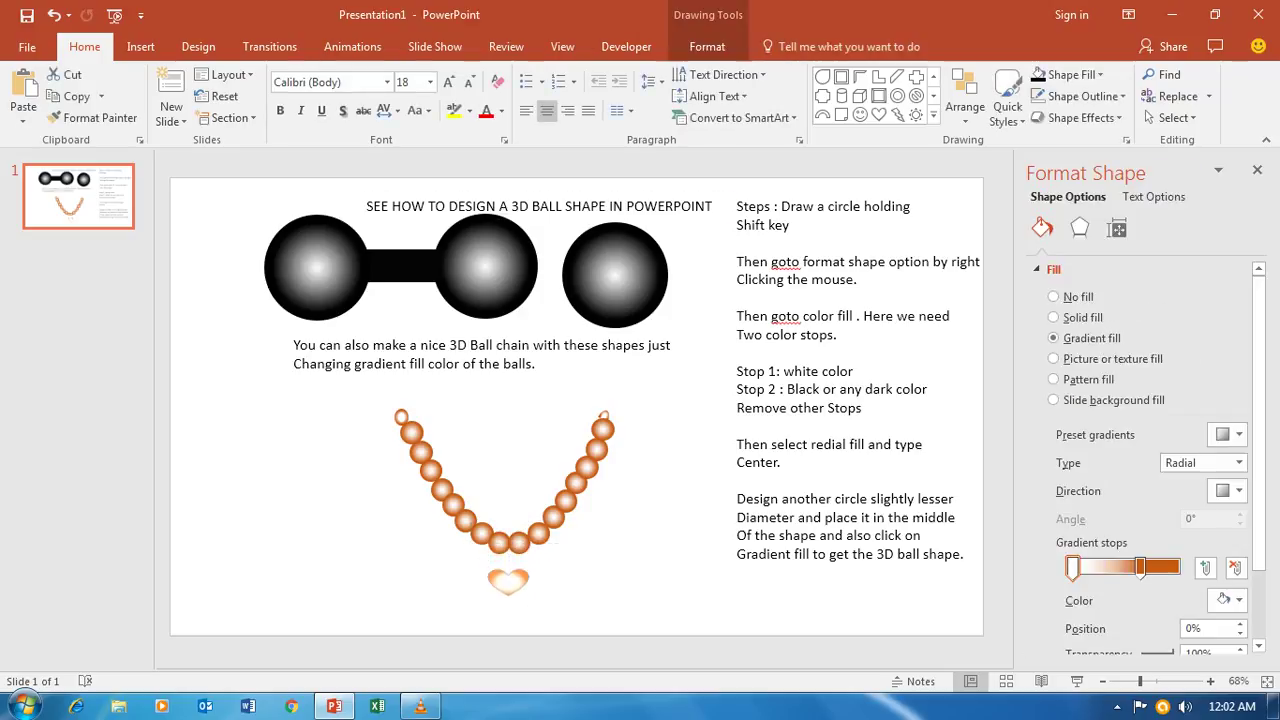
key(ctrl+z)
key(ctrl+z)
key(ctrl+z)
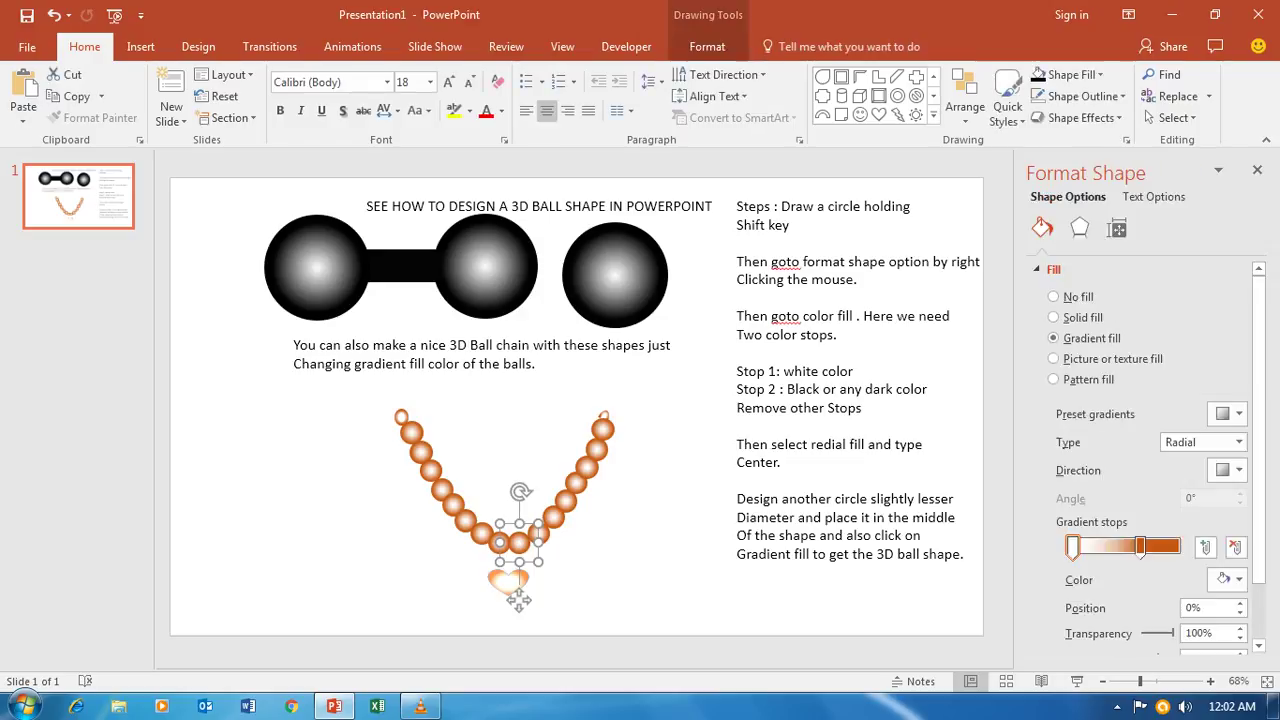
key(ctrl+z)
key(ctrl+z)
key(ctrl+z)
key(ctrl+z)
key(ctrl+z)
key(ctrl+z)
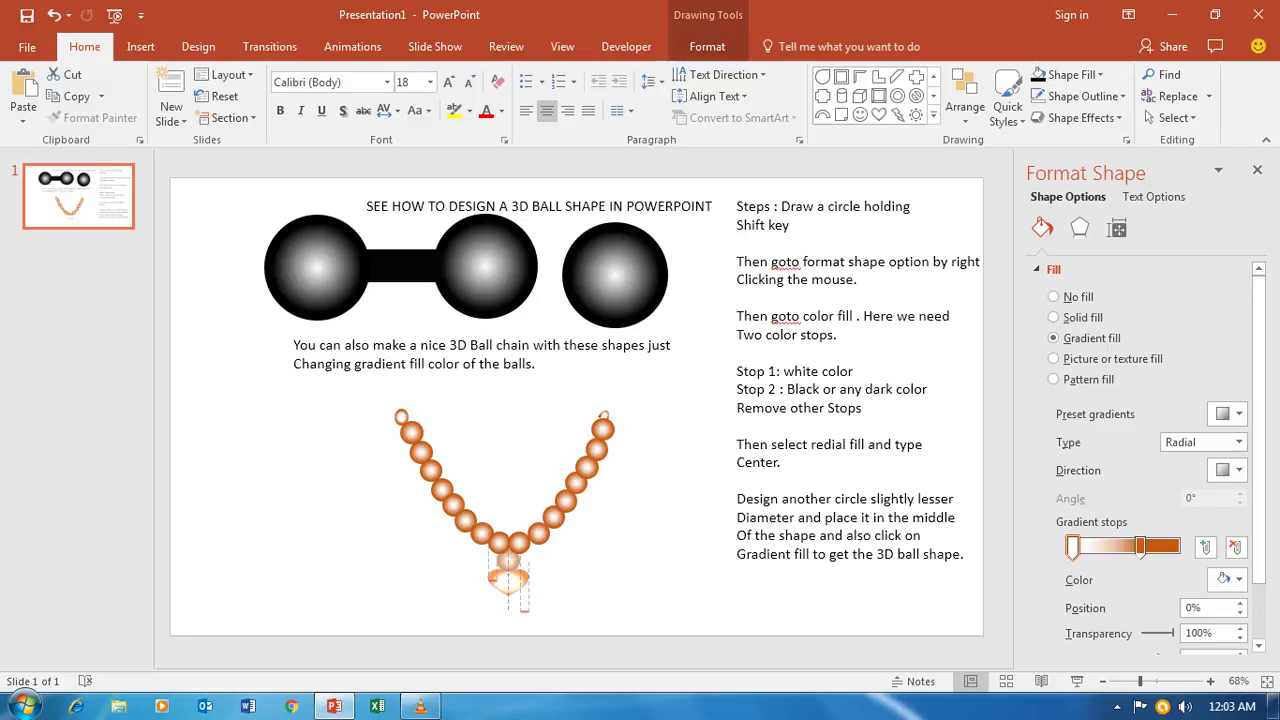
key(ctrl+z)
key(ctrl+z)
key(ctrl+z)
key(ctrl+z)
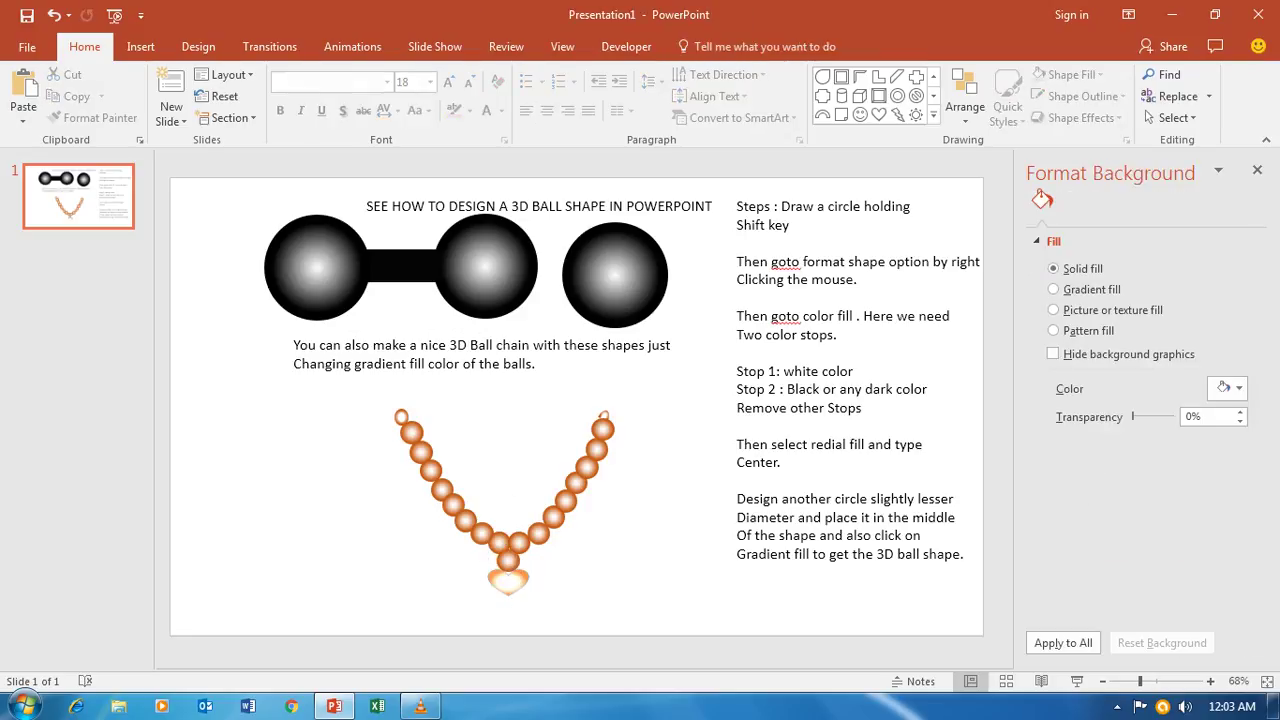
key(ctrl+z)
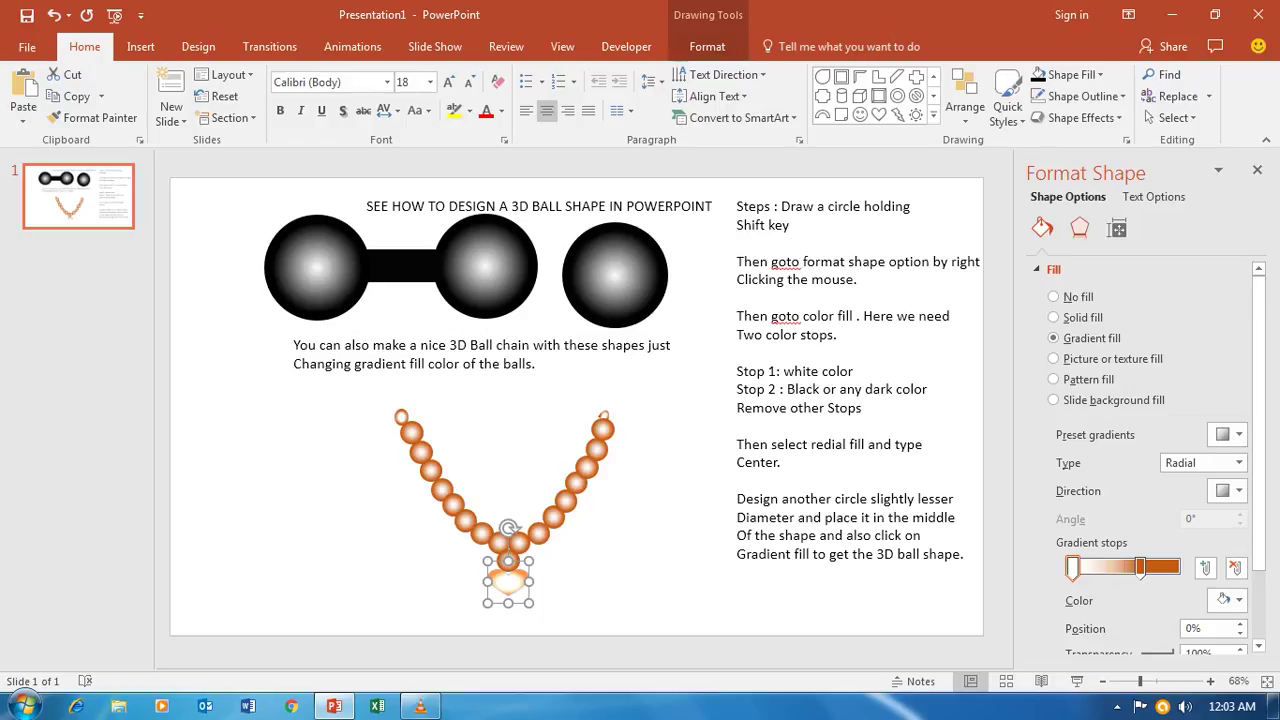
Give the heart a 6 pt top bevel using the first bevel preset.
click(1079, 228)
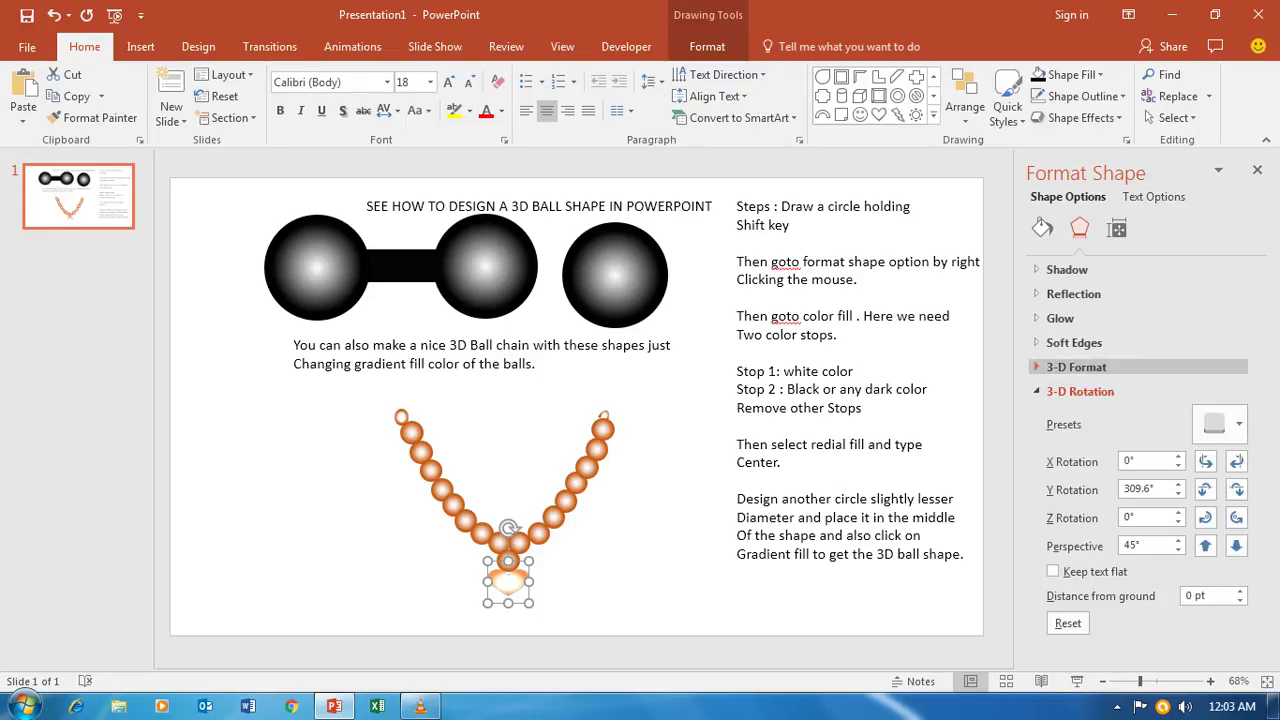
click(1076, 367)
click(1085, 420)
click(1083, 266)
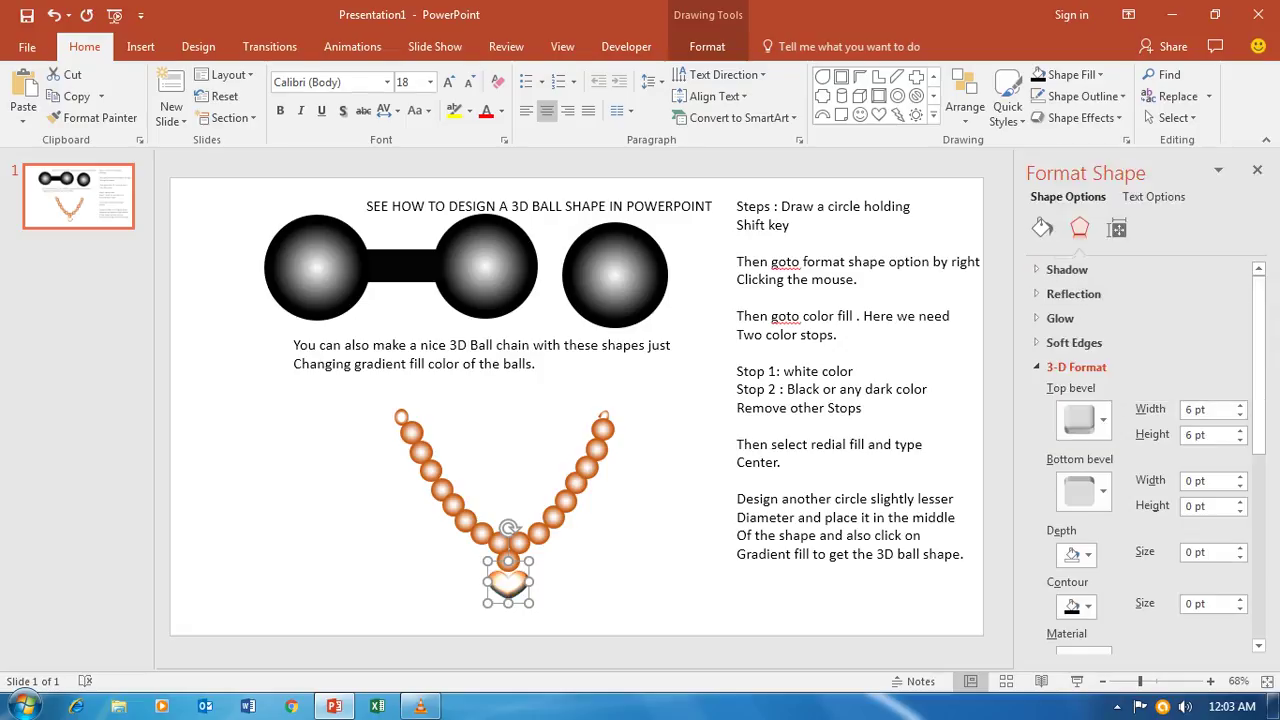
key(Escape)
Drag the heart's orange gradient stop left to about 25% for a deeper orange.
click(508, 583)
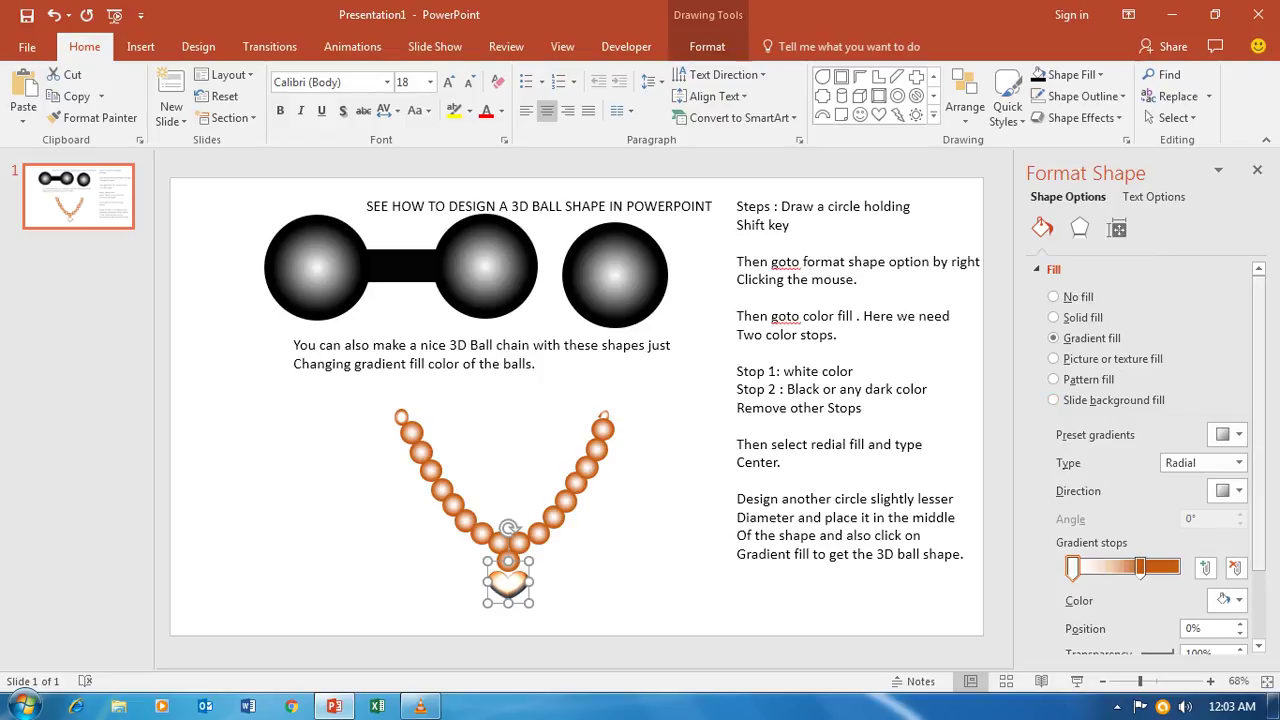
scroll(1140, 450, down, 3)
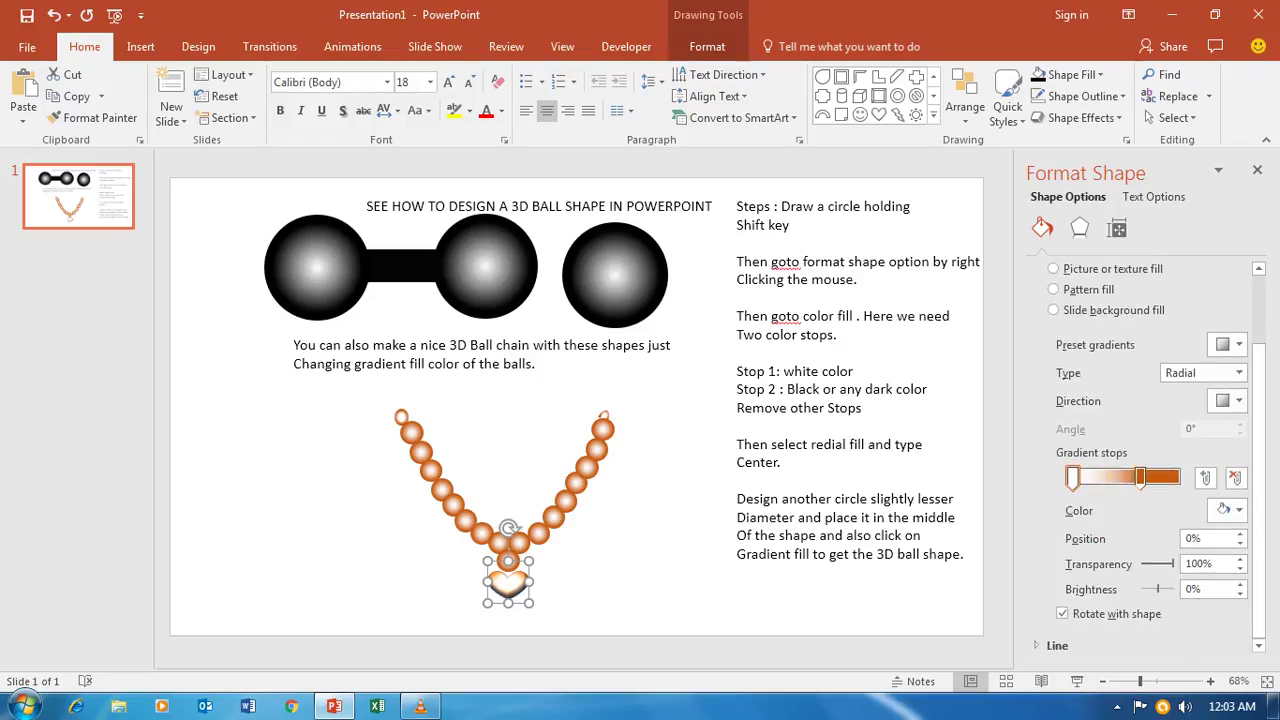
mouse_move(1141, 477)
mouse_down()
mouse_move(1155, 477)
mouse_move(1099, 477)
mouse_up()
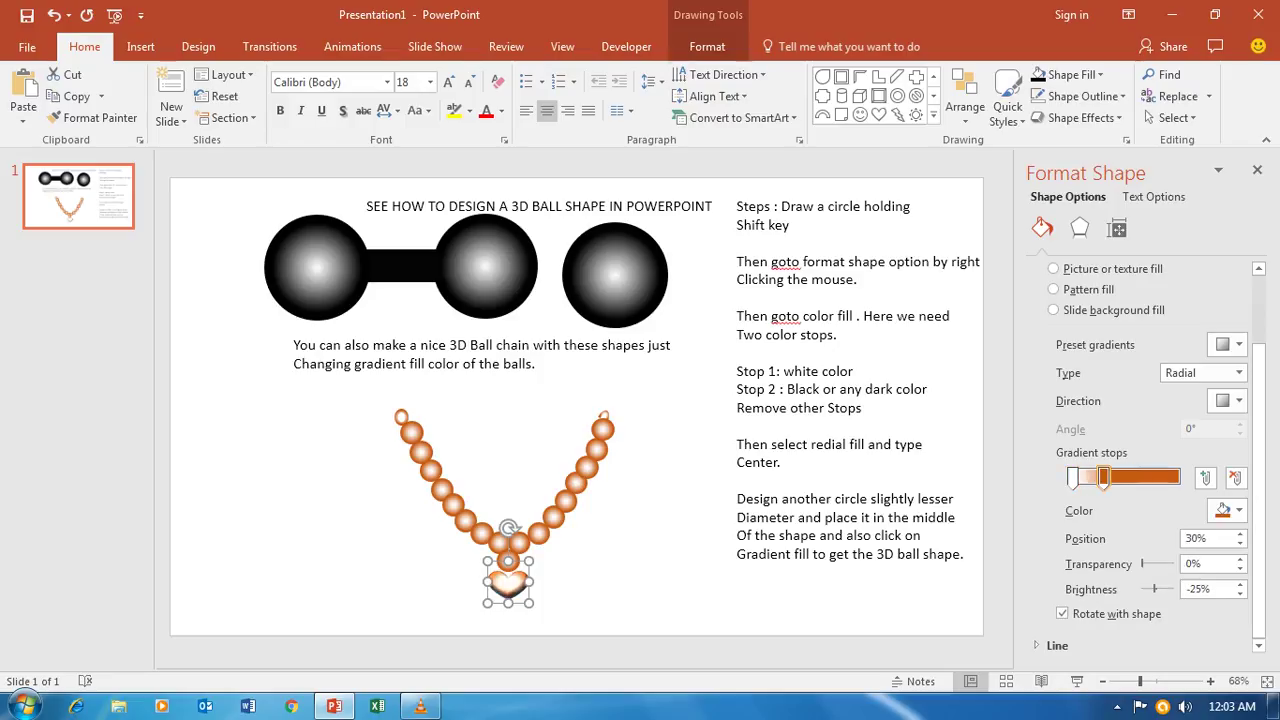
key(Escape)
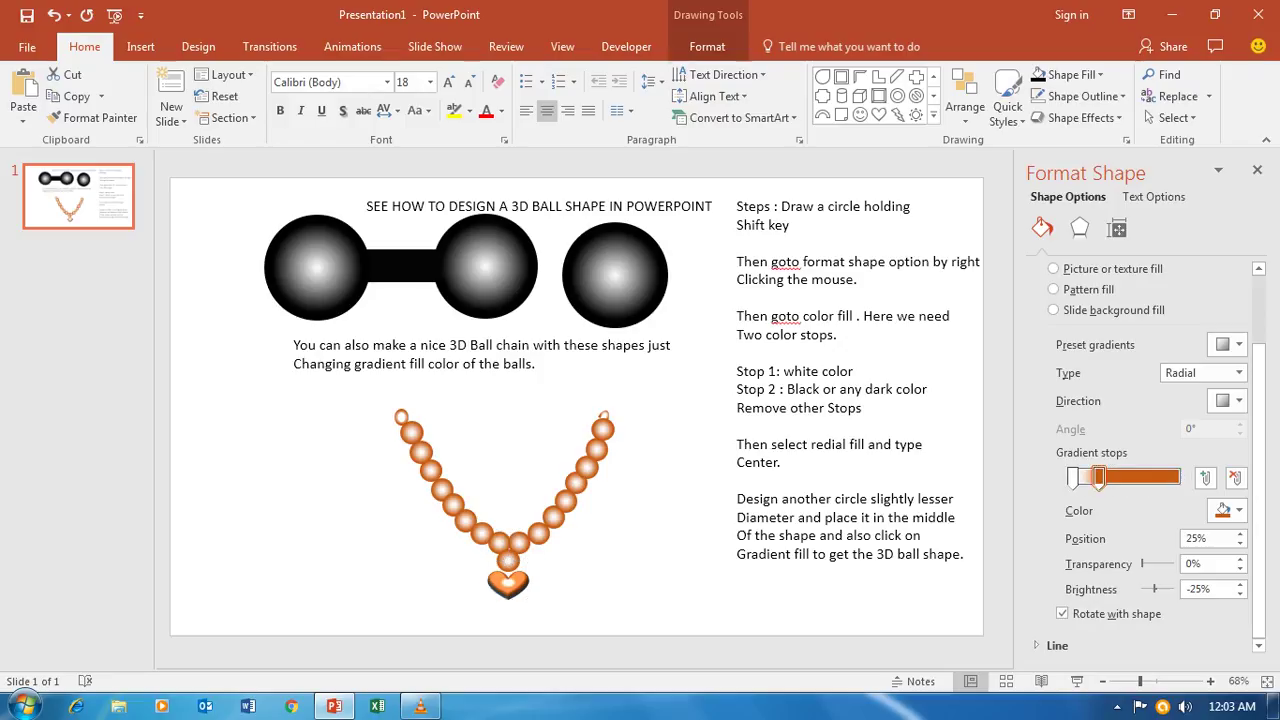
Remove one gradient stop, move the orange stop to 38%, and select the 96% stop.
click(508, 583)
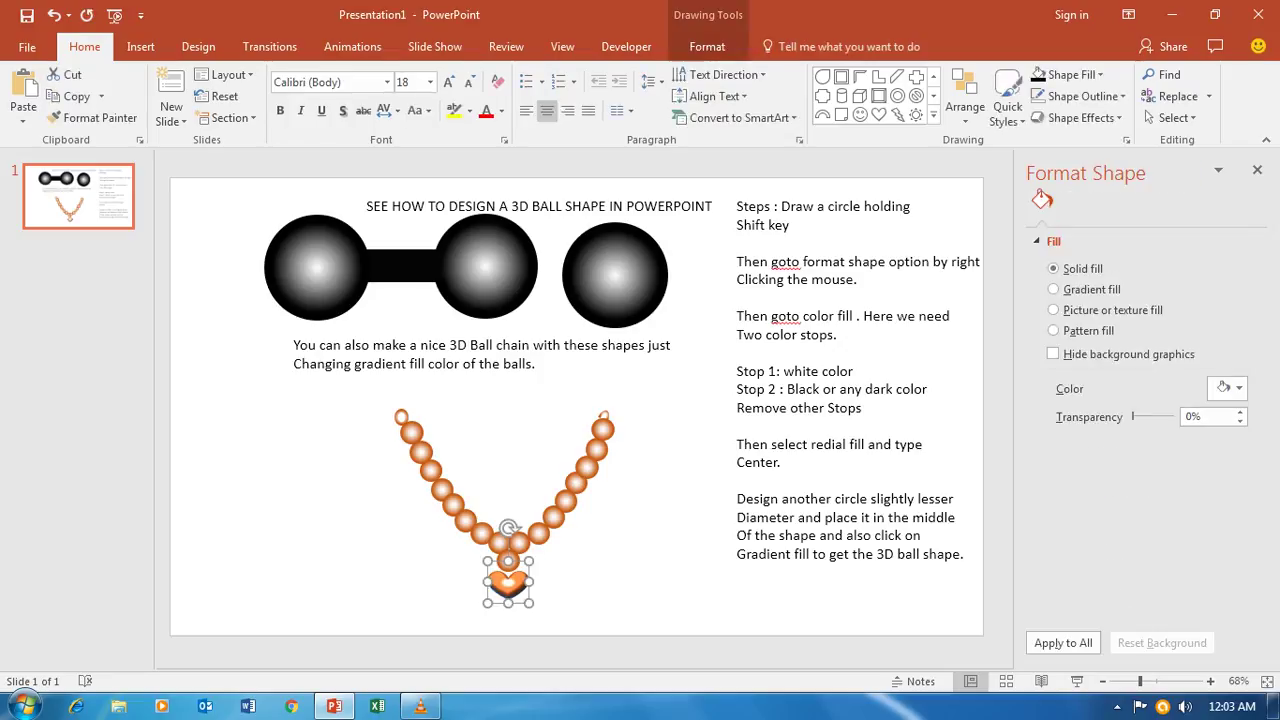
click(1073, 568)
click(1235, 568)
click(1099, 568)
drag(1099, 568, 1079, 570)
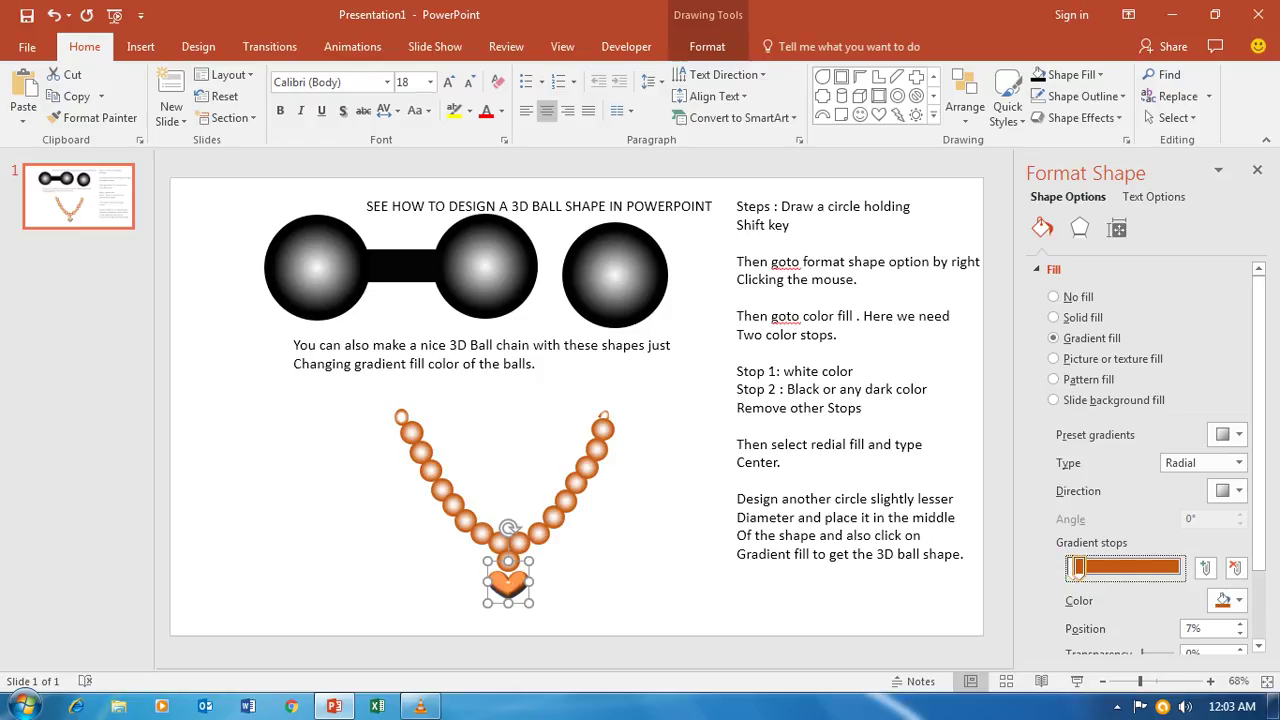
drag(1079, 570, 1114, 570)
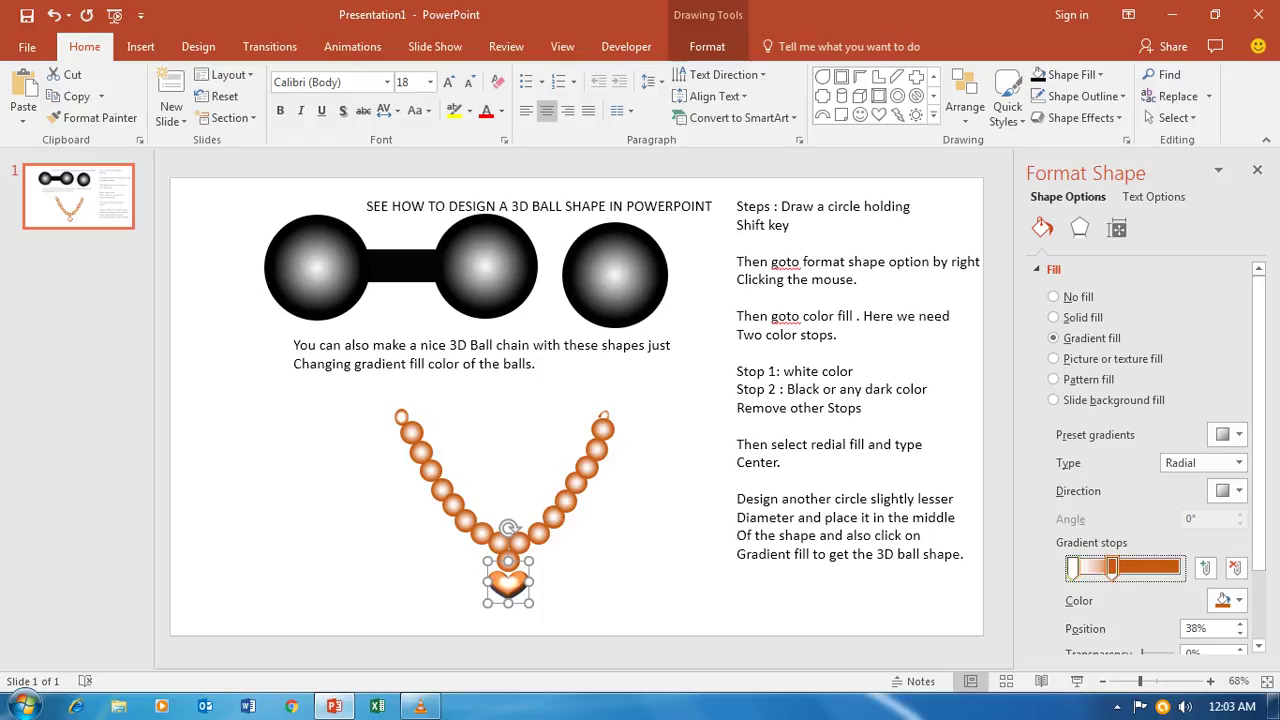
drag(1114, 568, 1112, 568)
click(1174, 568)
click(1226, 600)
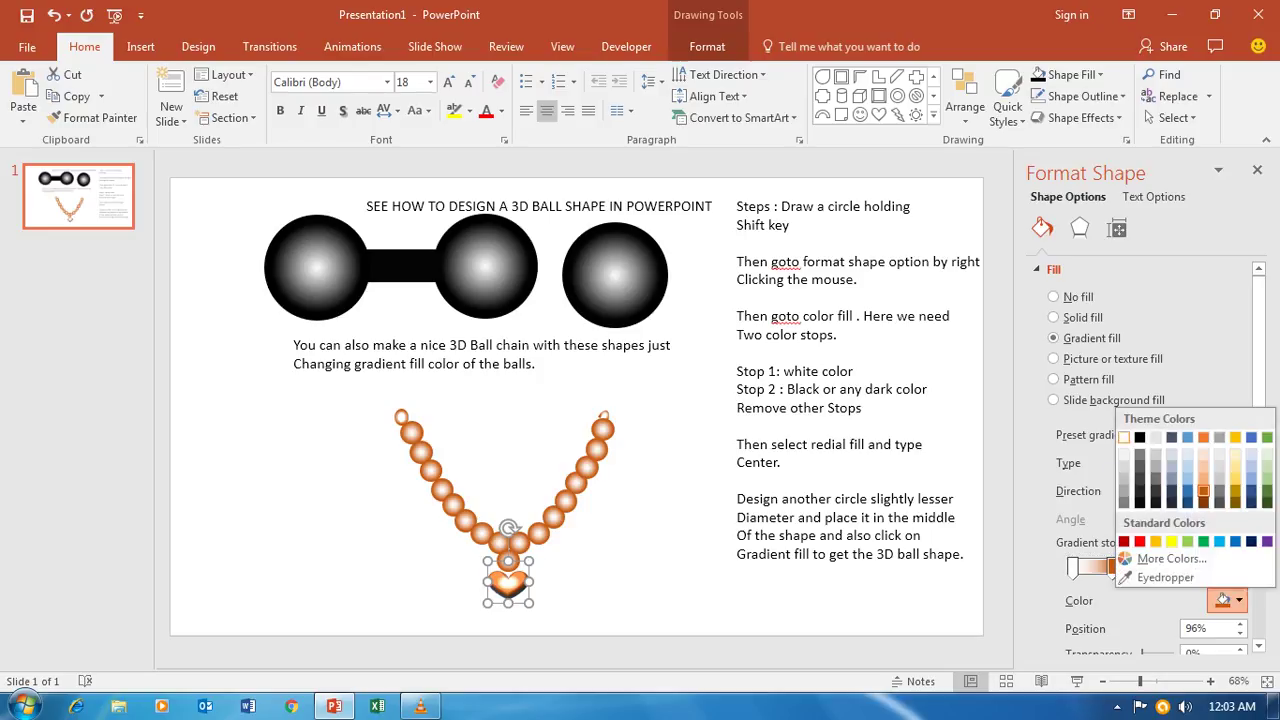
Make the 96% outer stop white and try red for the 38% stop.
click(1124, 437)
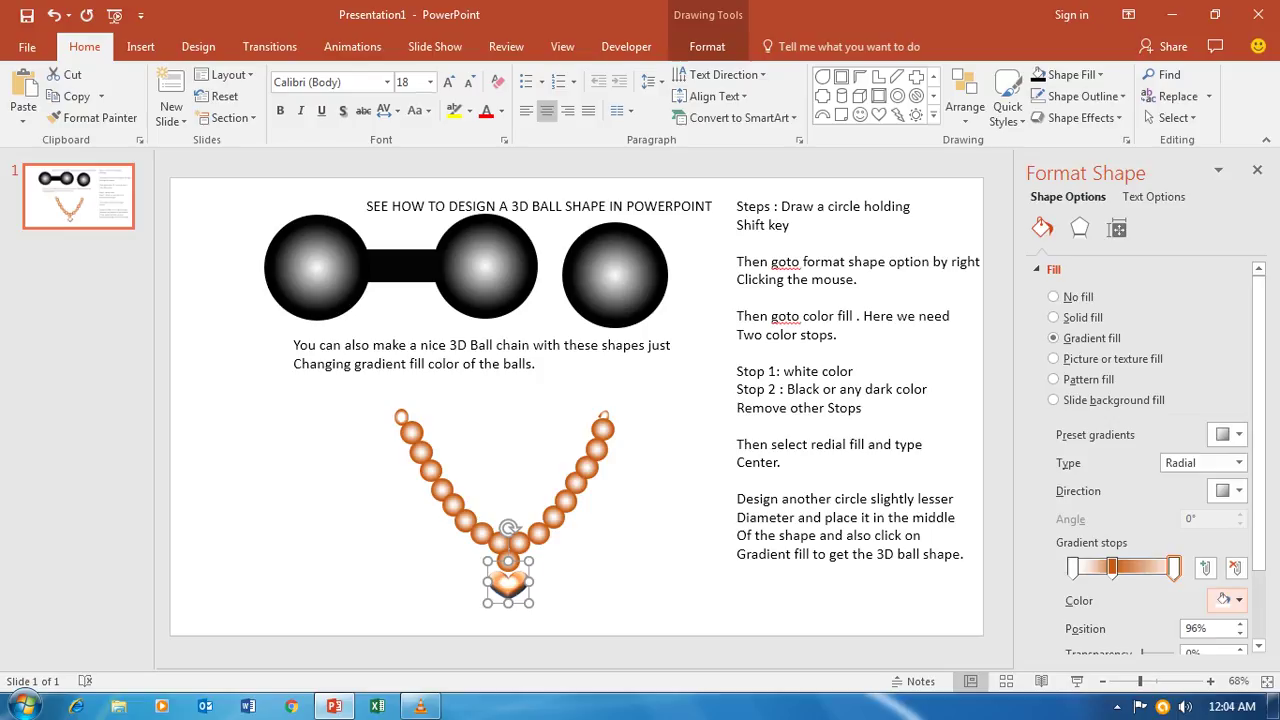
click(1112, 567)
click(1226, 600)
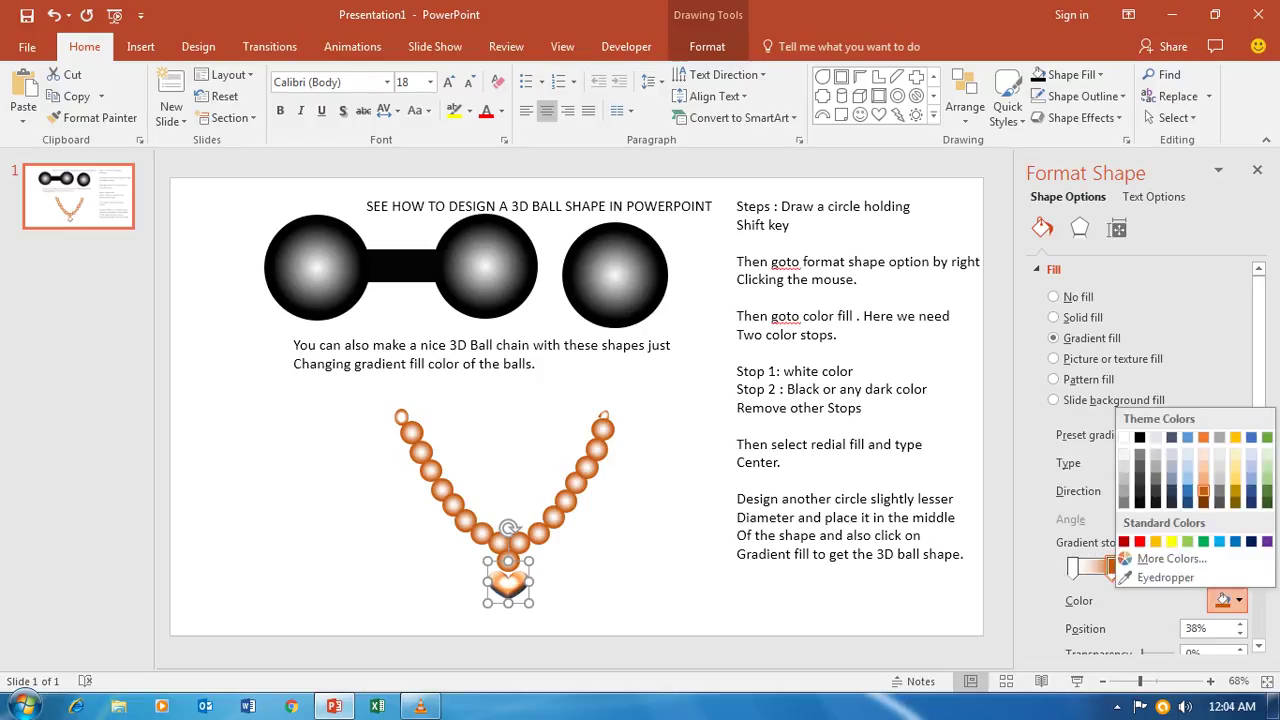
click(1139, 541)
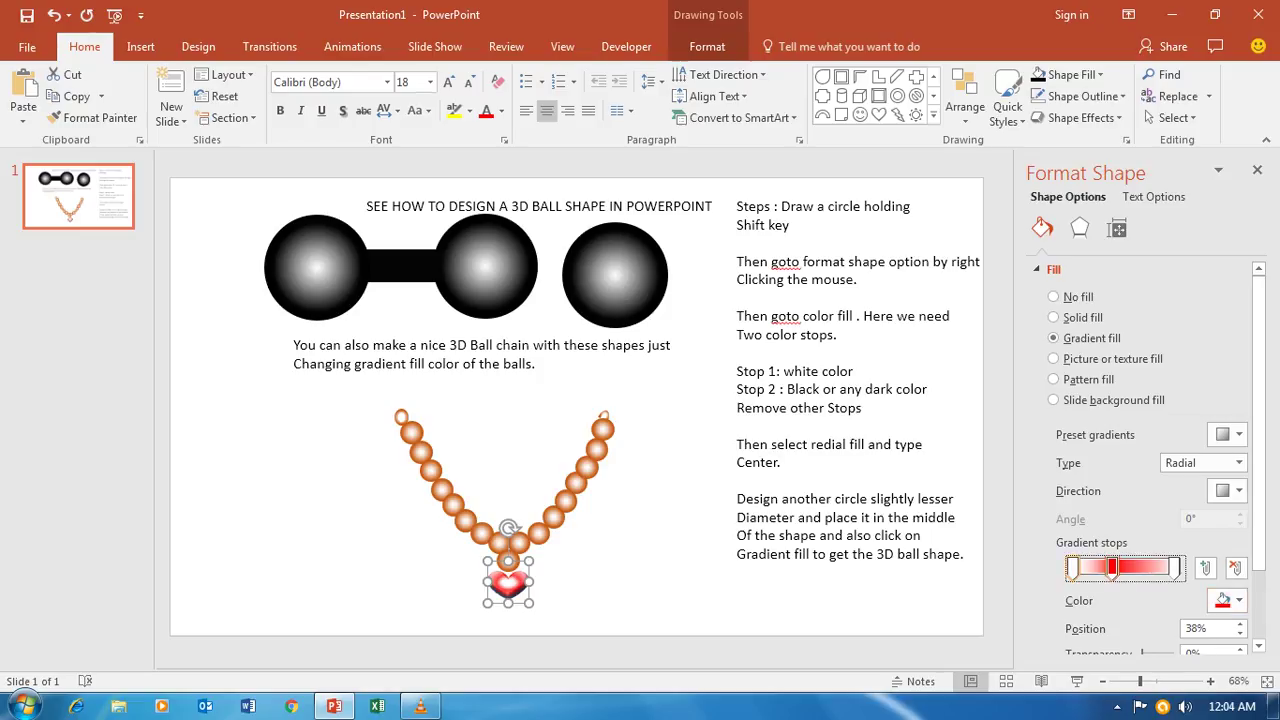
Try dark blue for the 0% stop and light blue for the 38% stop.
click(1073, 567)
click(1226, 600)
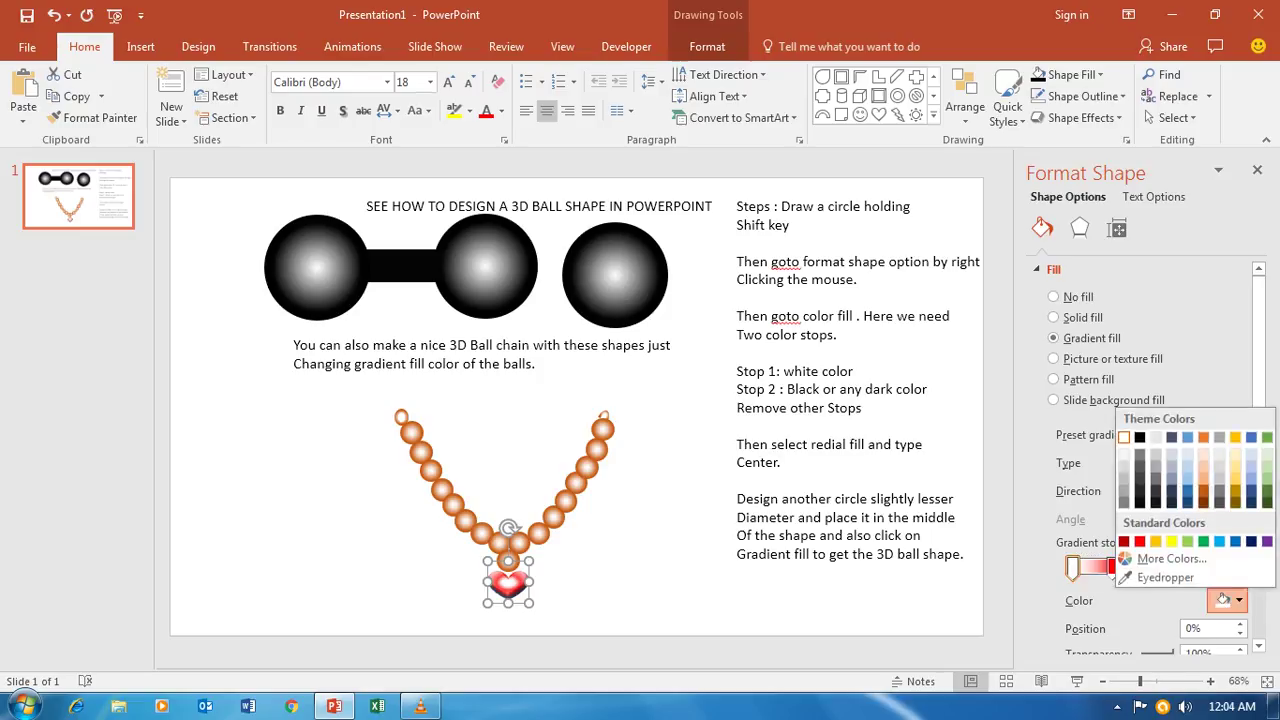
click(1187, 492)
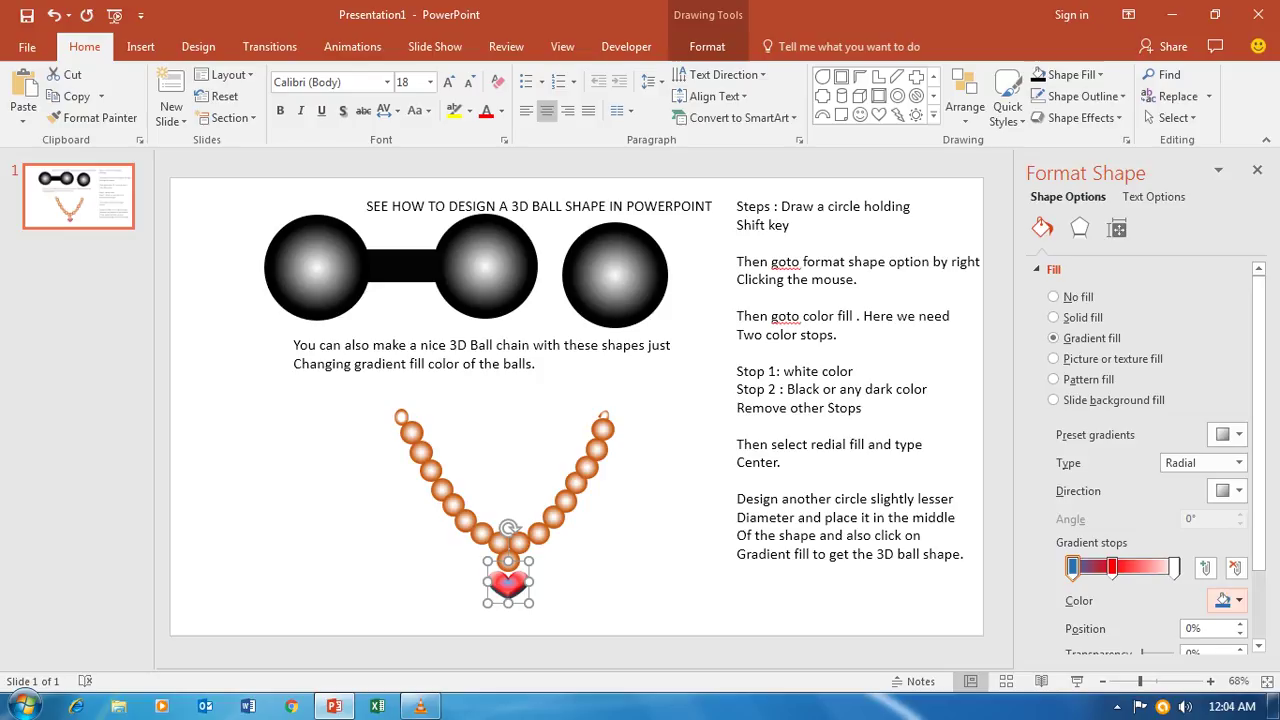
click(1112, 567)
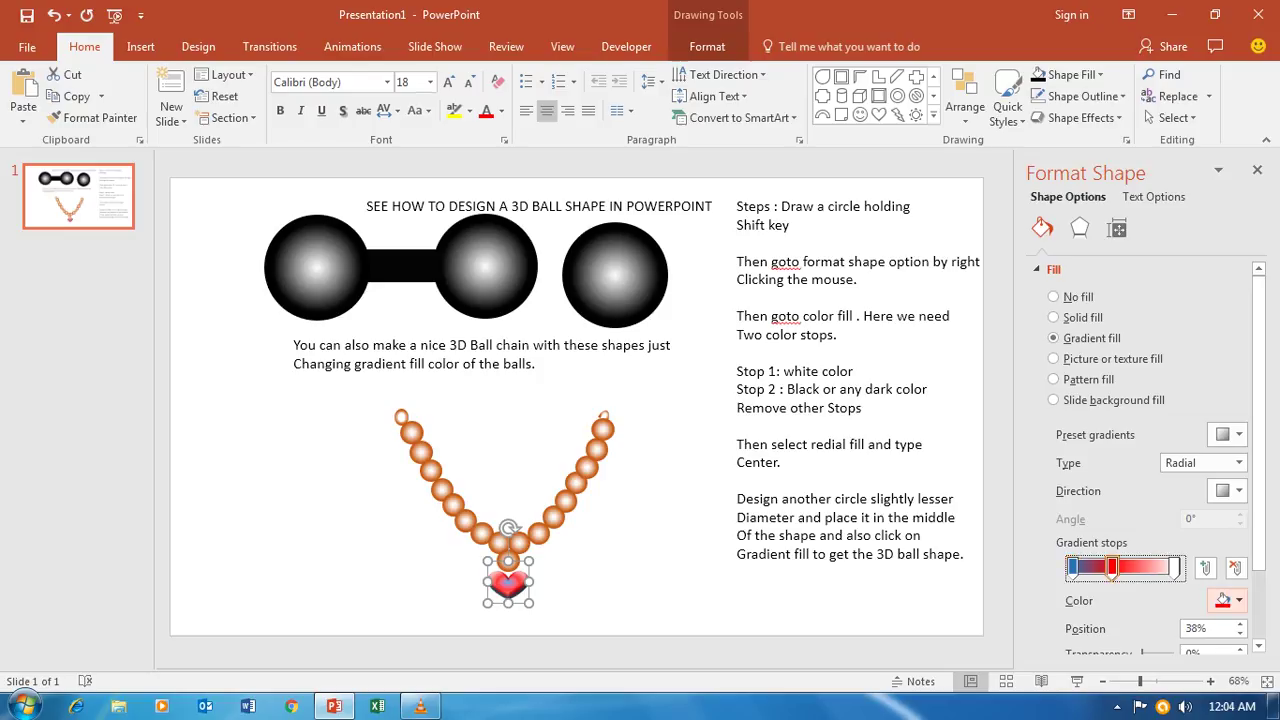
click(1224, 600)
click(1187, 478)
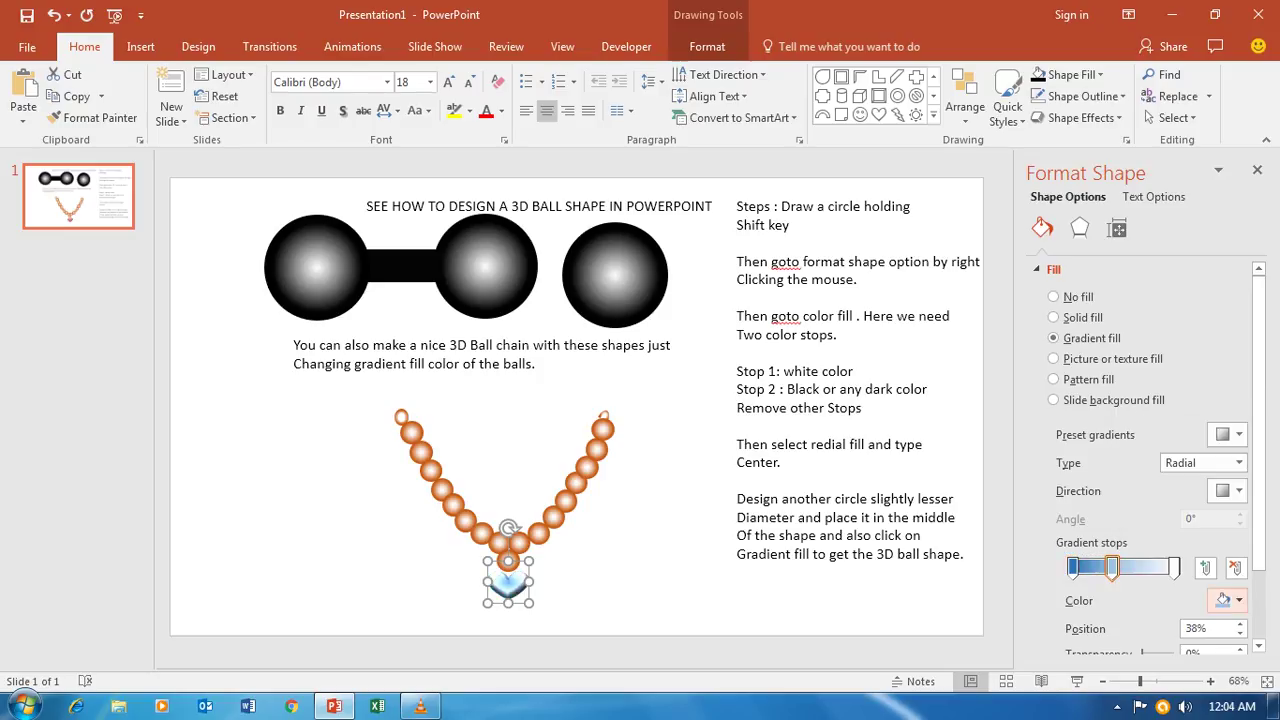
Set the 0% gradient stop to red, then to white.
click(1073, 567)
click(1224, 600)
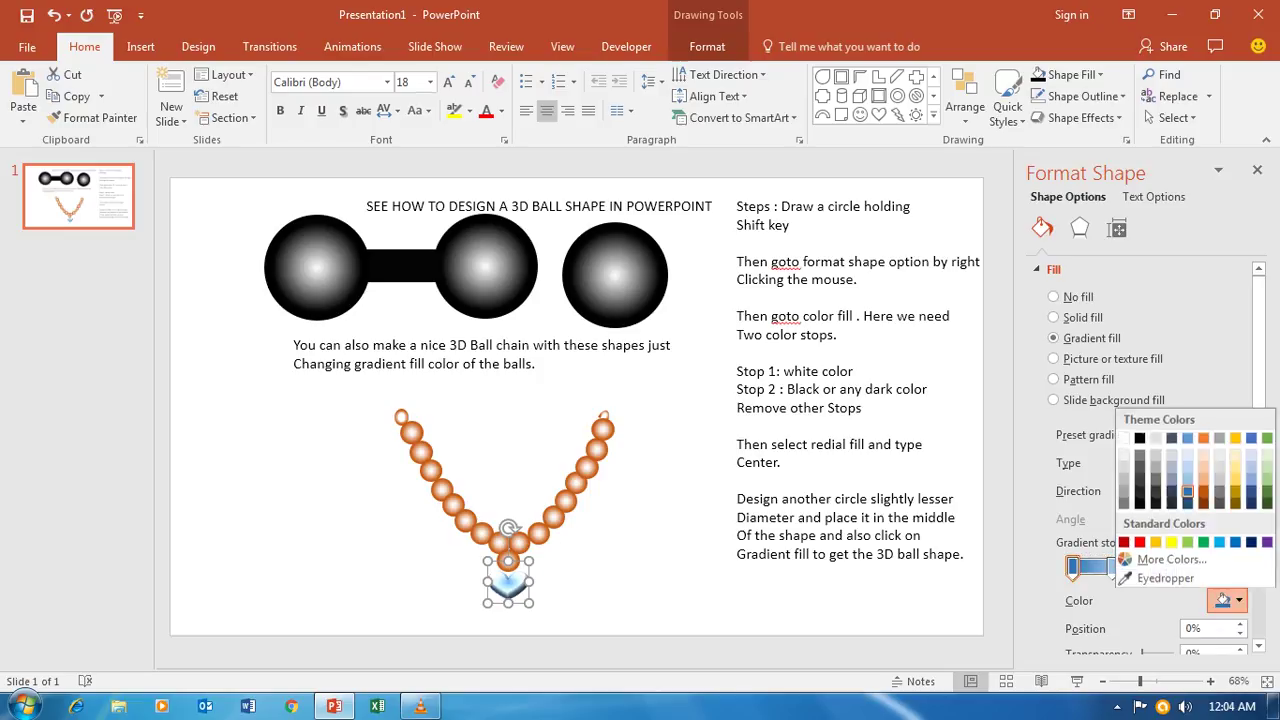
click(1139, 541)
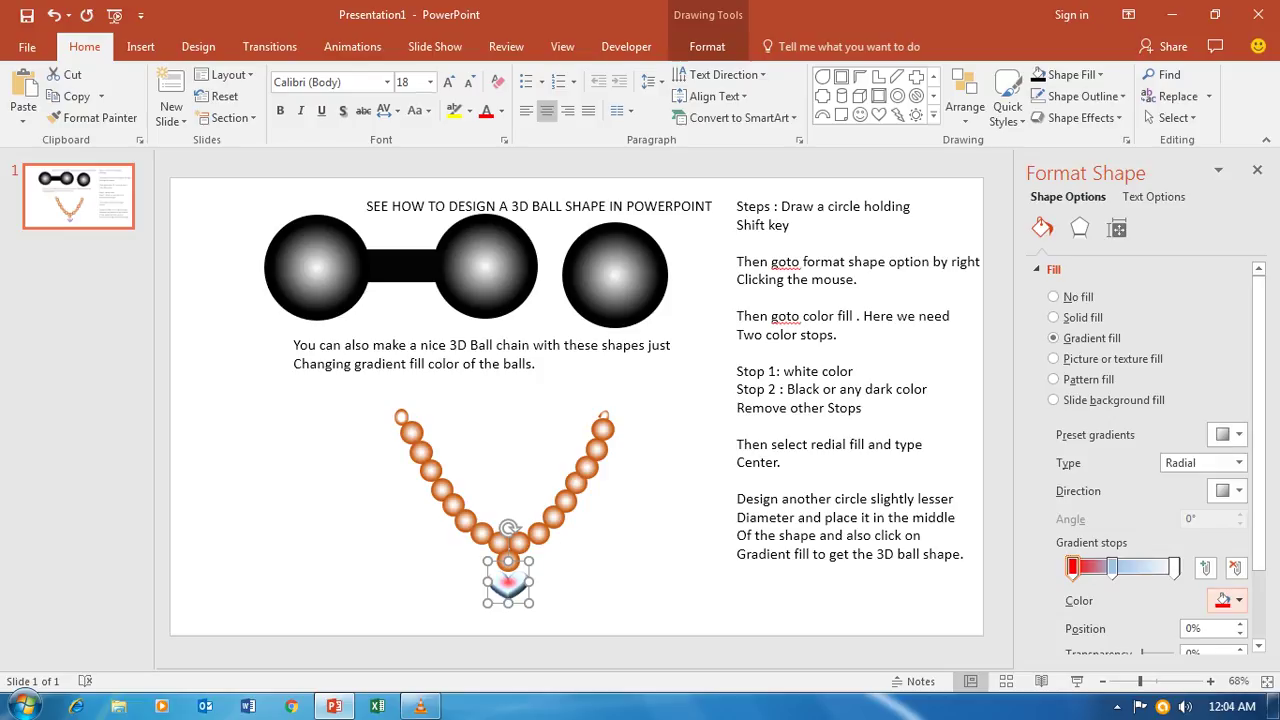
click(1224, 600)
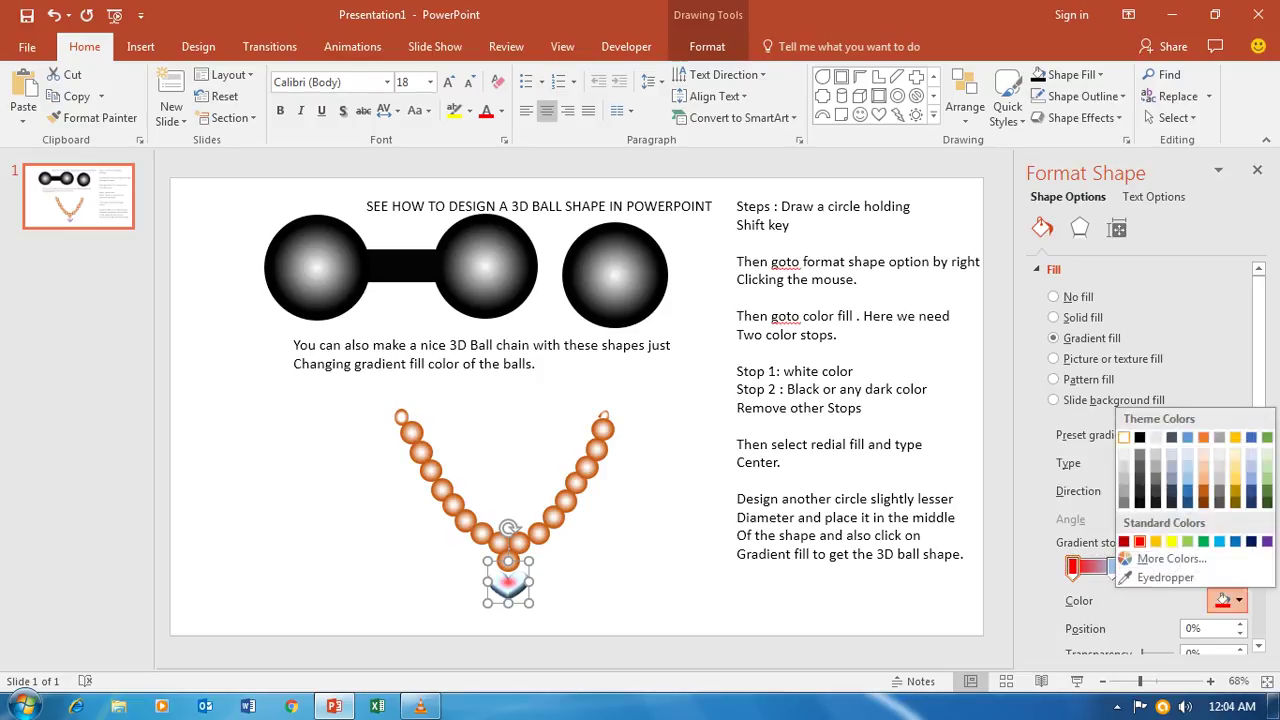
click(1124, 437)
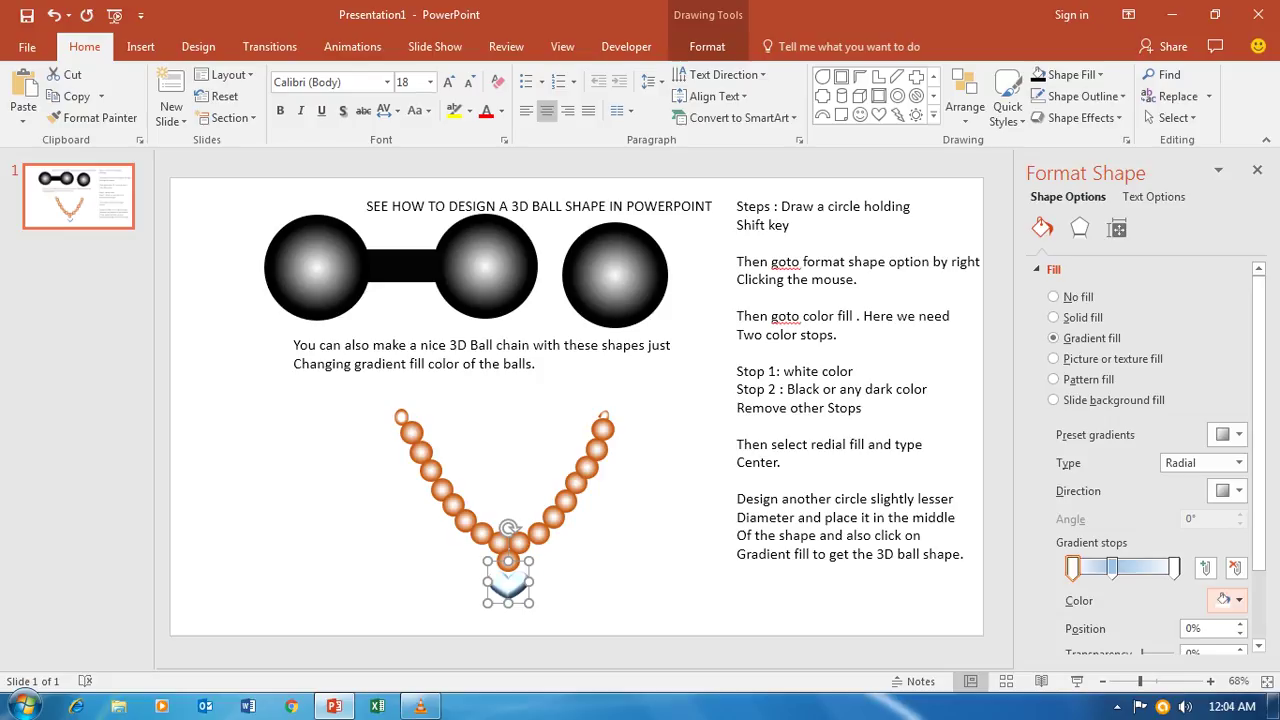
Colour the middle 38% gradient stop orange.
click(1112, 567)
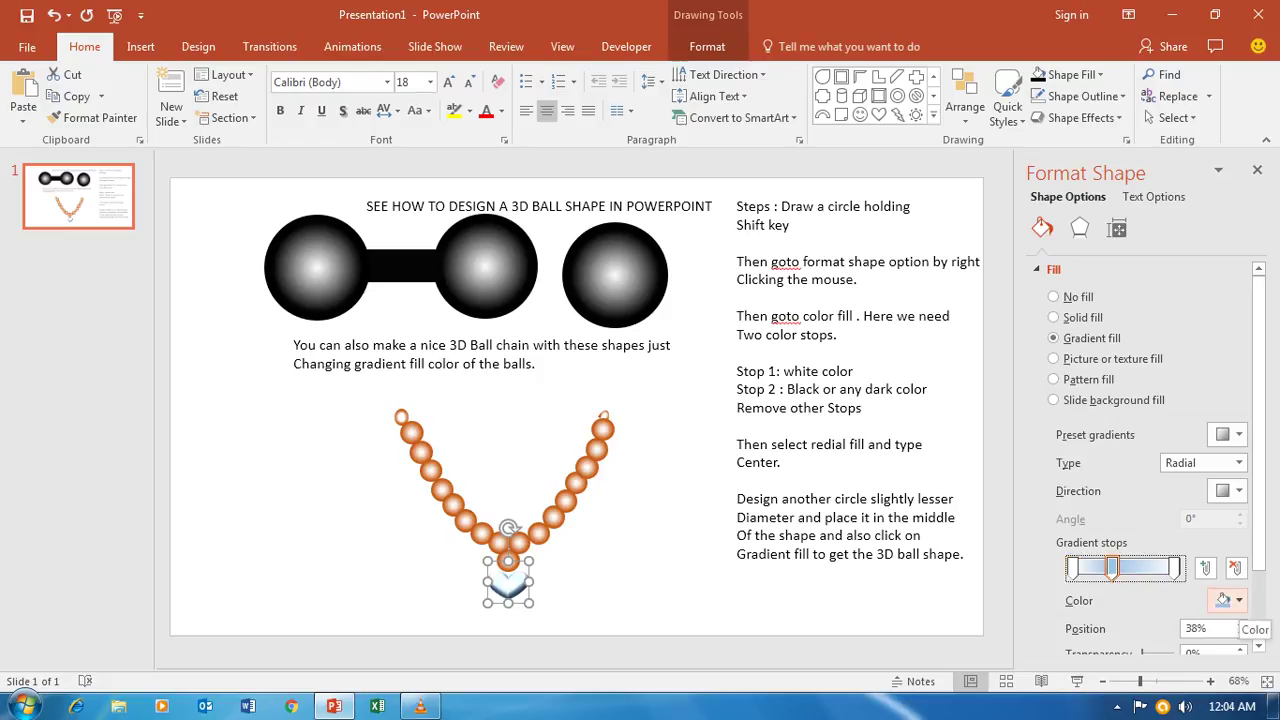
click(1222, 600)
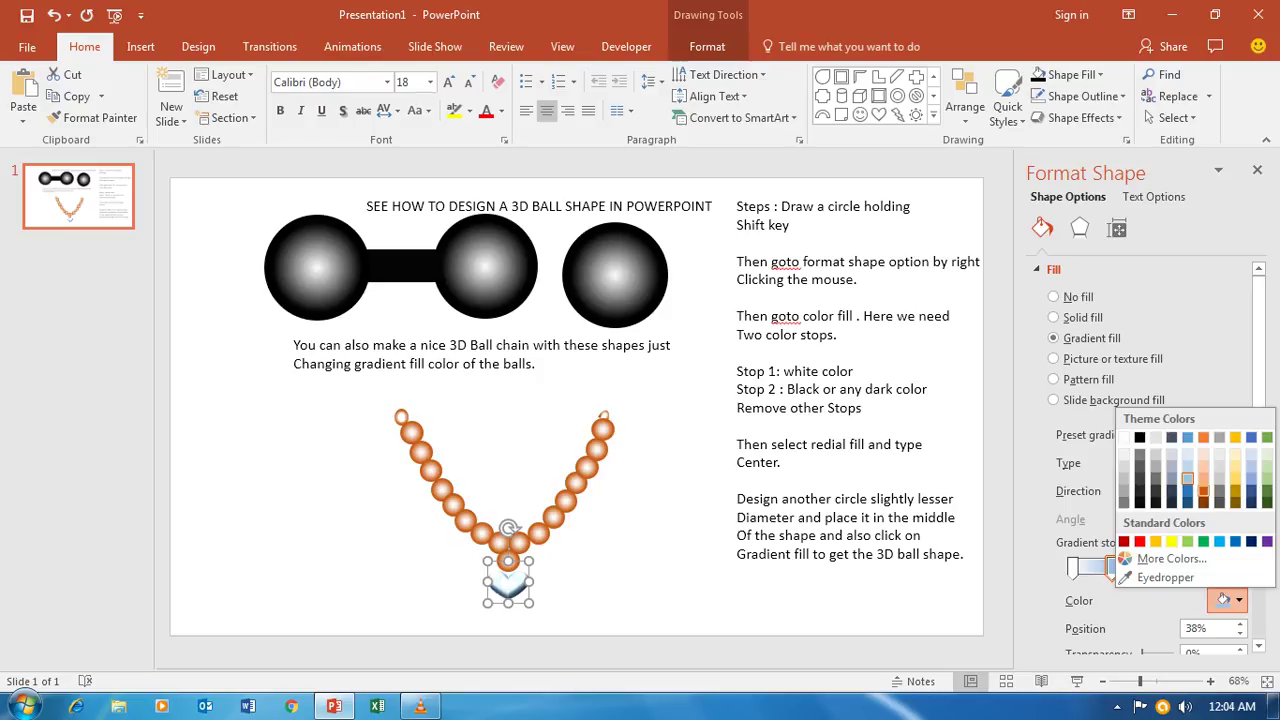
click(1204, 491)
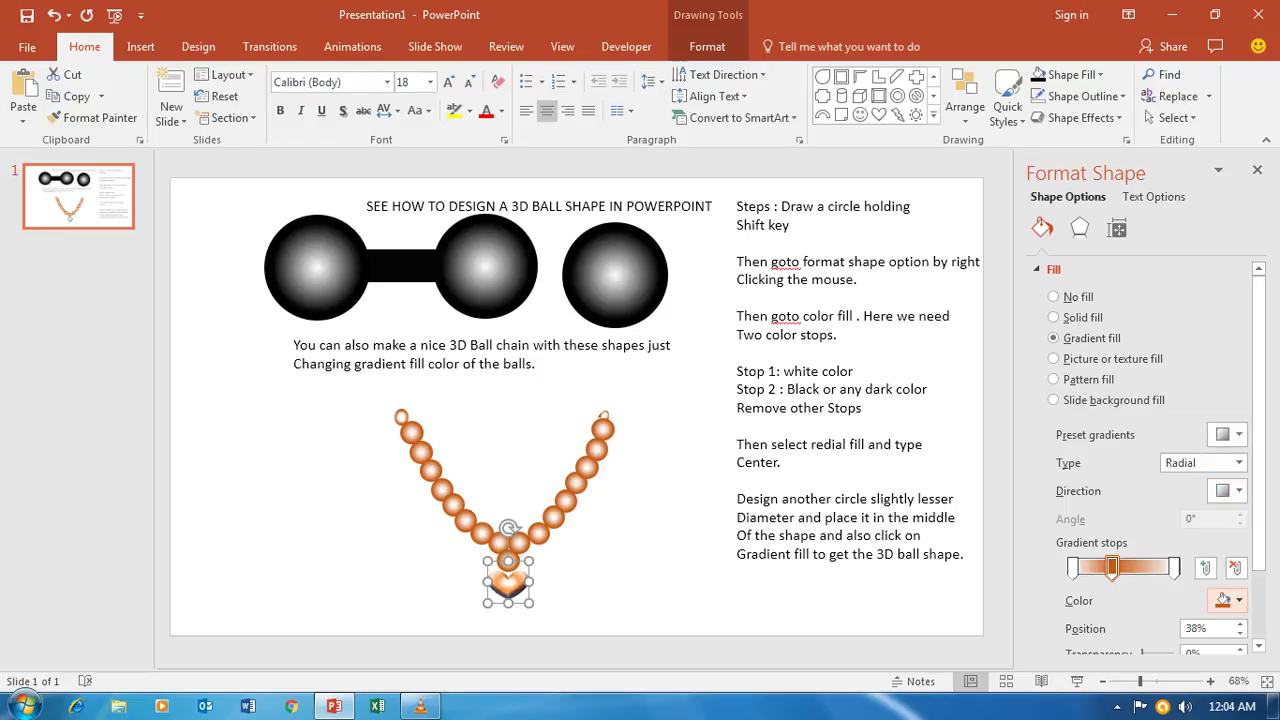
key(Escape)
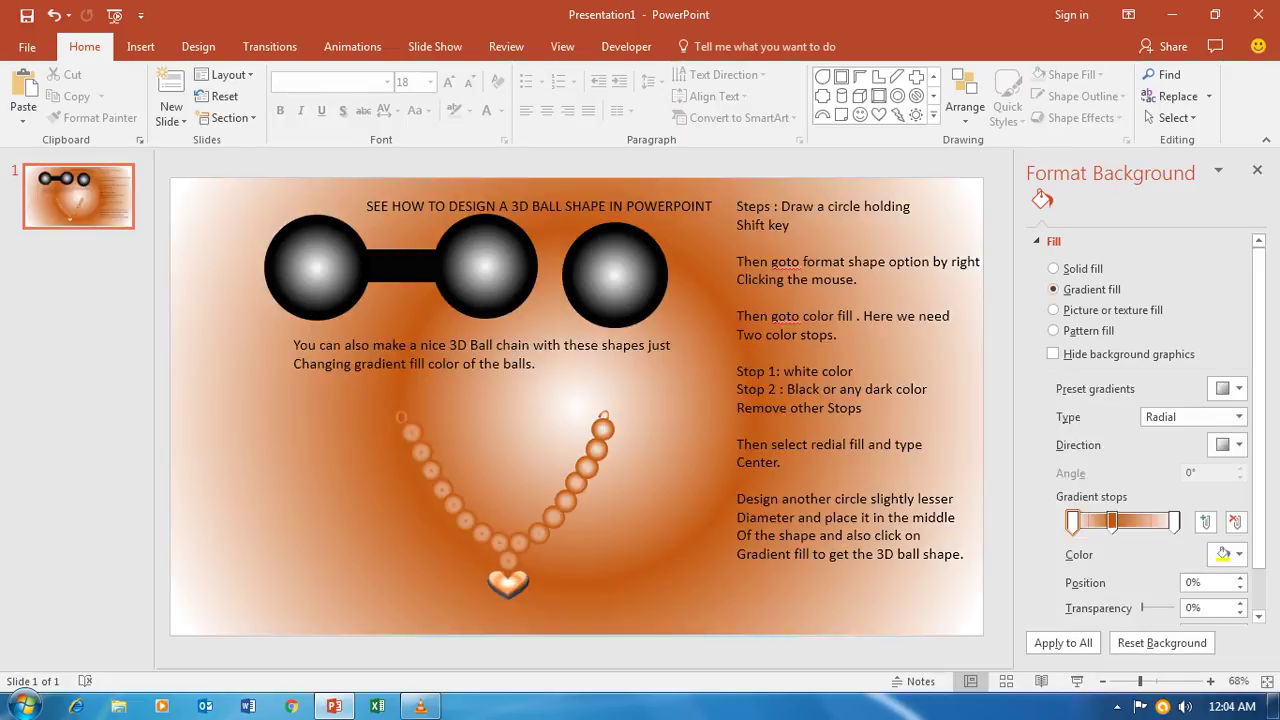
Undo the slide's orange background gradient and lower the heart slightly under the chain.
key(ctrl+z)
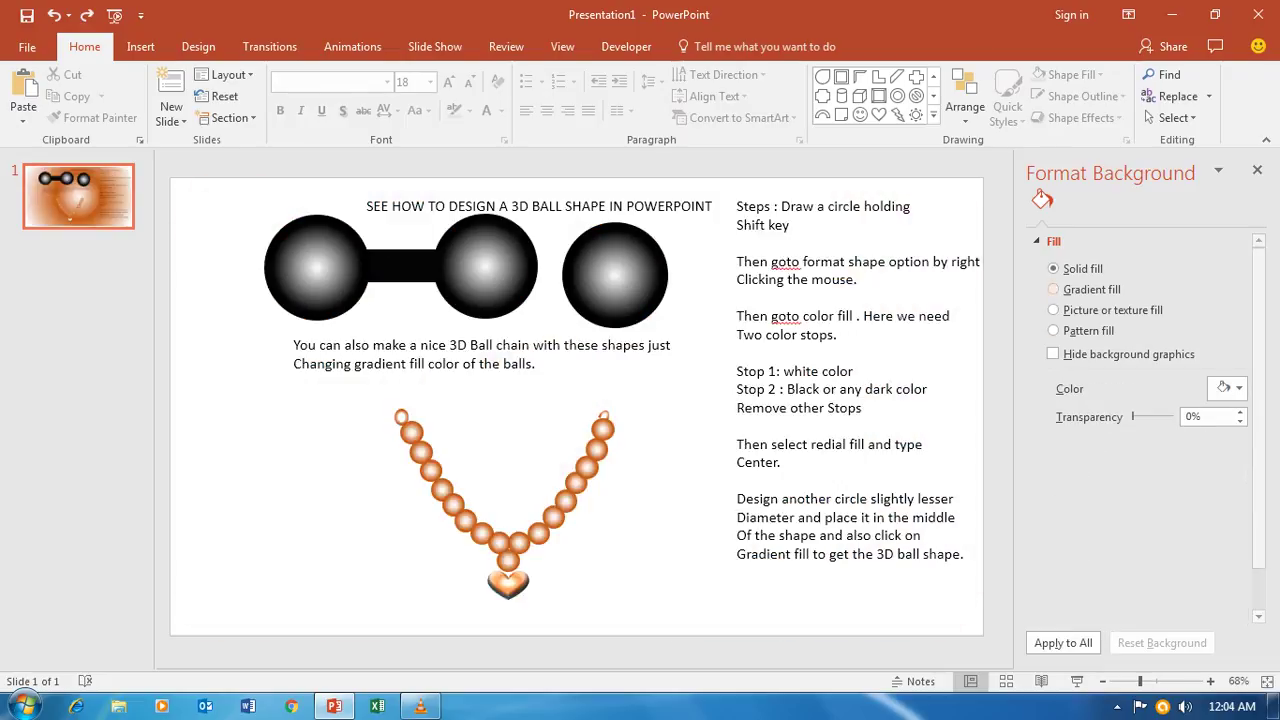
click(508, 578)
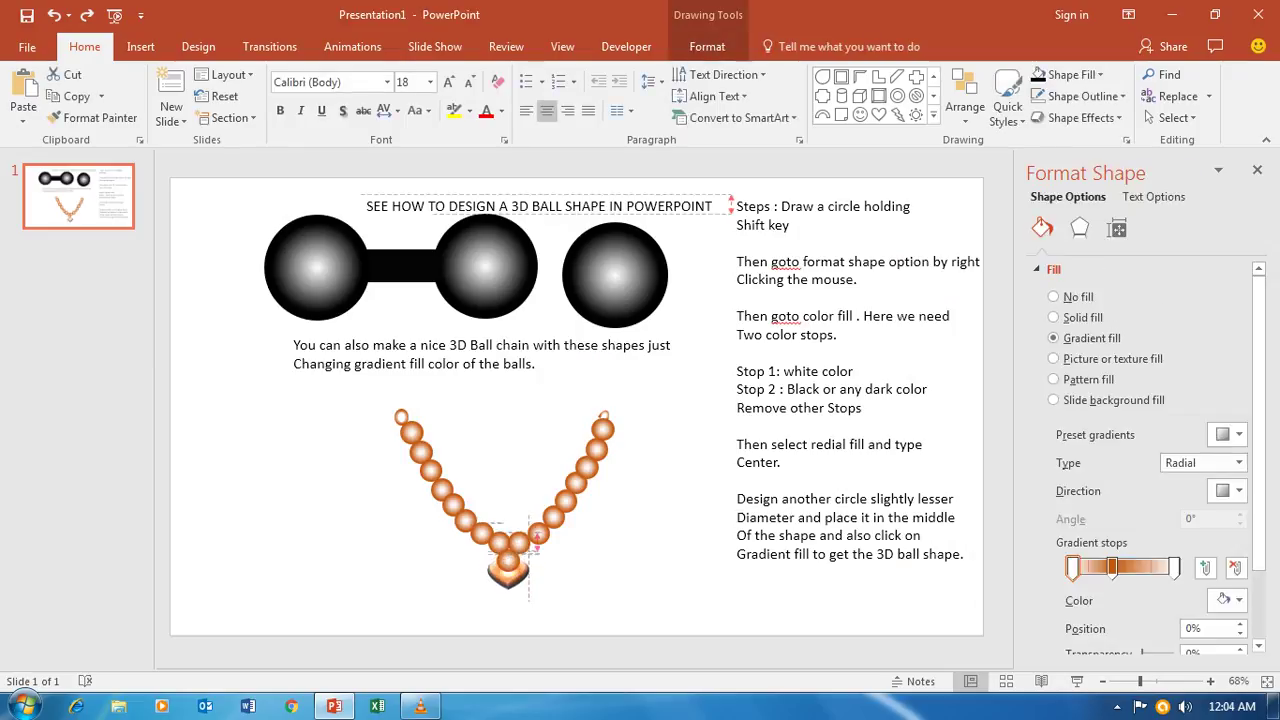
drag(508, 560, 508, 572)
key(Escape)
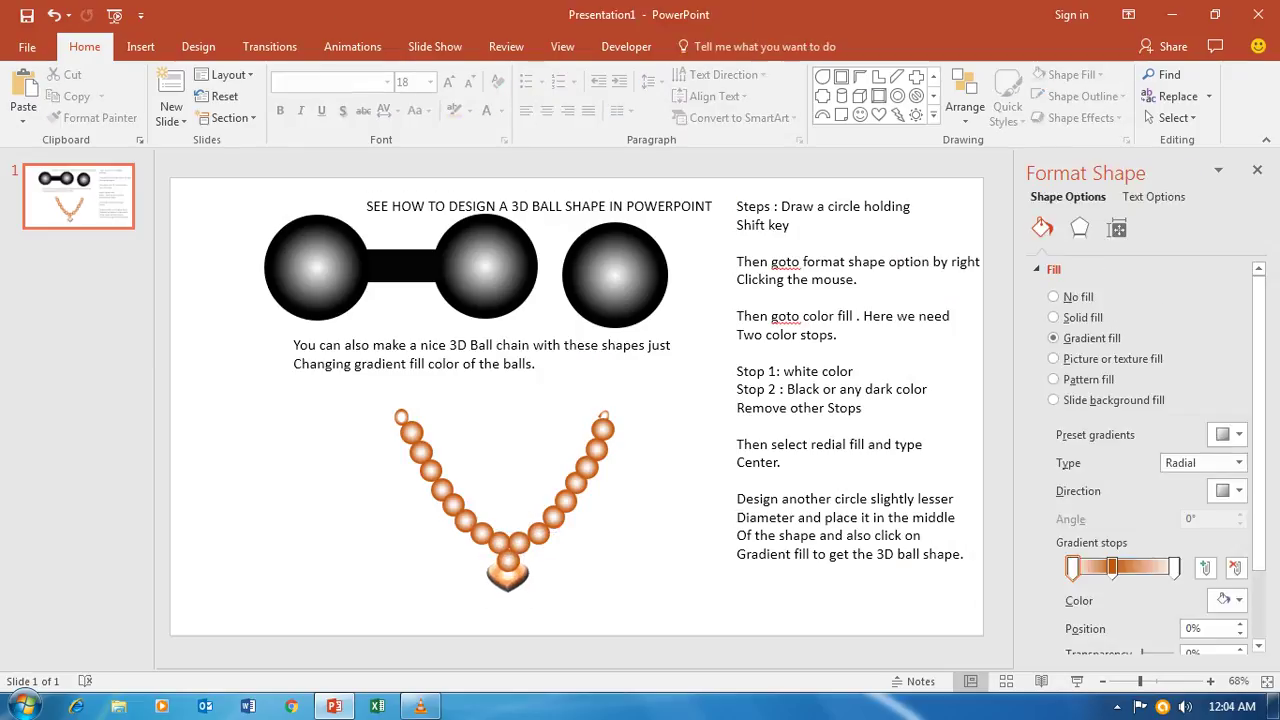
Settle the heart below the last bead and fill it solid orange.
click(508, 575)
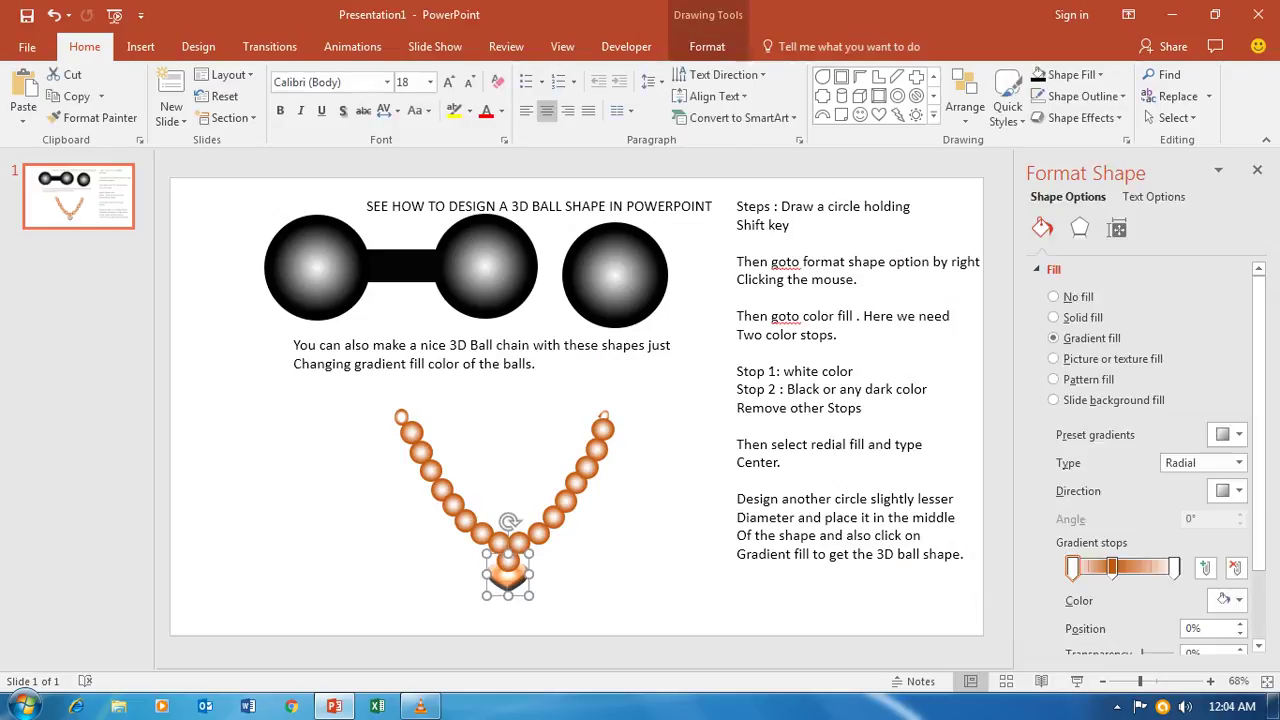
drag(508, 575, 507, 578)
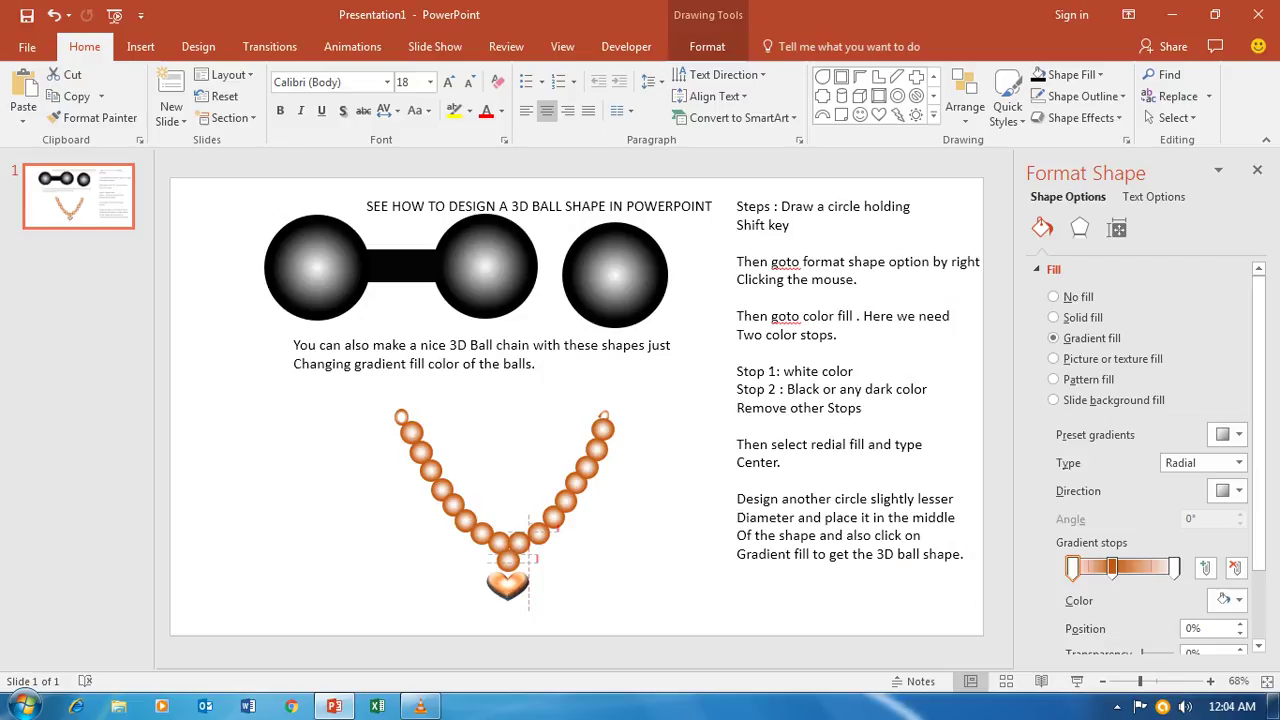
drag(507, 578, 507, 578)
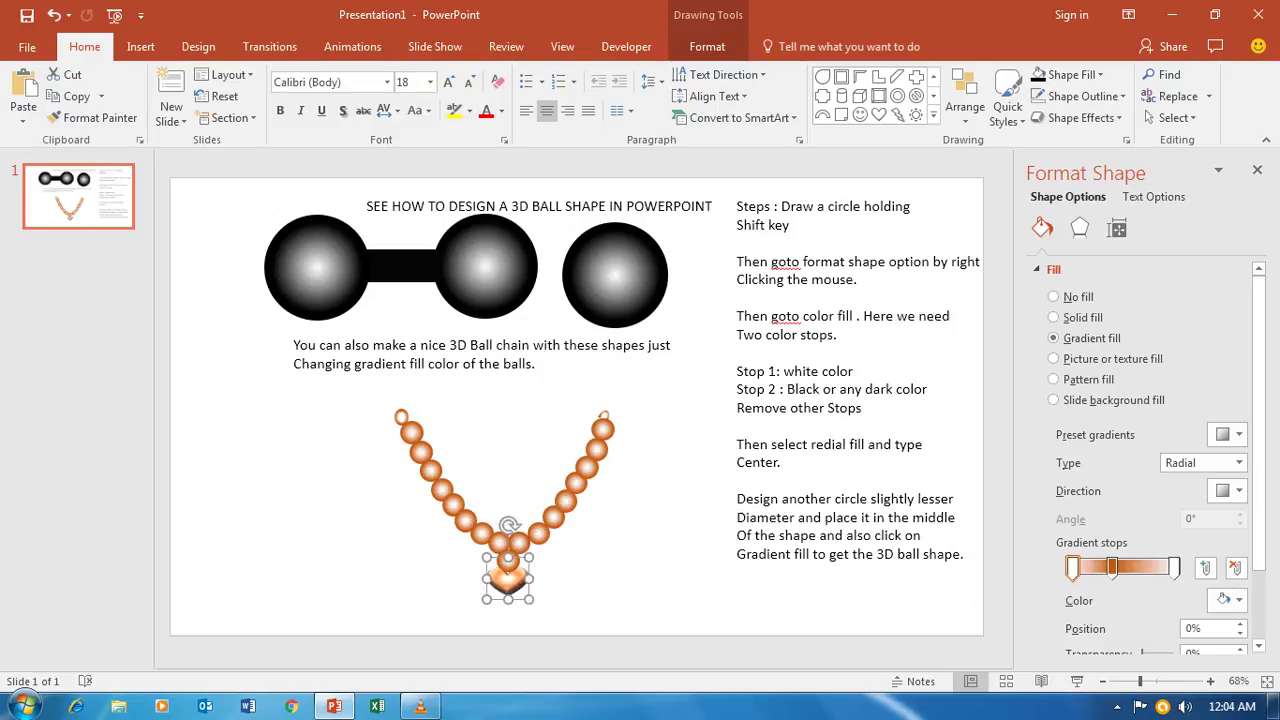
key(Escape)
click(507, 578)
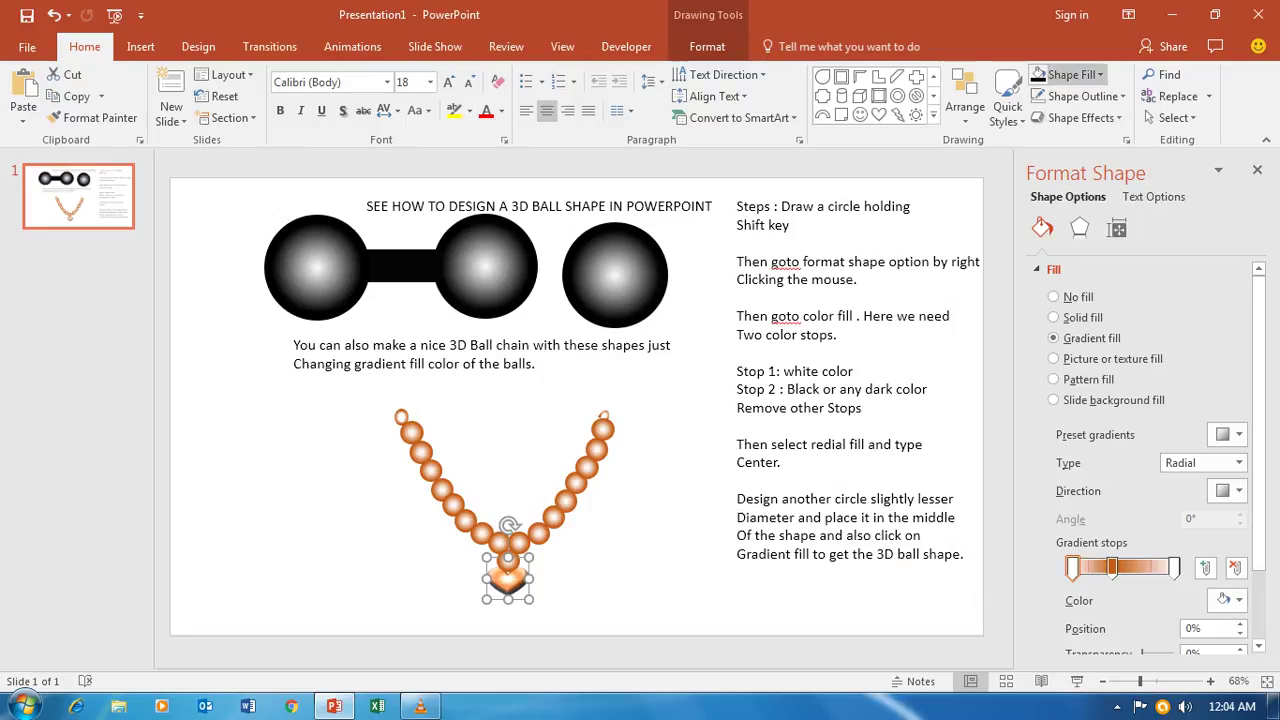
click(1070, 75)
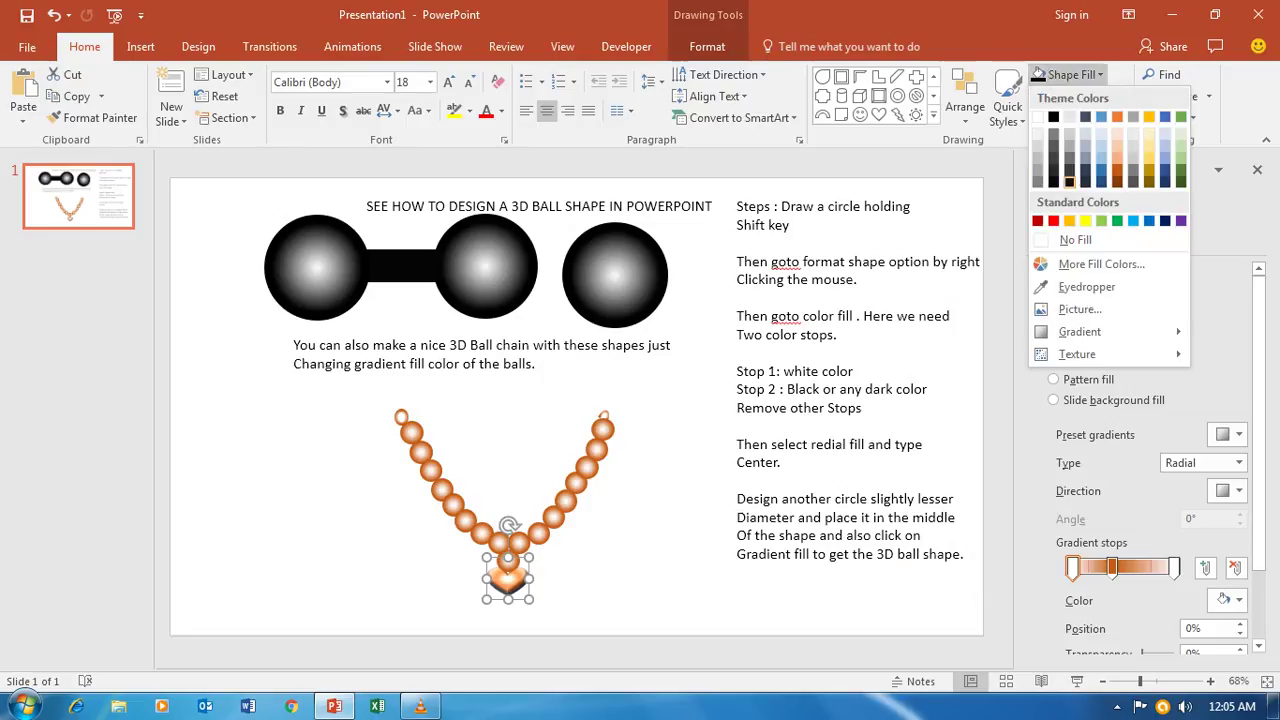
click(1117, 170)
key(Escape)
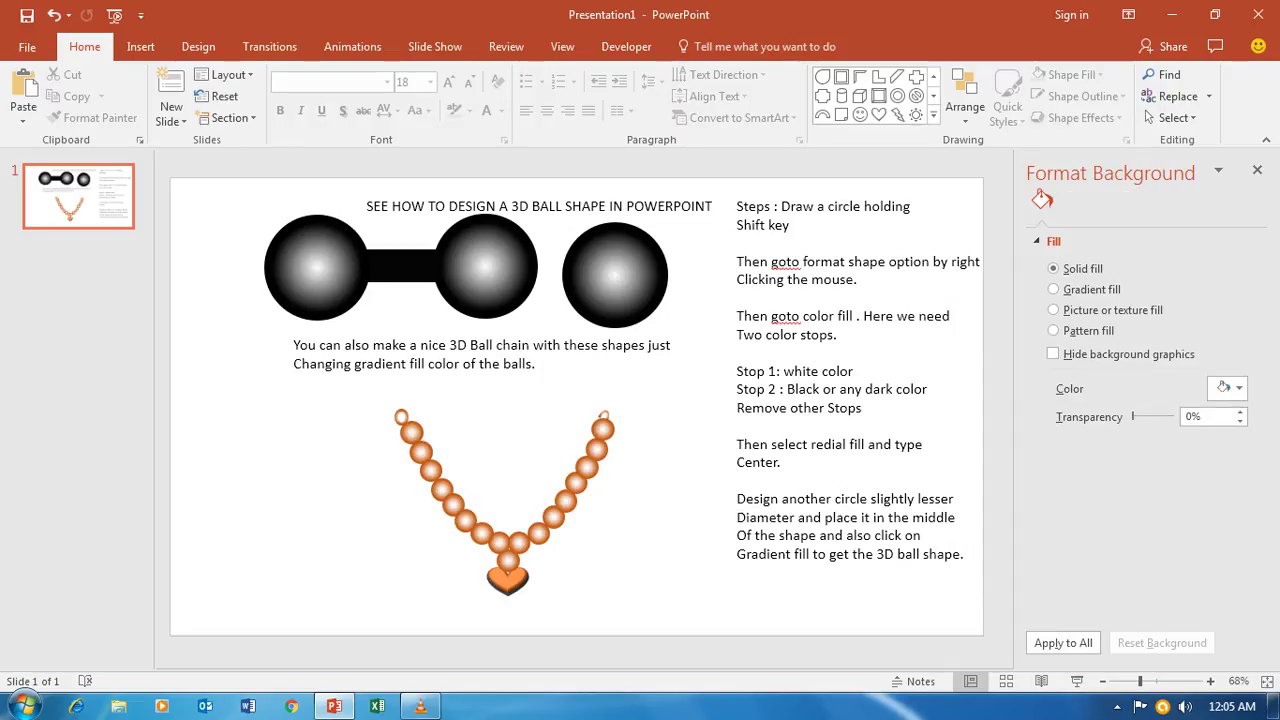
Switch the heart back to a gradient fill with its middle stop at 38%.
click(507, 578)
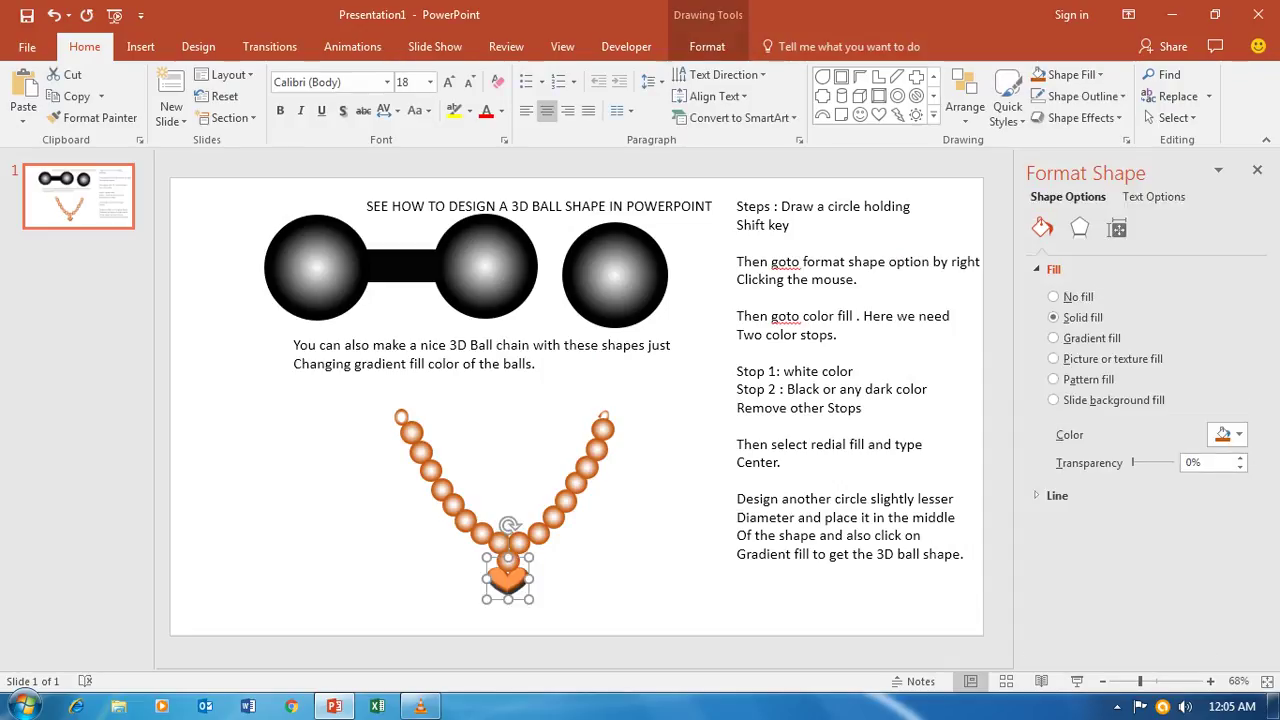
click(1053, 338)
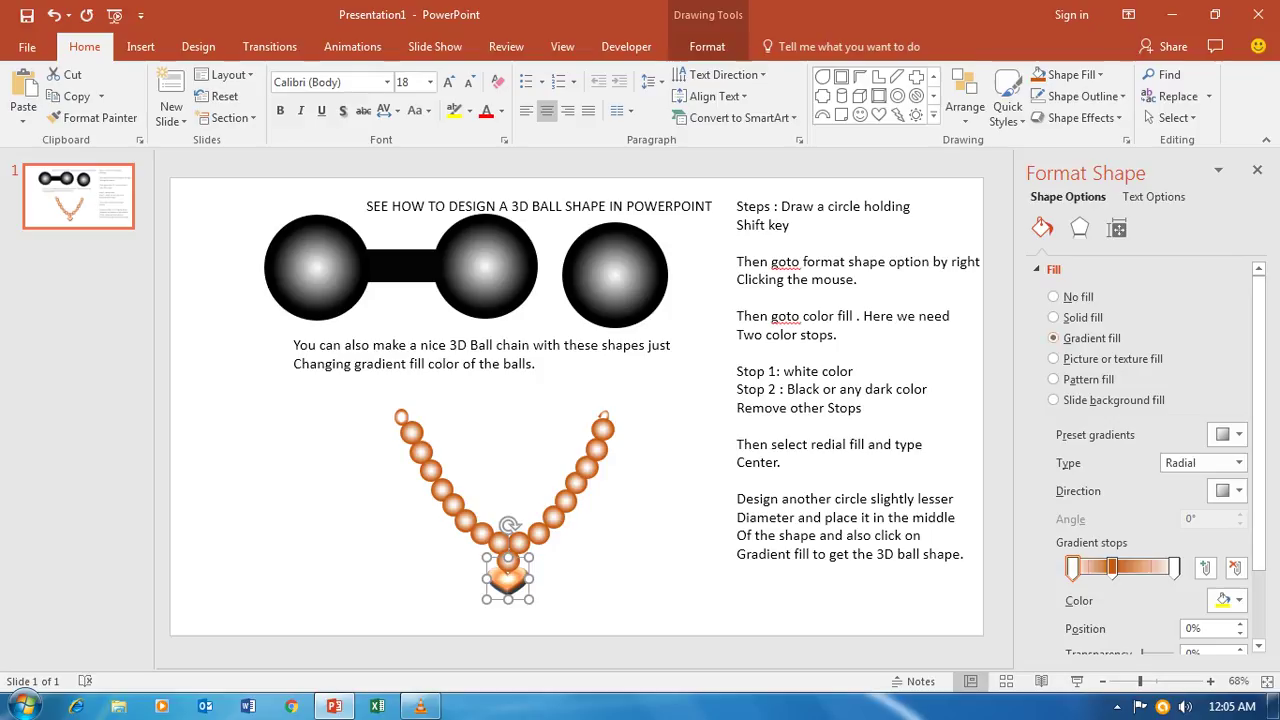
mouse_move(1112, 567)
mouse_down()
mouse_move(1139, 567)
mouse_move(1085, 567)
mouse_move(1112, 567)
mouse_up()
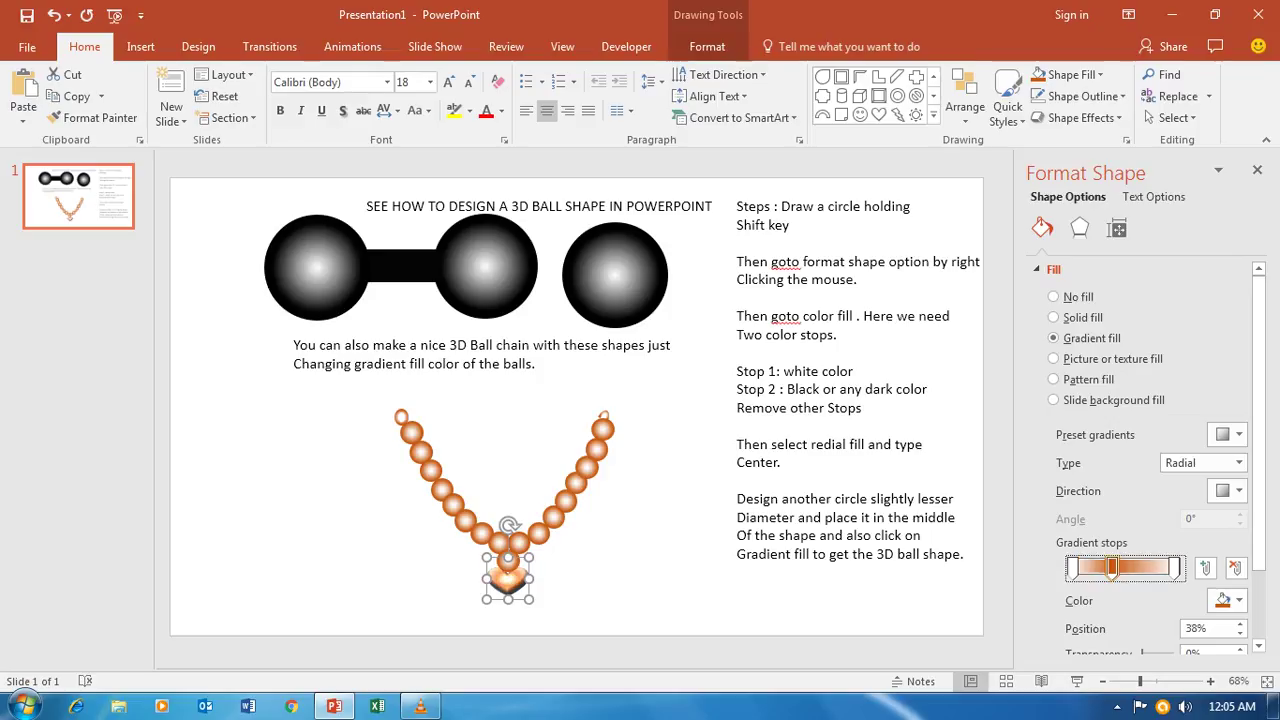
key(Escape)
drag(360, 392, 704, 624)
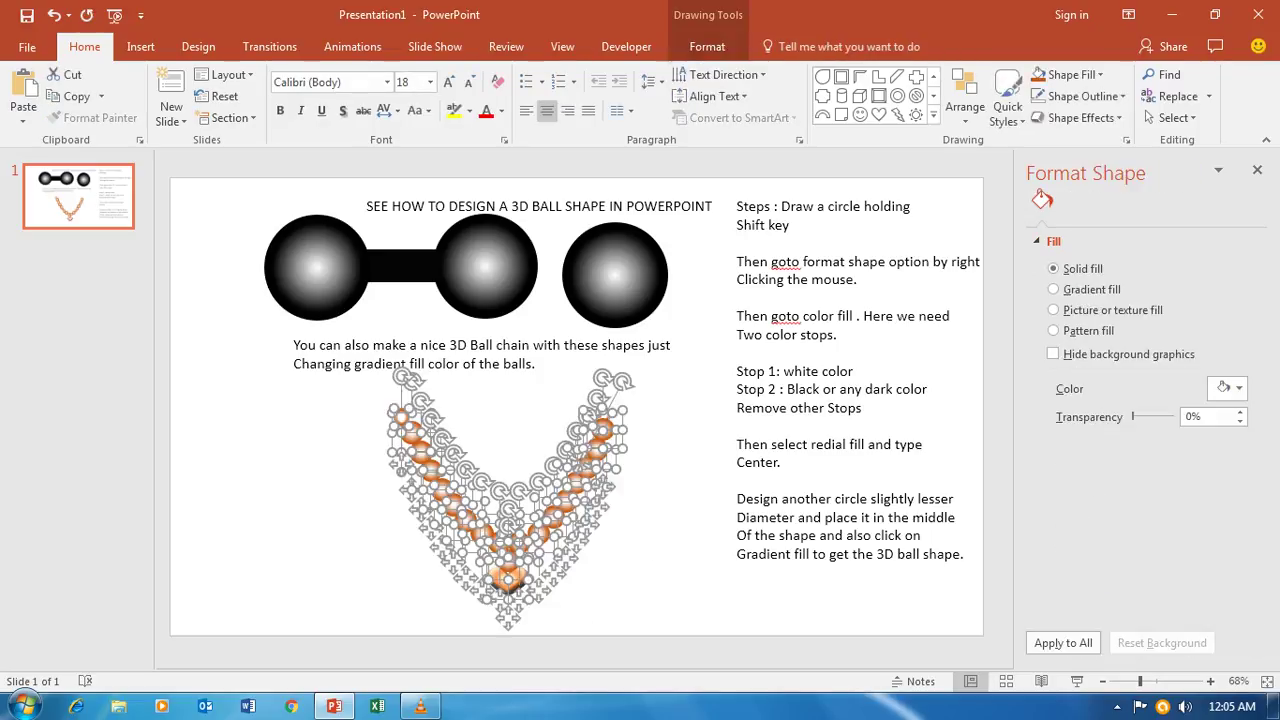
Set No Outline on every bead and the heart pendant.
click(1083, 96)
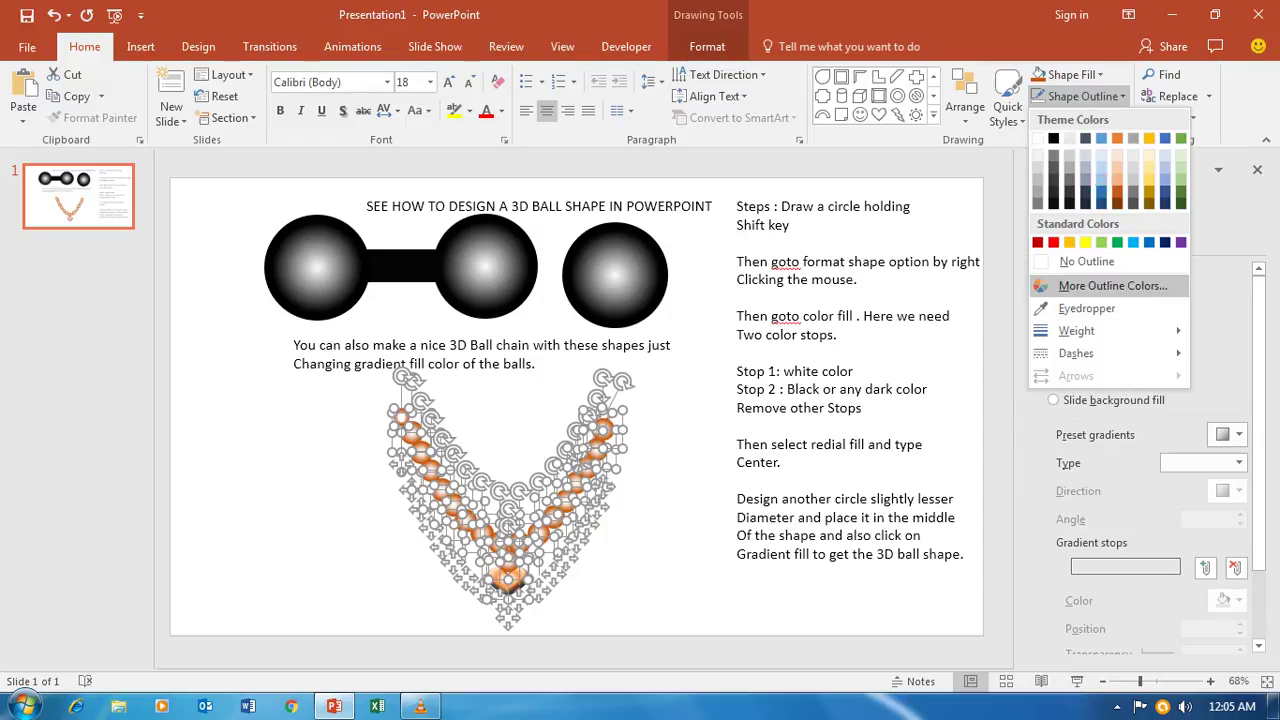
click(1086, 261)
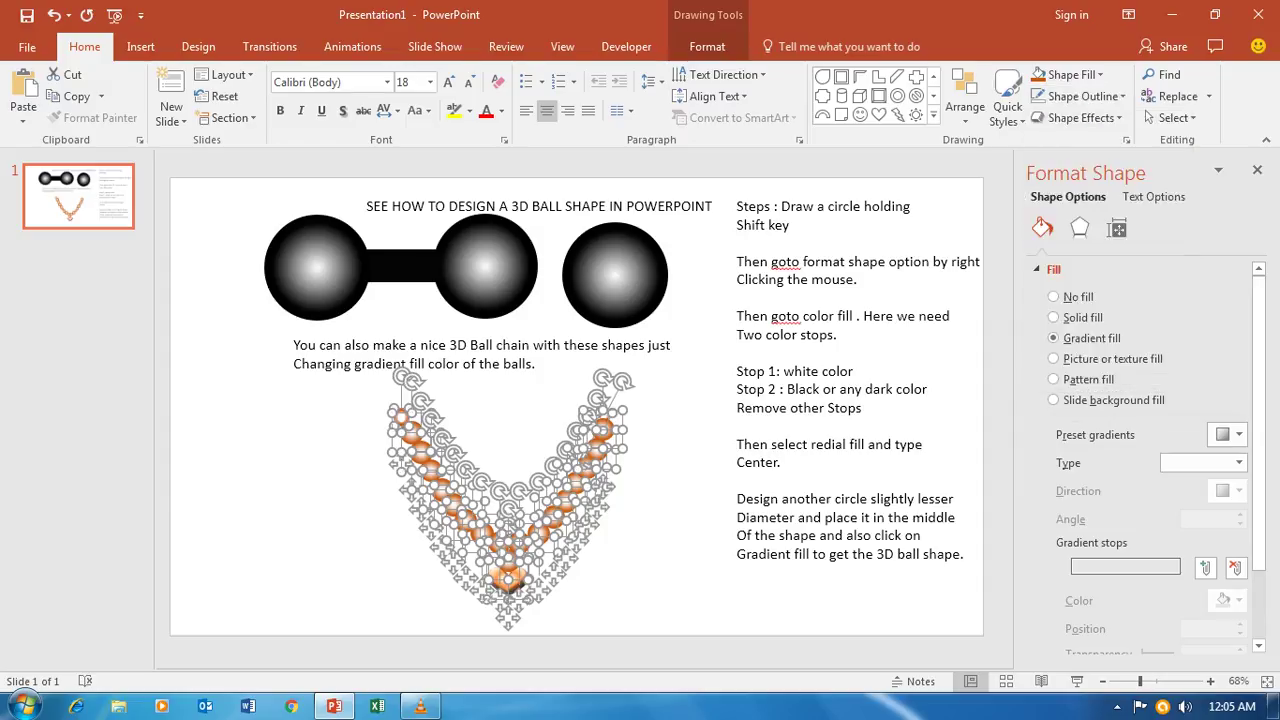
key(Escape)
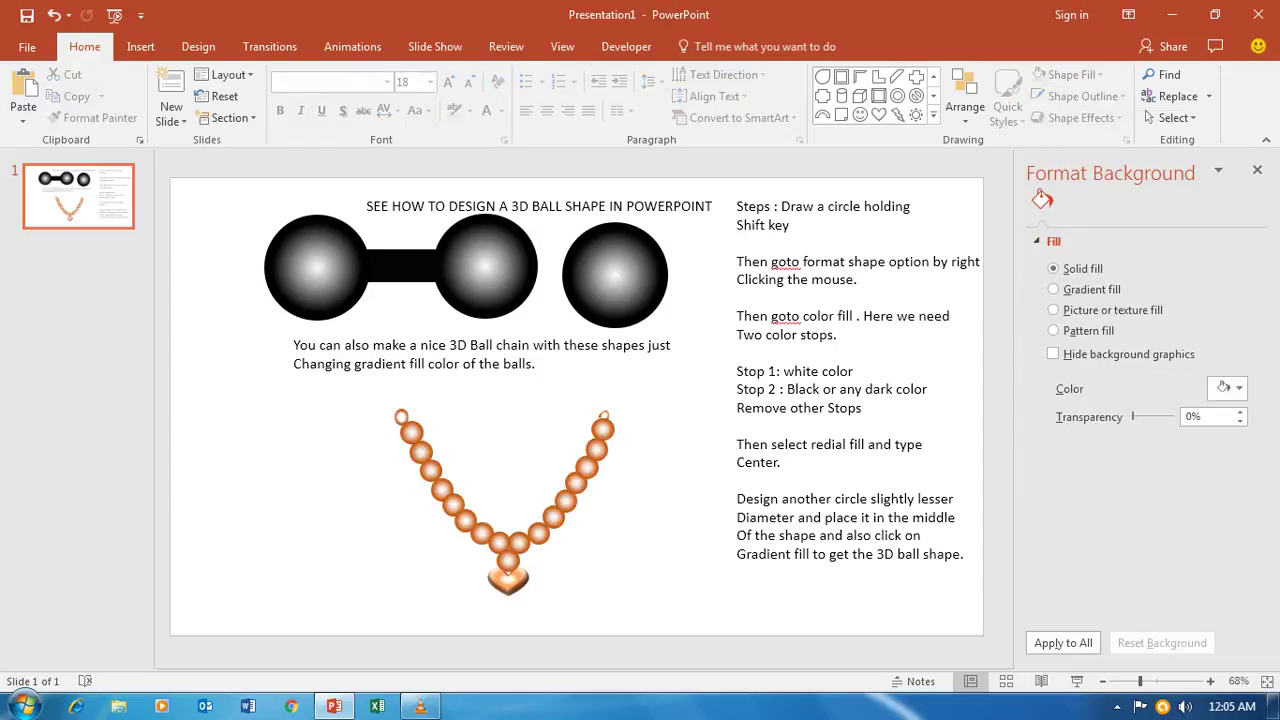
Set the heart pendant's 3-D Y rotation to 330° in Format Shape's 3-D Rotation settings.
click(508, 578)
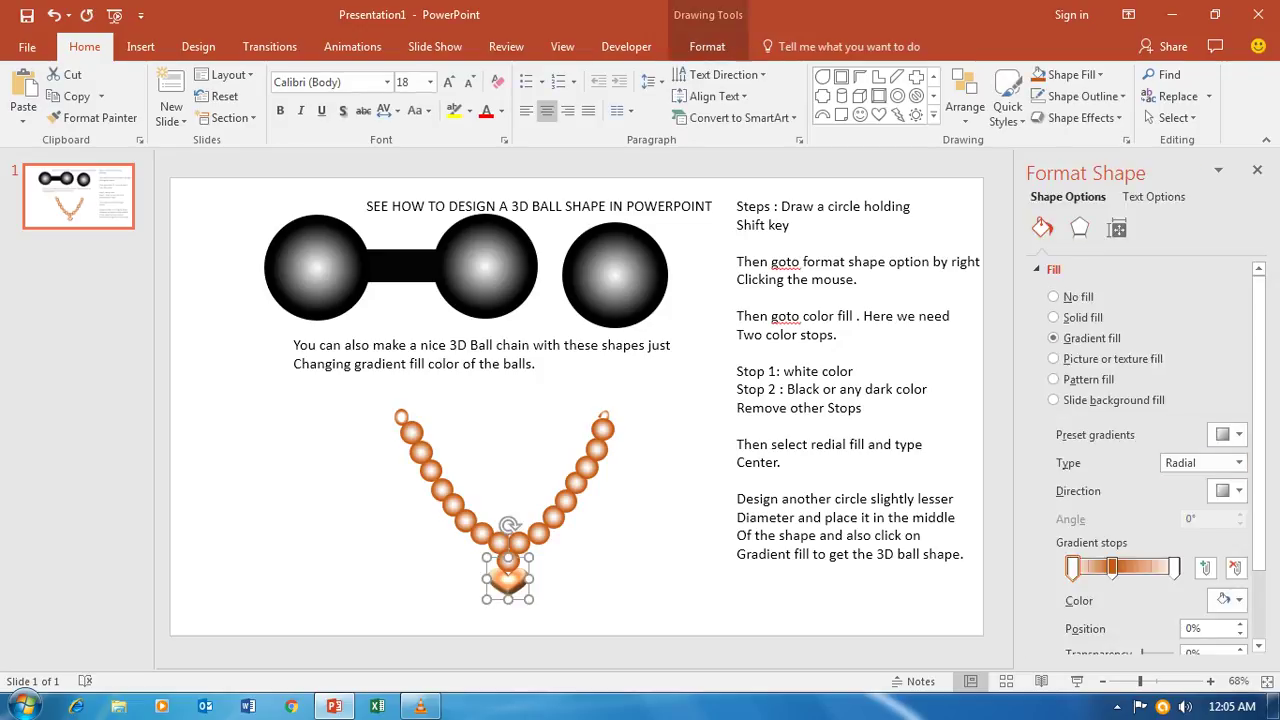
click(1079, 228)
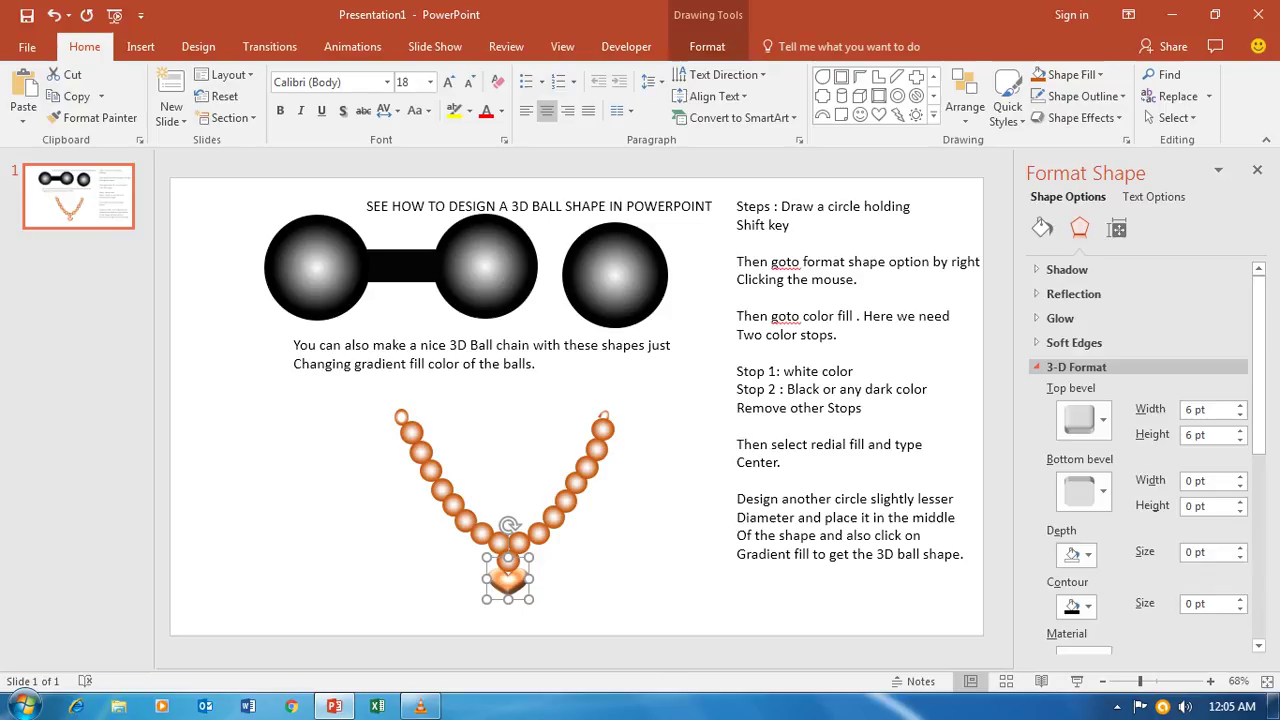
click(1076, 367)
click(1080, 391)
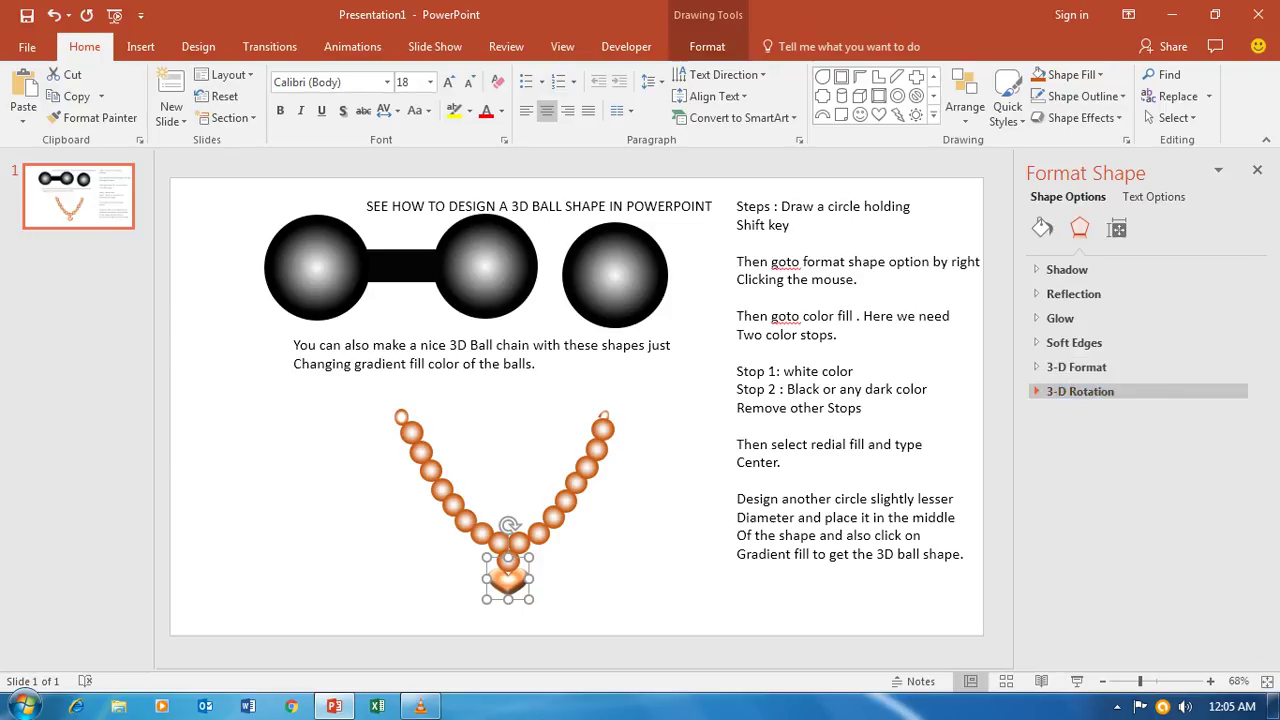
click(1080, 391)
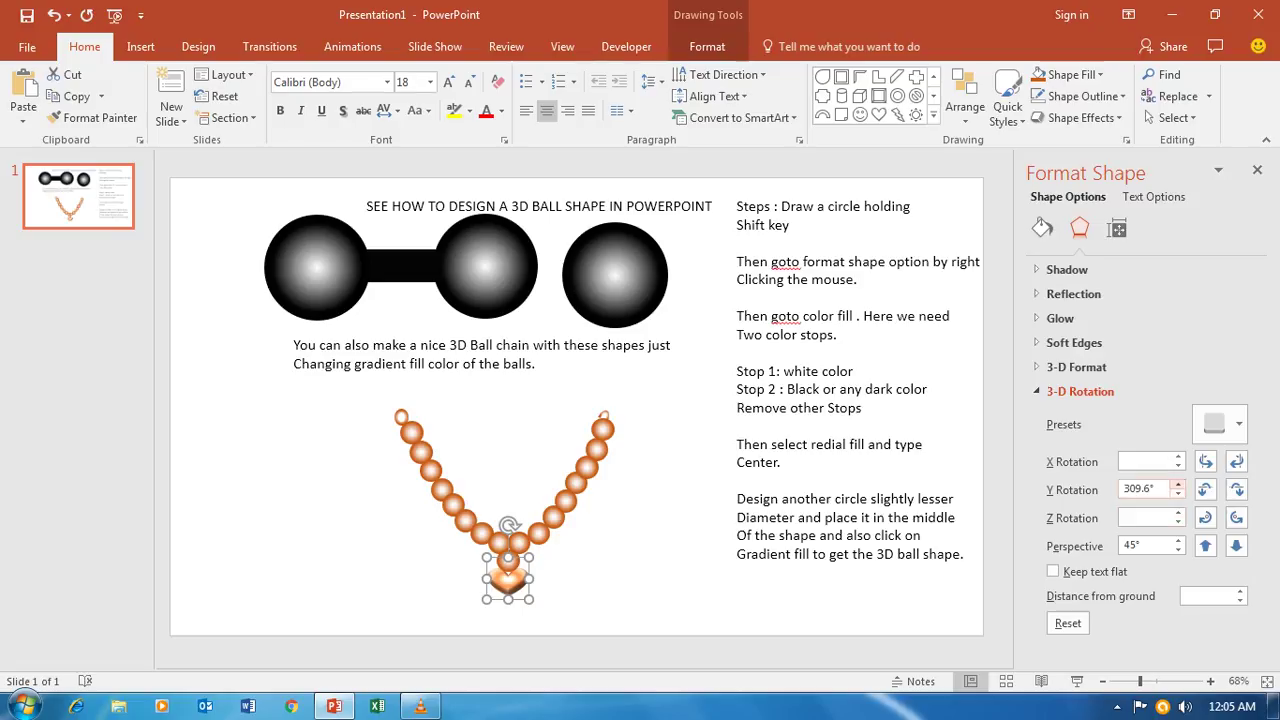
click(1178, 484)
click(1178, 493)
click(1178, 484)
click(1178, 484)
click(1178, 484)
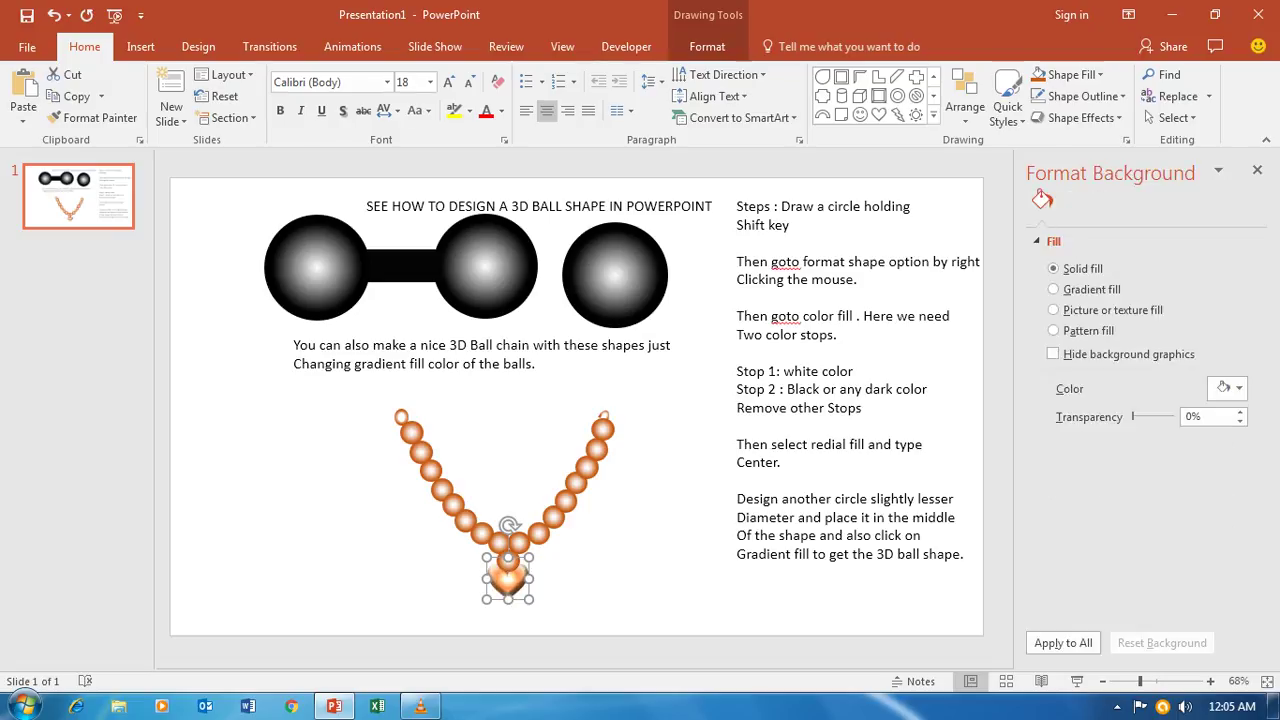
Bring the heart pendant in front of the bead chain and fill it solid red.
right_click(510, 580)
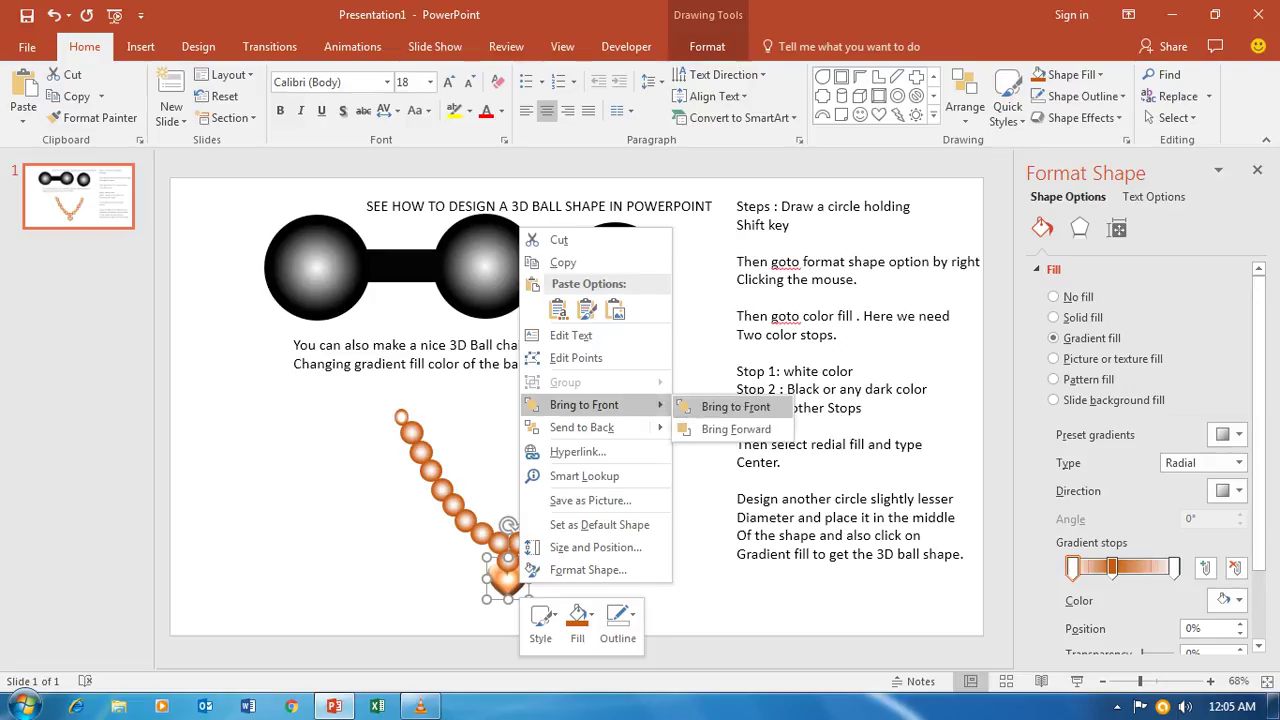
click(736, 406)
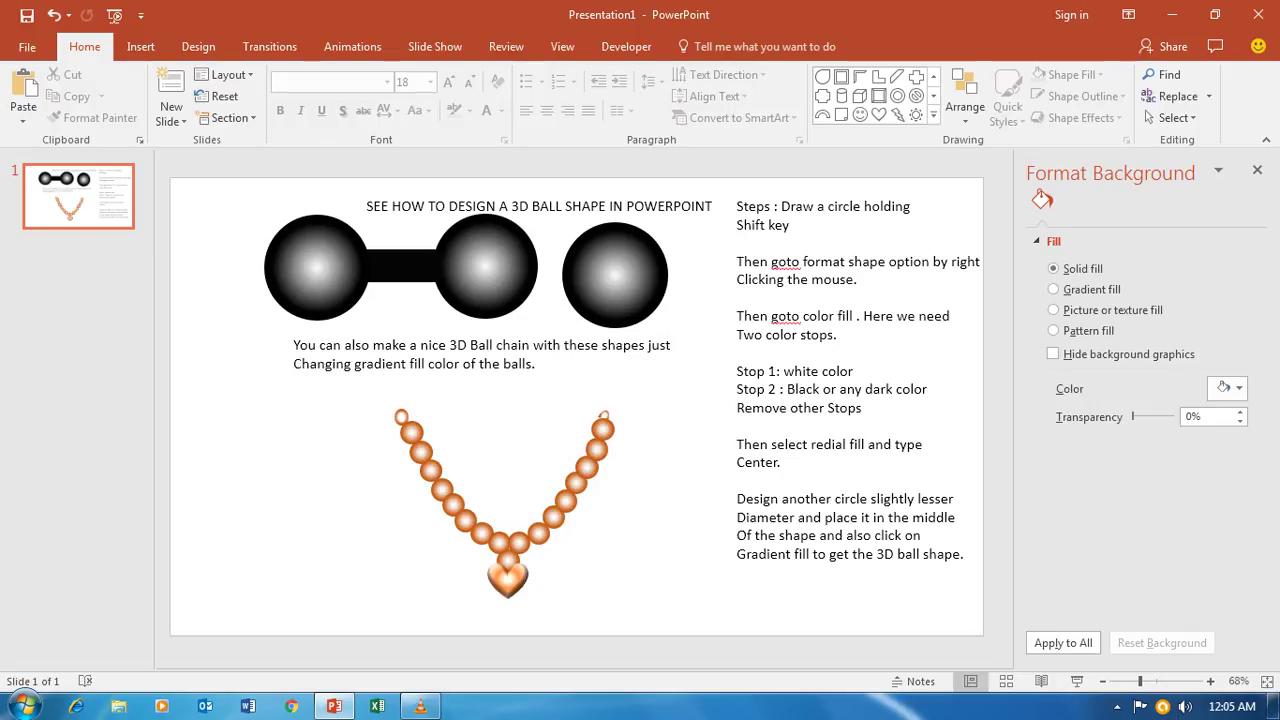
click(507, 578)
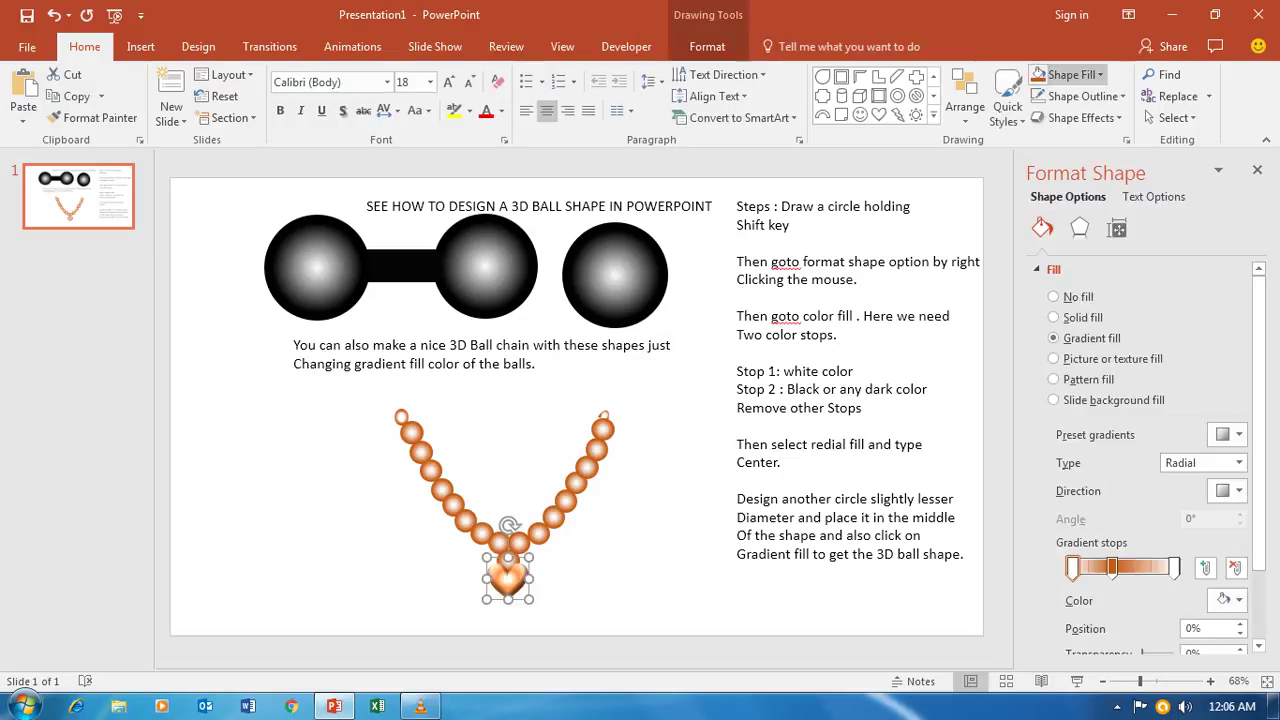
click(1070, 75)
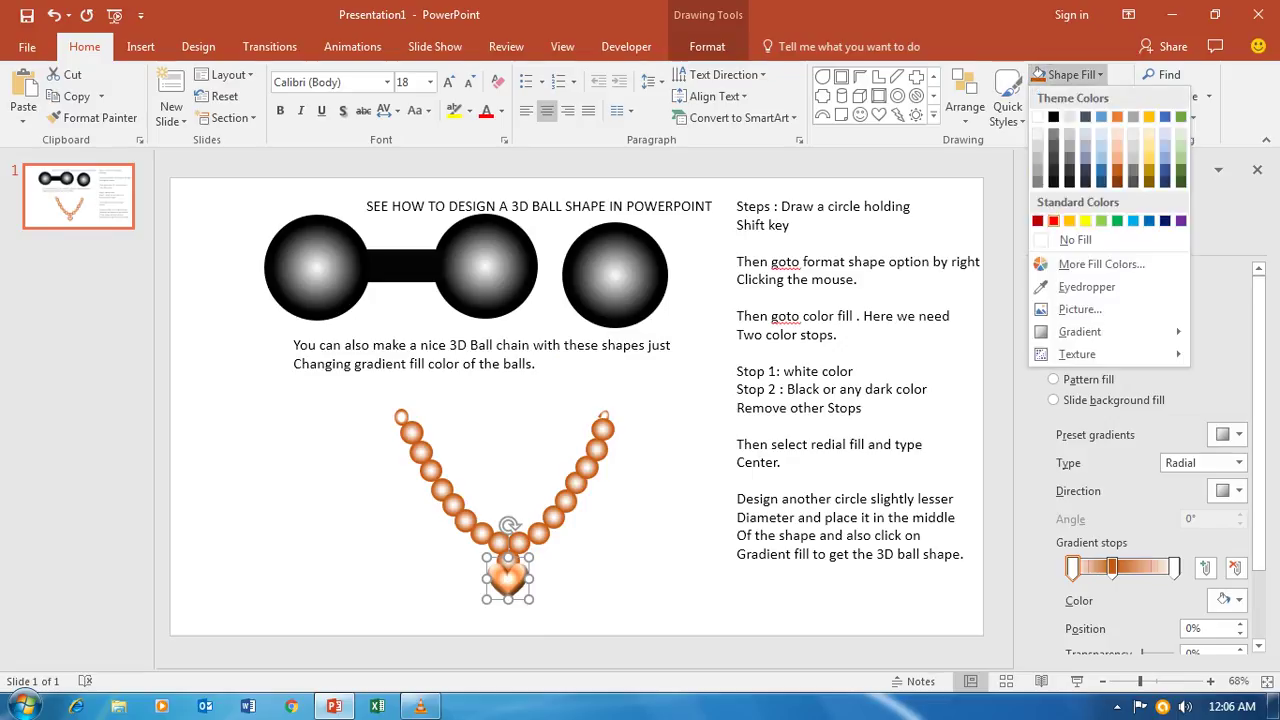
click(1053, 220)
key(Escape)
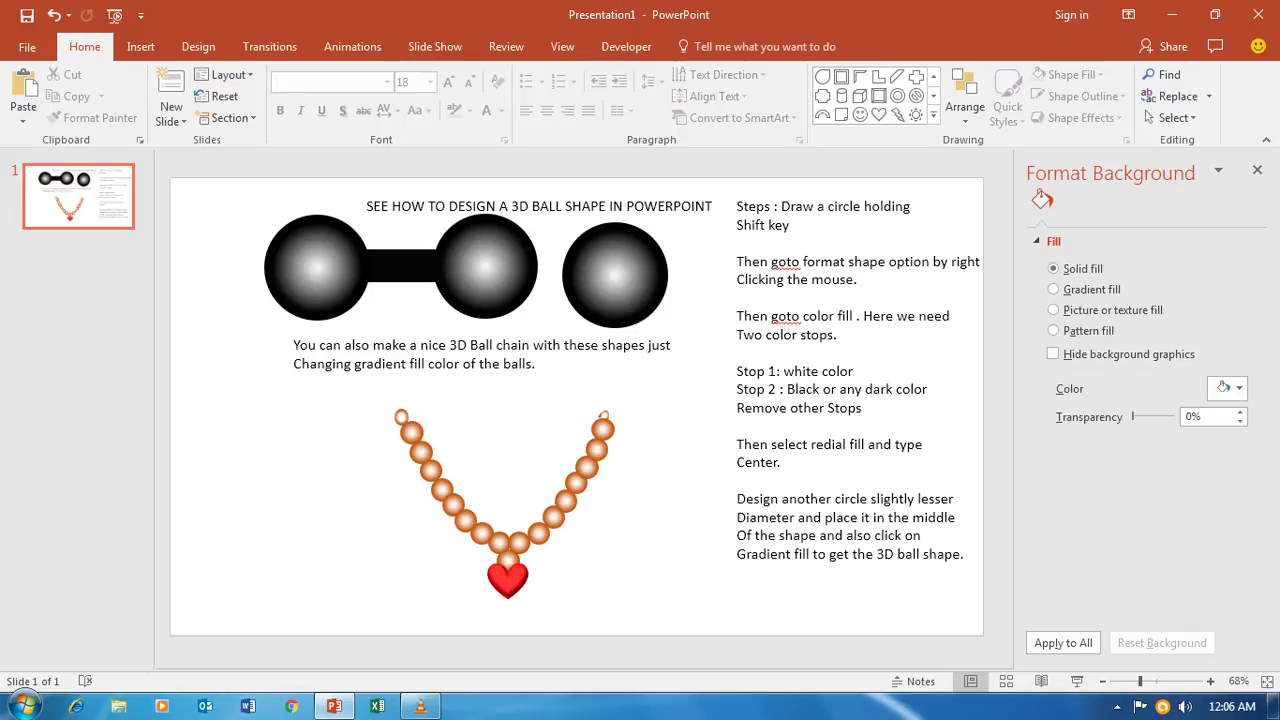
click(507, 577)
key(Escape)
click(518, 598)
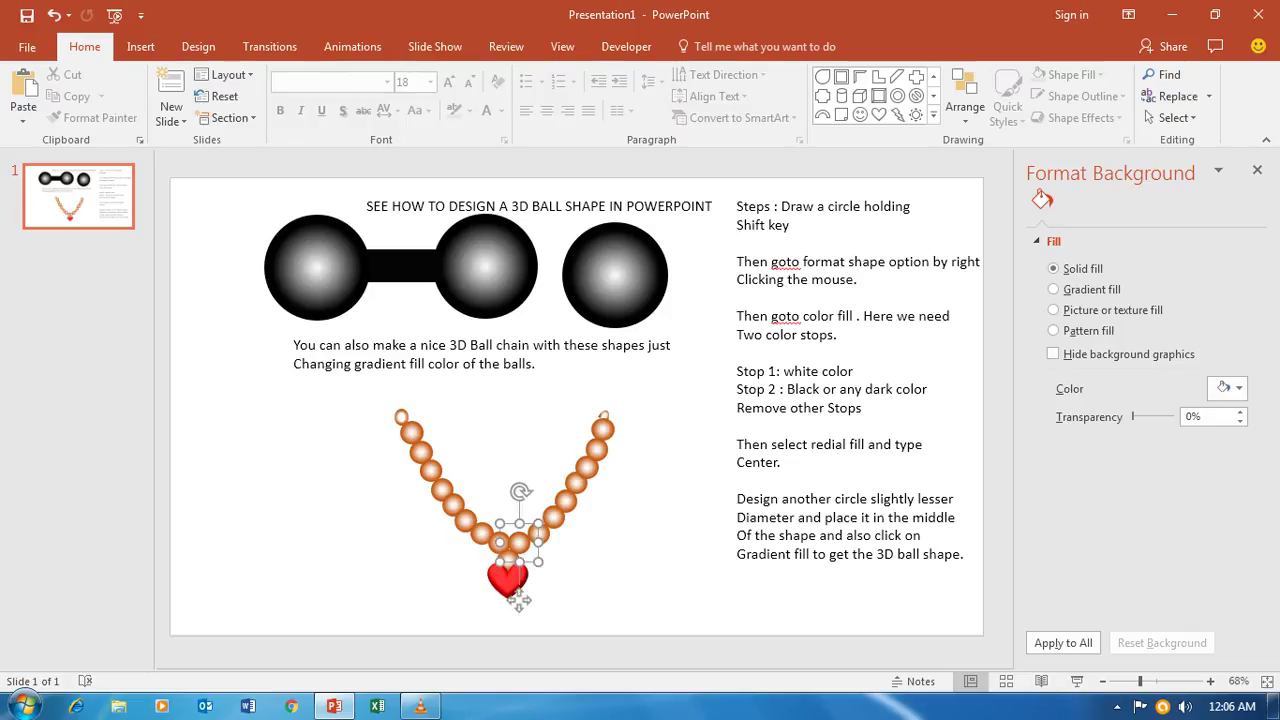
Drag the bead above the heart into line with the chain, then box-select the chain and heart.
click(507, 543)
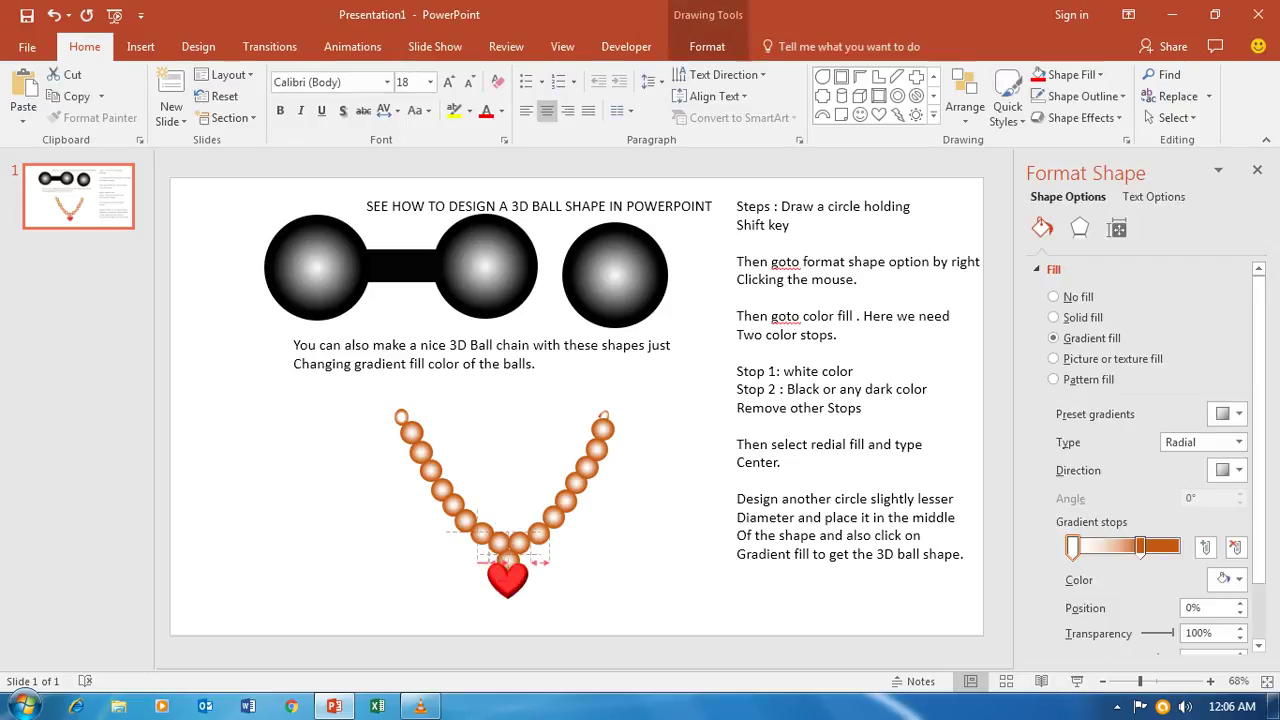
mouse_move(507, 545)
mouse_down()
mouse_move(532, 538)
mouse_move(520, 548)
mouse_up()
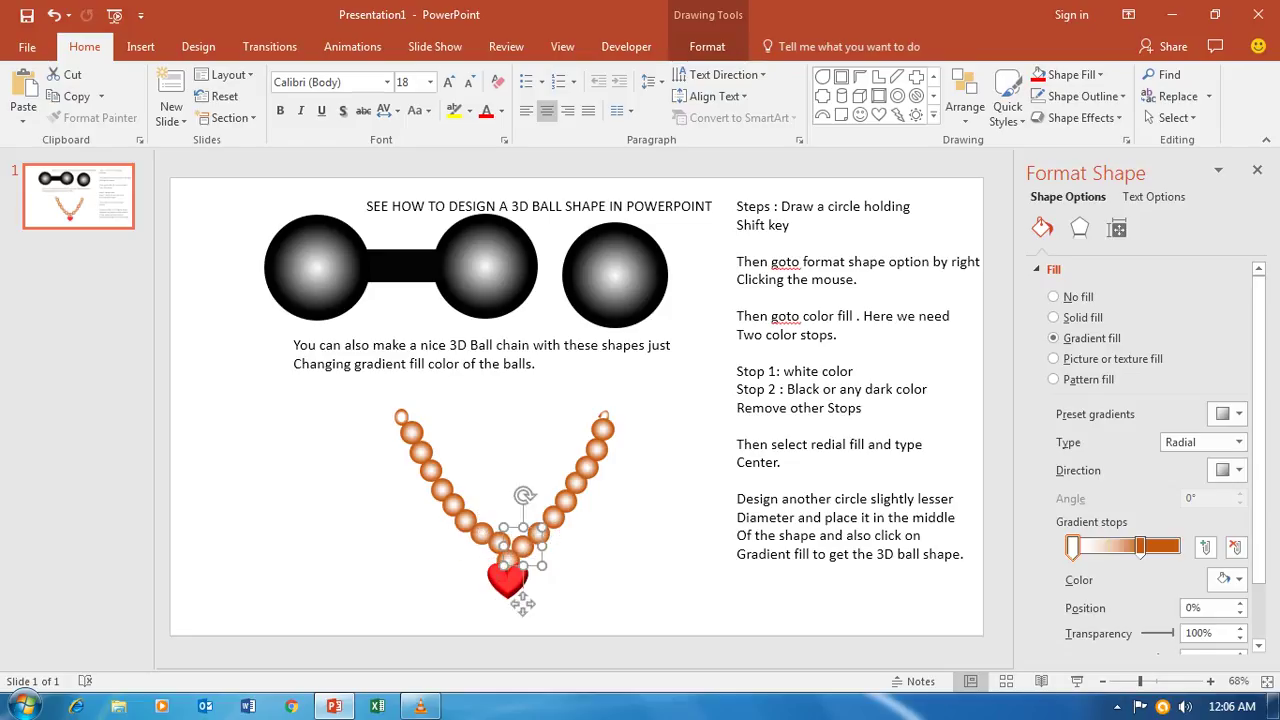
drag(522, 603, 500, 600)
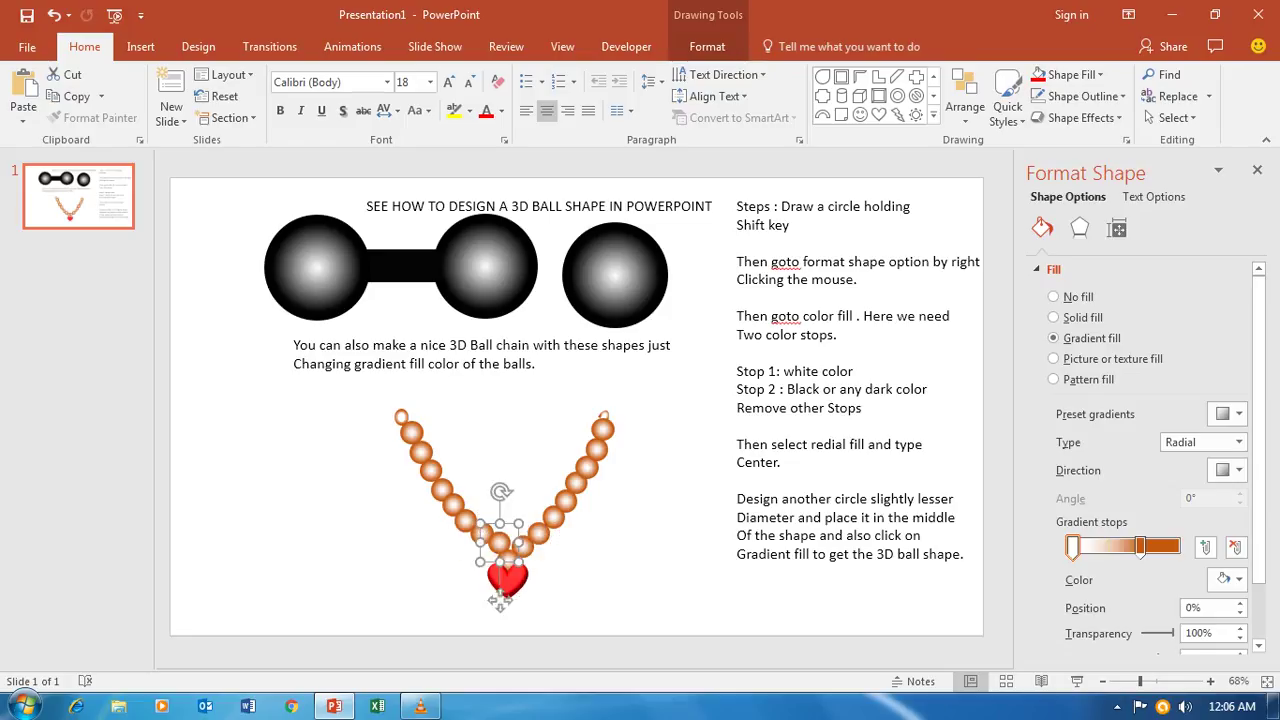
drag(500, 600, 507, 600)
key(Escape)
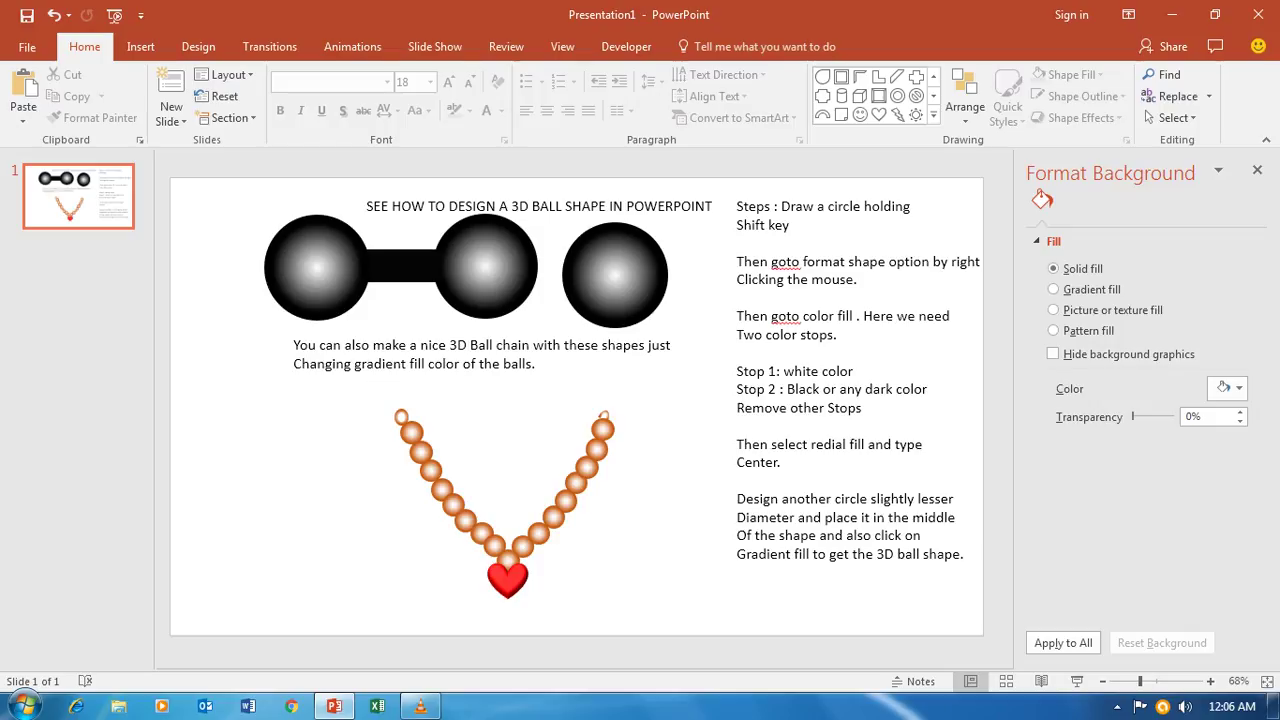
drag(336, 384, 684, 628)
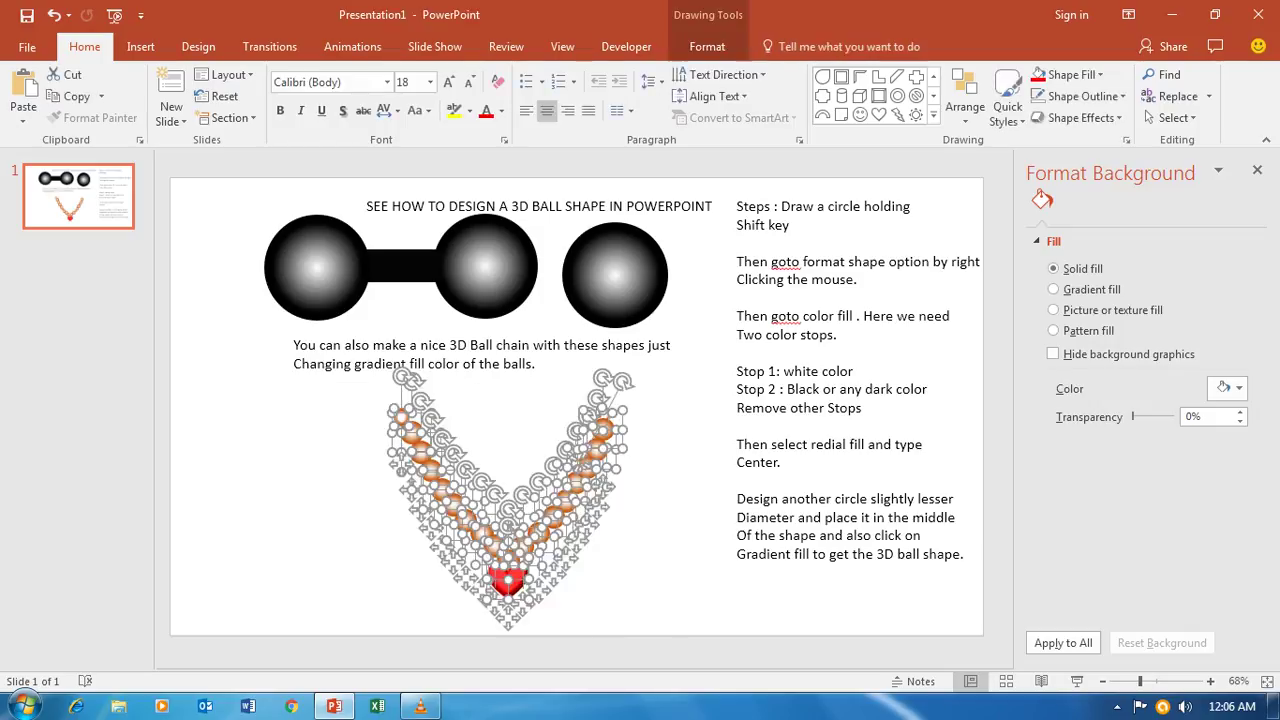
Group the beads and heart, then move the grouped necklace to the slide's left side.
right_click(564, 268)
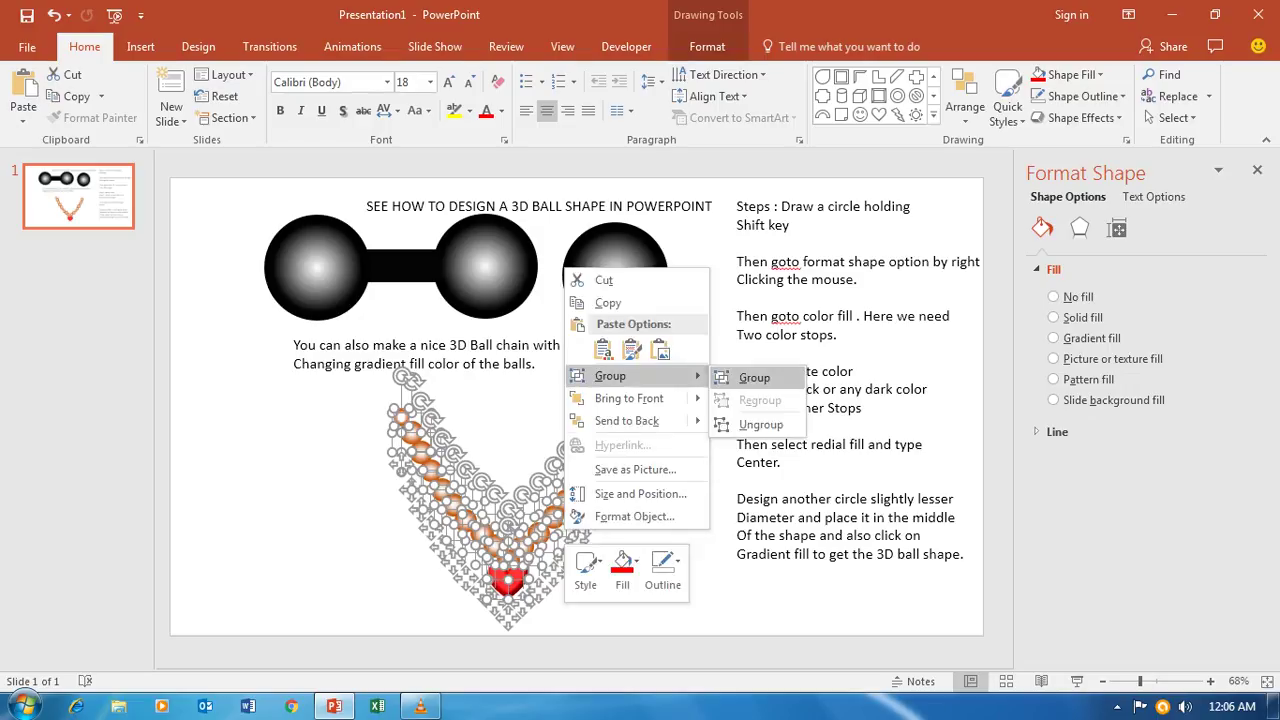
click(754, 377)
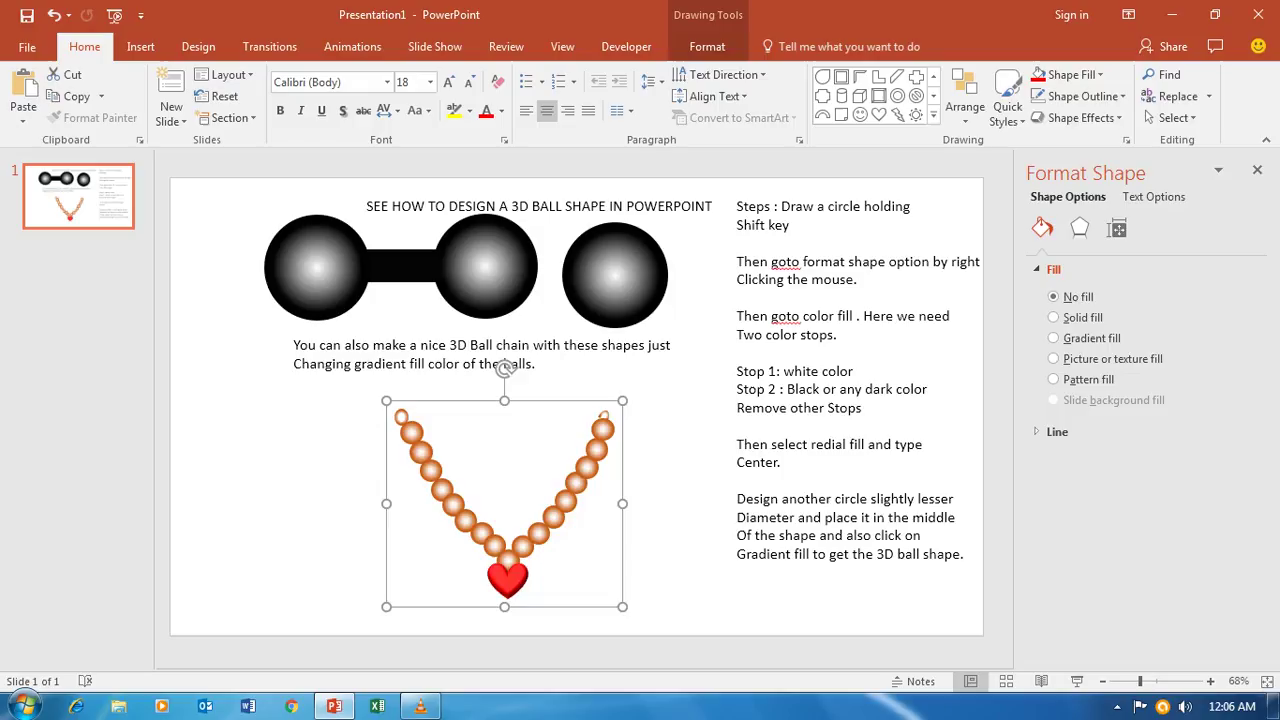
drag(507, 500, 328, 490)
key(Escape)
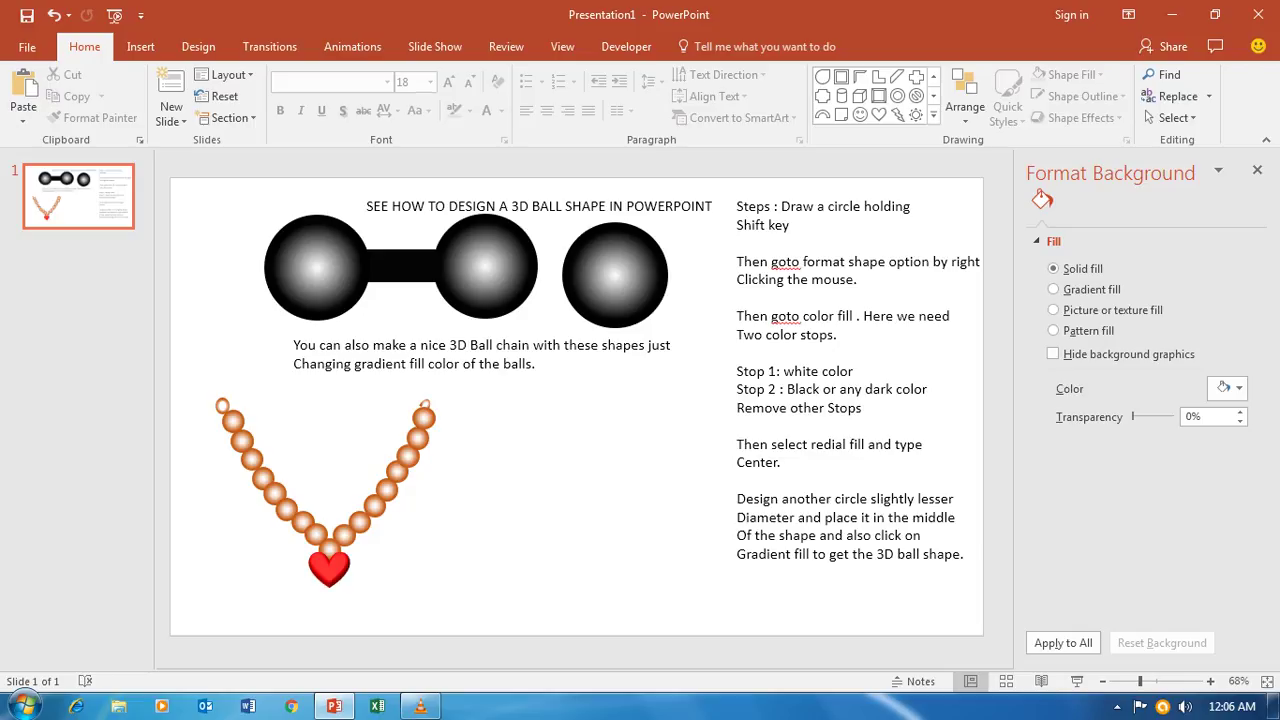
Ctrl-drag the left necklace group to place an identical copy to its right.
mouse_move(400, 267)
mouse_down()
mouse_move(545, 424)
mouse_move(562, 505)
mouse_move(407, 266)
mouse_up()
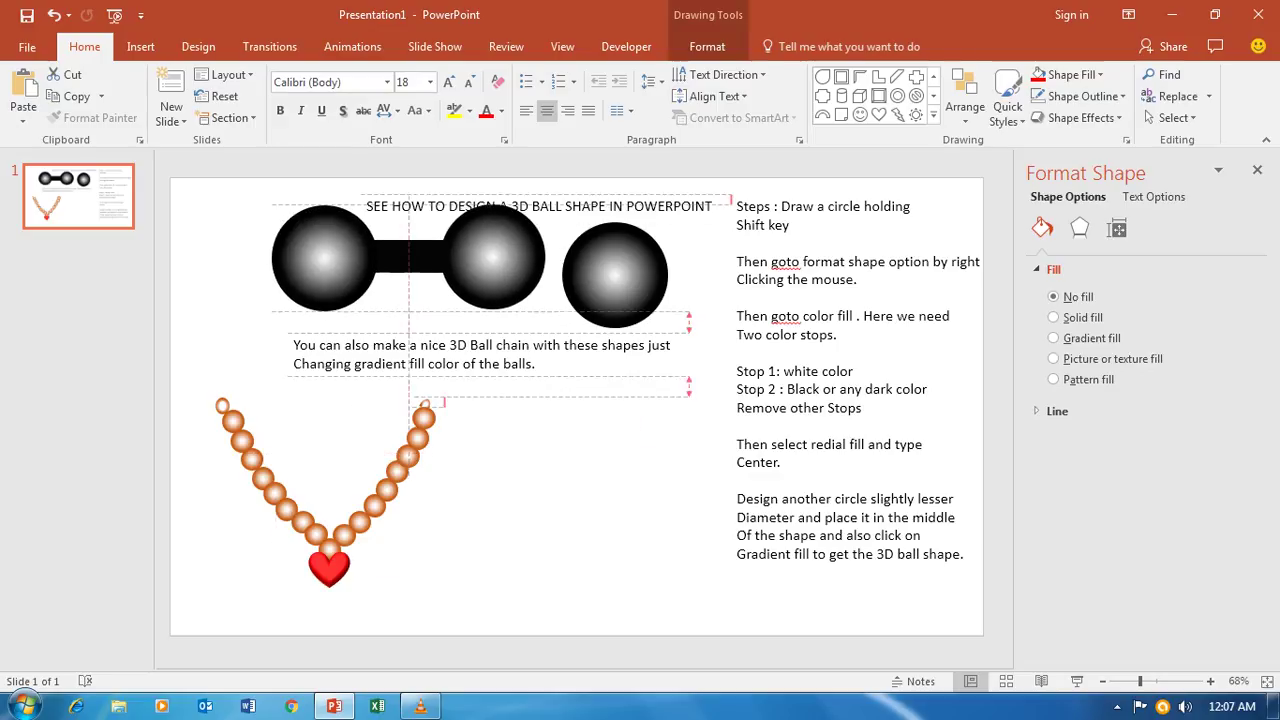
click(409, 190)
click(287, 511)
drag(287, 511, 553, 511)
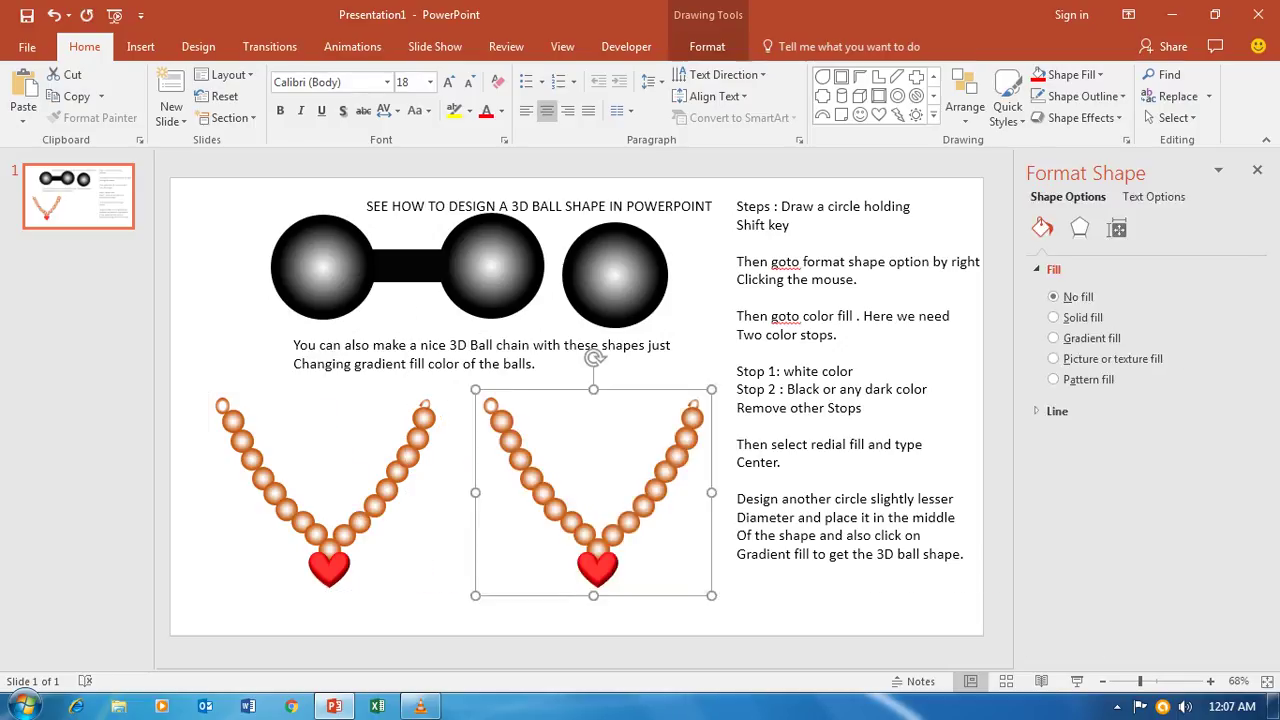
key(Tab)
key(Escape)
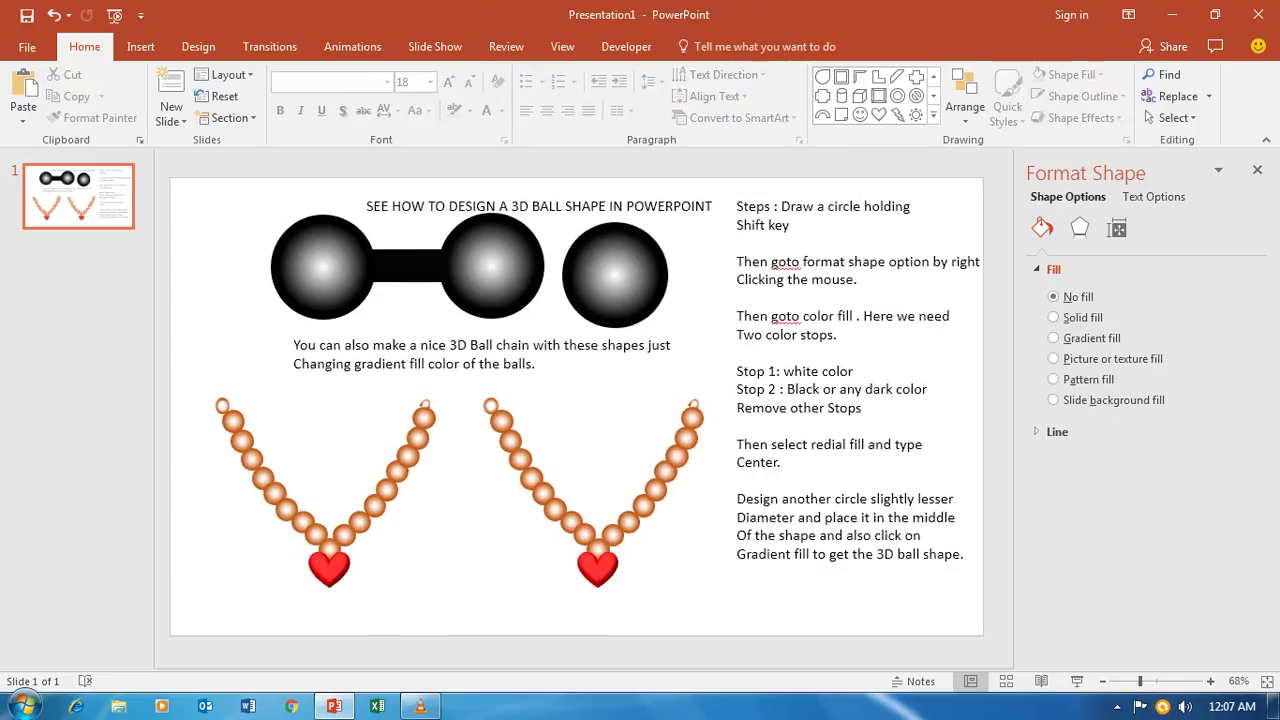
click(640, 515)
Ungroup the right necklace and switch its heart from solid red to a gradient fill.
right_click(628, 381)
click(710, 533)
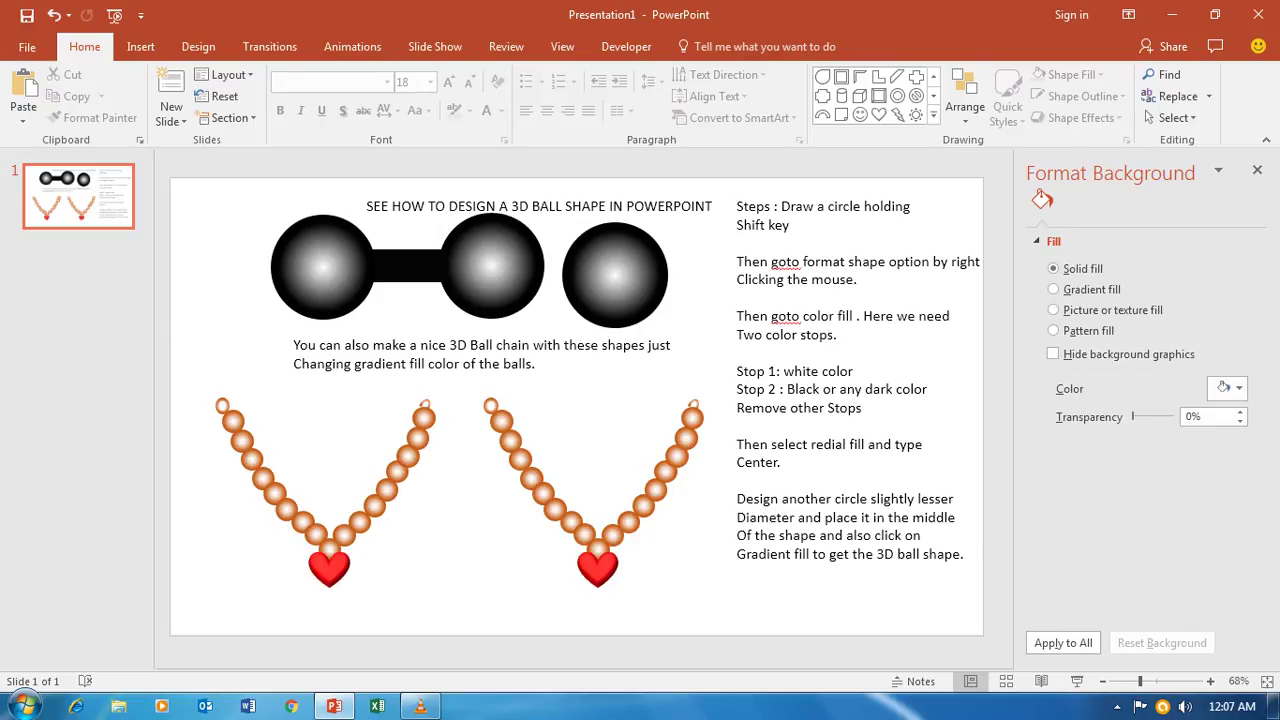
click(622, 522)
right_click(622, 522)
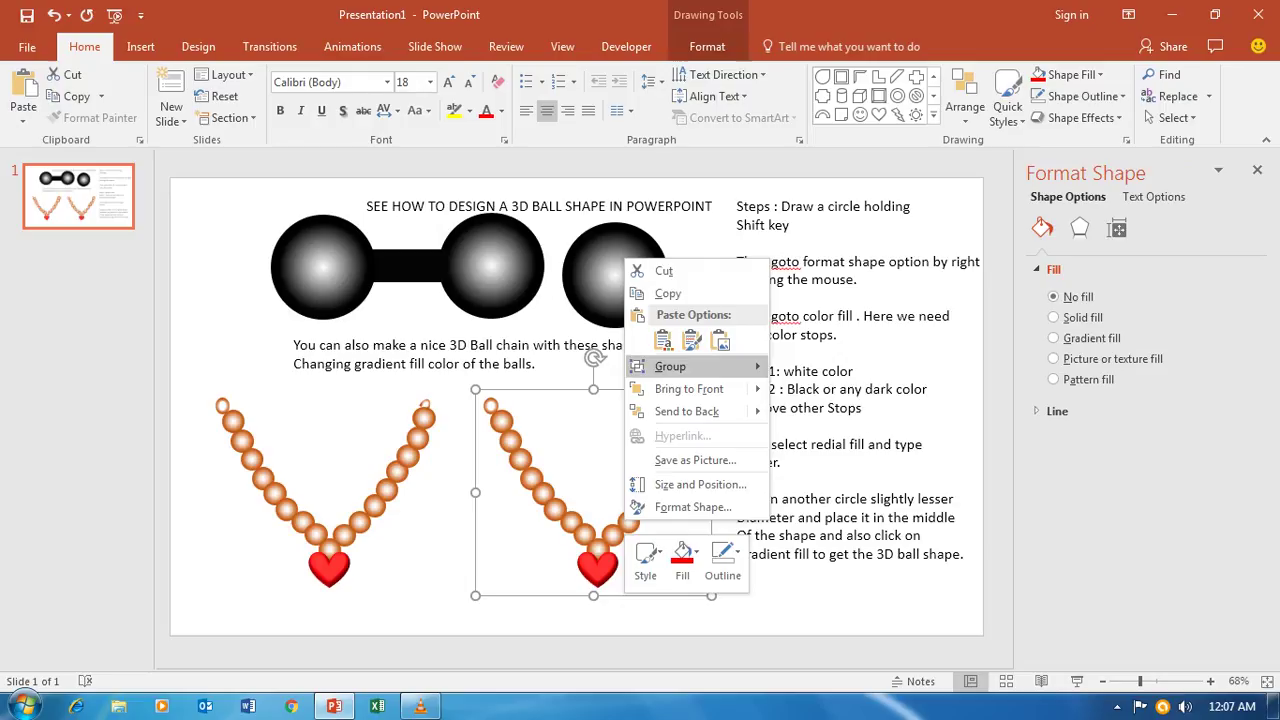
click(820, 415)
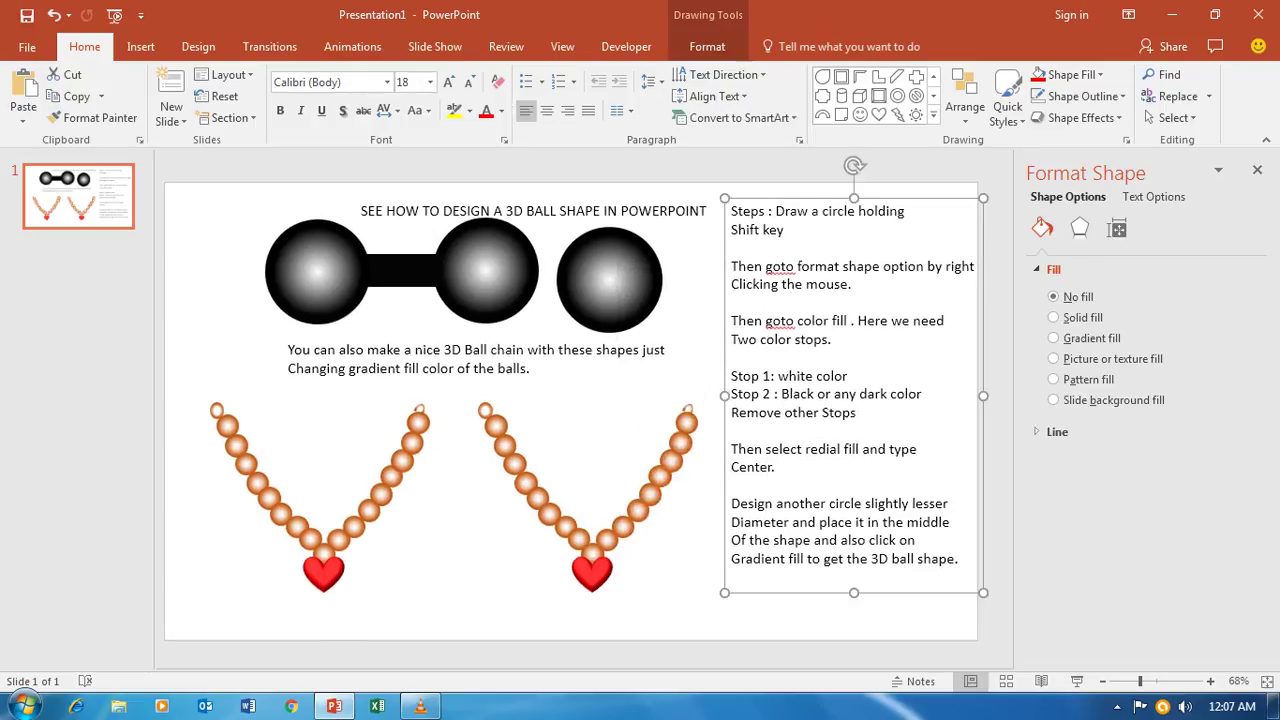
click(592, 566)
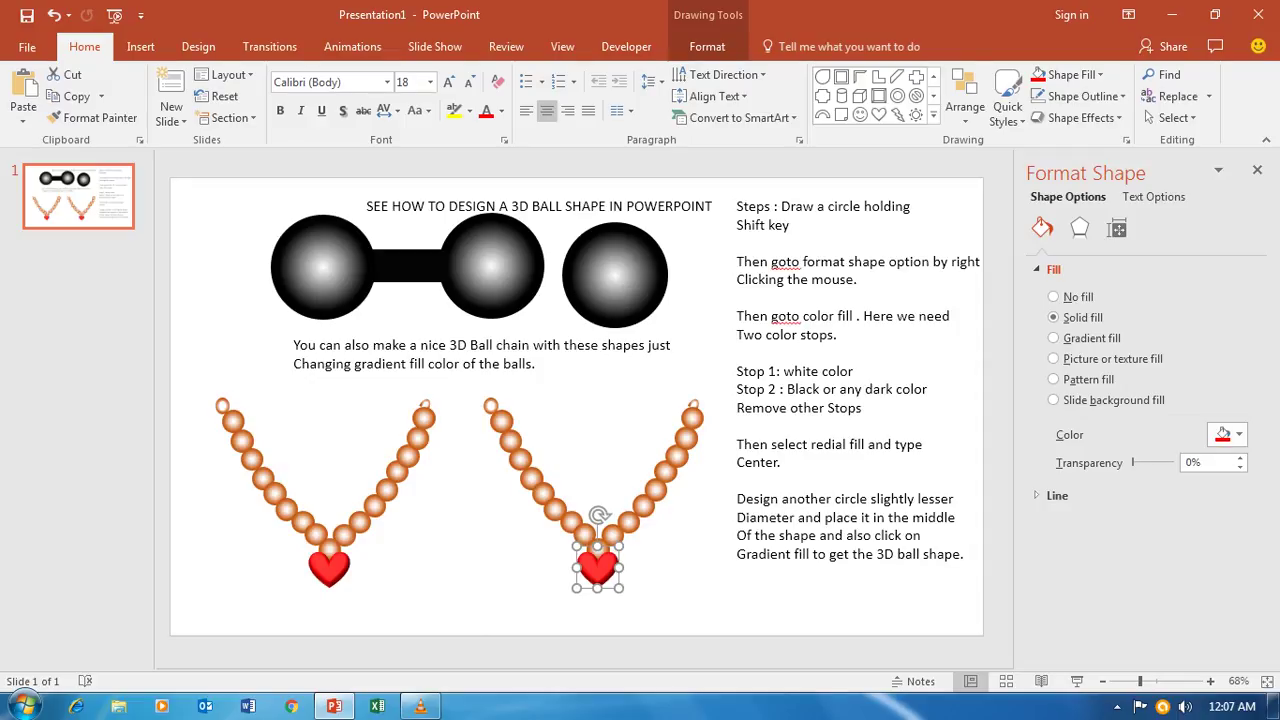
click(1053, 338)
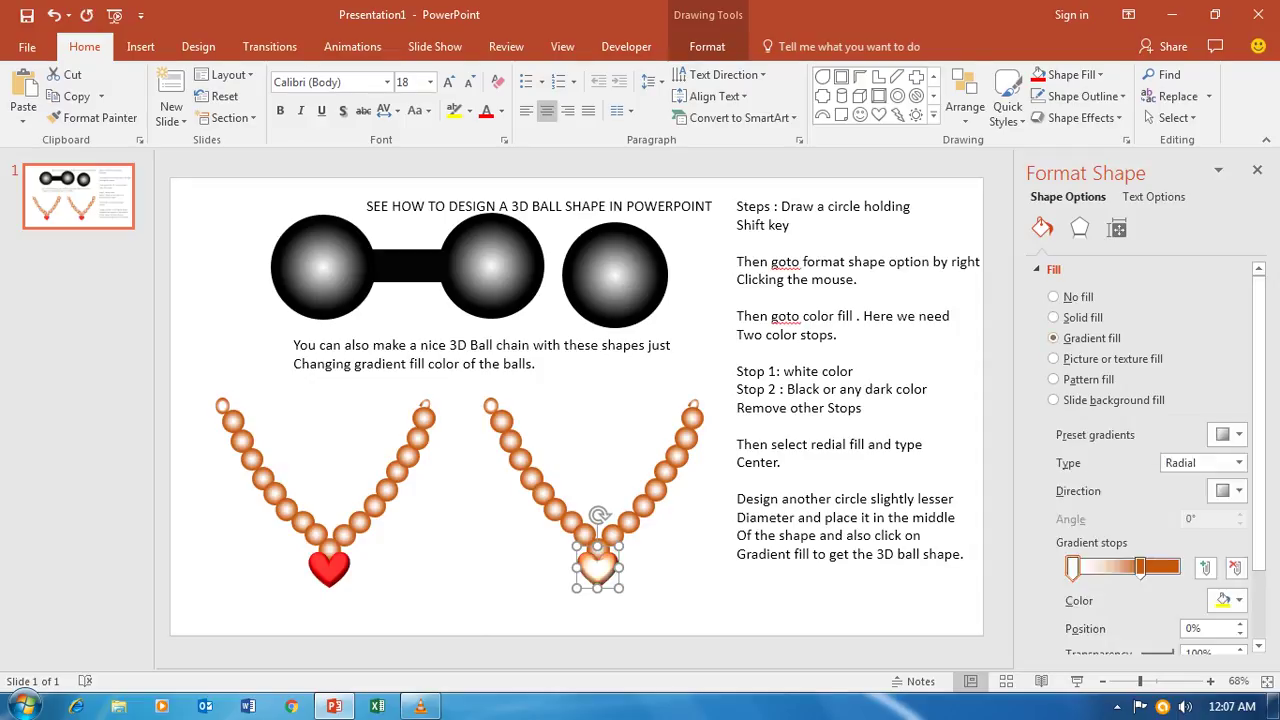
key(Escape)
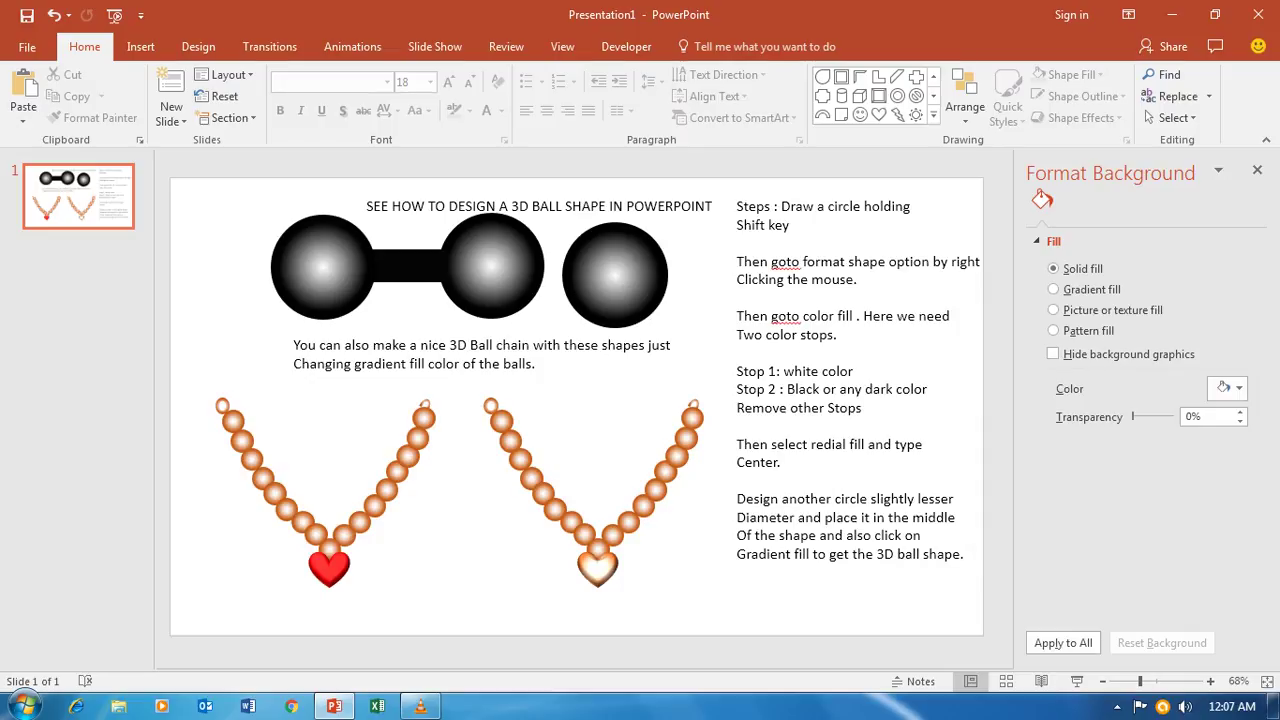
Adjust the heart's gradient stops, making the first stop red and moving it to 9%.
click(597, 566)
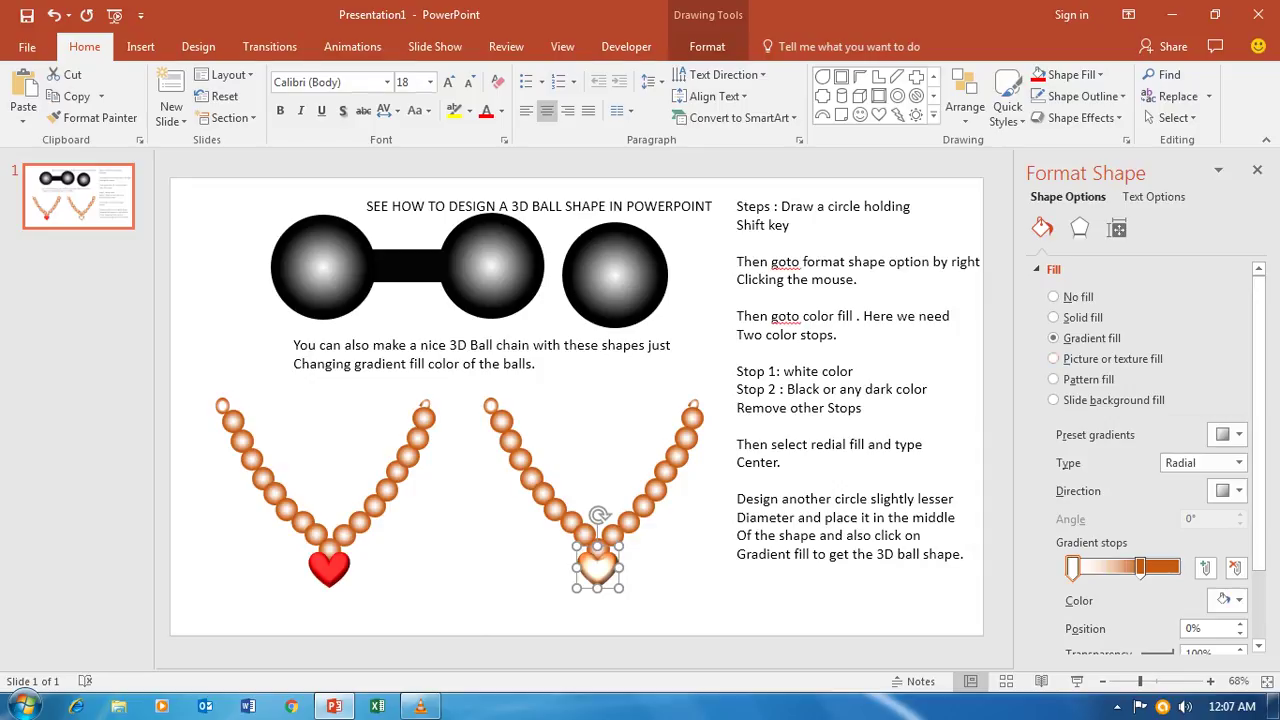
drag(1140, 568, 1083, 568)
click(1083, 568)
click(1072, 568)
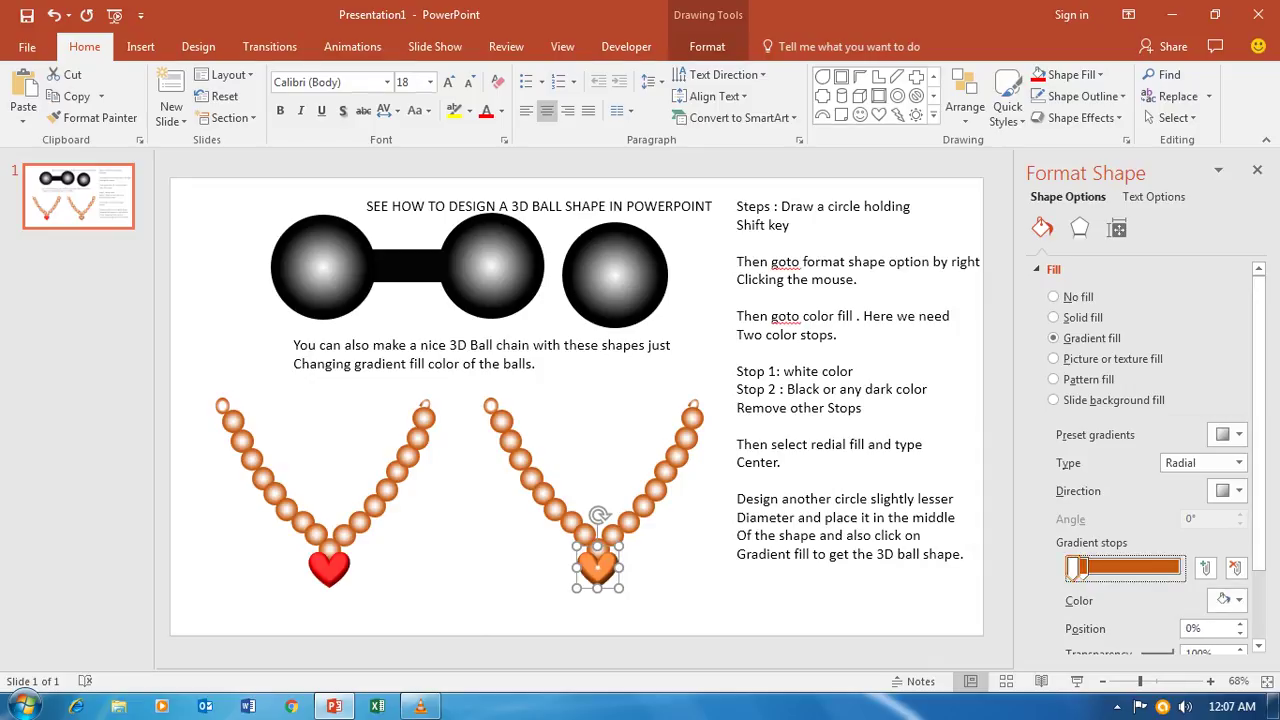
click(1236, 600)
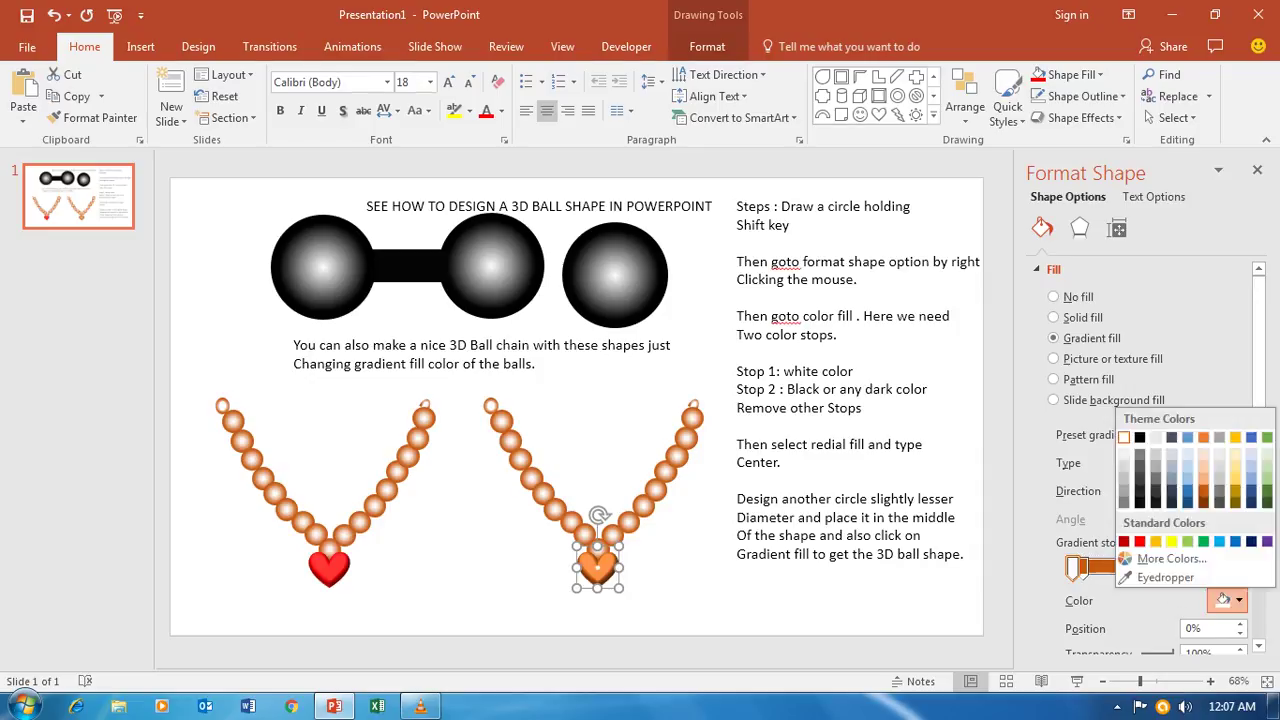
click(1139, 541)
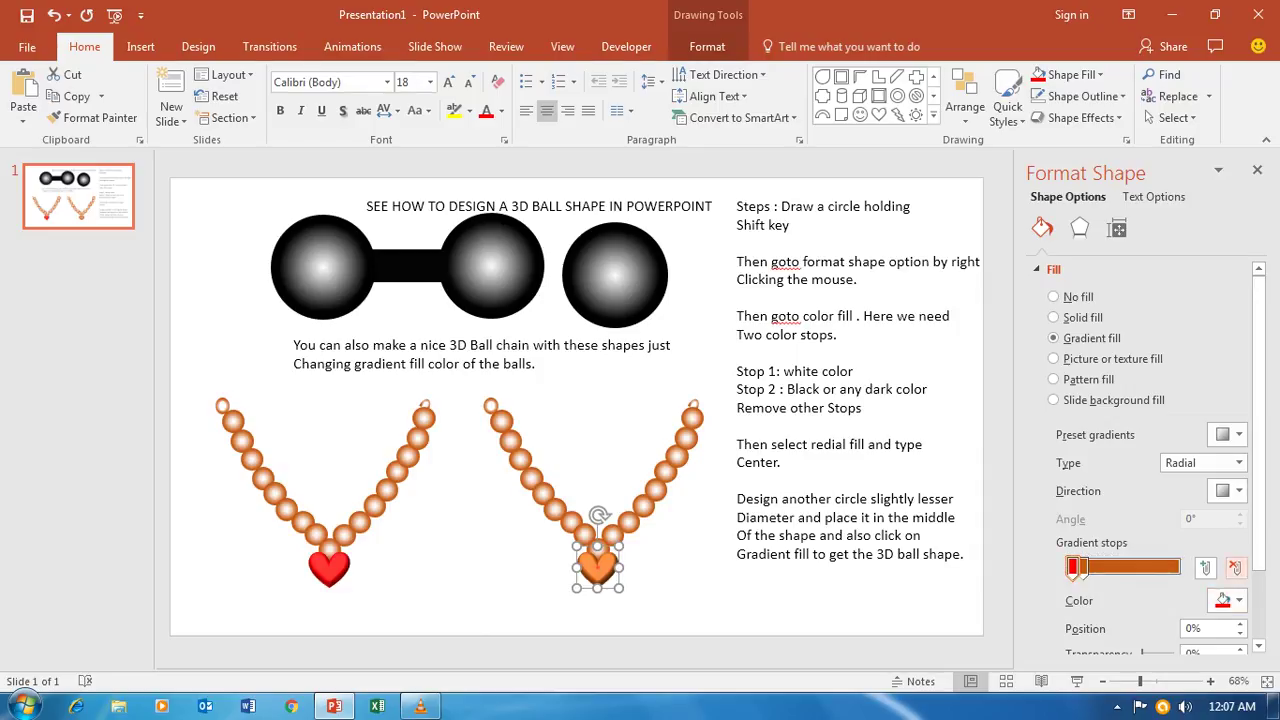
drag(1071, 567, 1071, 568)
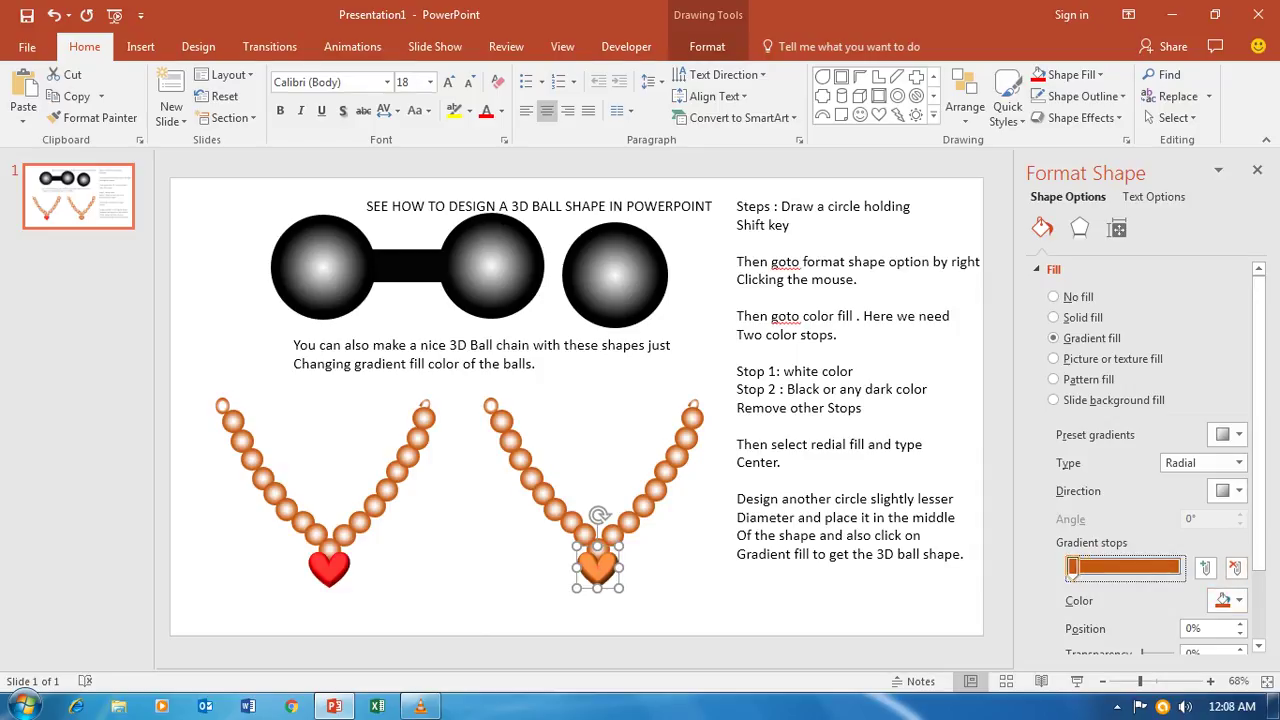
key(Escape)
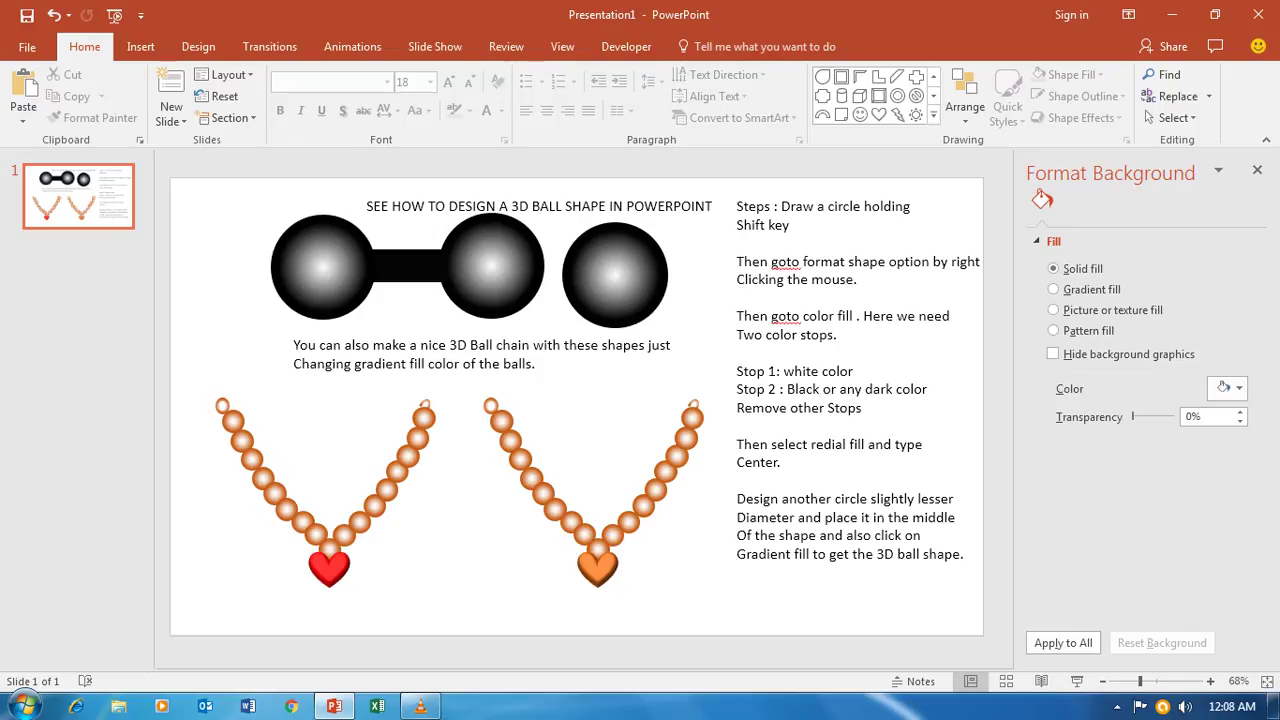
click(933, 115)
Add a text box below the necklaces reading 'Thank you for watching'.
click(897, 98)
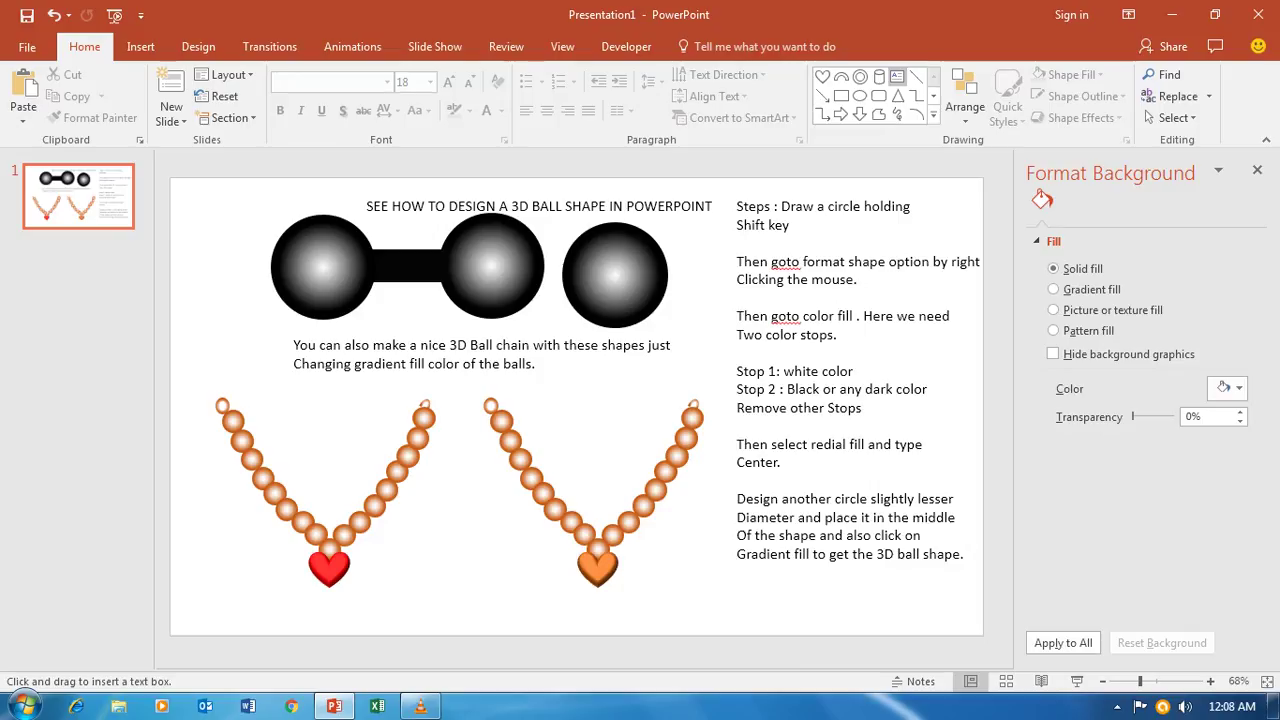
drag(370, 580, 555, 612)
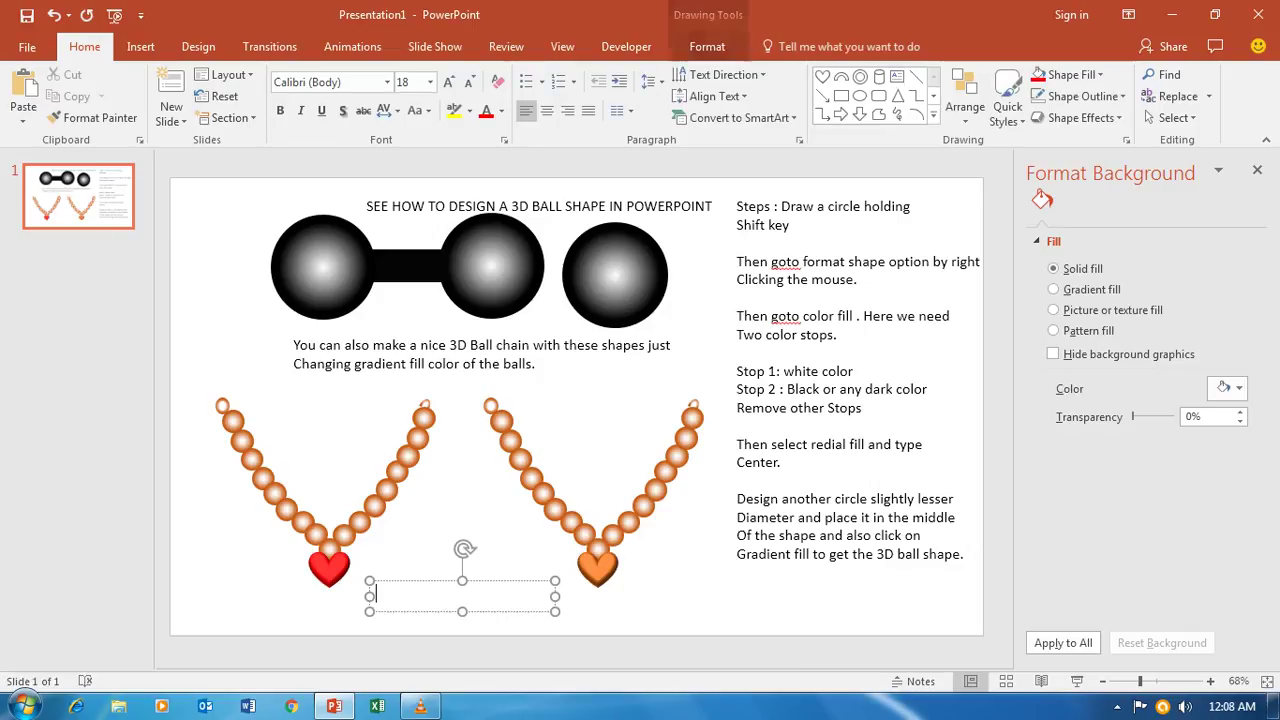
text(Thank )
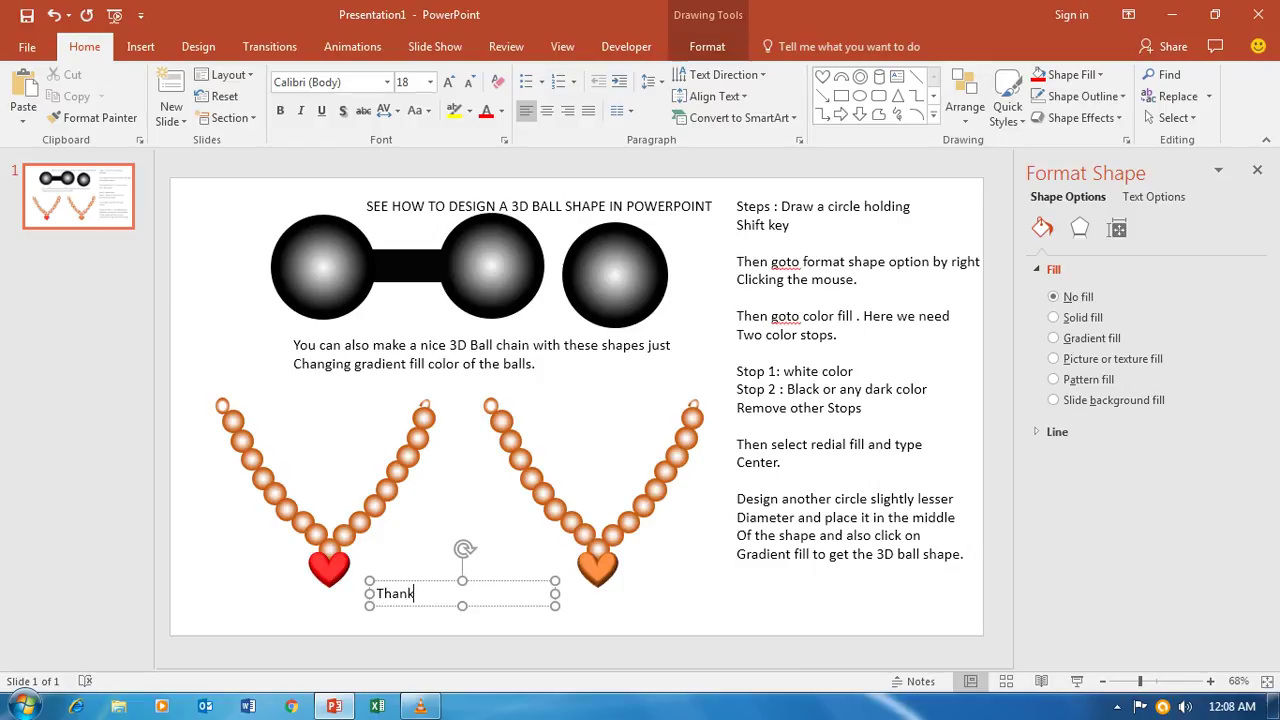
text(you for watching)
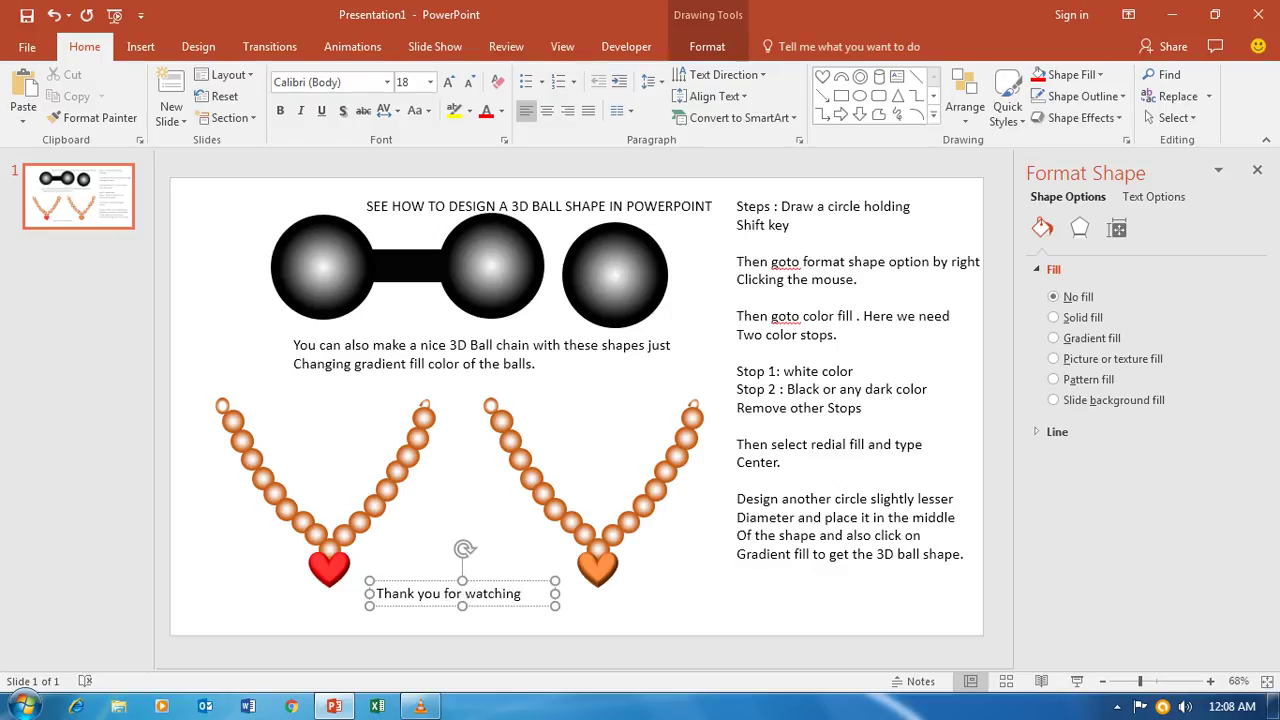
key(Escape)
key(Escape)
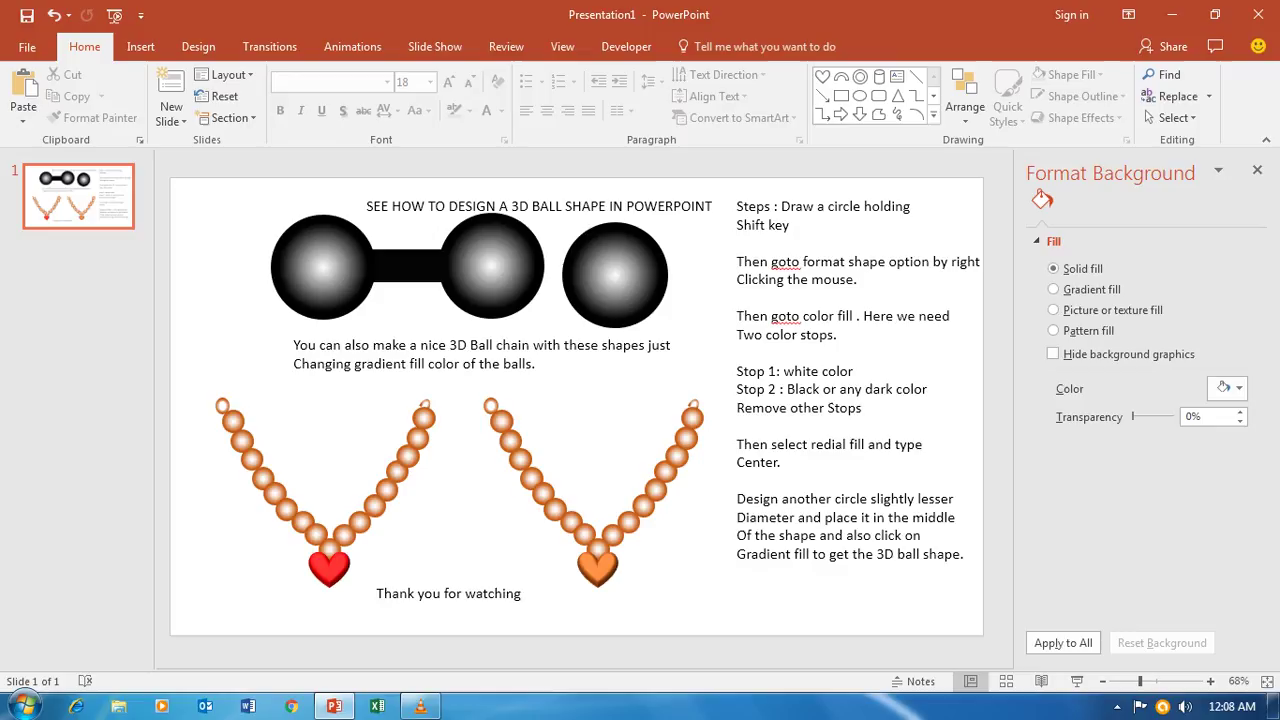